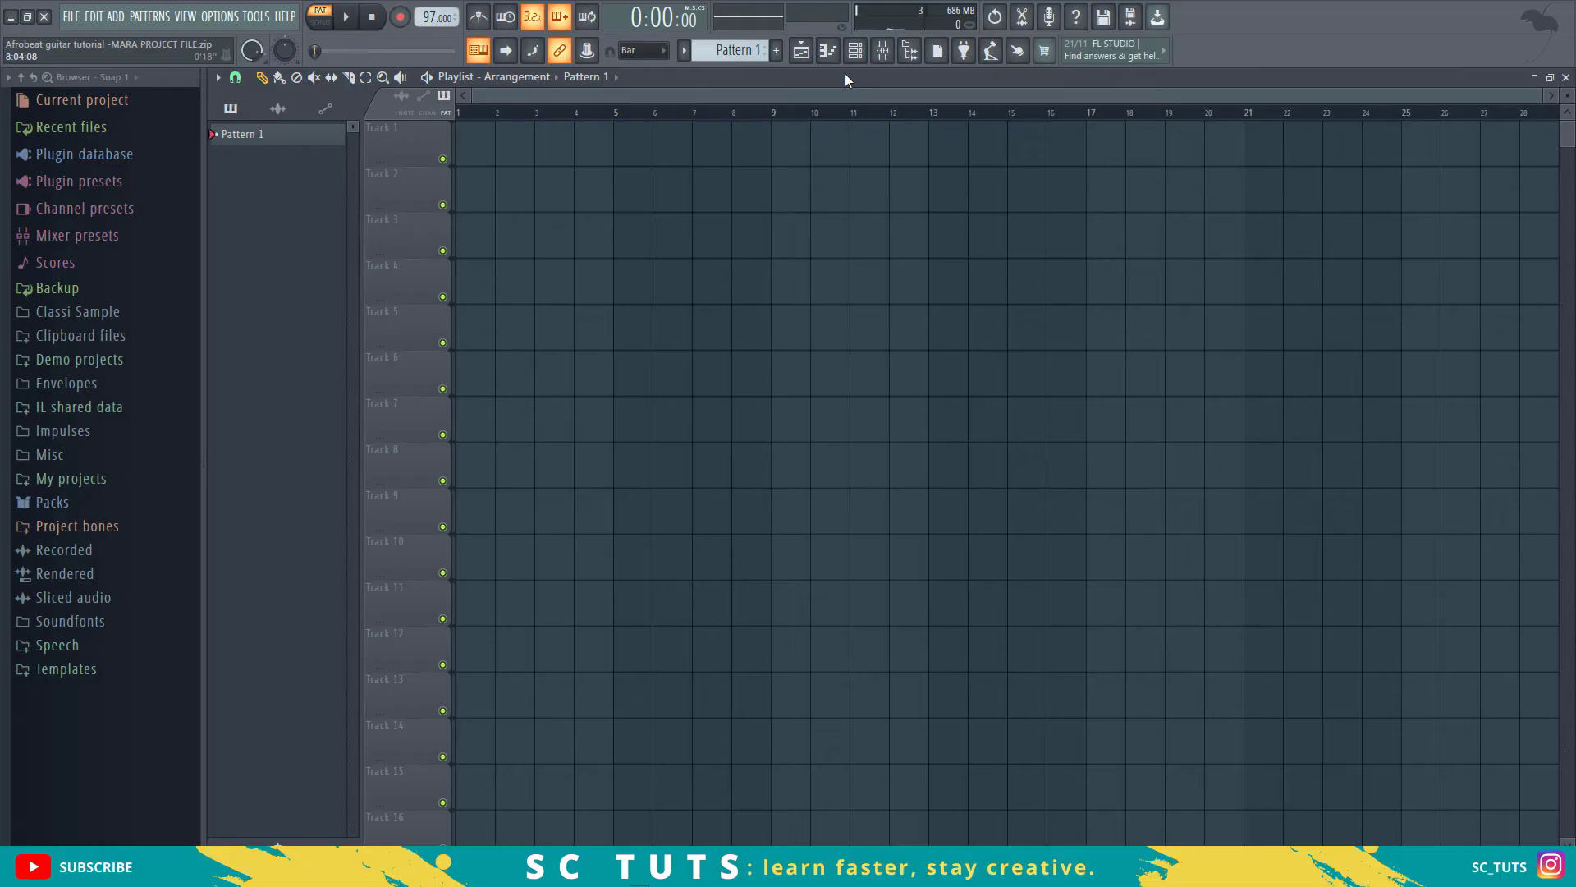
Step: Check the channel rack and place Pattern 1 on Track 1 at bar 1 of the playlist
{"action": "left_click", "coordinate": [854, 50]}
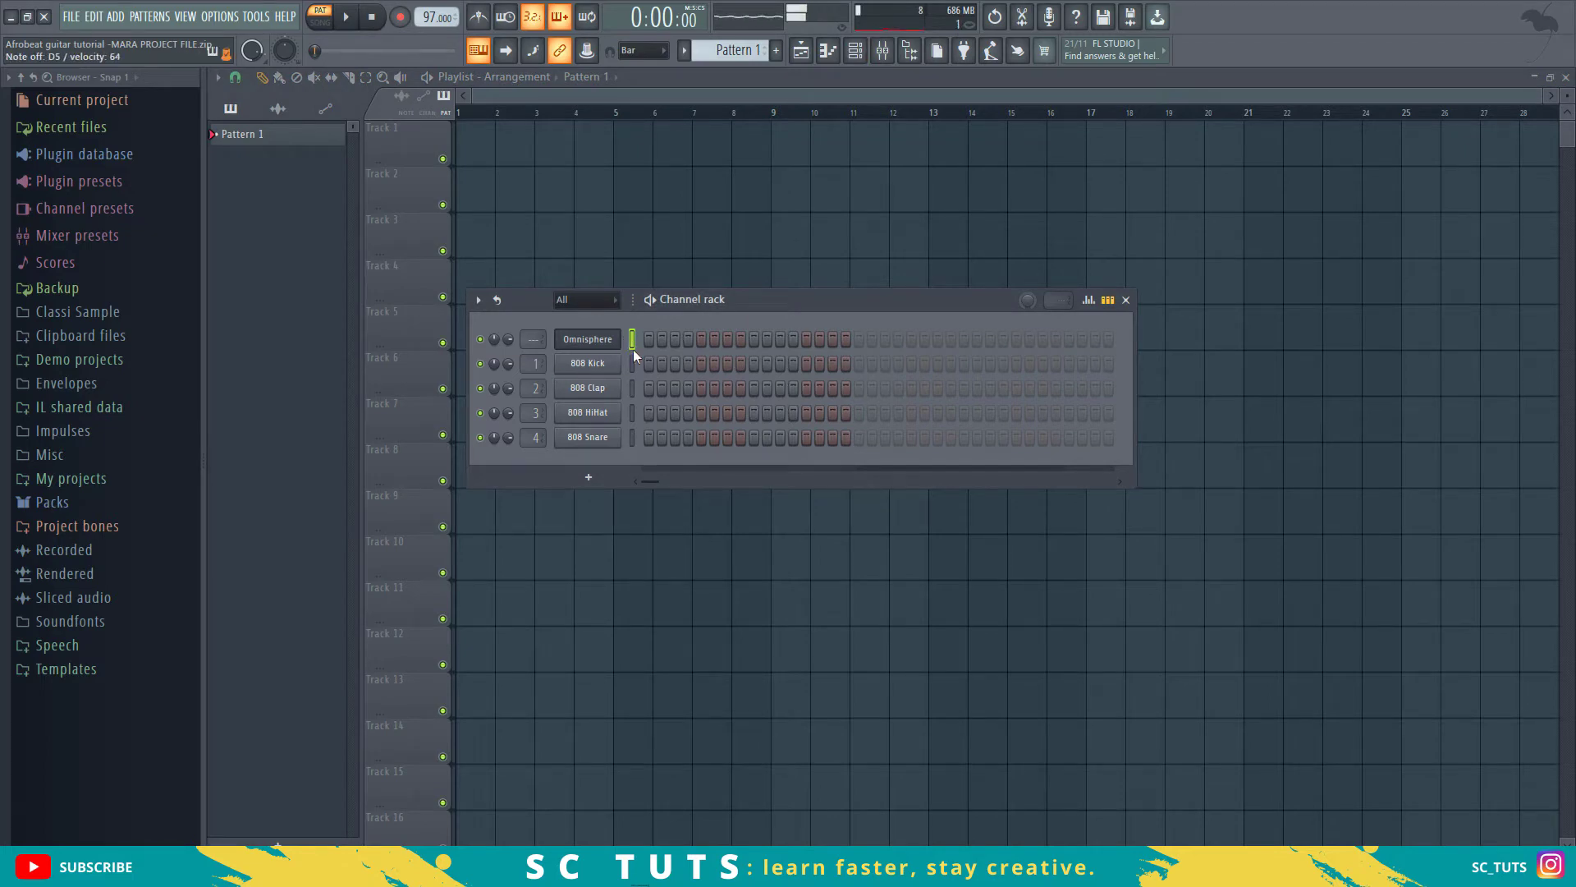
{"action": "left_click", "coordinate": [735, 51]}
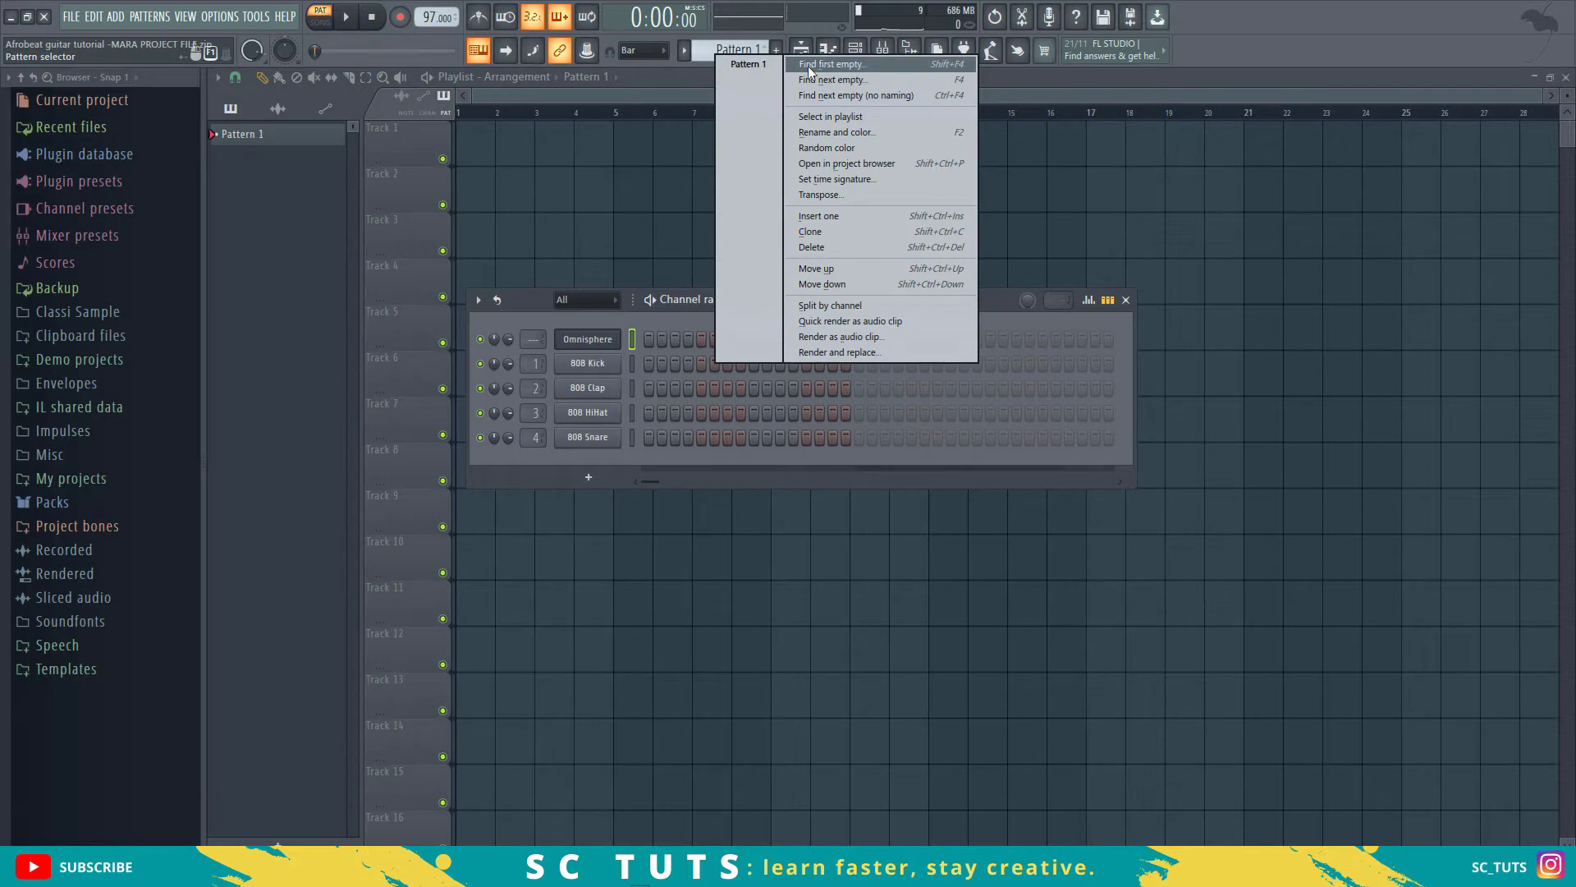
{"action": "left_click", "coordinate": [808, 66]}
{"action": "left_click", "coordinate": [605, 66]}
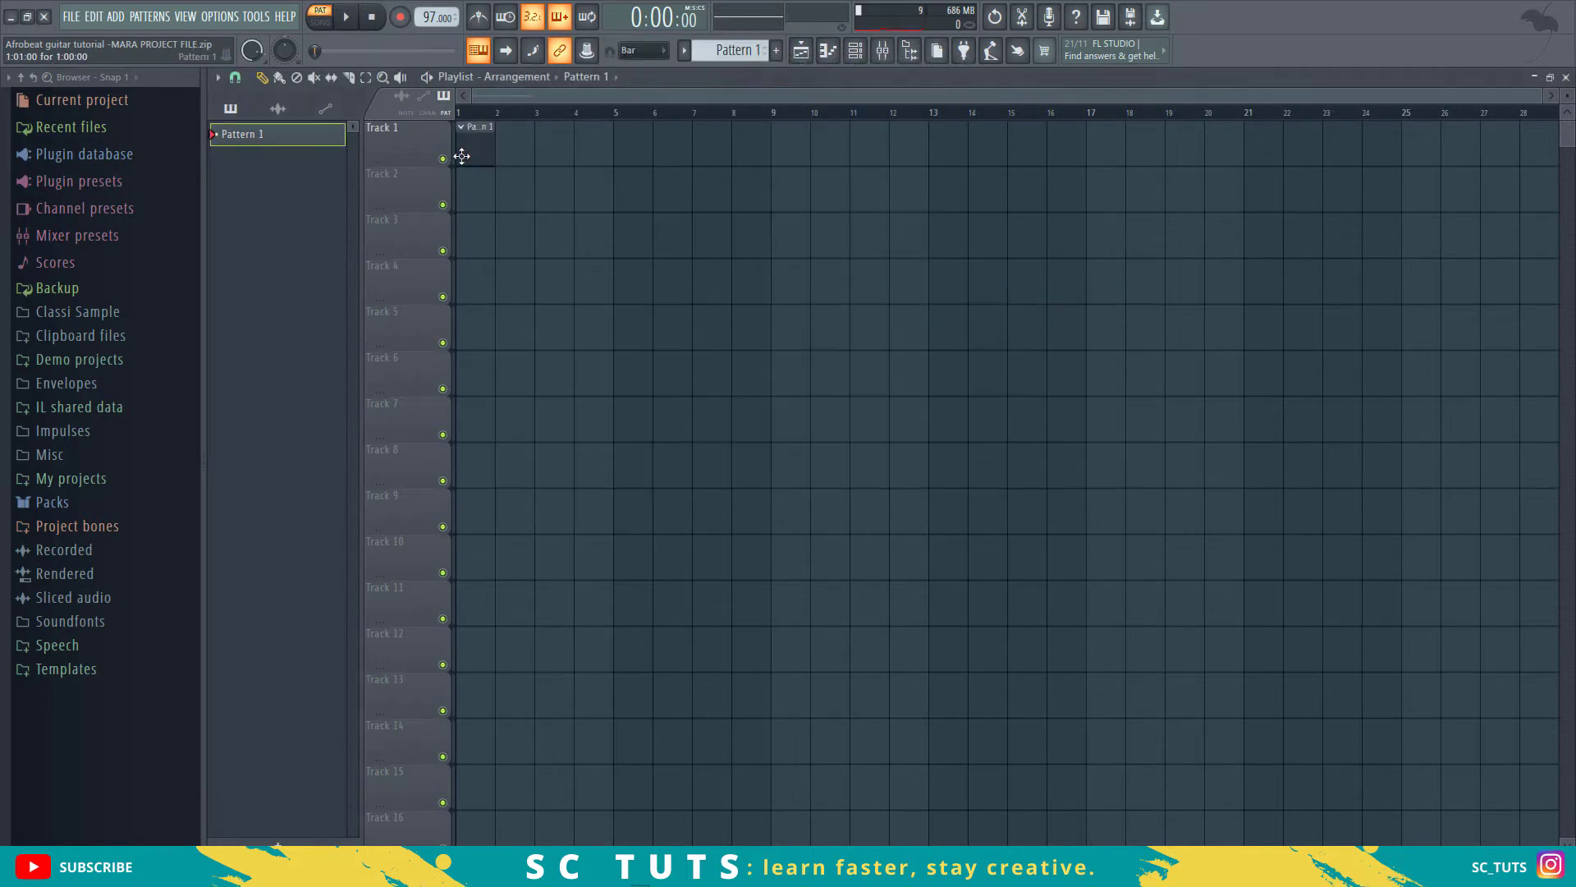
{"action": "left_click", "coordinate": [458, 154]}
{"action": "left_click", "coordinate": [878, 62]}
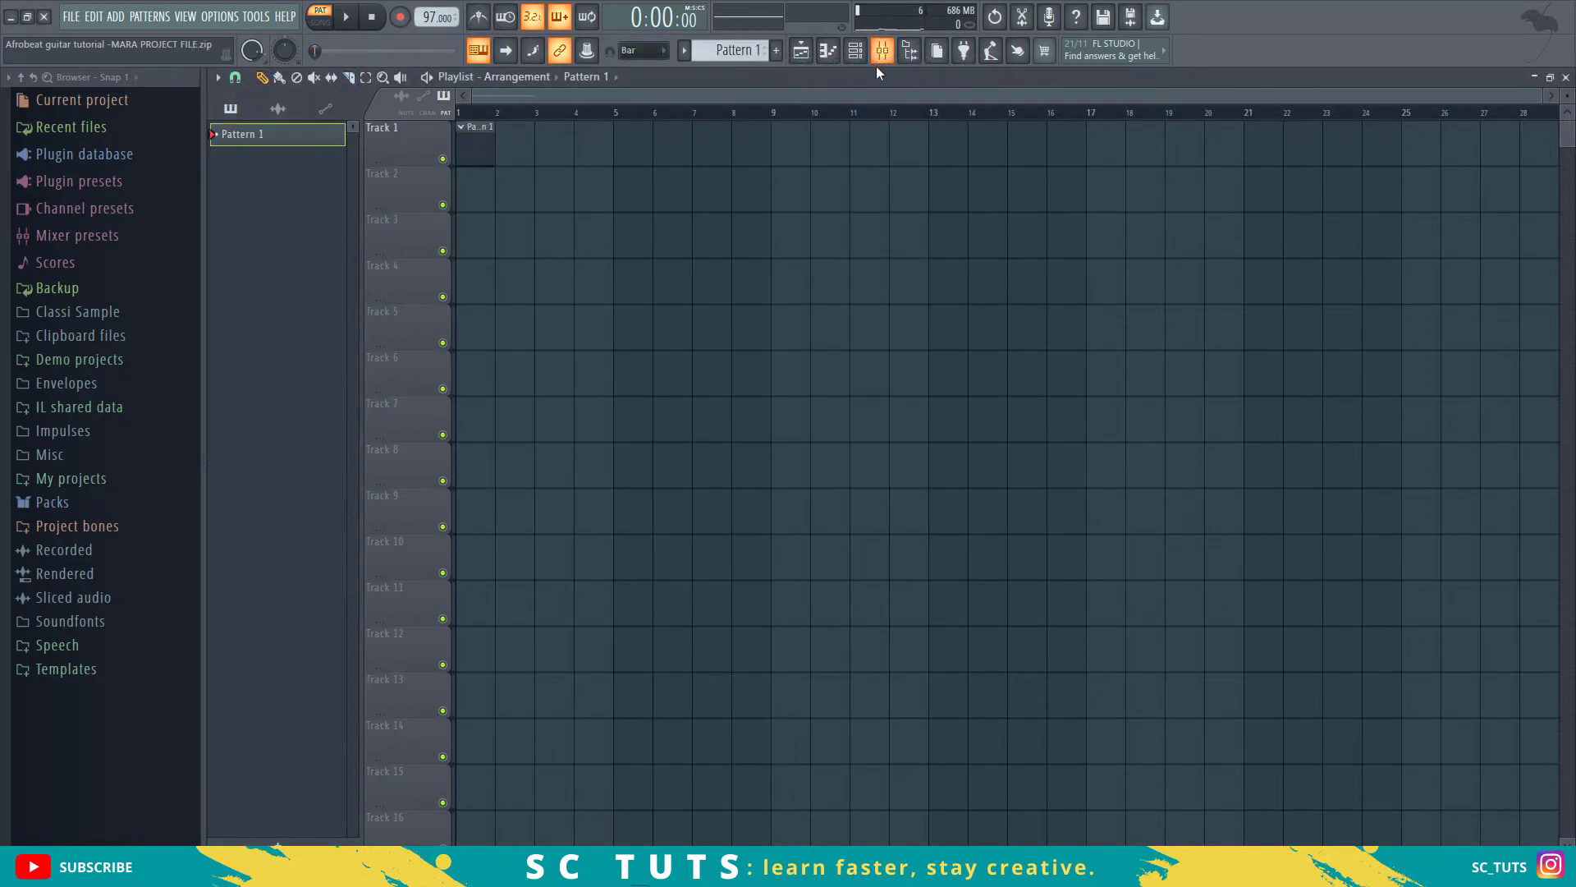
Step: Record a chord progression into Pattern 1 in song mode with the metronome on
{"action": "left_click", "coordinate": [320, 21]}
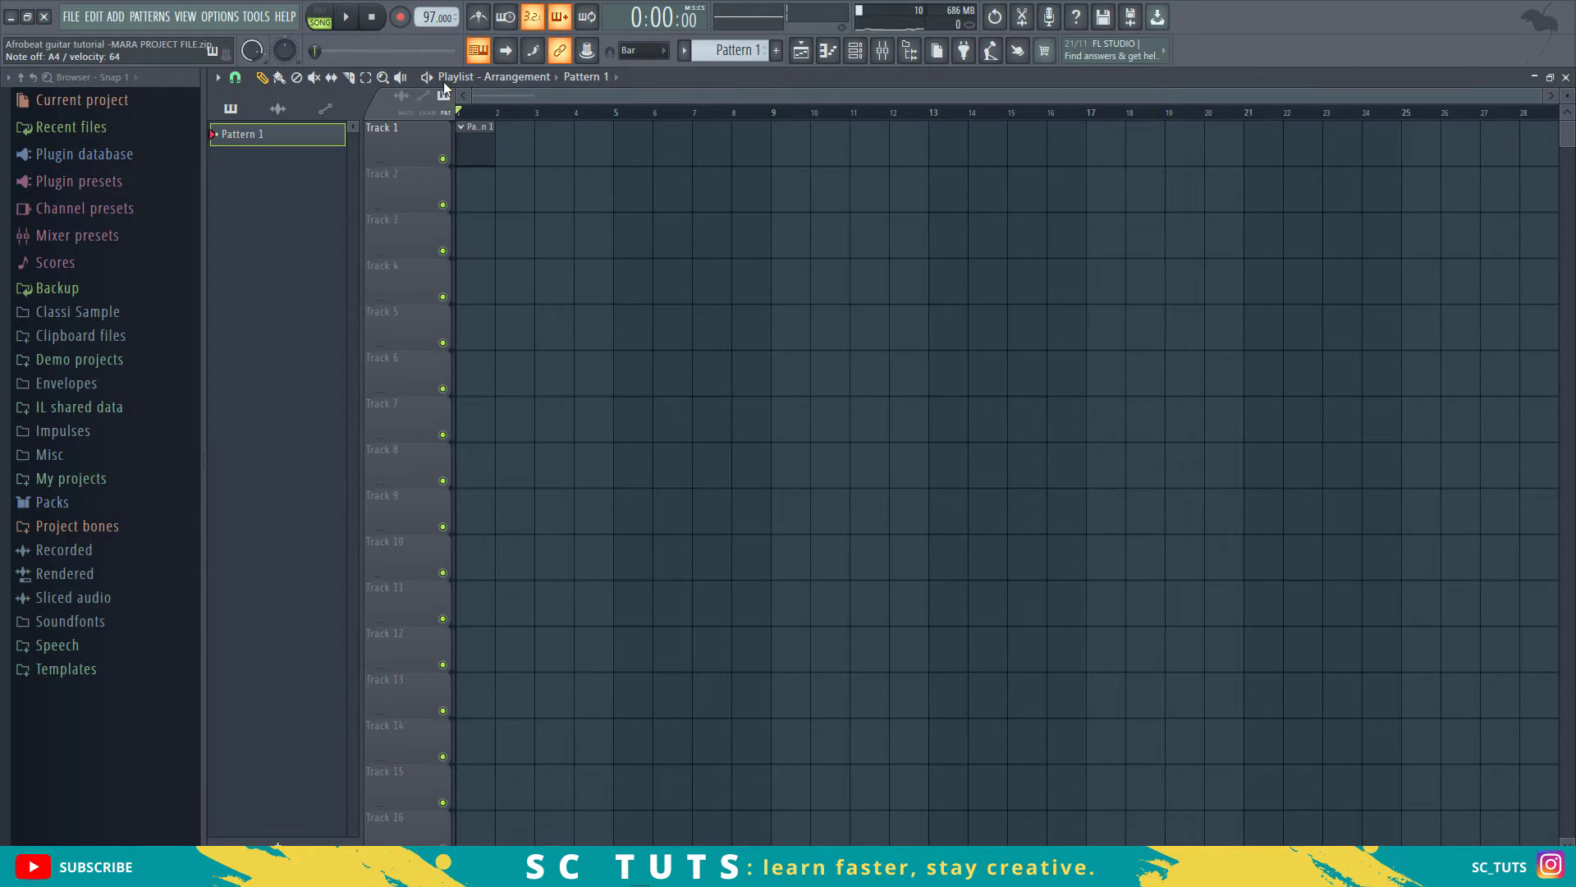
{"action": "left_click", "coordinate": [351, 21]}
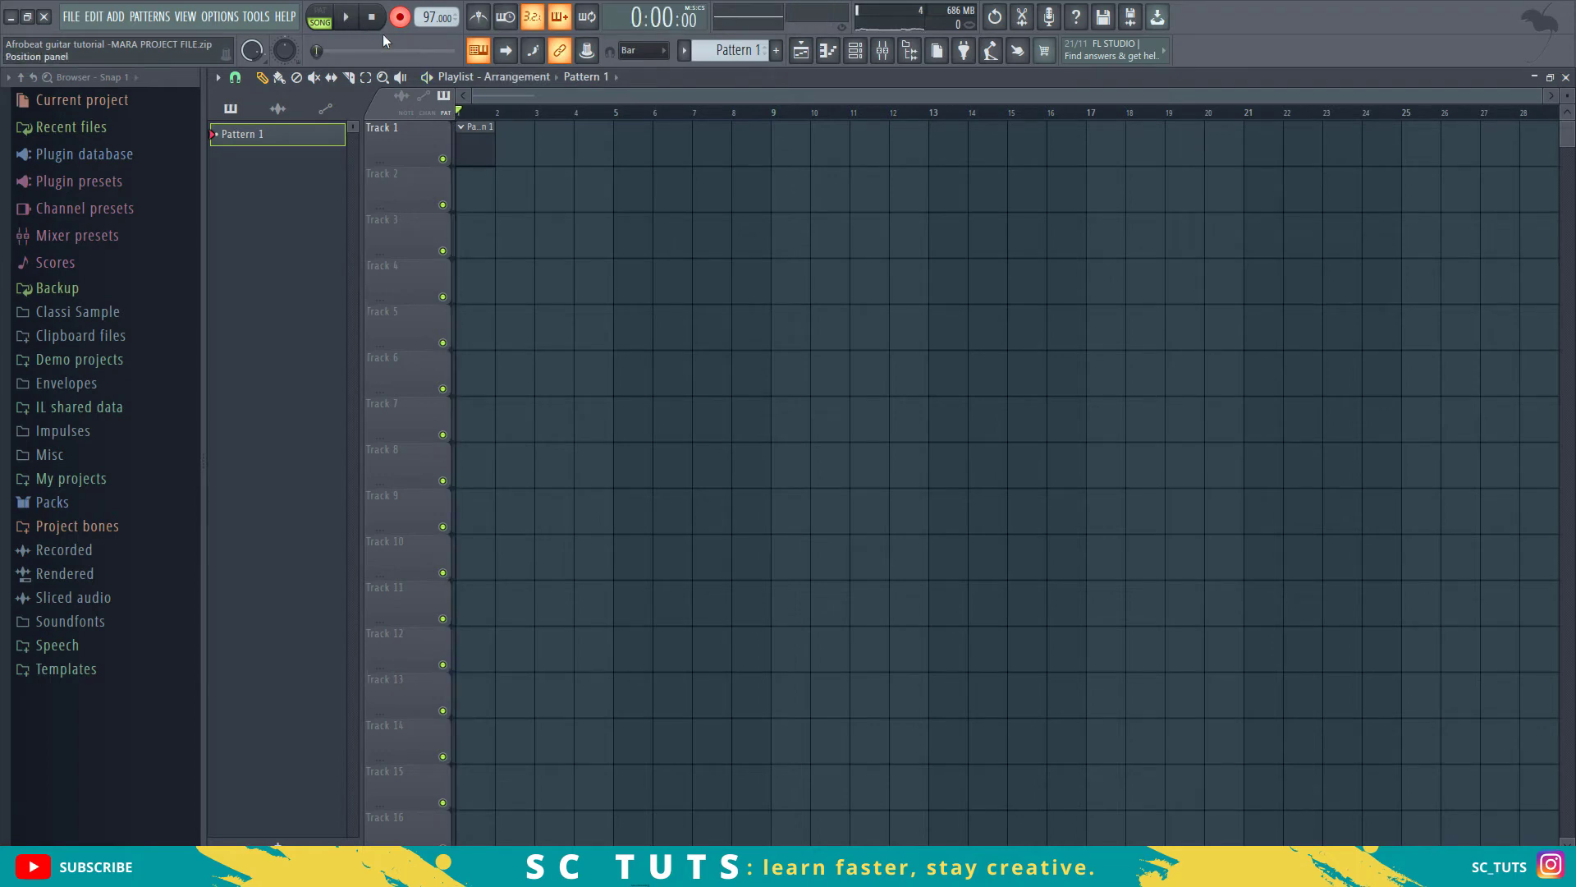
{"action": "left_click", "coordinate": [477, 16]}
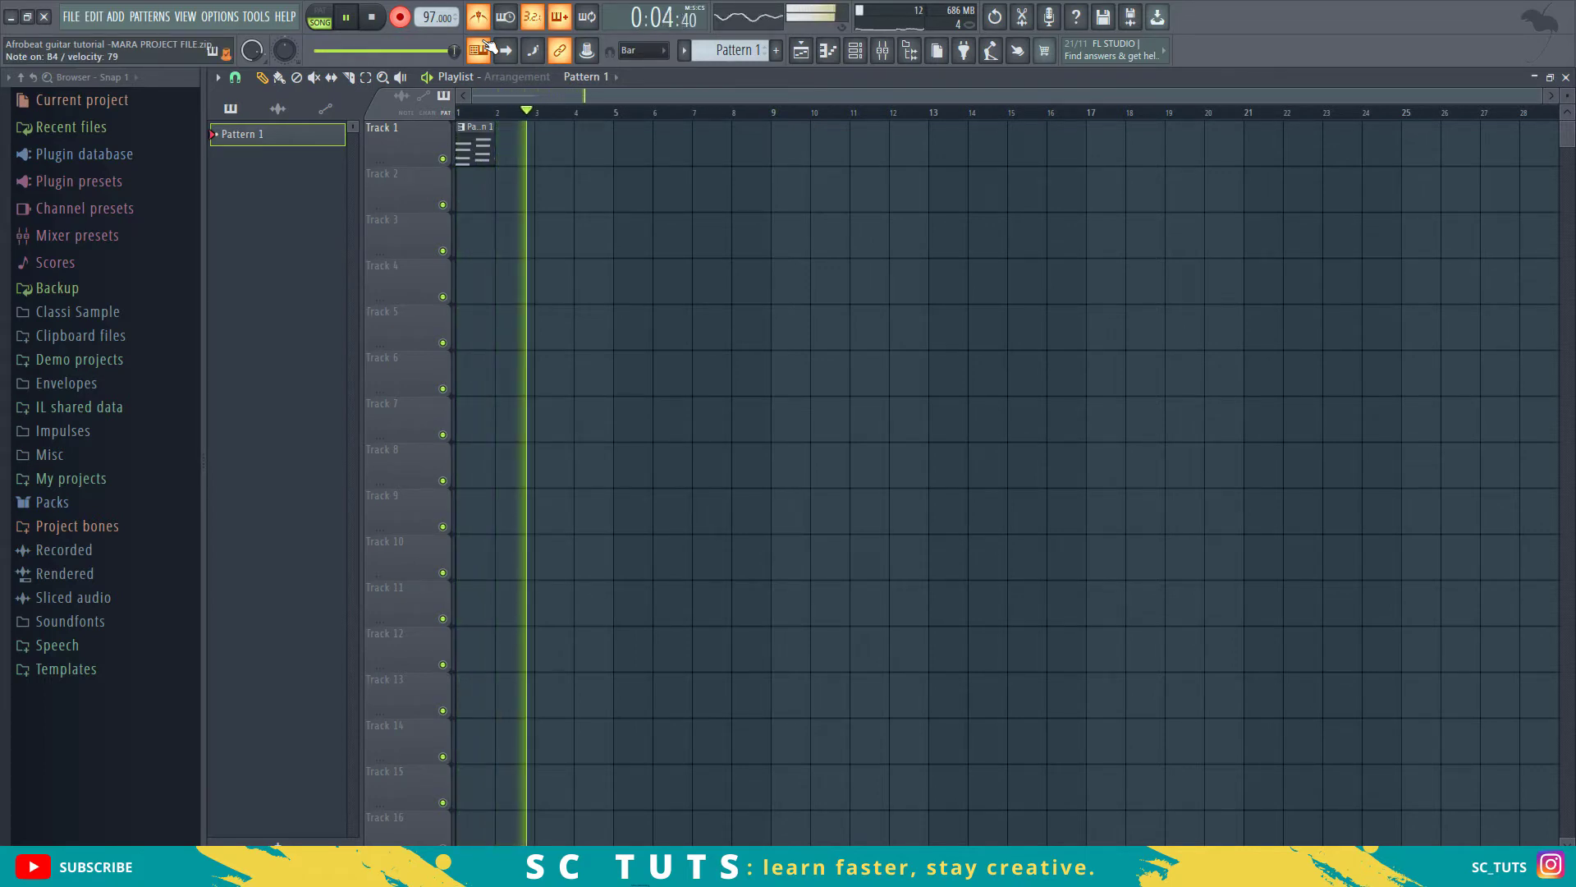
{"action": "key", "text": "space"}
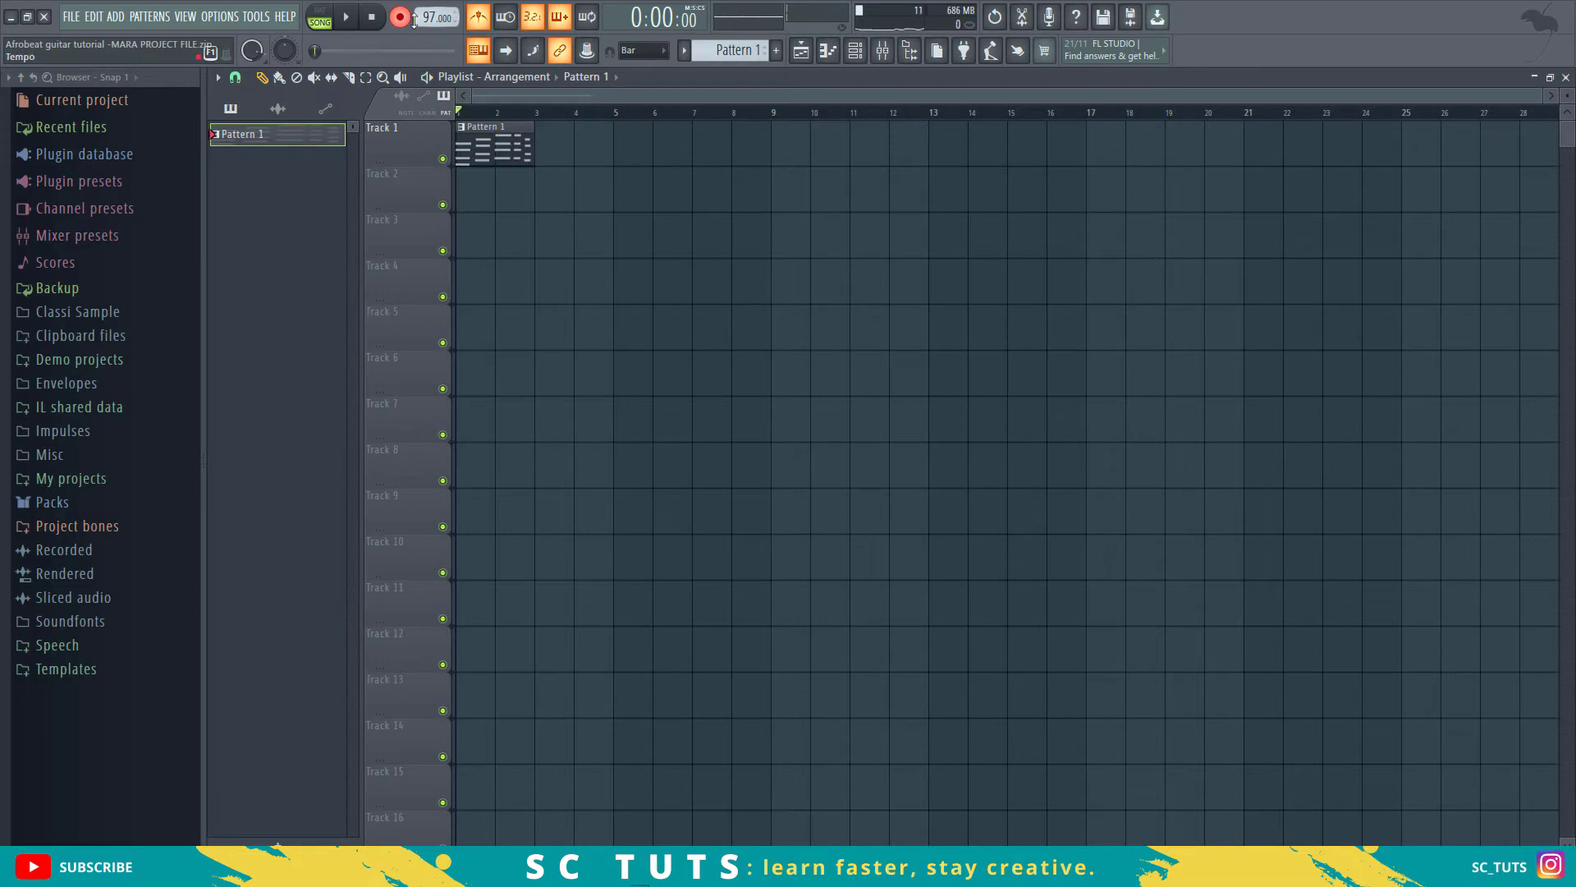
Step: Open Pattern 1's Omnisphere notes in the piano roll and play back the recorded chords
{"action": "double_click", "coordinate": [469, 136]}
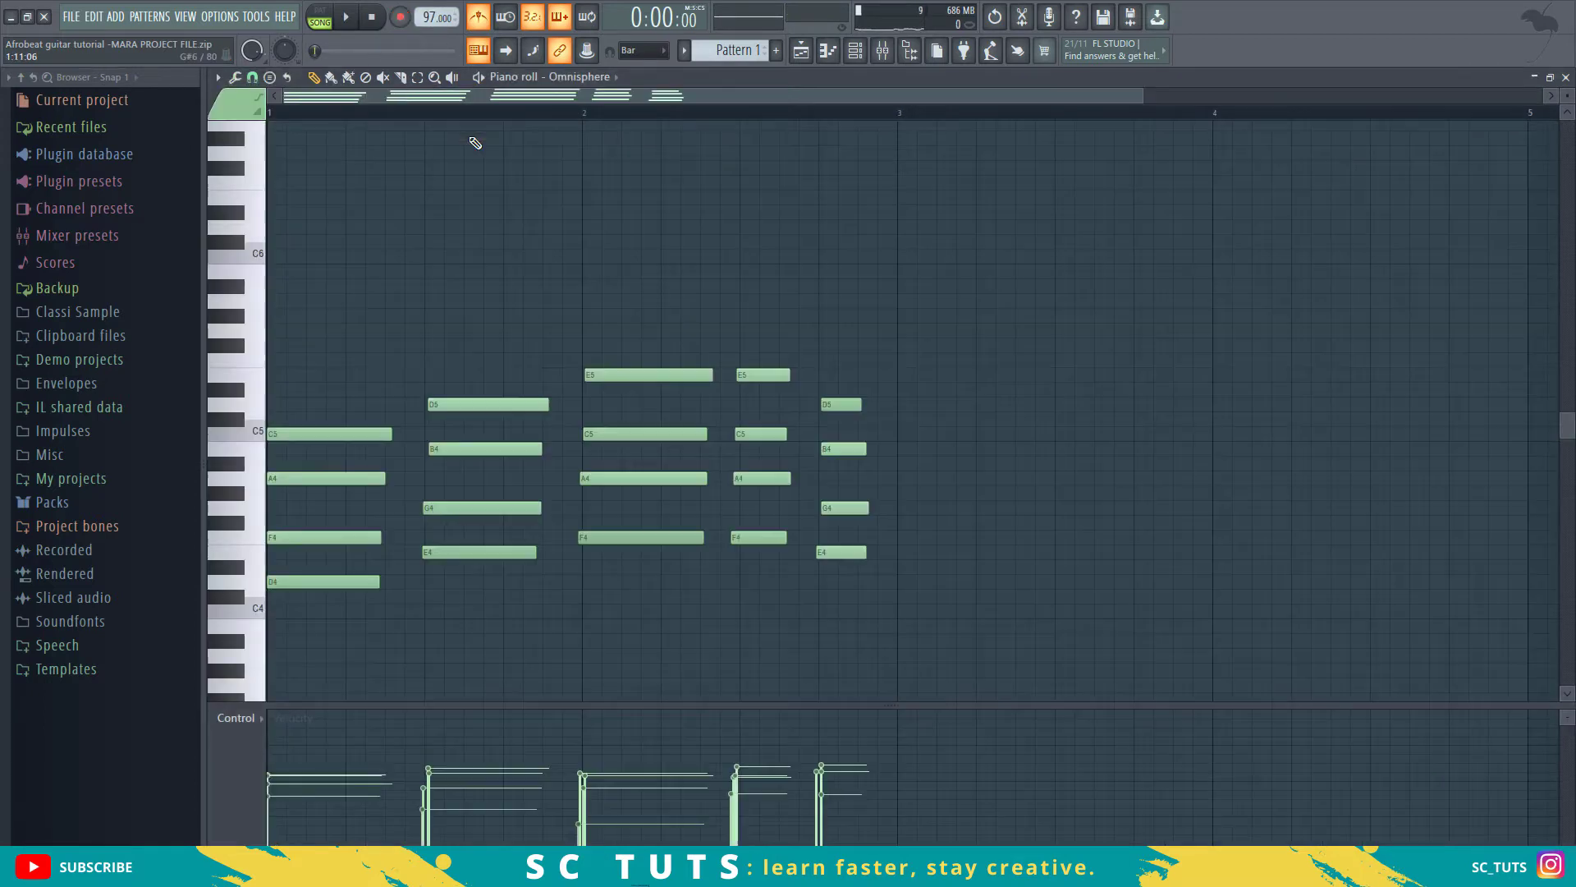
{"action": "key", "text": "space"}
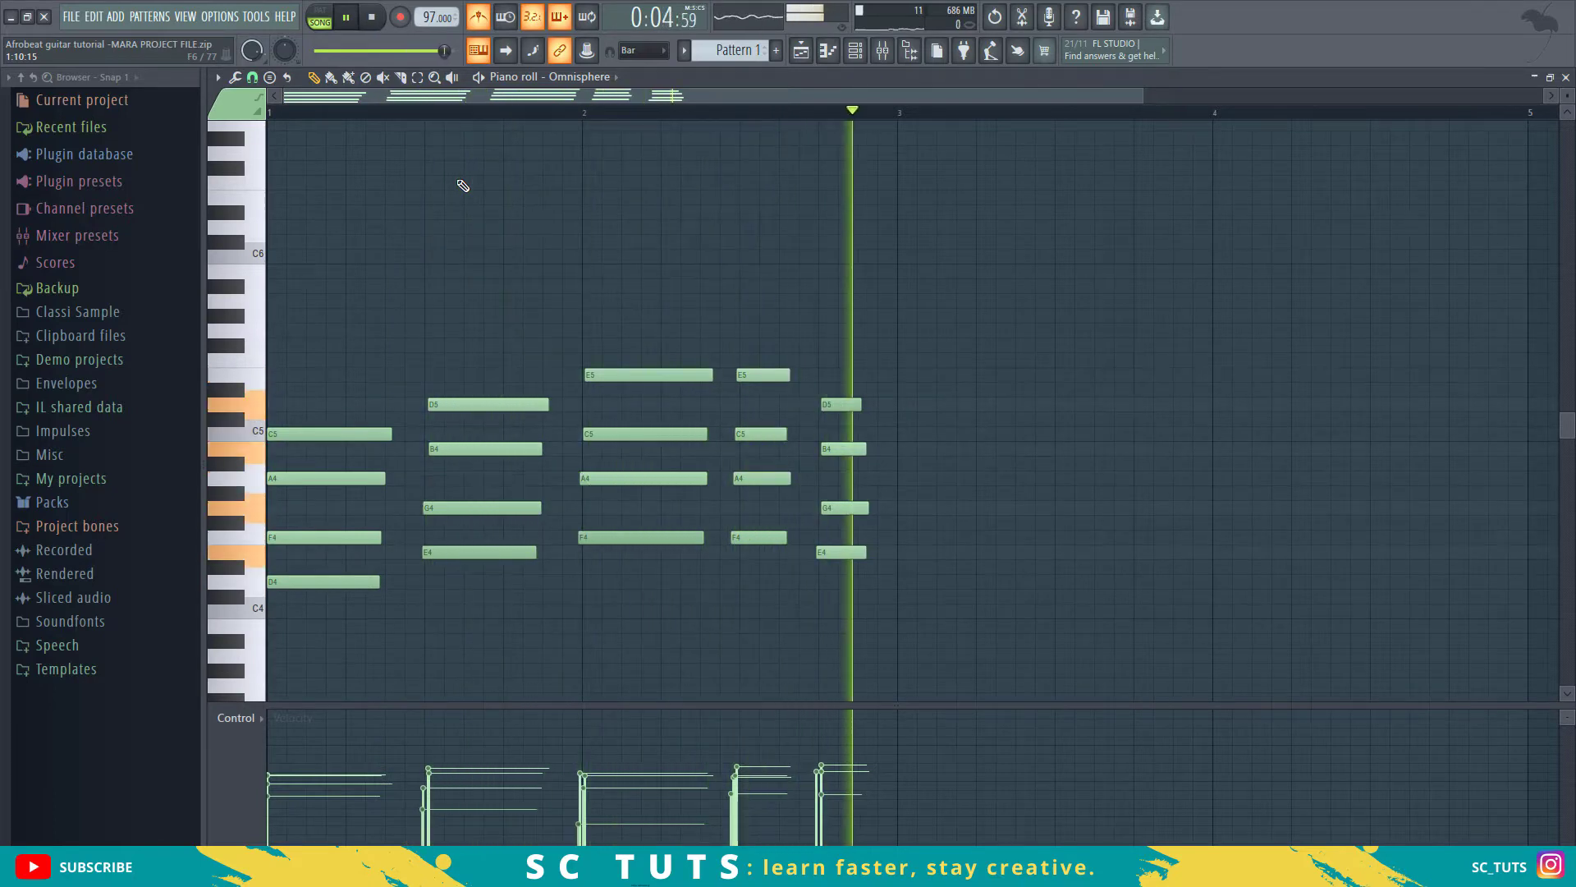
{"action": "key", "text": "space"}
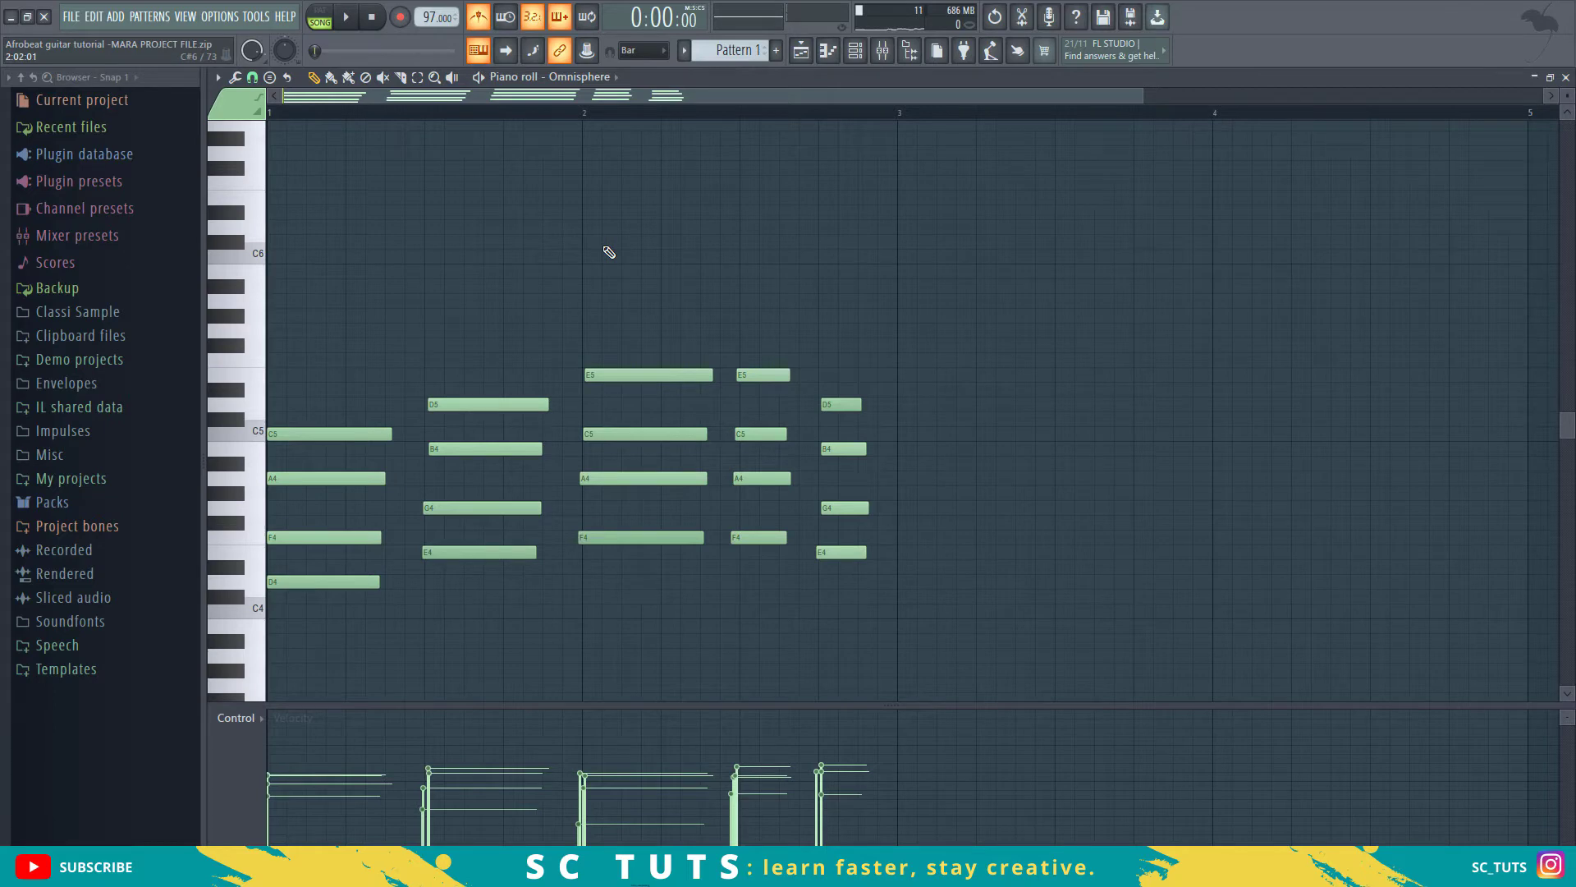
Step: Try quick-quantizing all the recorded chords and play them back
{"action": "key", "text": "ctrl+q"}
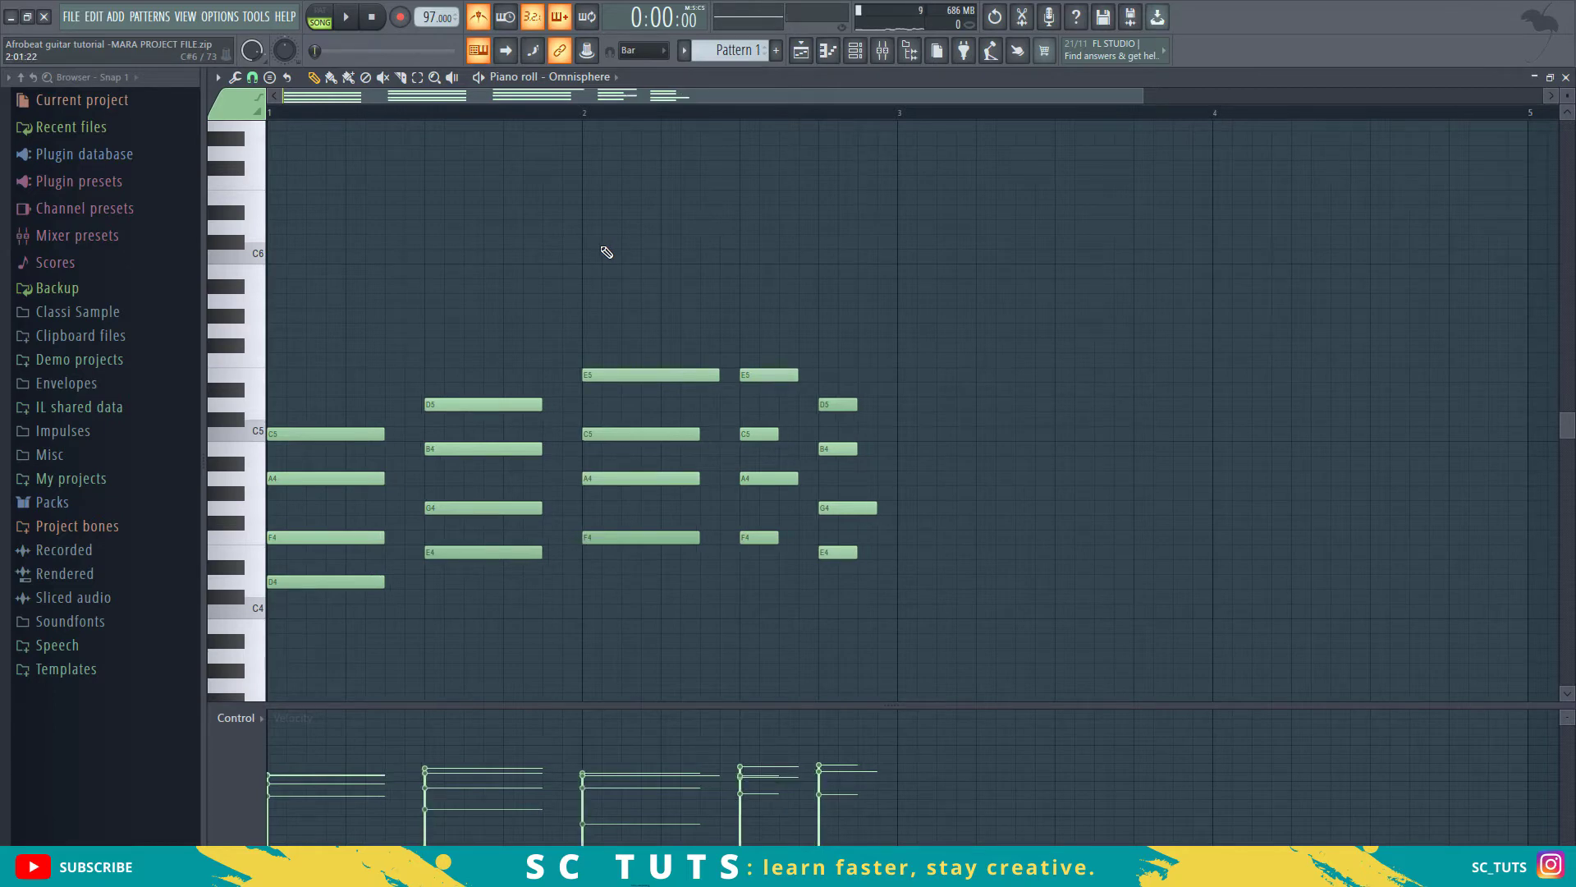
{"action": "key", "text": "space"}
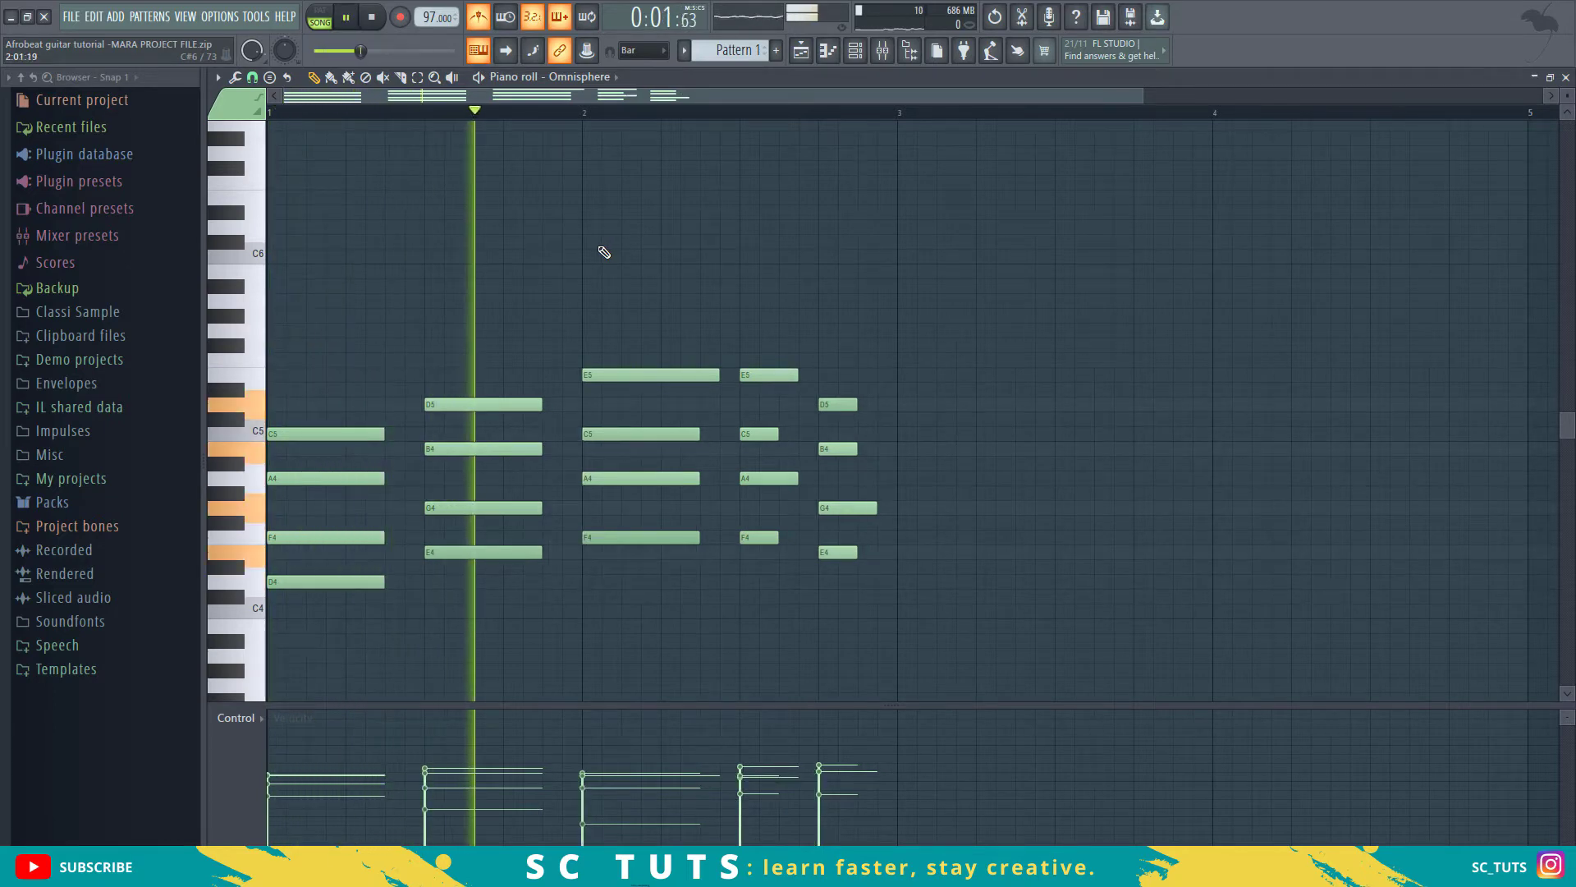
{"action": "key", "text": "space"}
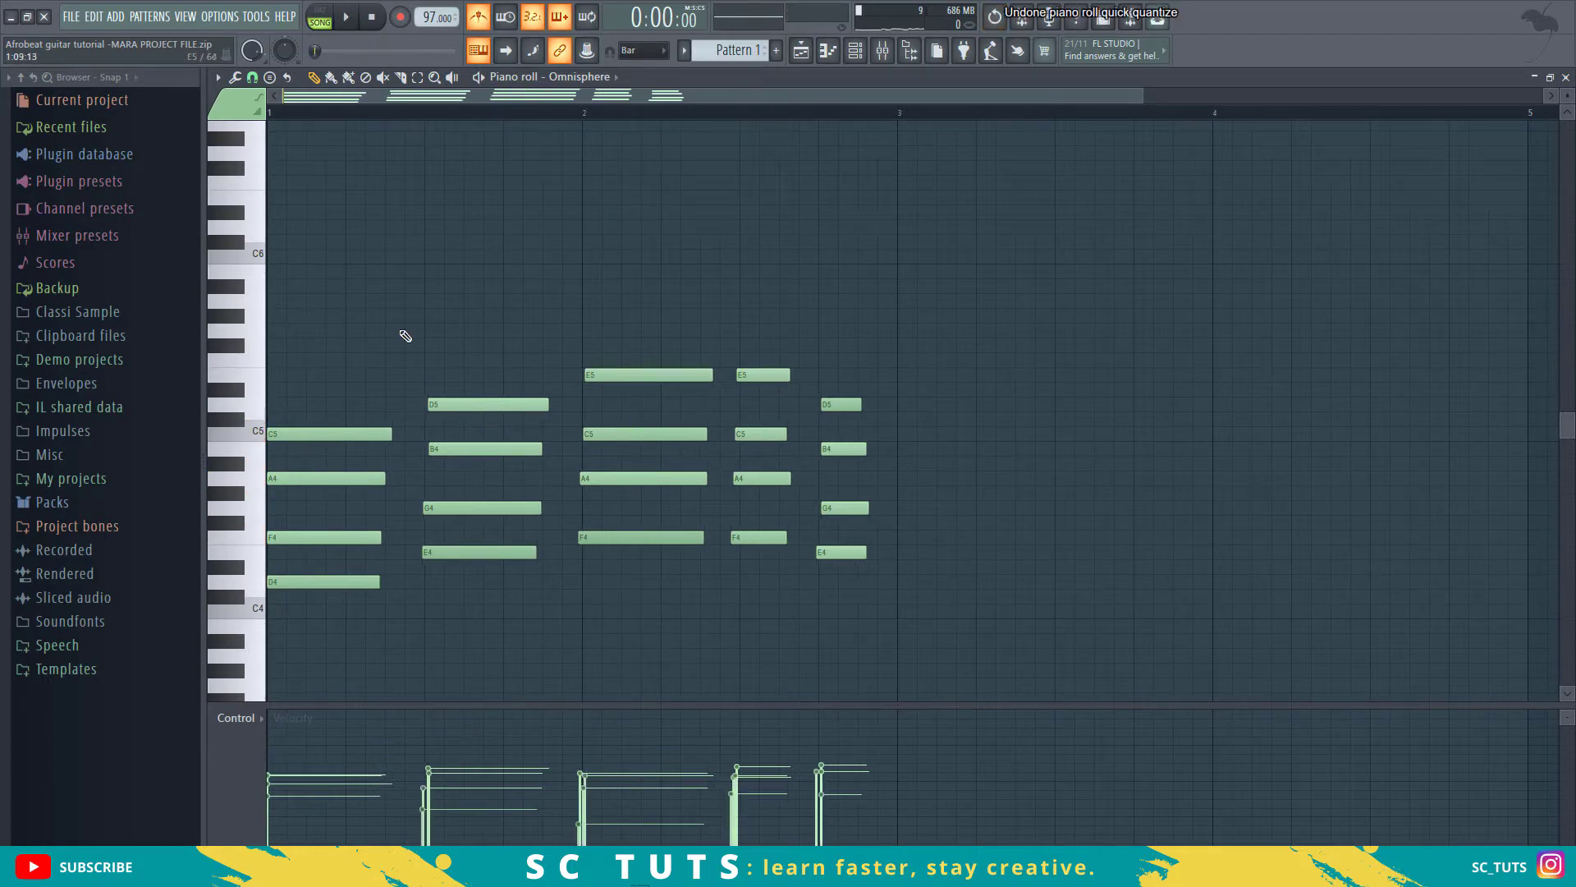
Step: Set the piano roll snap to (none) and nudge the second chord's D5 note slightly earlier
{"action": "scroll", "coordinate": [274, 125], "scroll_direction": "up", "scroll_amount": 2}
{"action": "scroll", "coordinate": [275, 125], "scroll_direction": "up", "scroll_amount": 1}
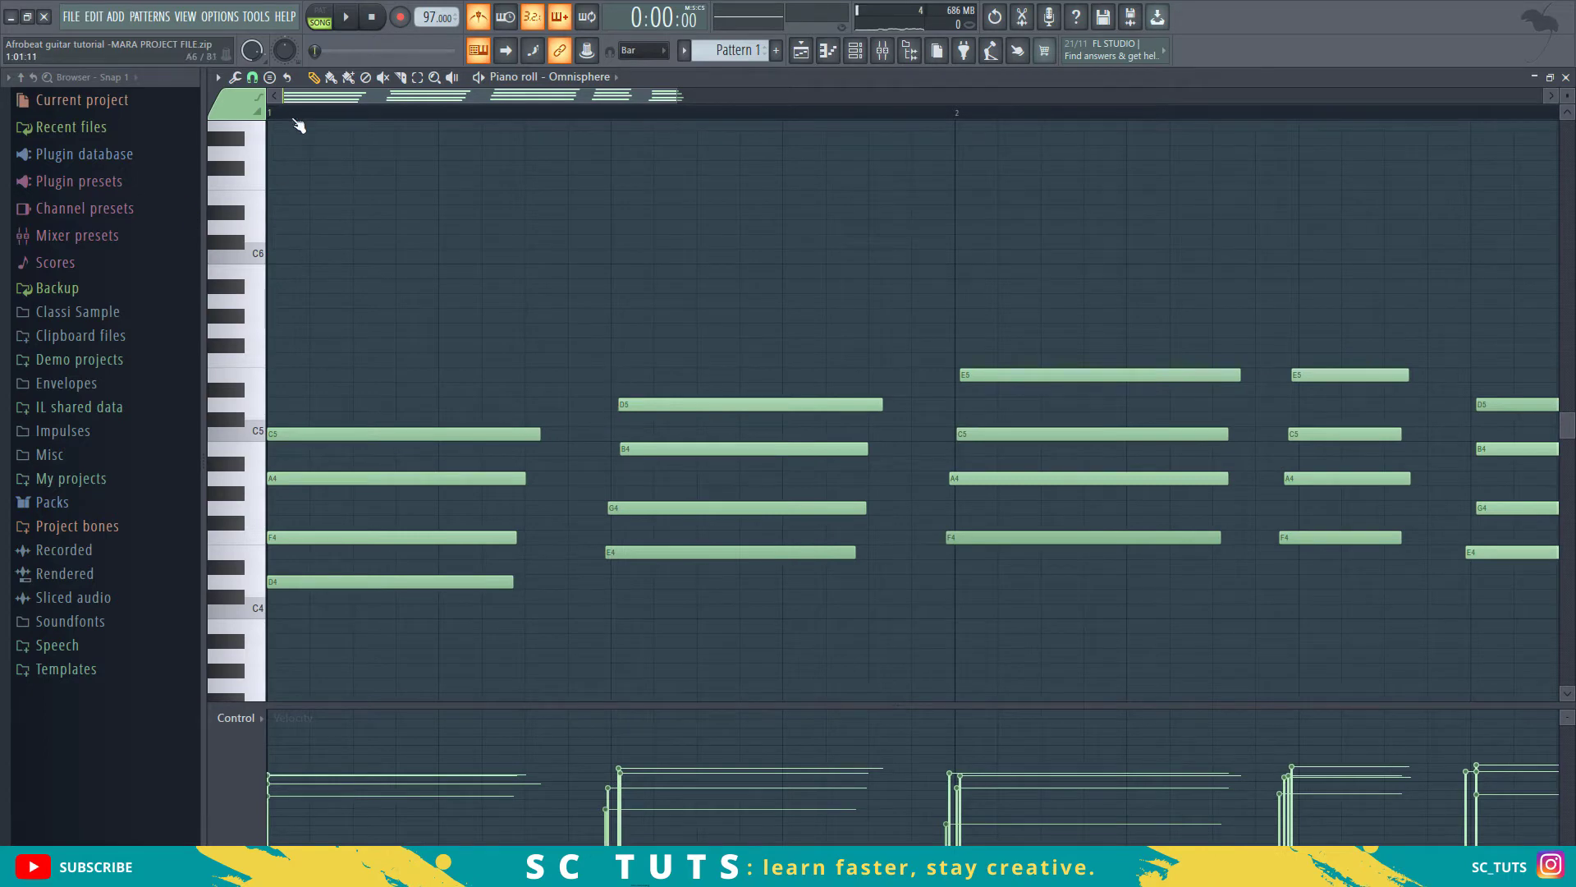
{"action": "left_click", "coordinate": [252, 77]}
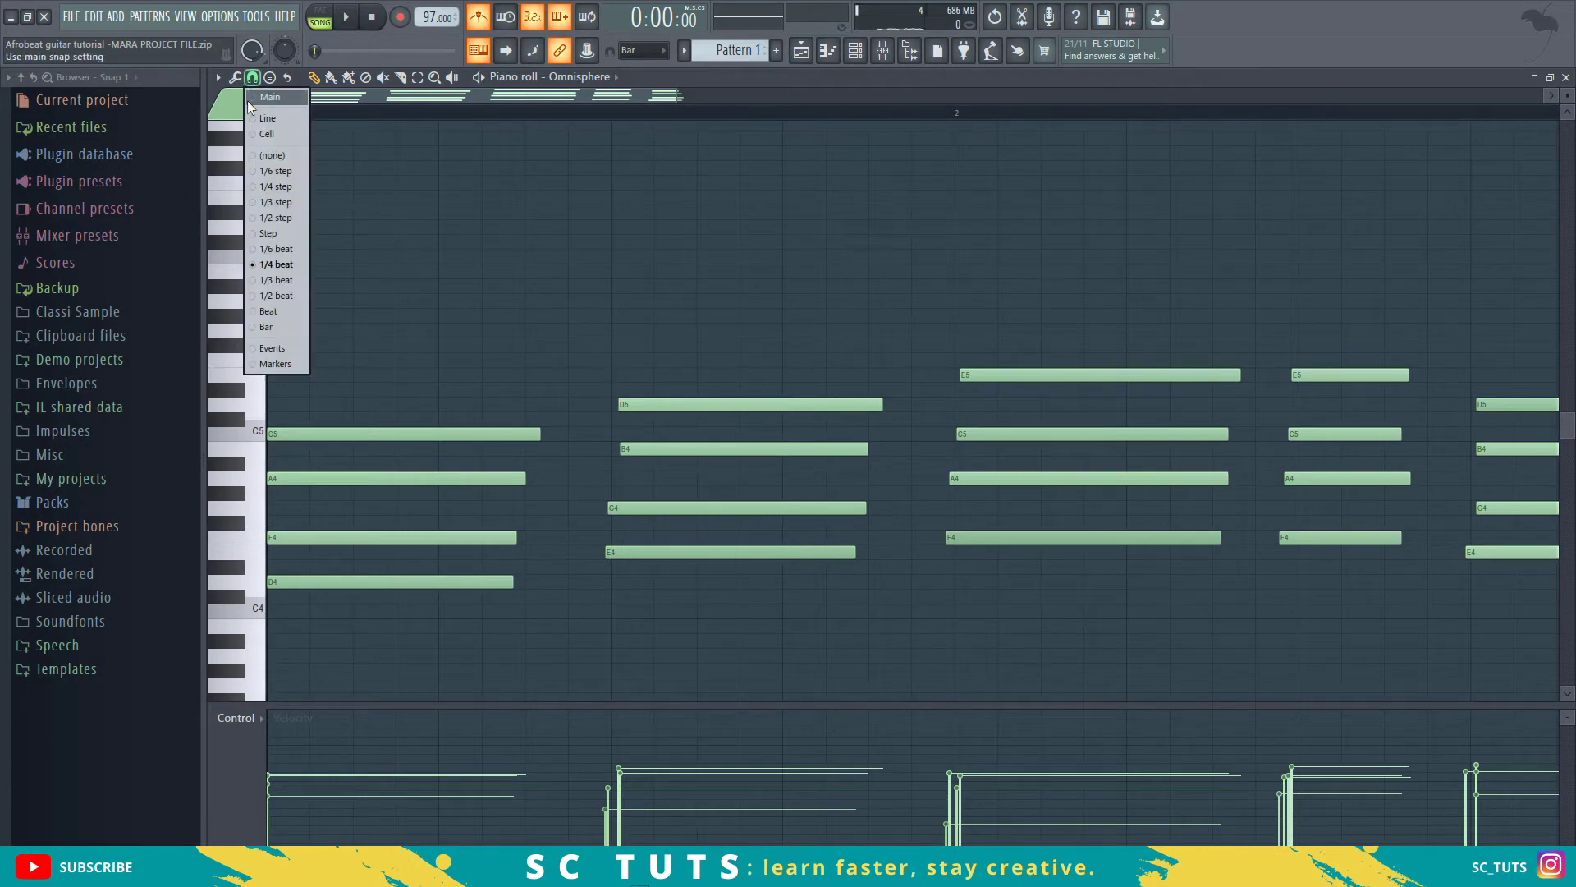
{"action": "left_click", "coordinate": [261, 156]}
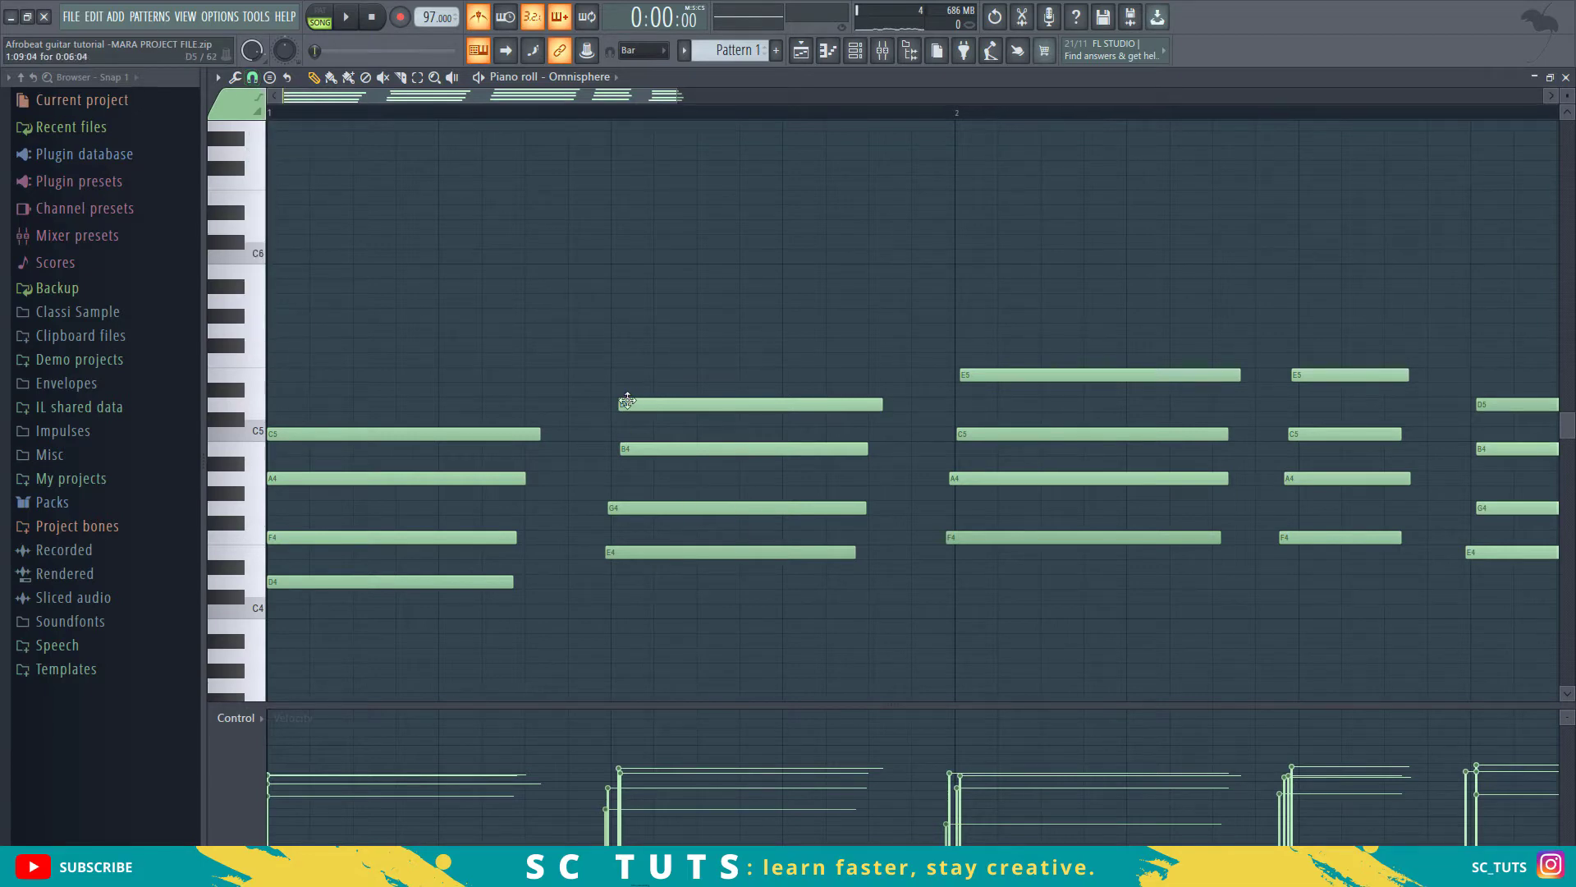
{"action": "left_click_drag", "start_coordinate": [627, 399], "coordinate": [623, 401]}
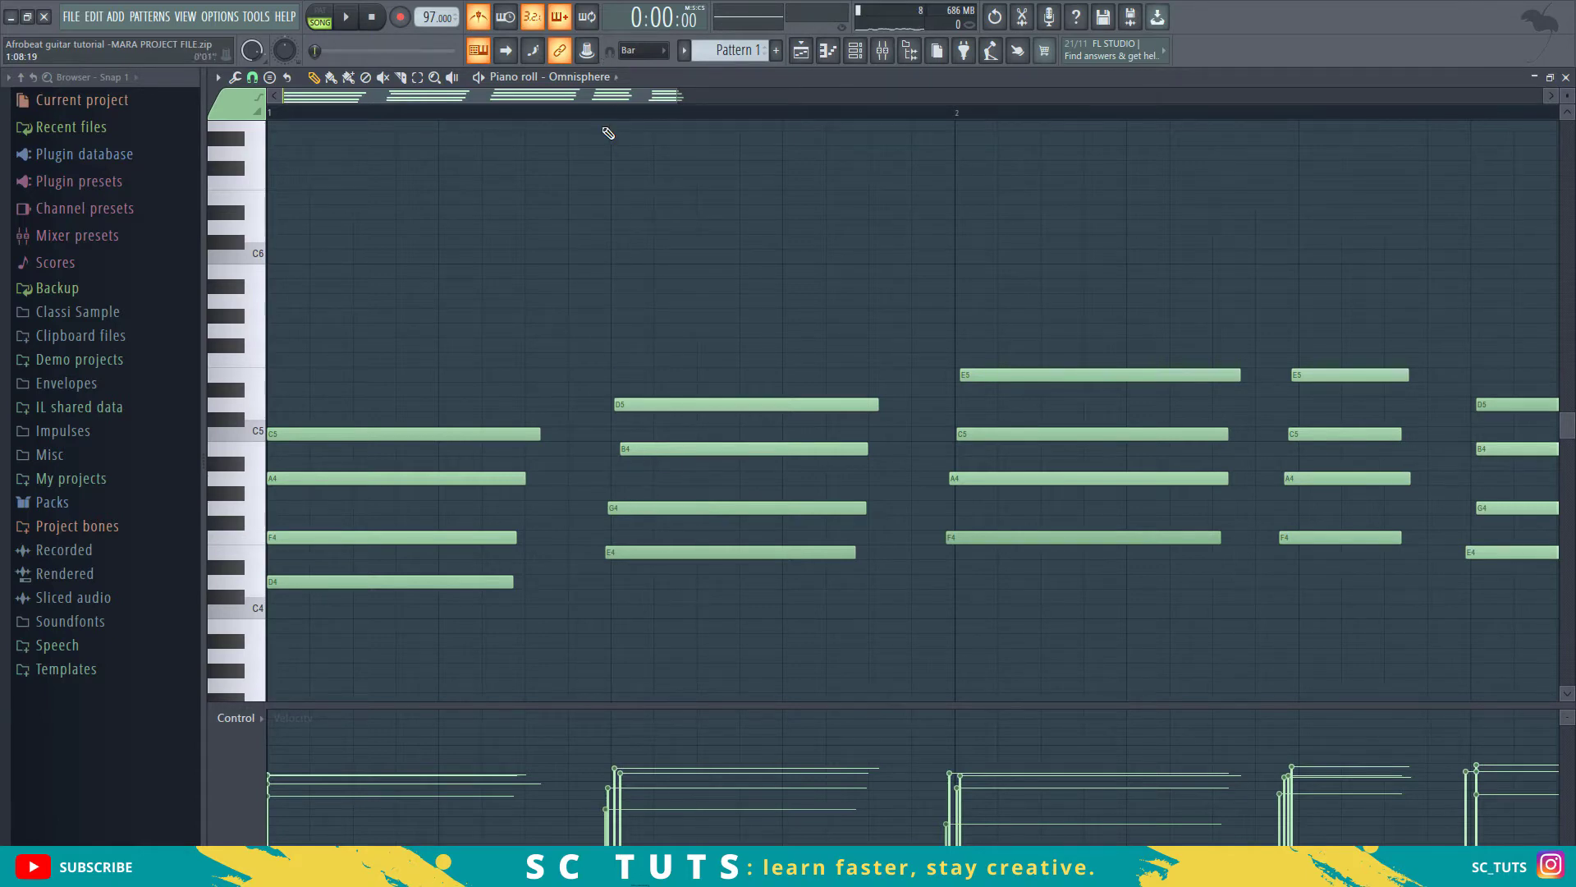
Step: Try quick-quantizing only the third chord's four notes with the snap set to 1/4 beat
{"action": "scroll", "coordinate": [616, 123], "scroll_direction": "down", "scroll_amount": 5}
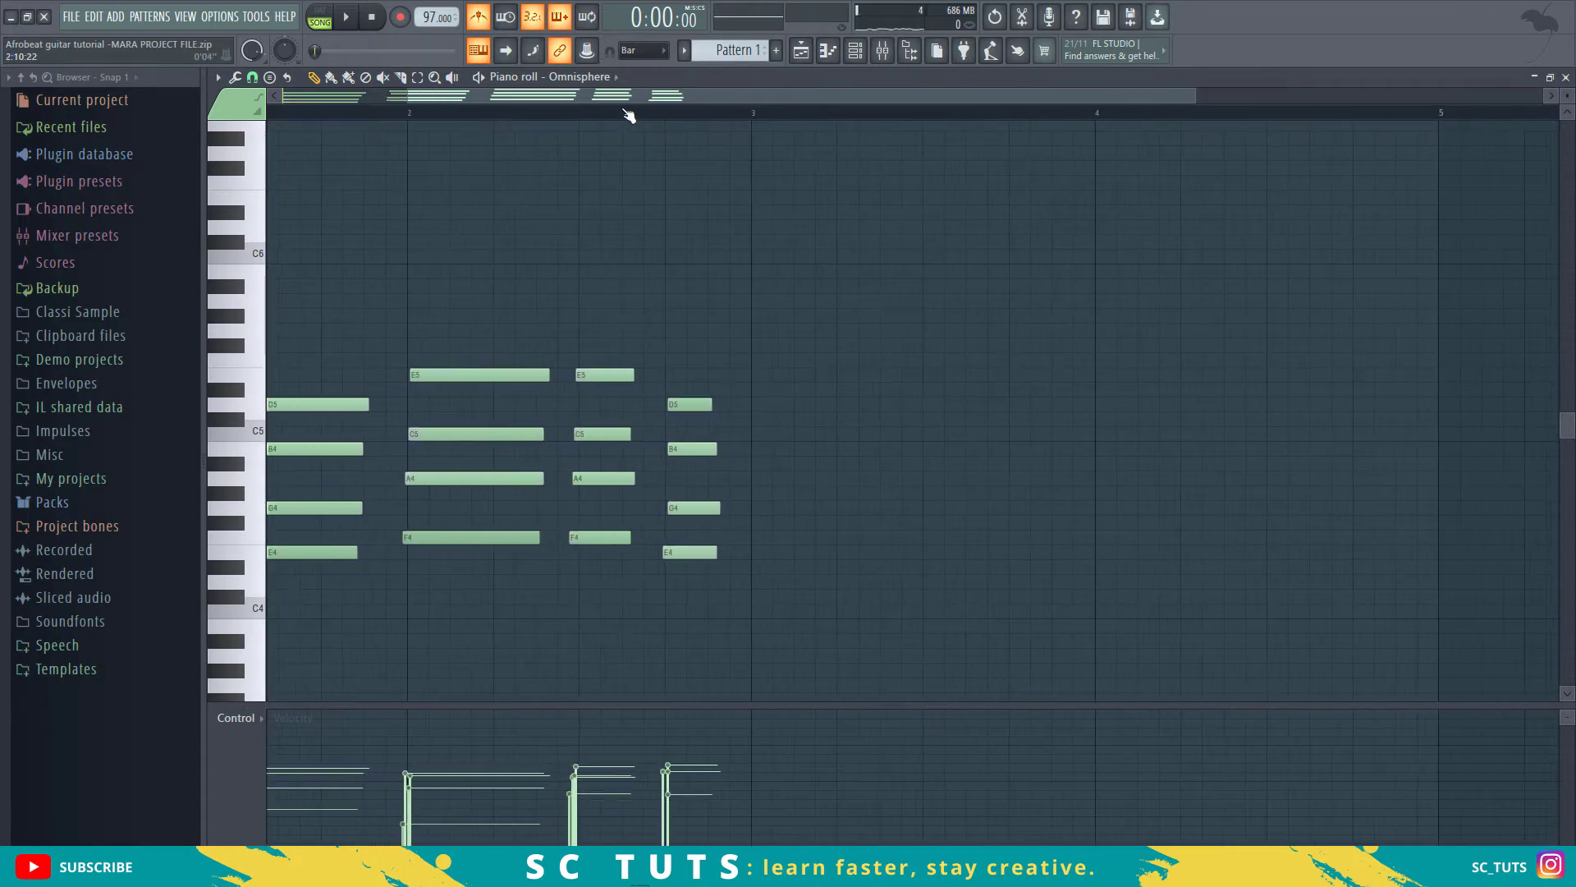
{"action": "left_click_drag", "start_coordinate": [478, 103], "coordinate": [357, 100]}
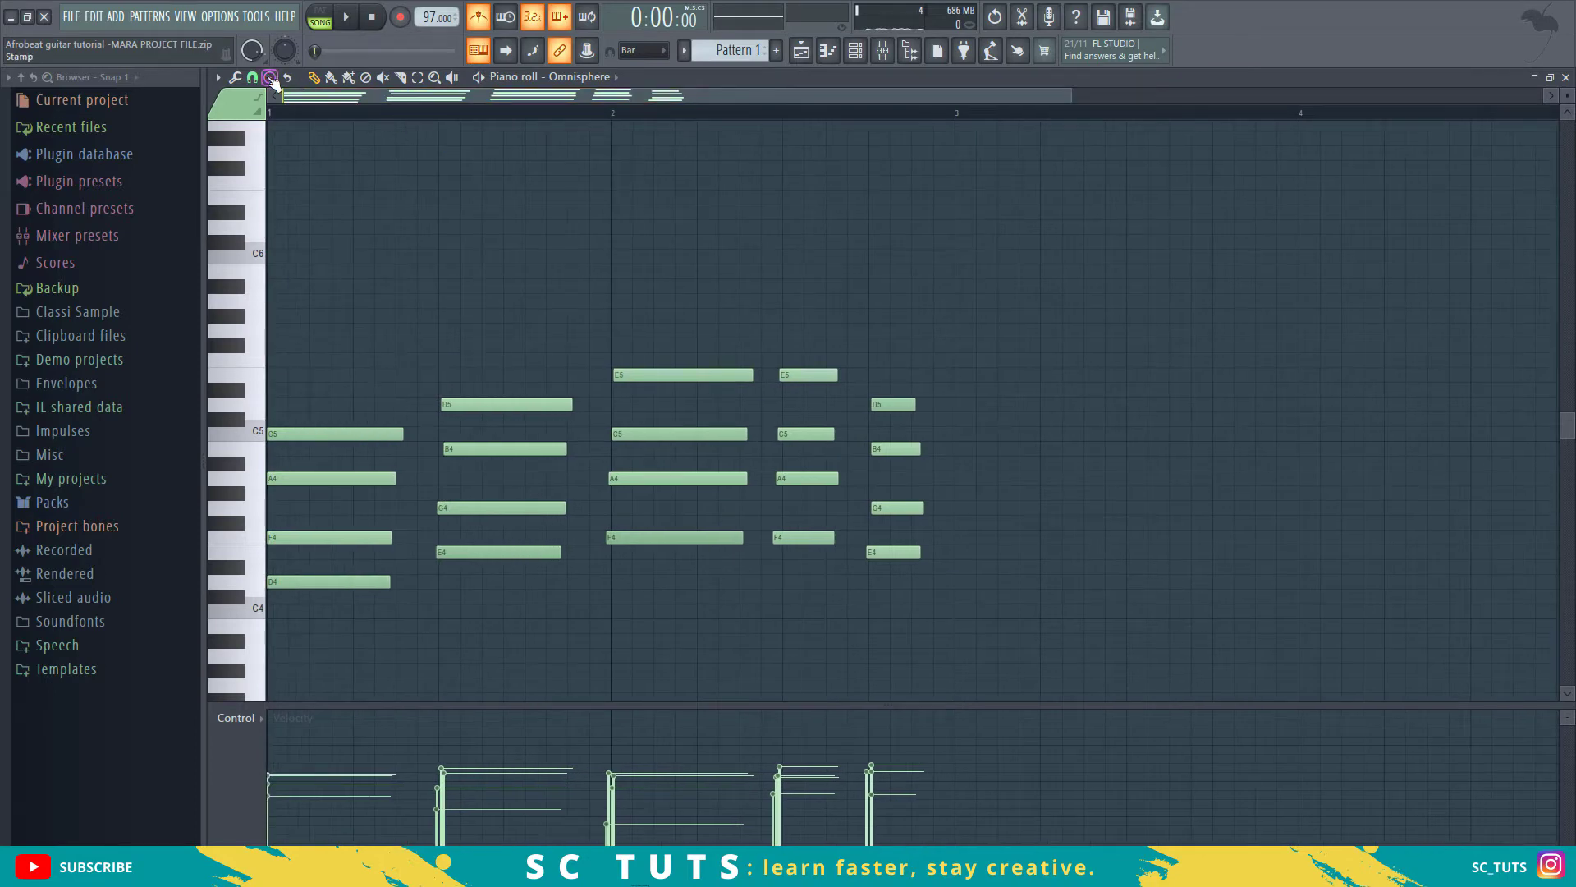
{"action": "left_click", "coordinate": [234, 77]}
{"action": "left_click_drag", "start_coordinate": [759, 361], "coordinate": [604, 548]}
{"action": "scroll", "coordinate": [428, 280], "scroll_direction": "down", "scroll_amount": 1}
{"action": "left_click", "coordinate": [252, 77]}
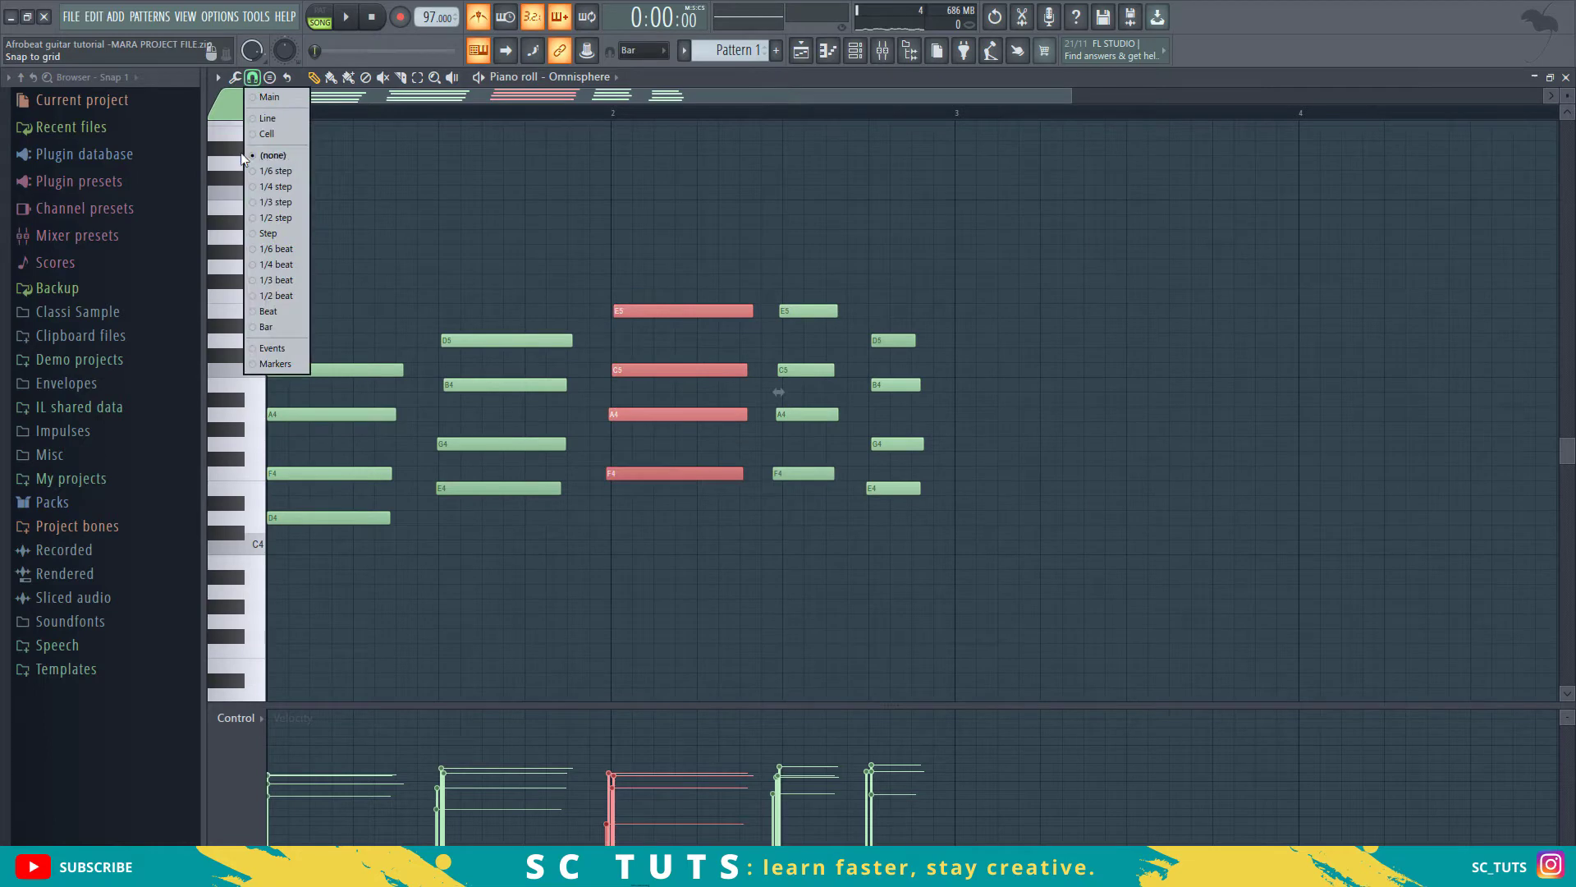
{"action": "left_click", "coordinate": [278, 279]}
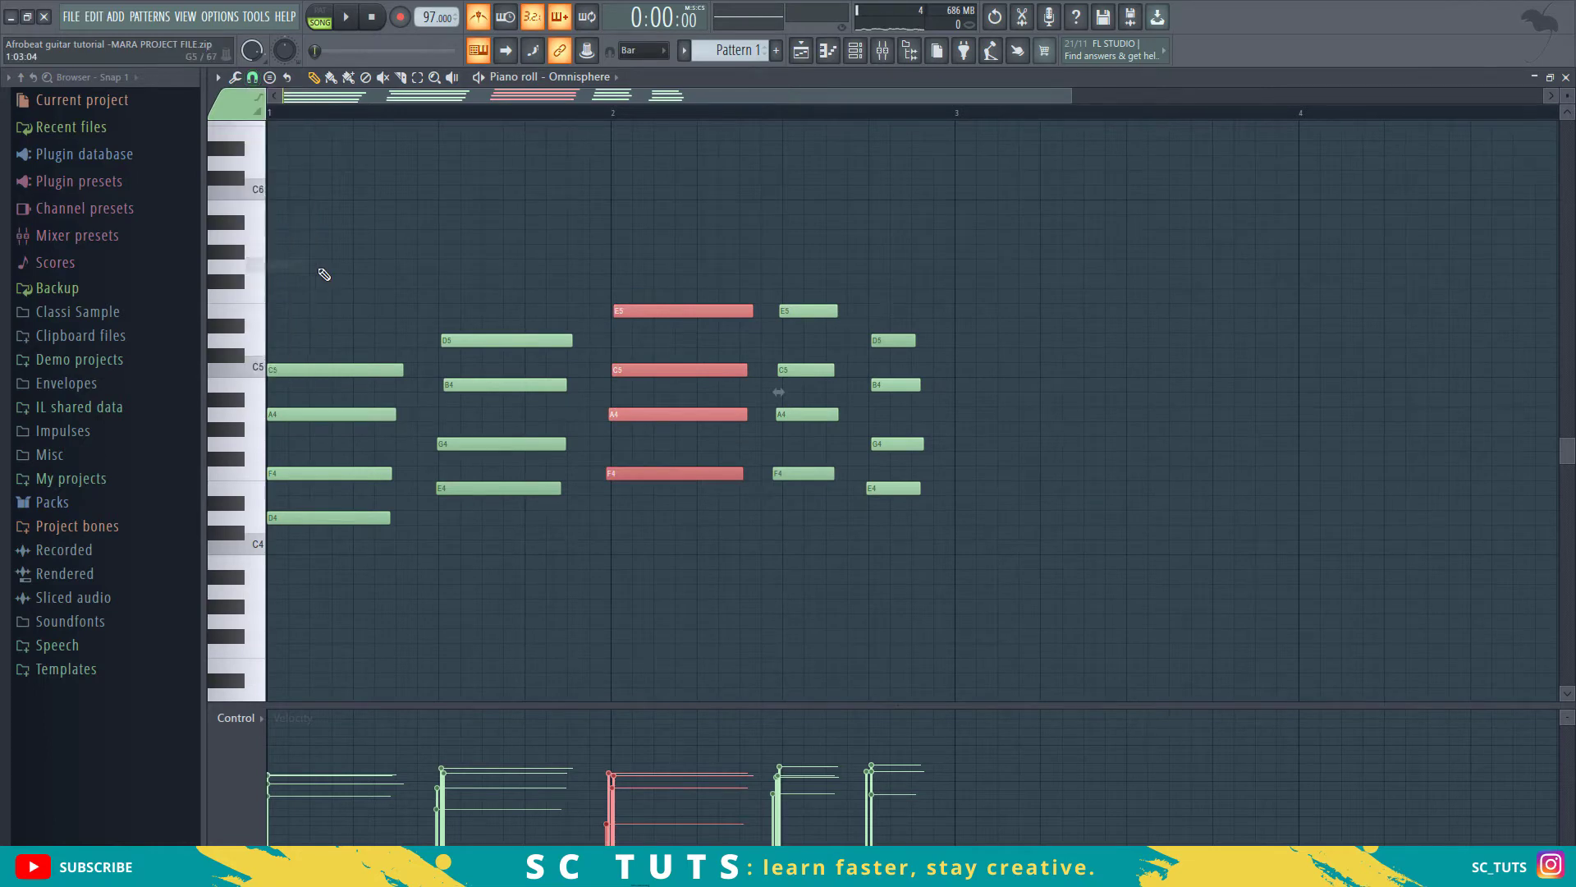
{"action": "left_click_drag", "start_coordinate": [617, 231], "coordinate": [746, 763]}
{"action": "scroll", "coordinate": [607, 202], "scroll_direction": "down", "scroll_amount": 1}
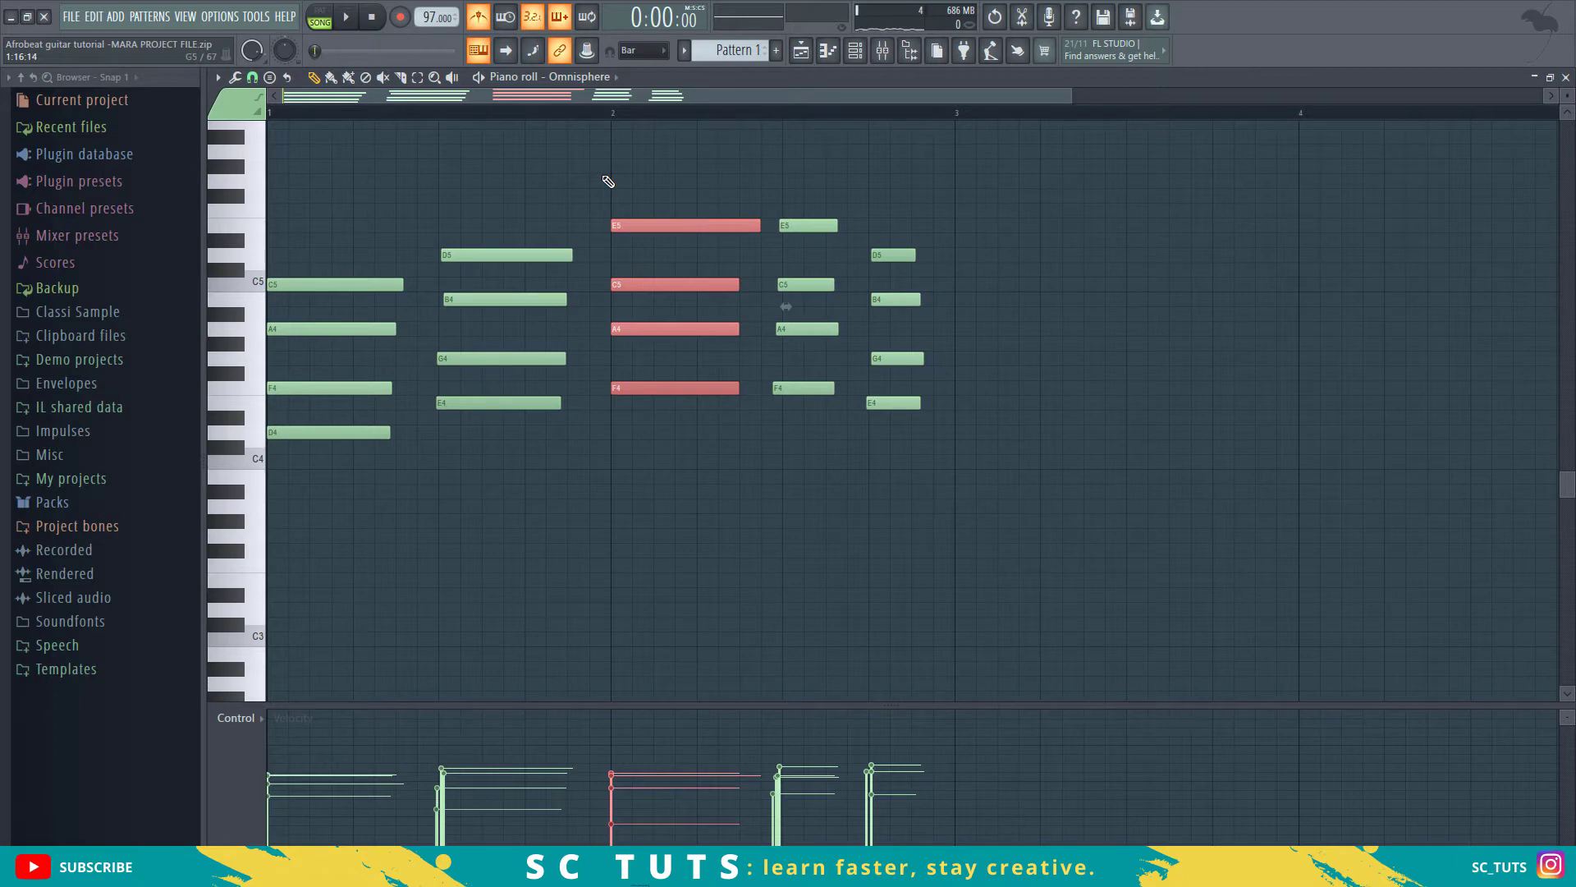
Step: Try the Strumizer on the selected third chord and close it without accepting
{"action": "key", "text": "alt+s"}
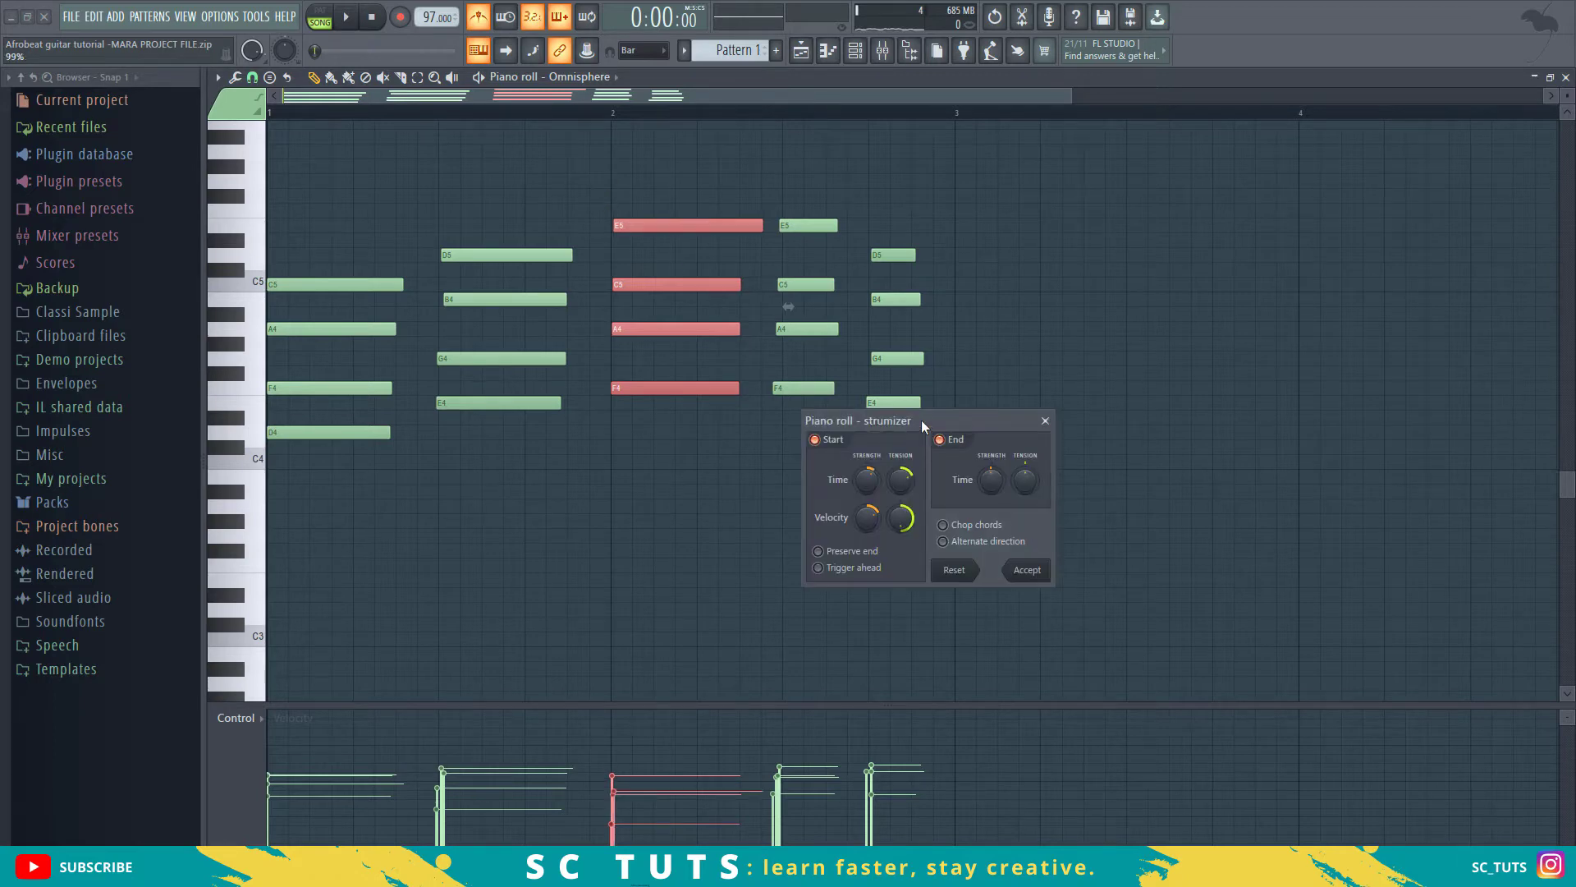
{"action": "left_click_drag", "start_coordinate": [921, 421], "coordinate": [672, 434]}
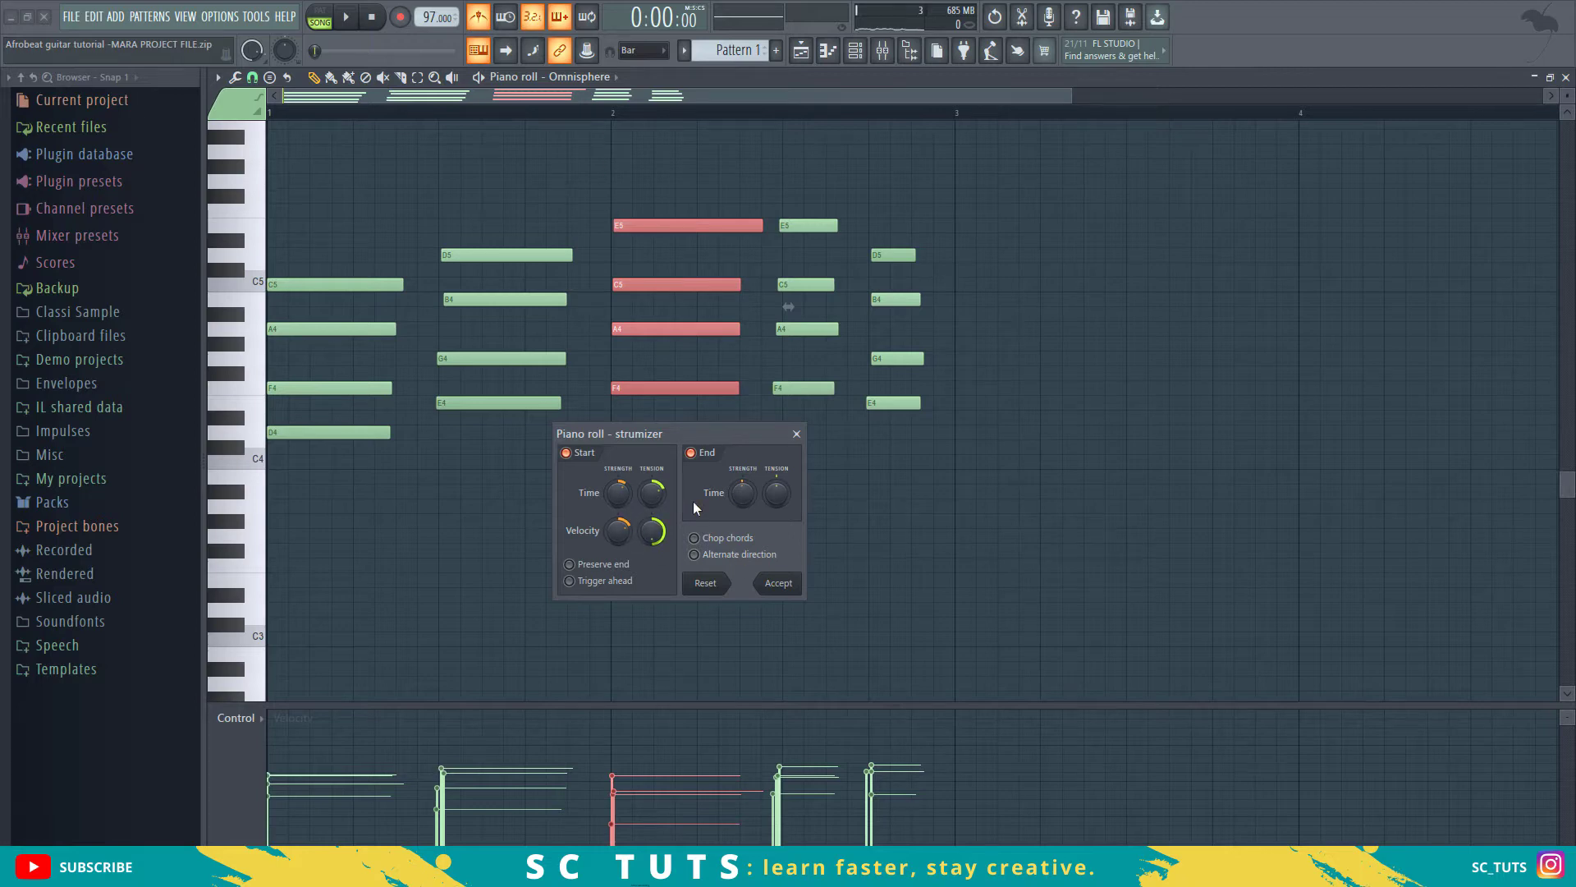
{"action": "left_click_drag", "start_coordinate": [618, 493], "coordinate": [618, 493]}
{"action": "left_click", "coordinate": [795, 434]}
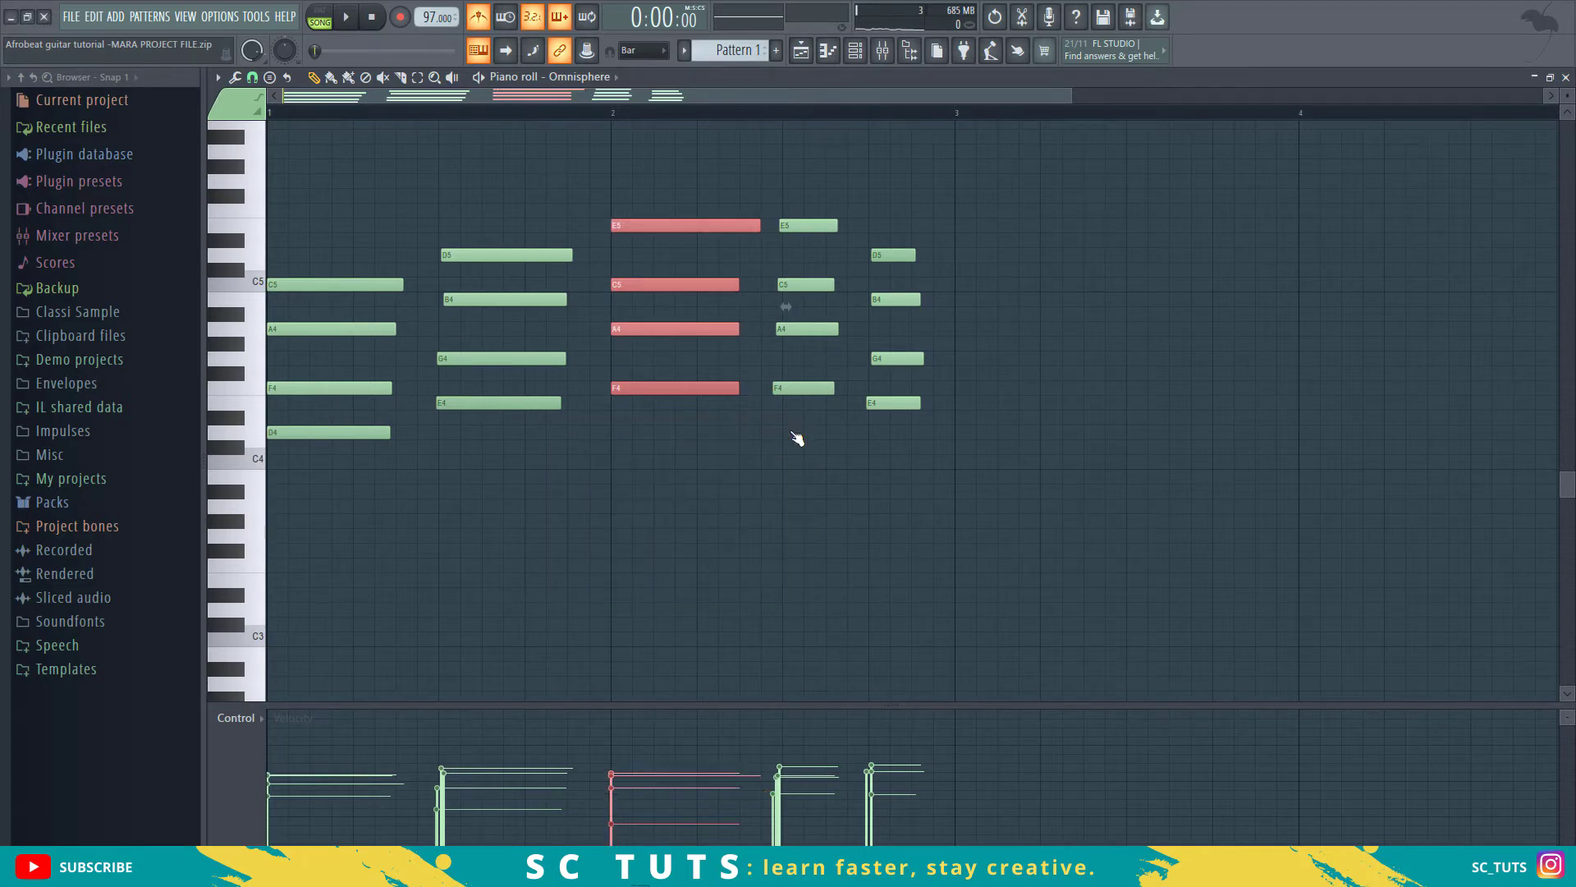
Step: Undo the third chord's quantization, clear the note selection and play back the chords
{"action": "key", "text": "ctrl+z"}
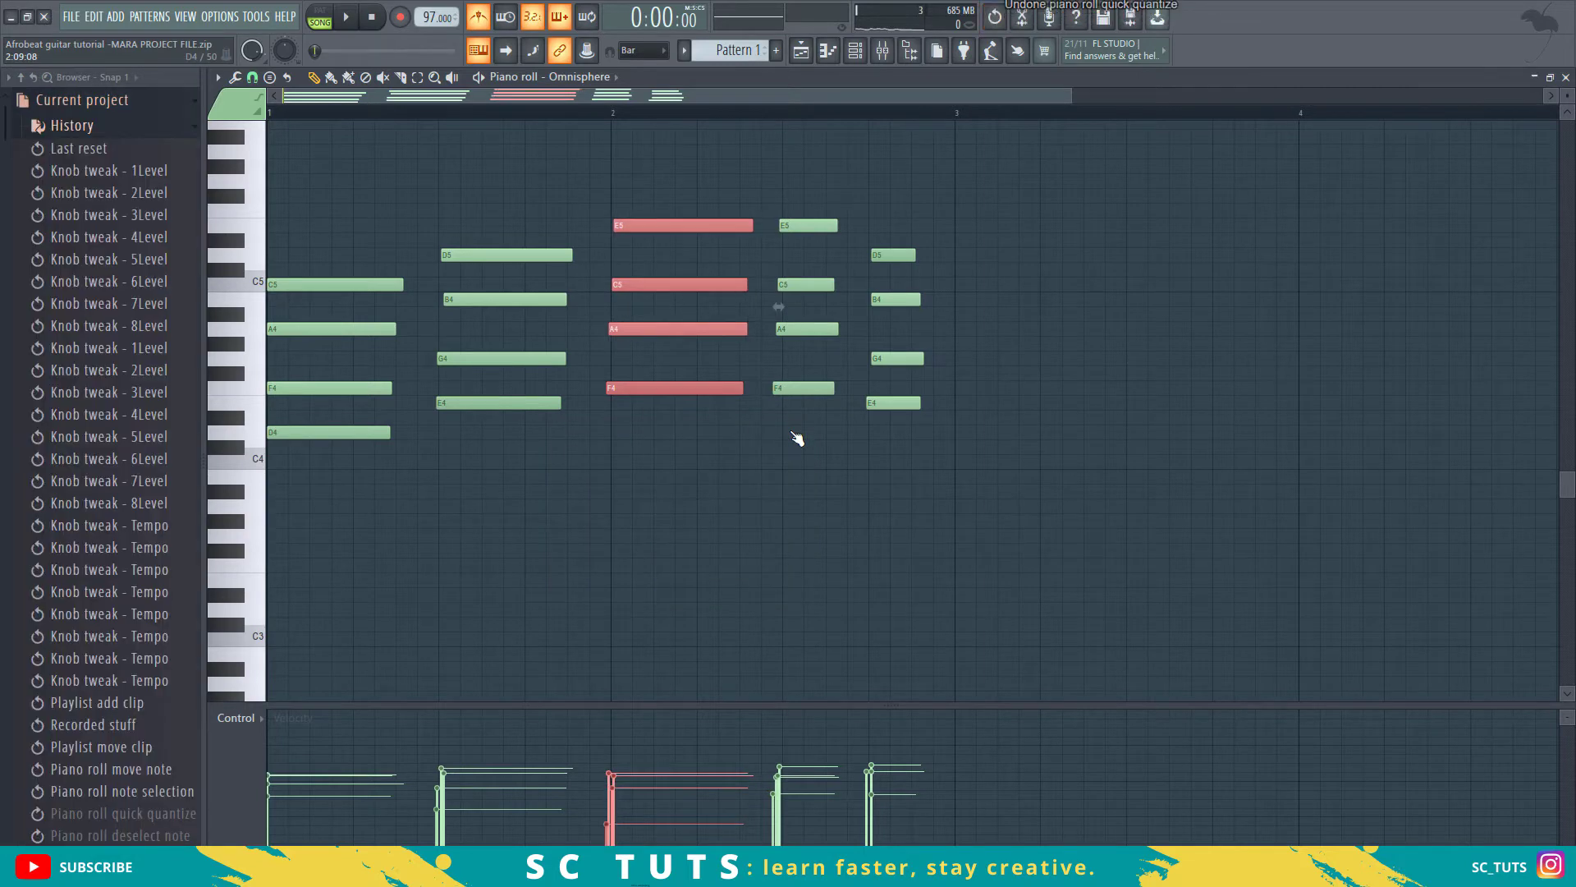
{"action": "left_click", "coordinate": [690, 519]}
{"action": "right_click", "coordinate": [688, 515]}
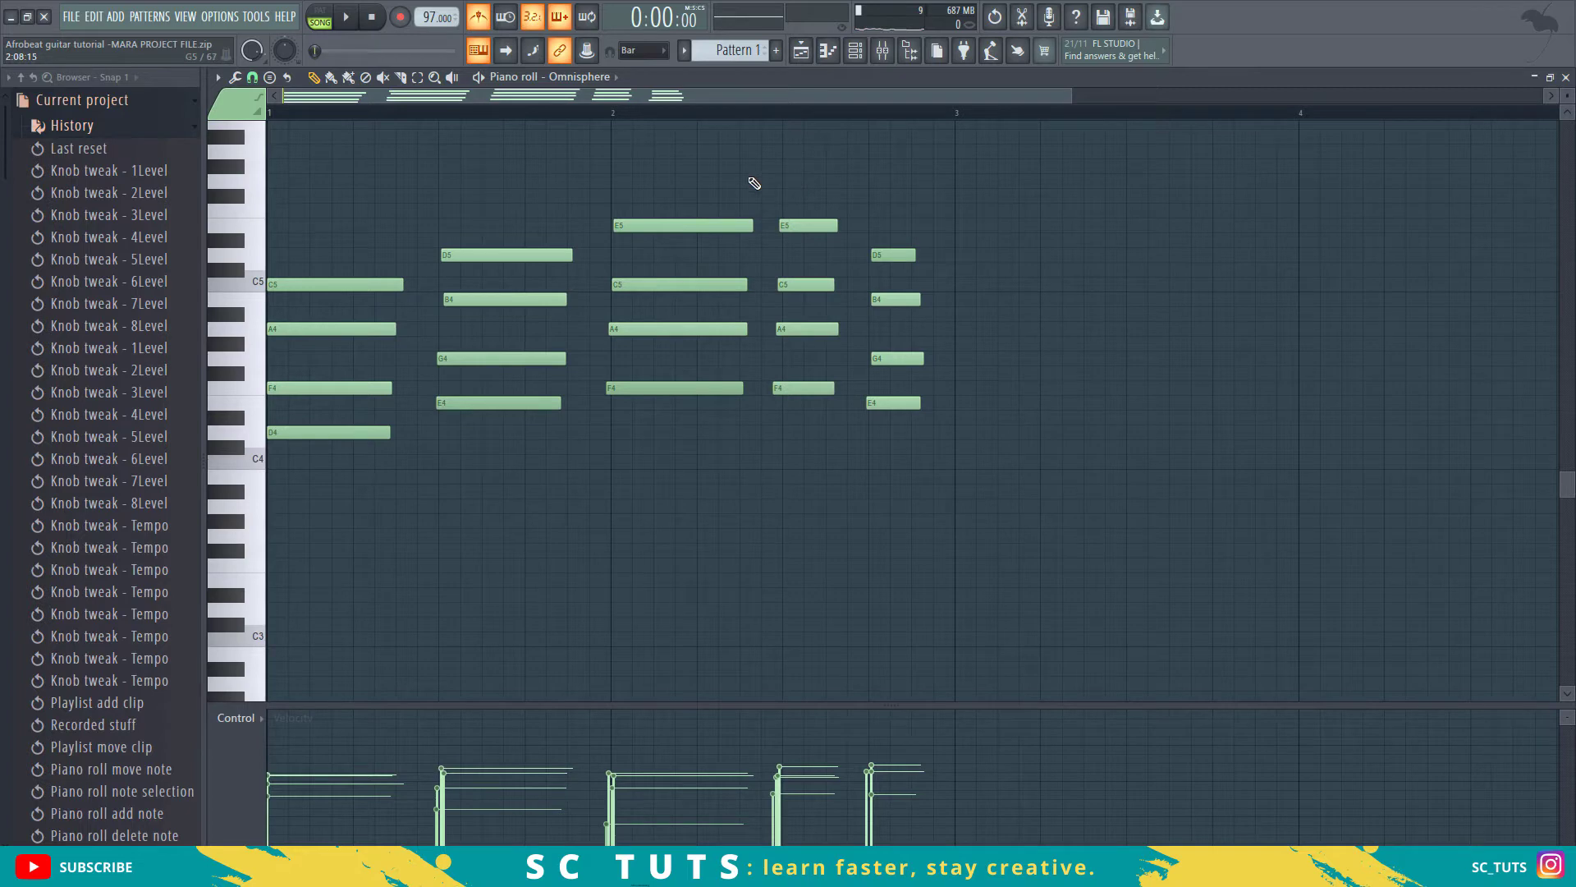
{"action": "key", "text": "space"}
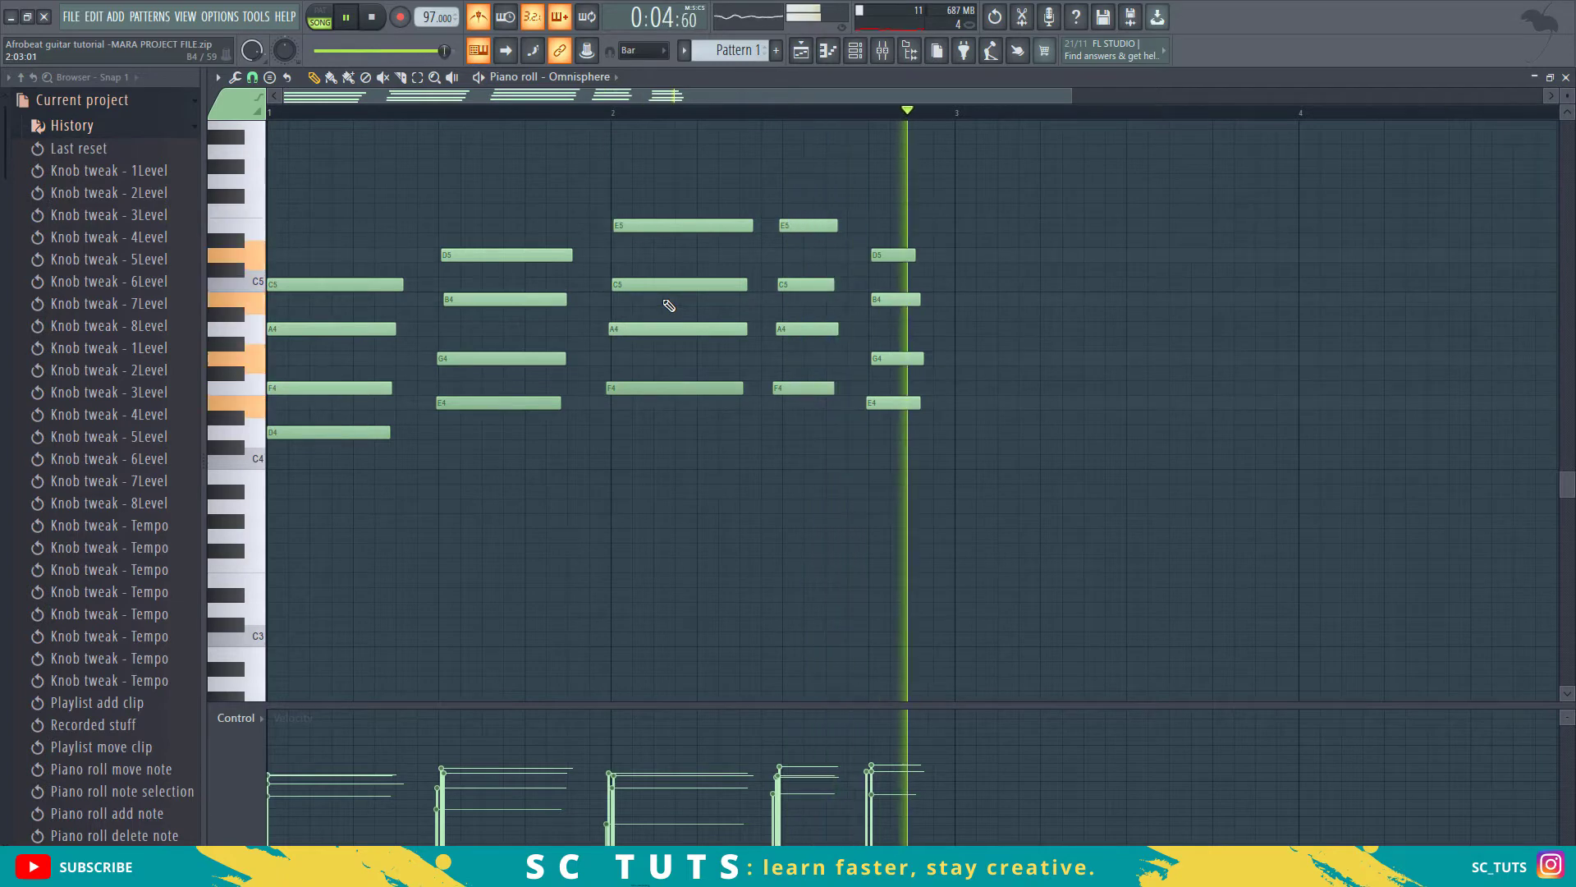
{"action": "key", "text": "space"}
Step: Create Pattern 2, place it on Track 1 at bar 5 of the playlist and move the playhead there
{"action": "left_click", "coordinate": [801, 52]}
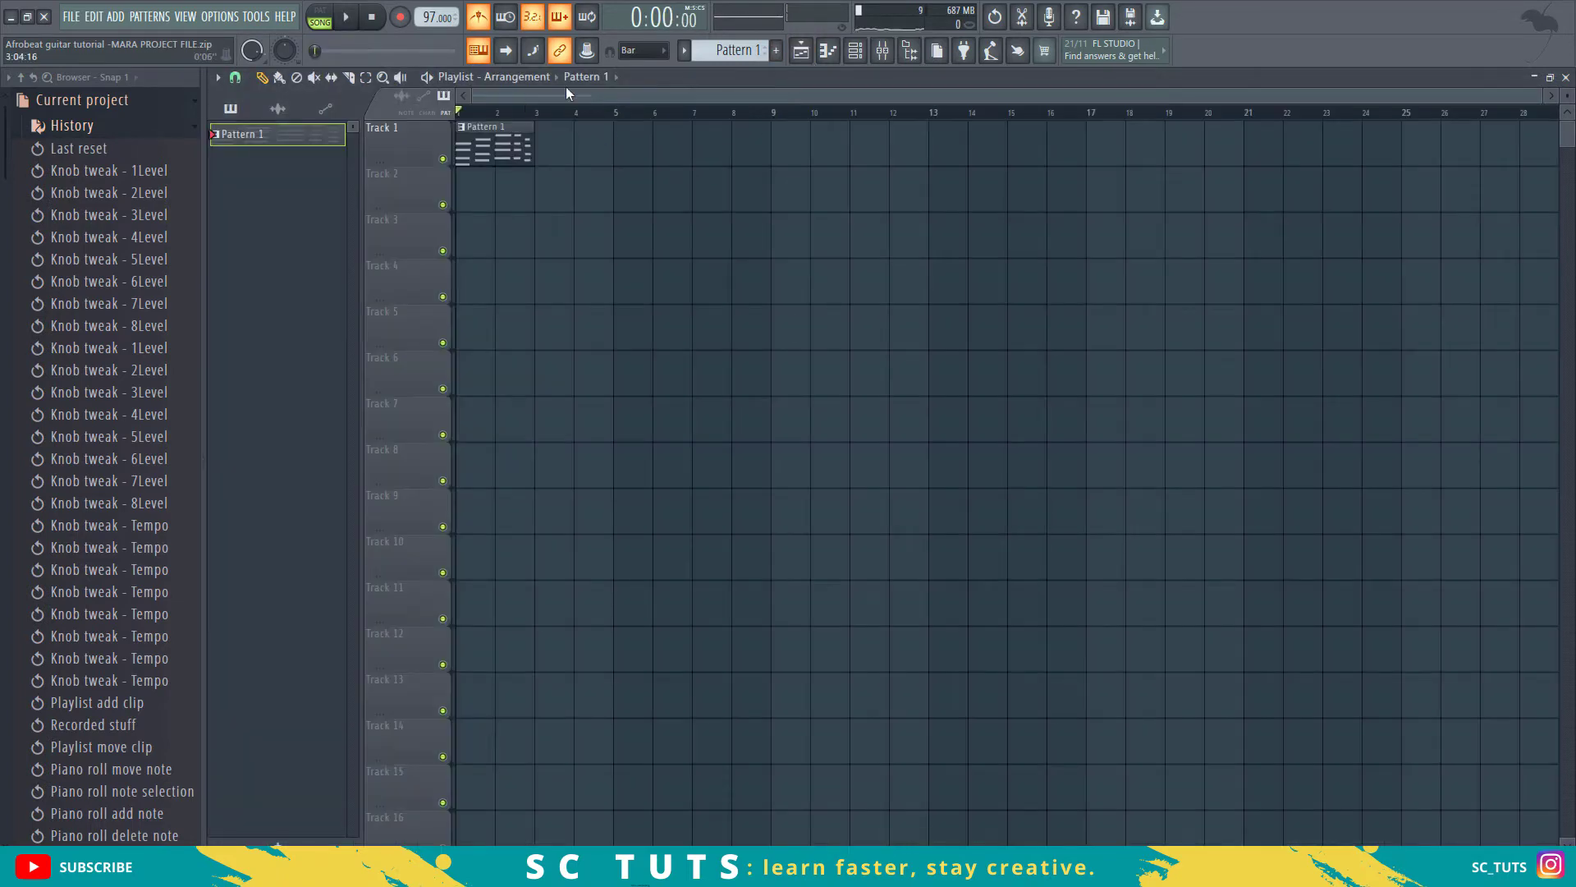
{"action": "key", "text": "F4"}
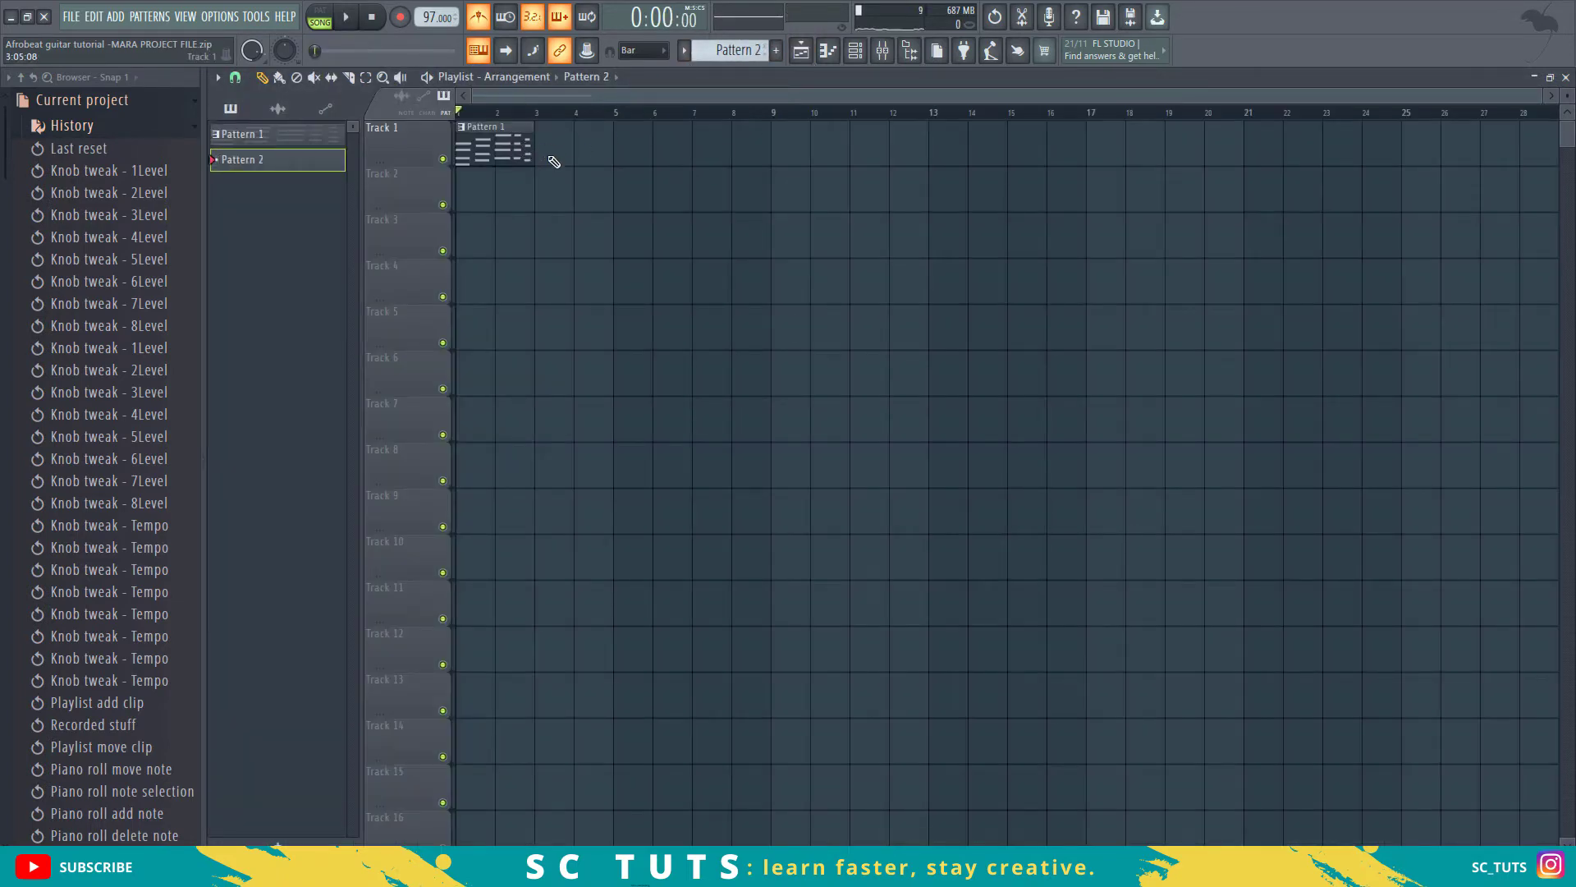
{"action": "left_click", "coordinate": [622, 159]}
{"action": "left_click", "coordinate": [616, 112]}
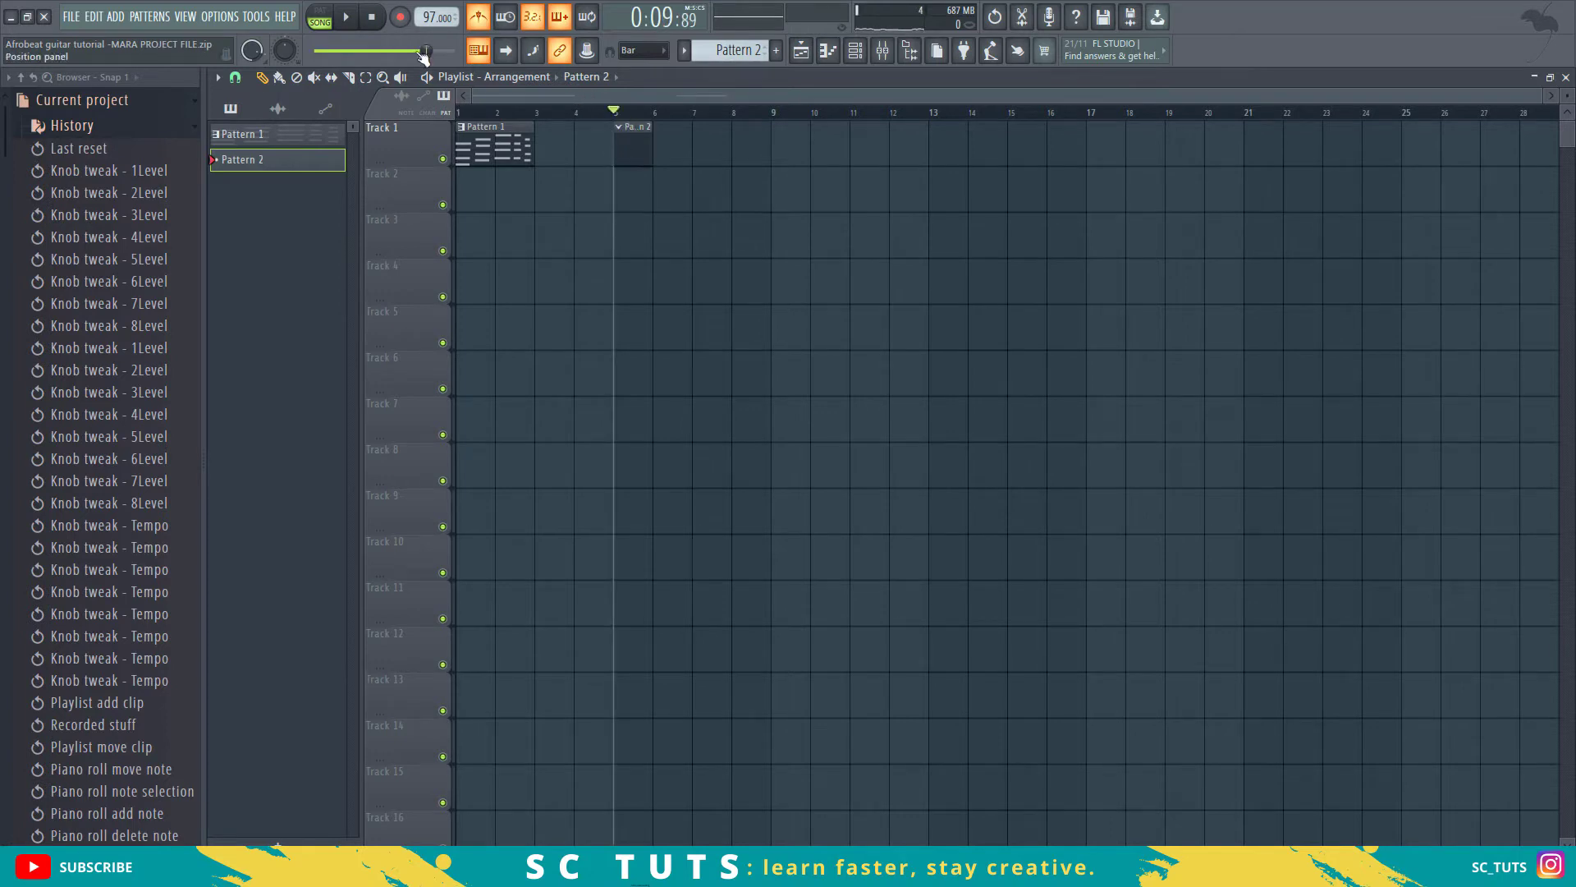
Step: Record a take into Pattern 2 starting from bar 5
{"action": "key", "text": "space"}
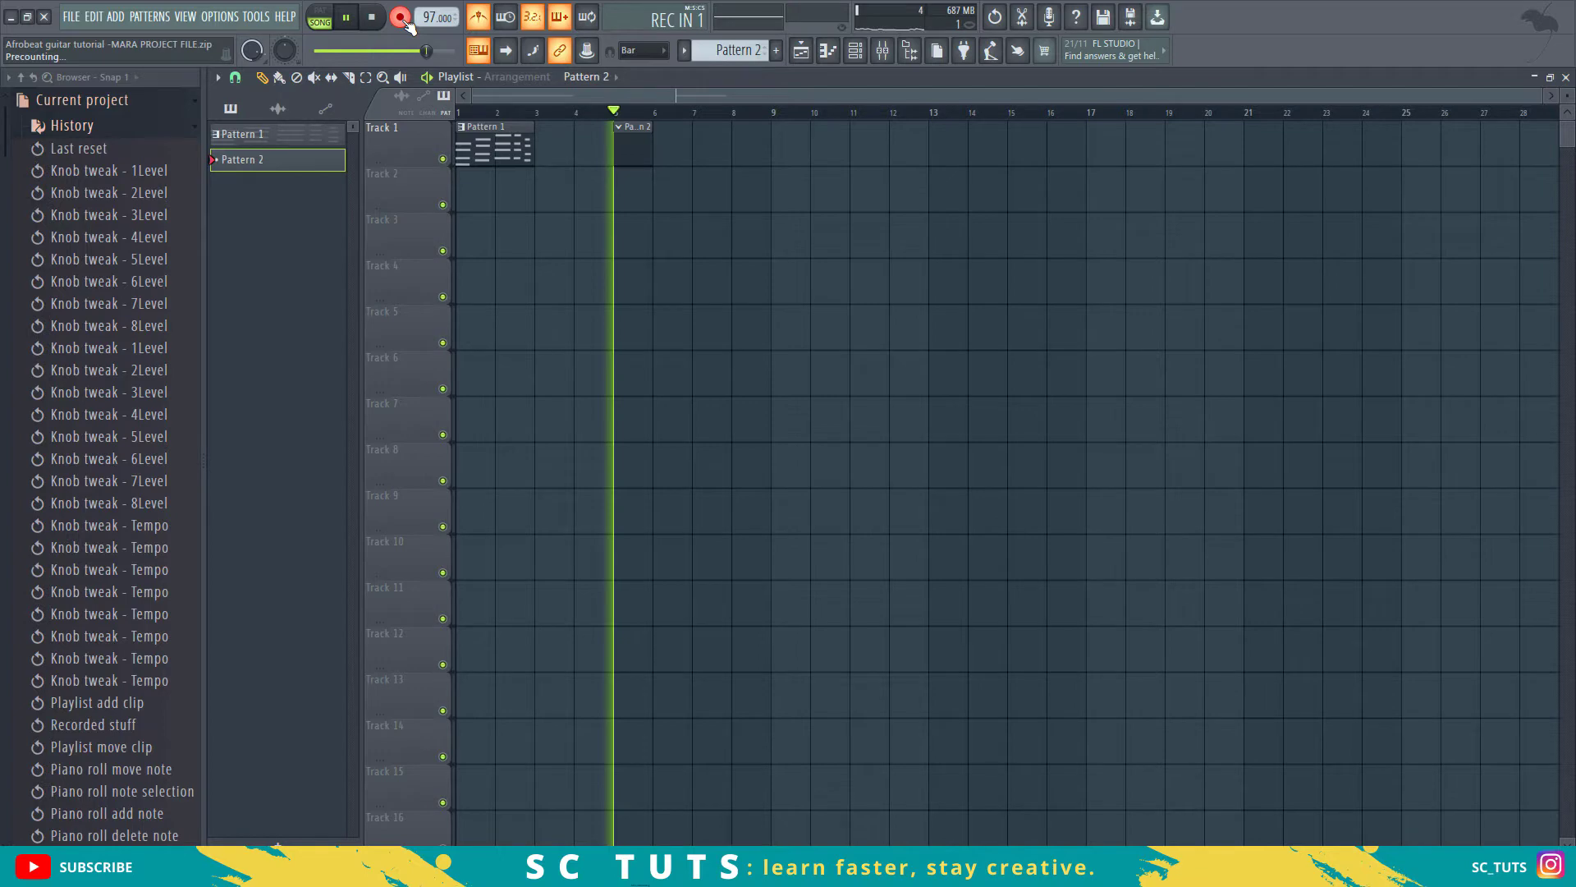
{"action": "key", "text": "z"}
{"action": "key", "text": "z"}
{"action": "key", "text": "z"}
{"action": "key", "text": "z"}
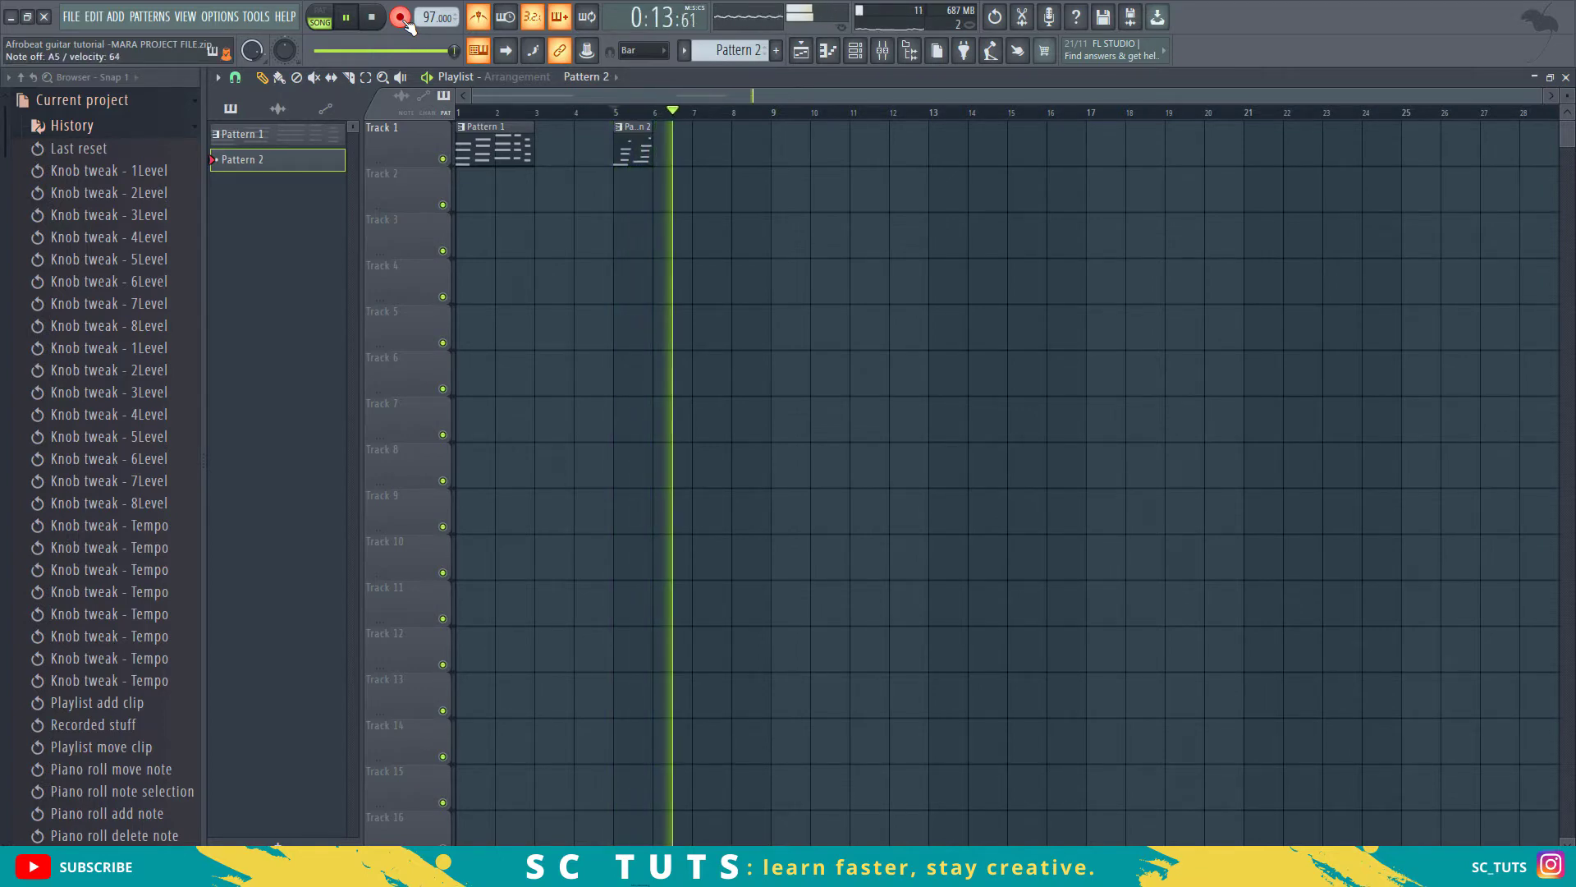
{"action": "key", "text": "space"}
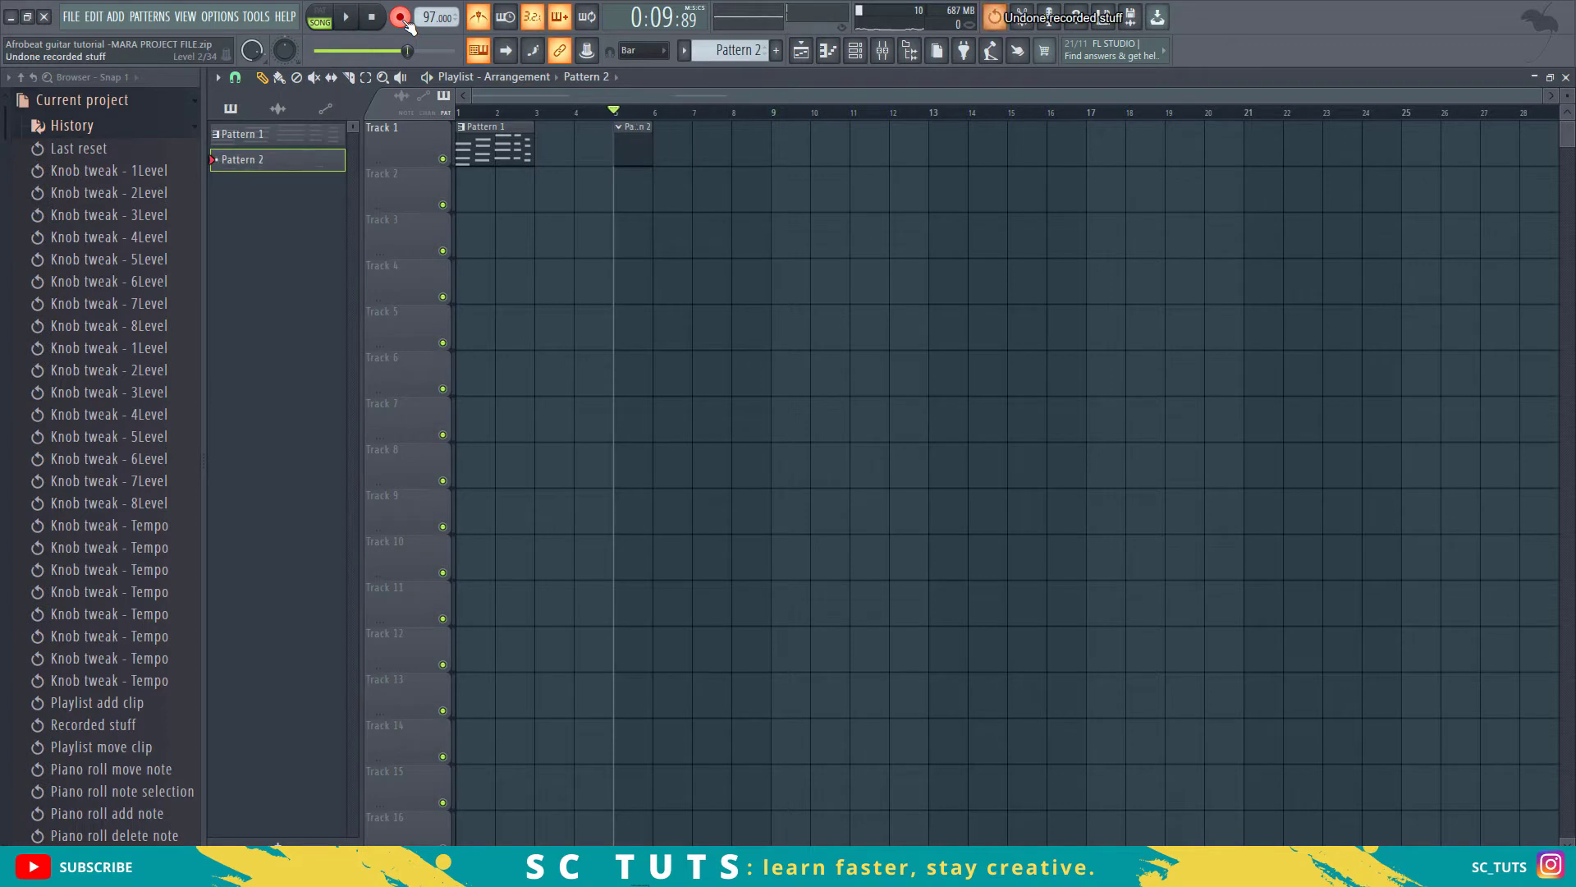
Step: Record the chord progression into Pattern 2 from bar 5 and stop once the last chord has been played
{"action": "left_click", "coordinate": [346, 17]}
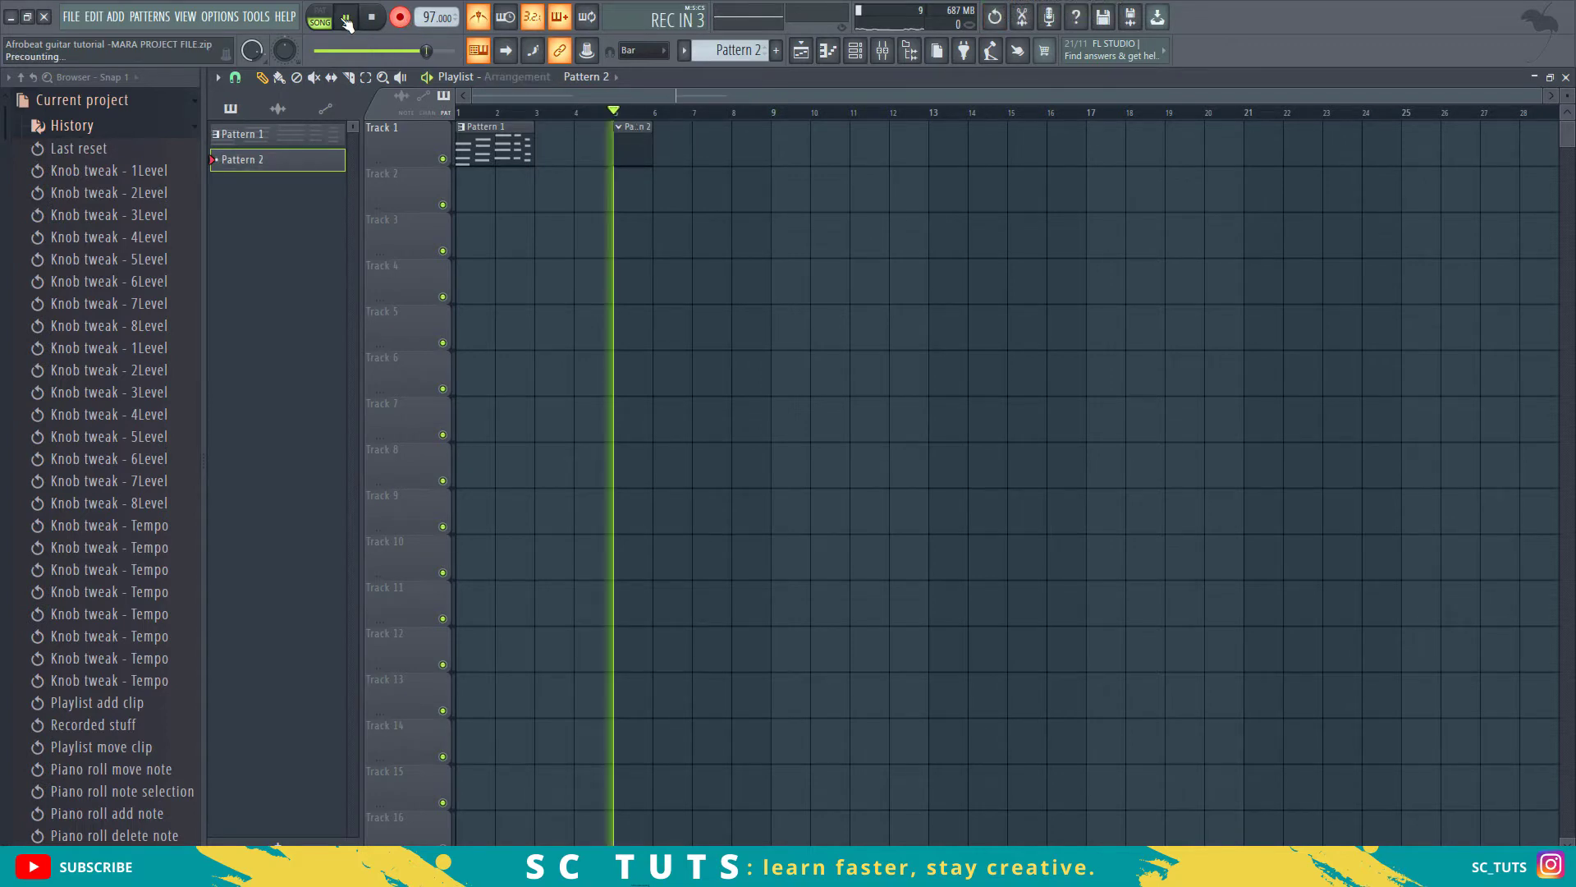
{"action": "key", "text": "b"}
{"action": "key", "text": "b"}
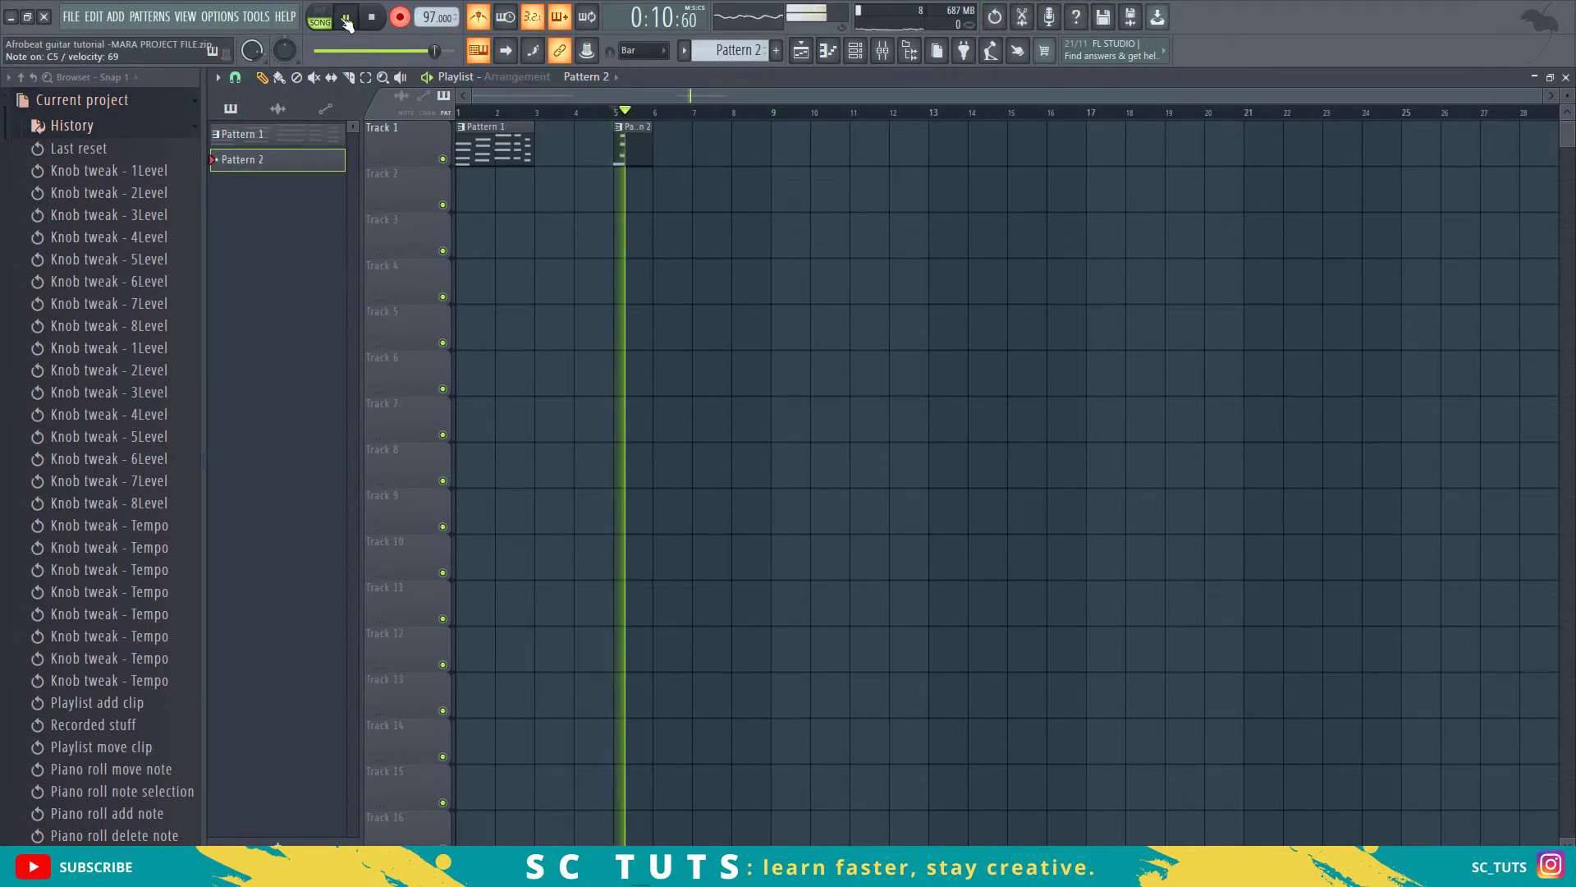
{"action": "key", "text": "v"}
{"action": "key", "text": "v"}
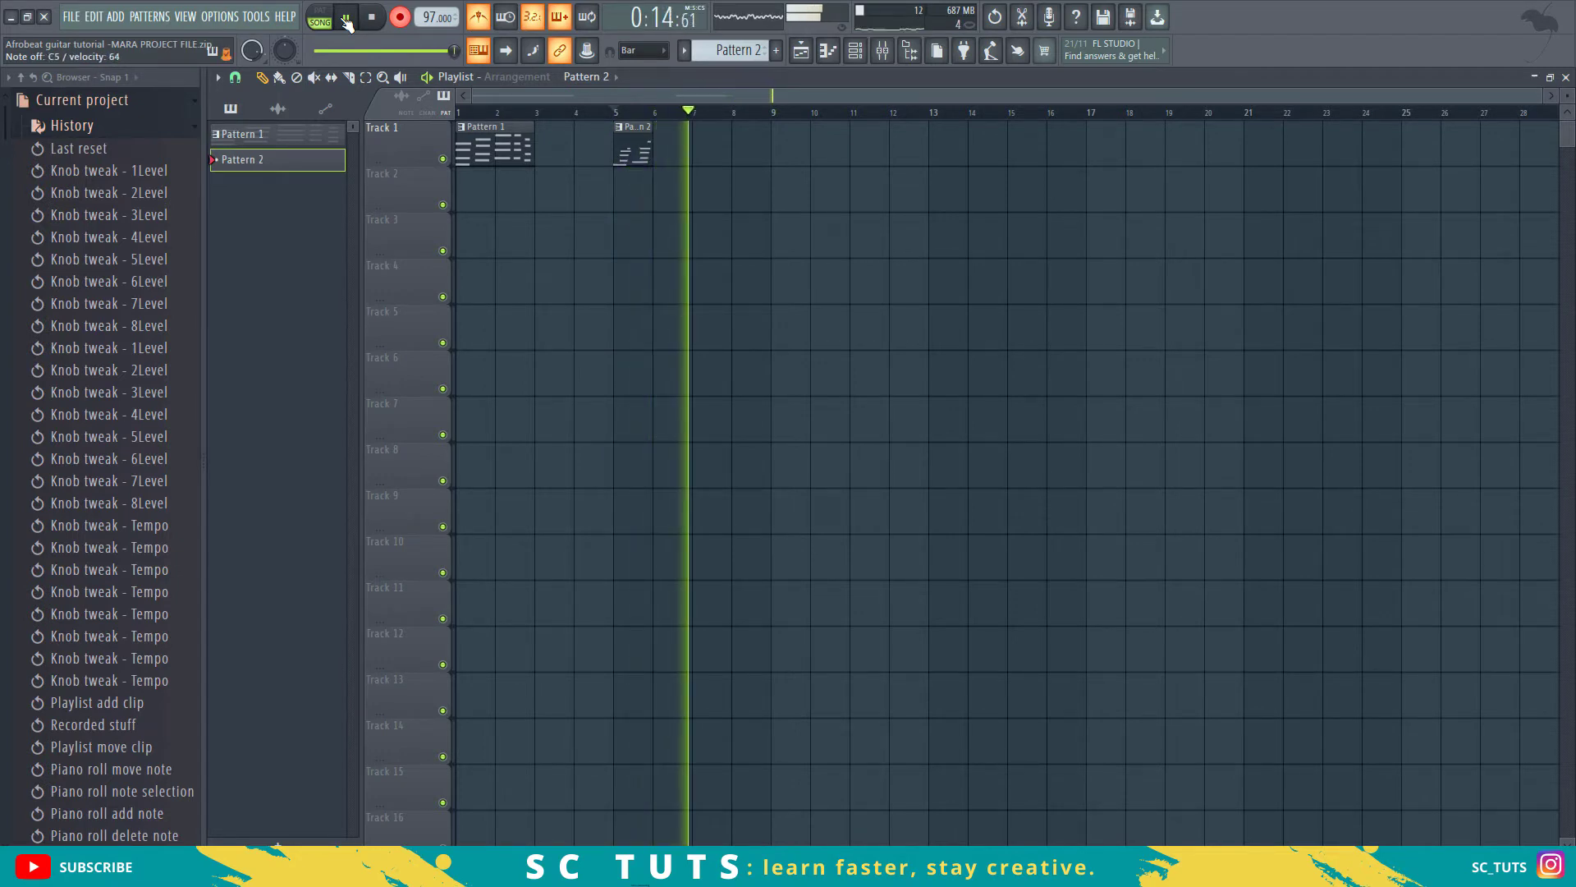
{"action": "key", "text": "space"}
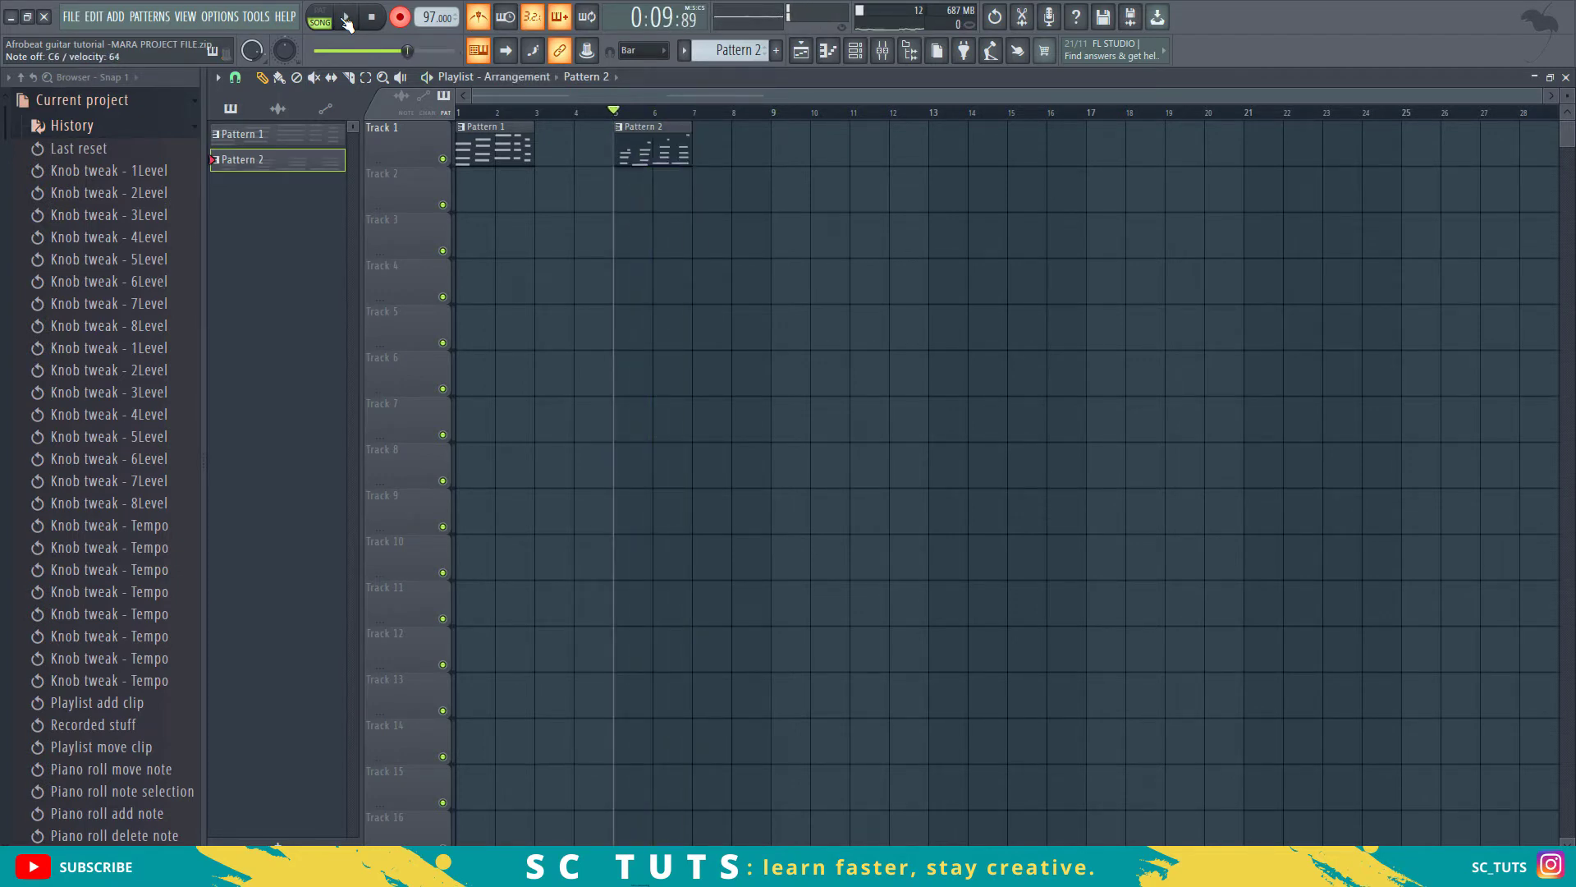
Step: Open the Pattern 2 clip in the piano roll and play back the recorded chords
{"action": "double_click", "coordinate": [622, 155]}
{"action": "scroll", "coordinate": [675, 100], "scroll_direction": "down", "scroll_amount": 5}
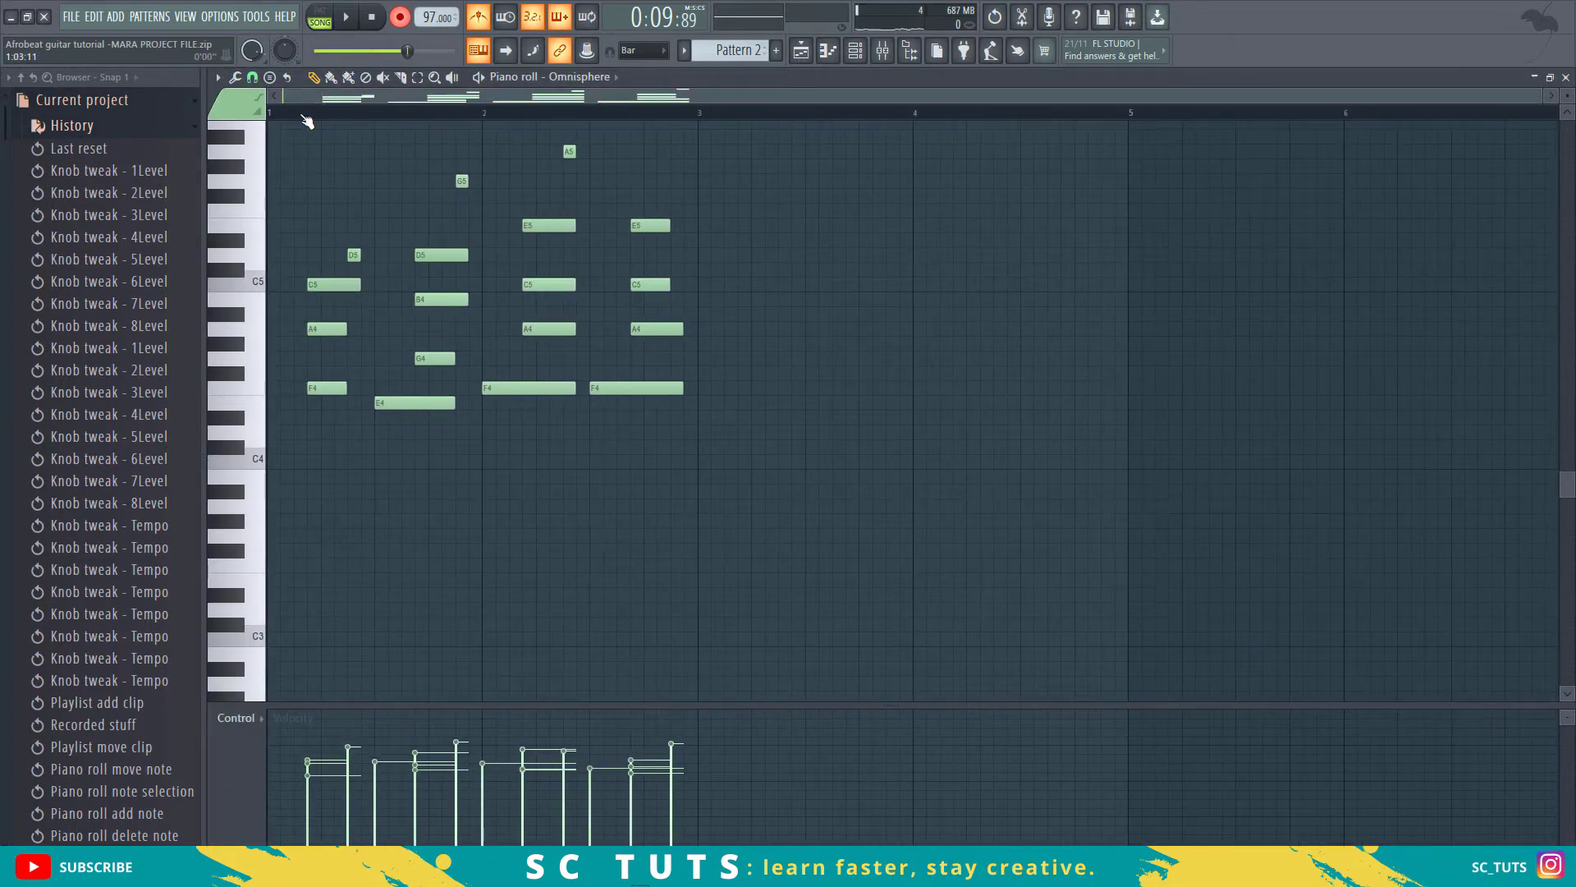
{"action": "key", "text": "space"}
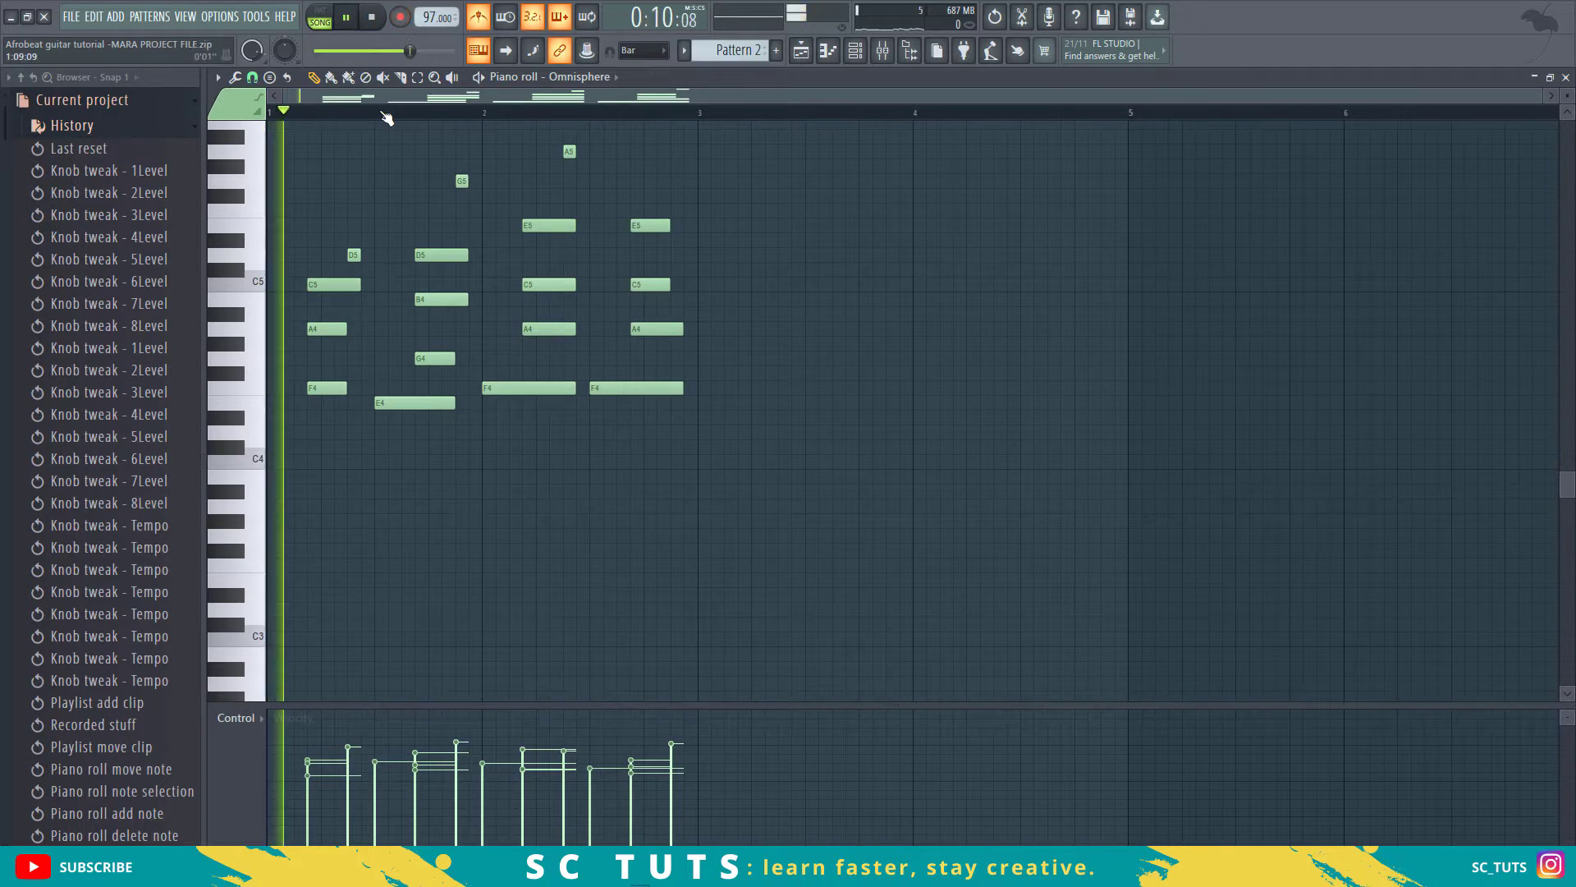
{"action": "key", "text": "space"}
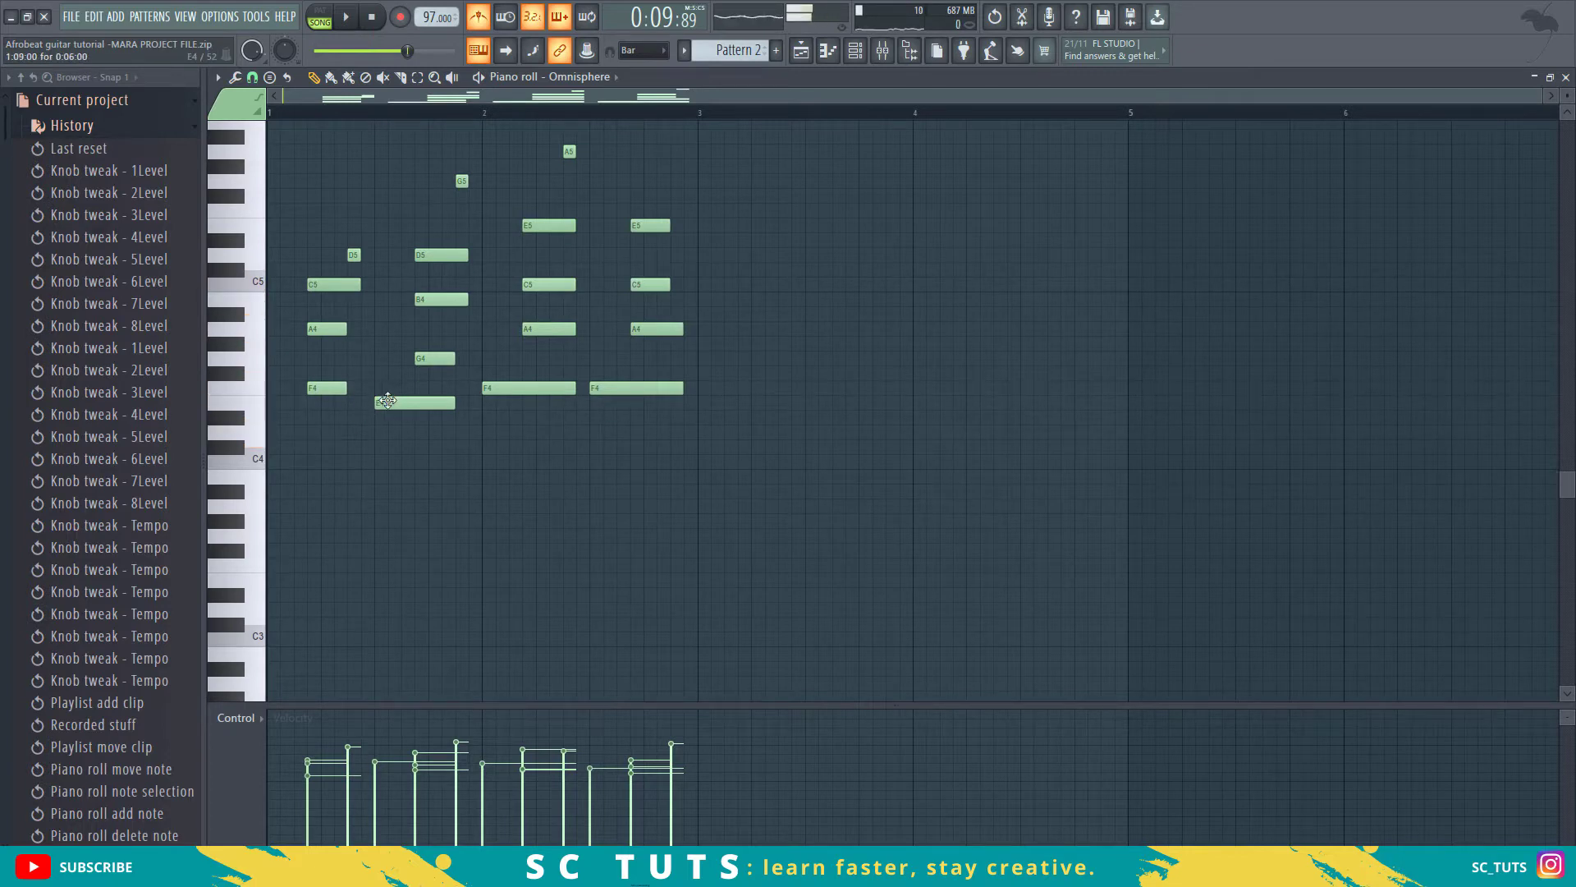
Step: Add a D4 bass note under the first chord, starting at the beginning of bar 1, and play the pattern back
{"action": "left_click_drag", "start_coordinate": [324, 433], "coordinate": [286, 432]}
{"action": "key", "text": "space"}
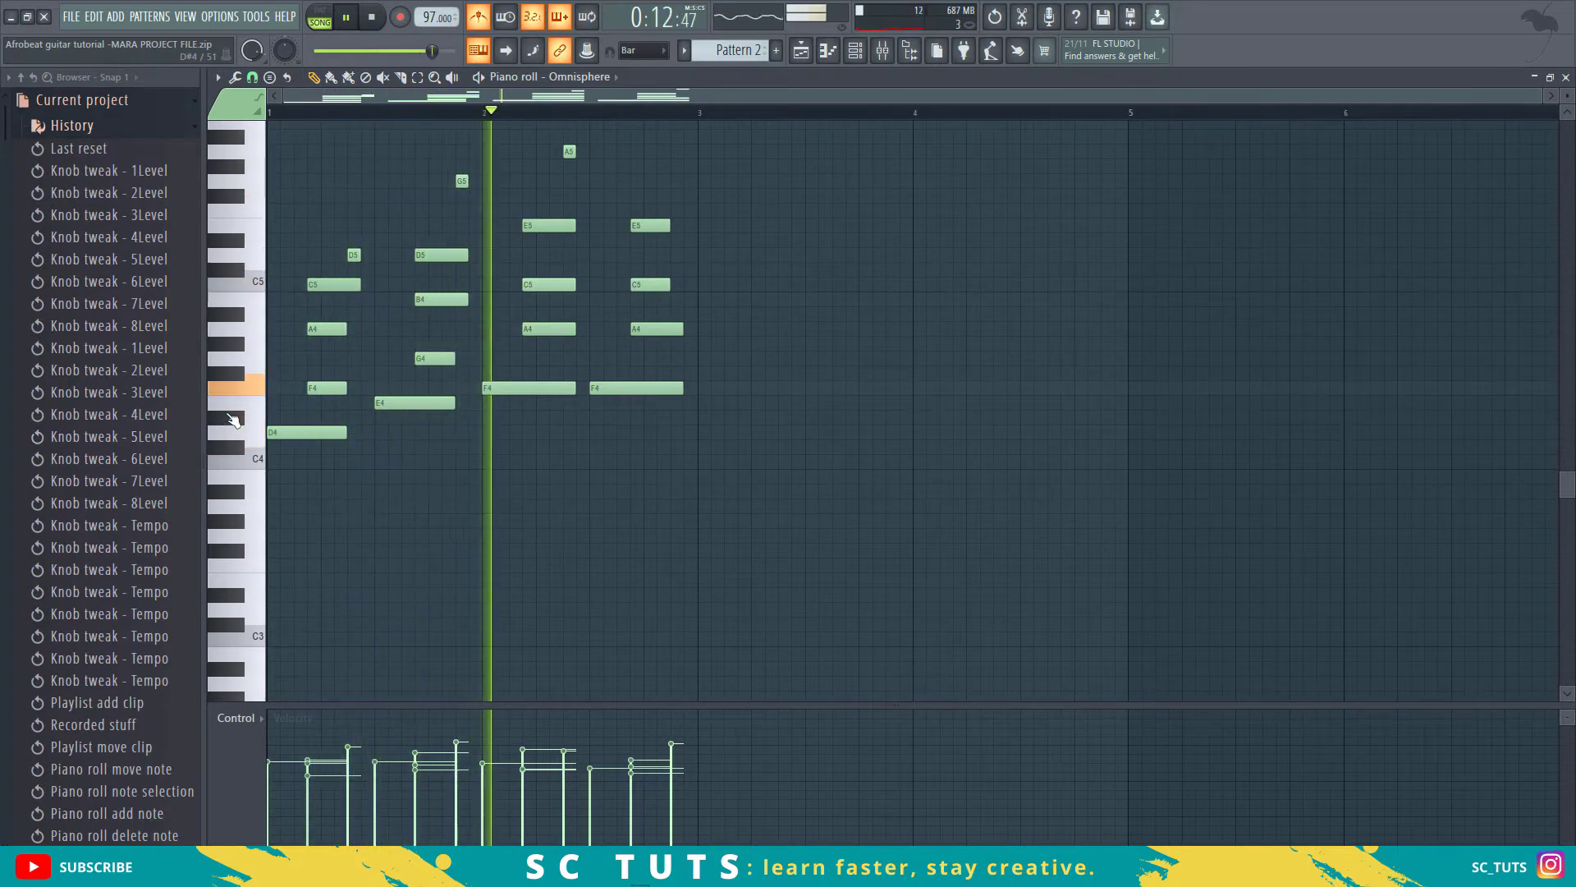
{"action": "scroll", "coordinate": [460, 517], "scroll_direction": "up", "scroll_amount": 2}
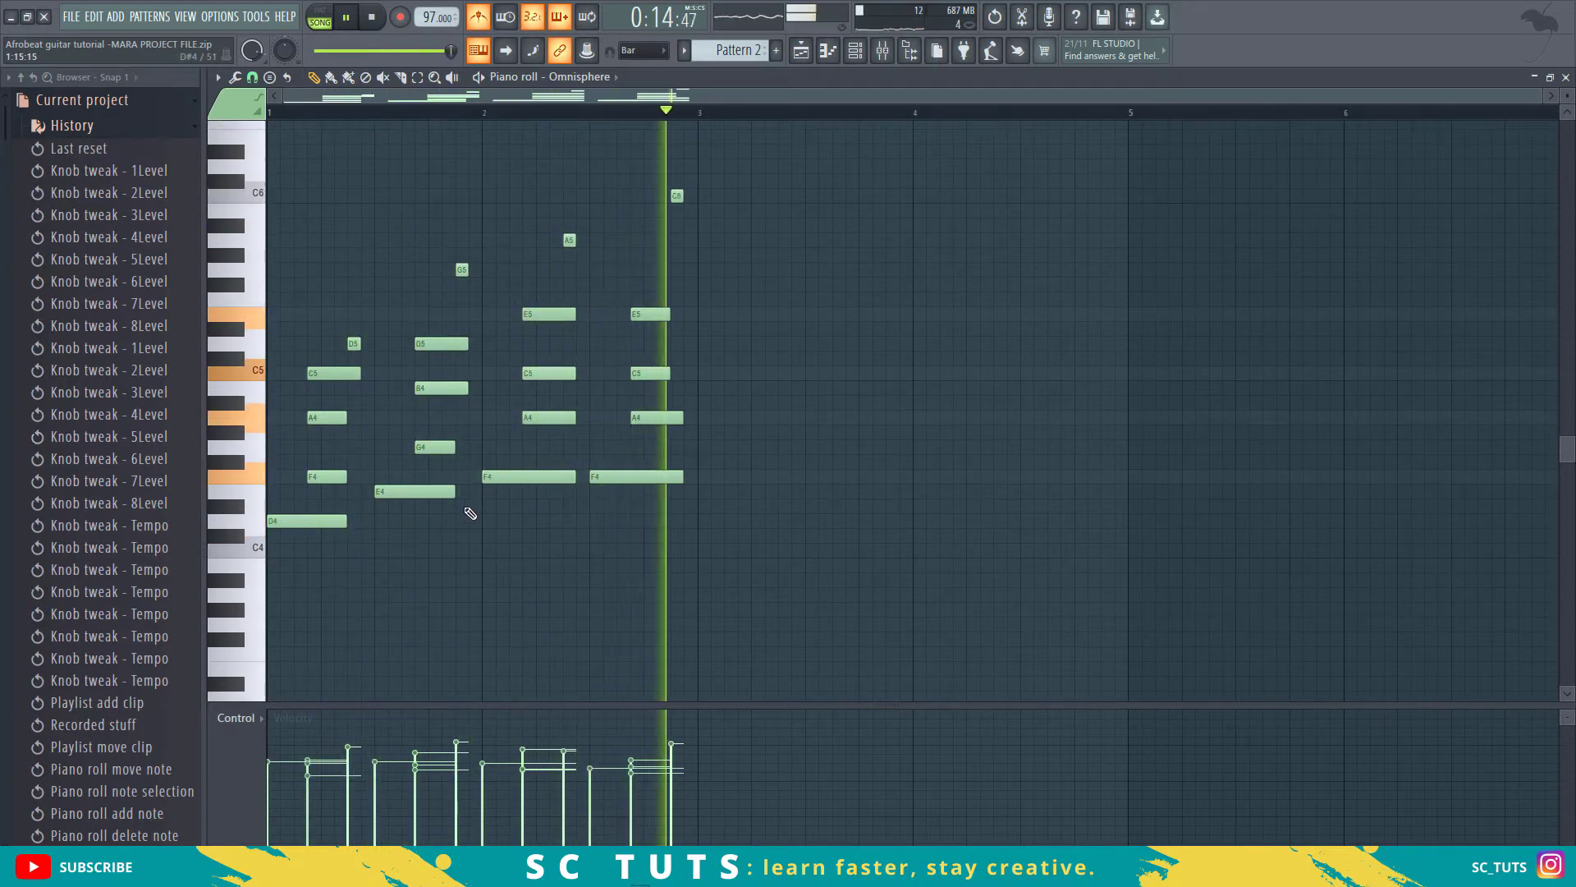
{"action": "key", "text": "space"}
{"action": "scroll", "coordinate": [299, 125], "scroll_direction": "up", "scroll_amount": 3, "text": "ctrl"}
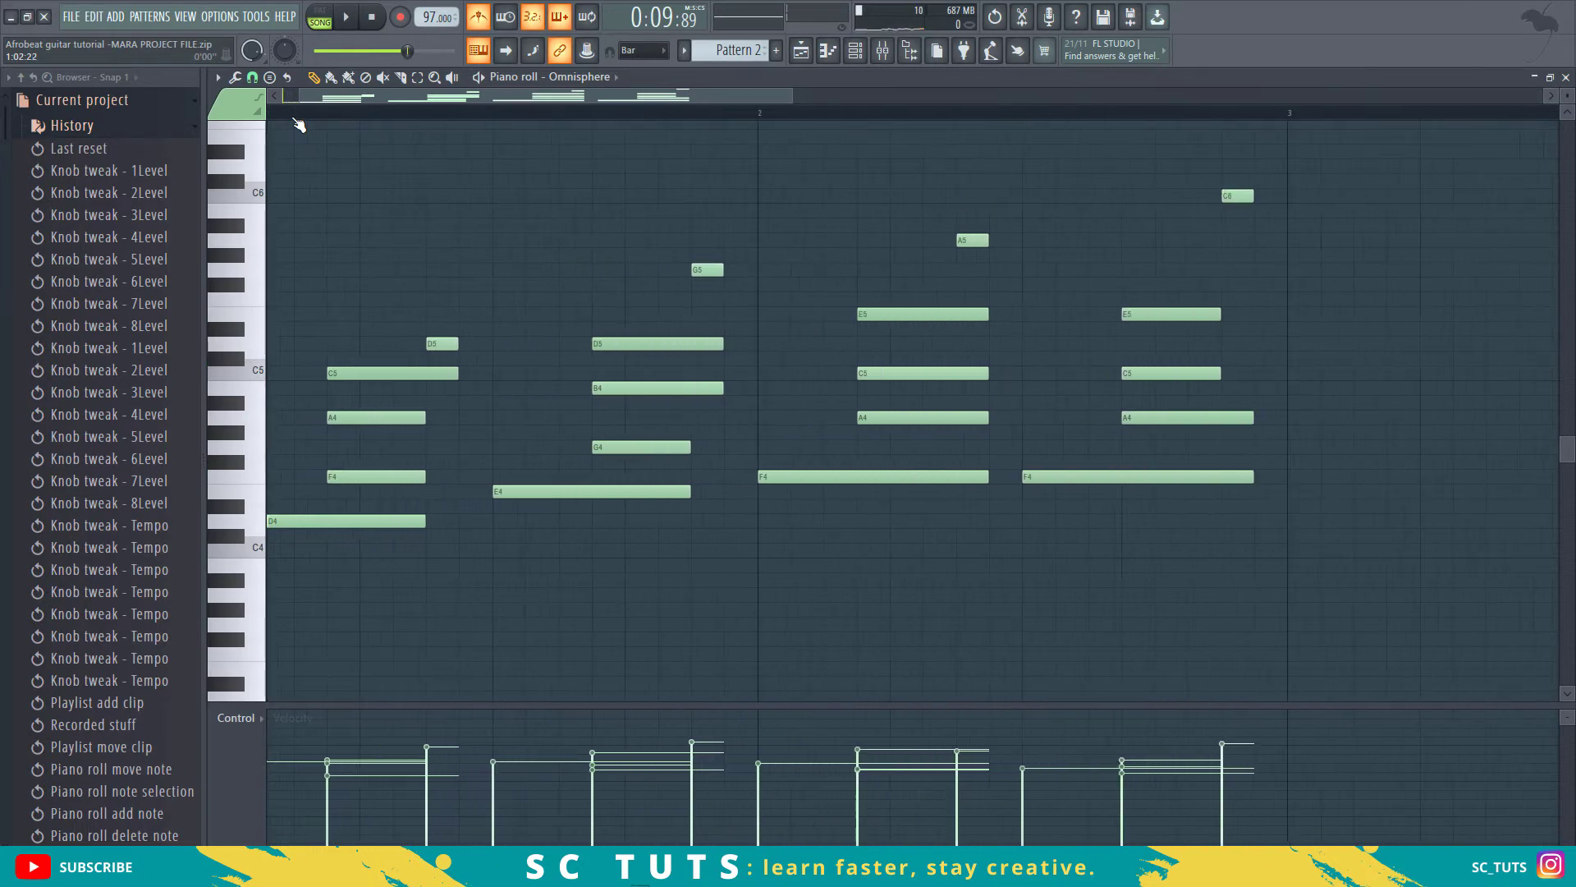
{"action": "scroll", "coordinate": [298, 126], "scroll_direction": "up", "scroll_amount": 2, "text": "ctrl"}
{"action": "left_click_drag", "start_coordinate": [339, 322], "coordinate": [482, 486]}
{"action": "left_click_drag", "start_coordinate": [705, 323], "coordinate": [816, 470]}
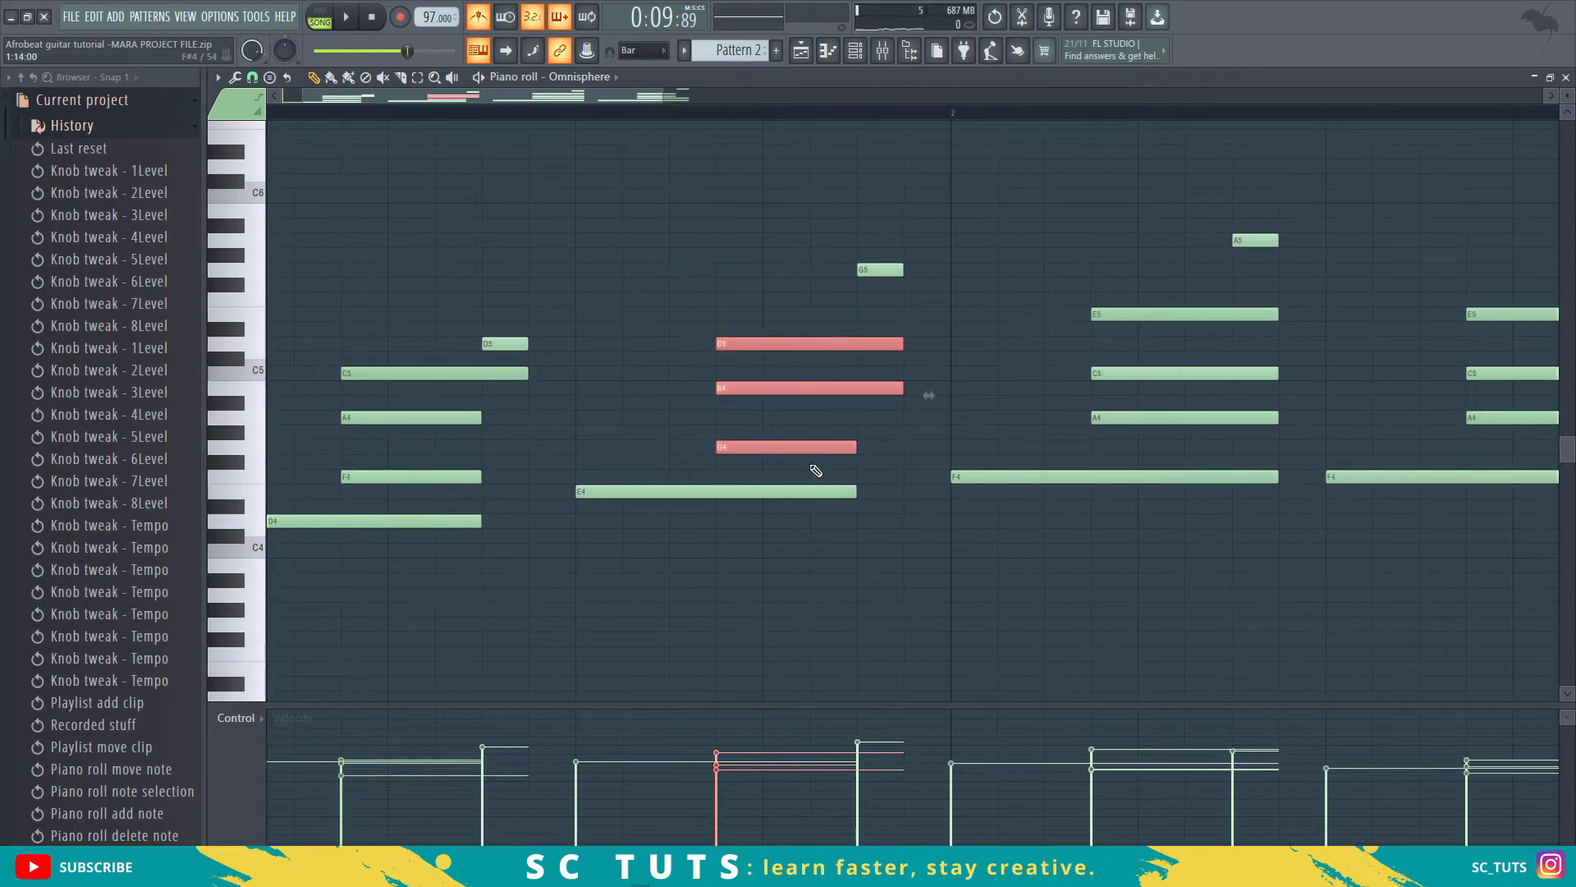
{"action": "left_click_drag", "start_coordinate": [312, 292], "coordinate": [470, 490]}
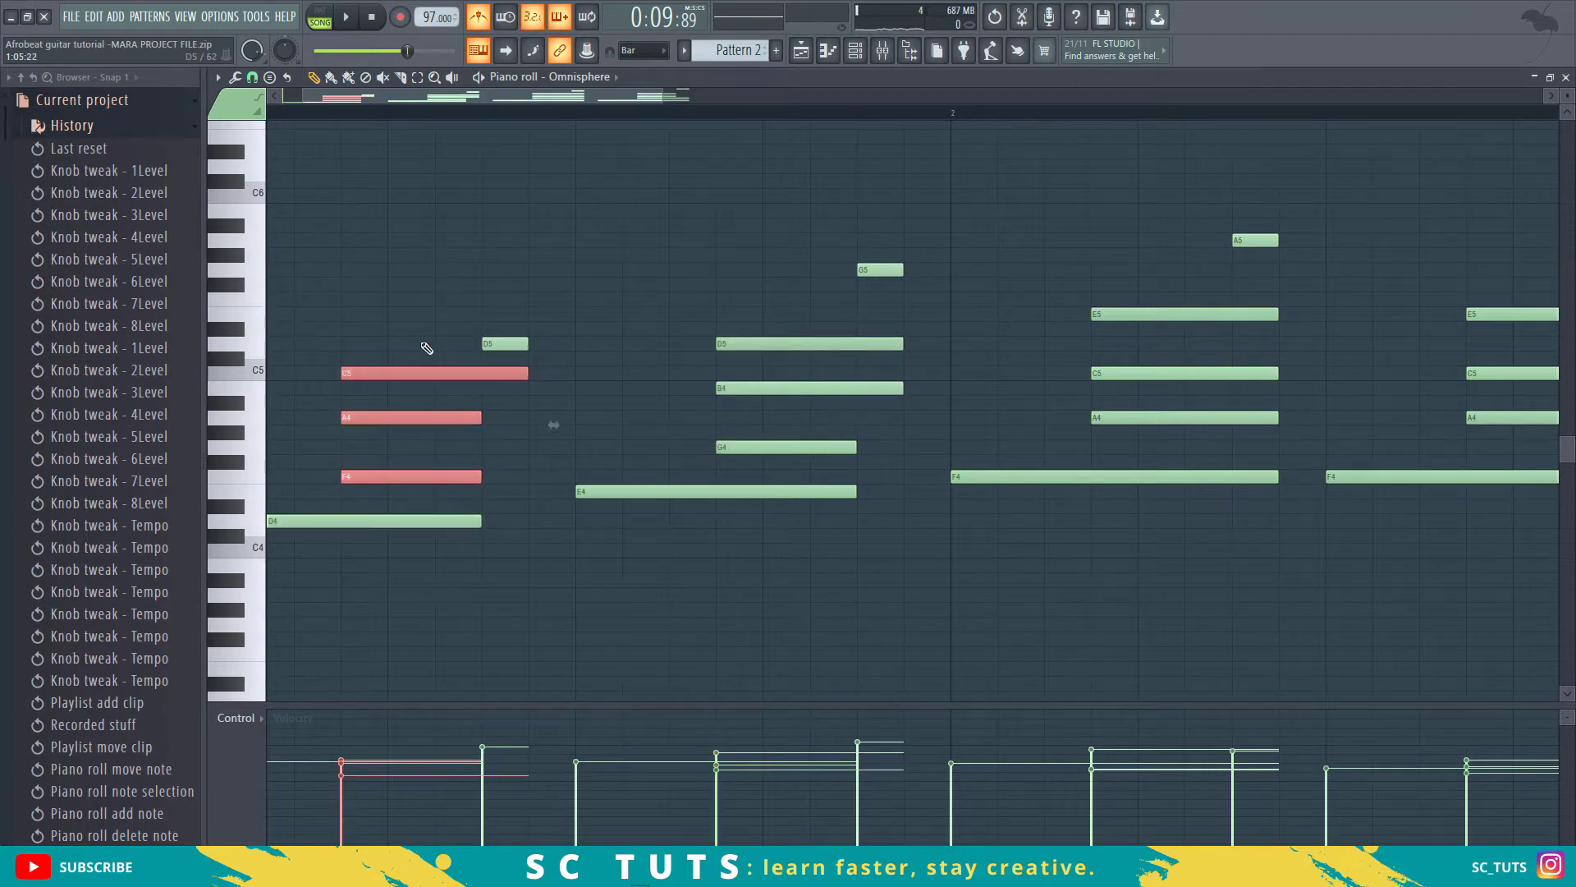
{"action": "key", "text": "ctrl+a"}
{"action": "left_click", "coordinate": [734, 113]}
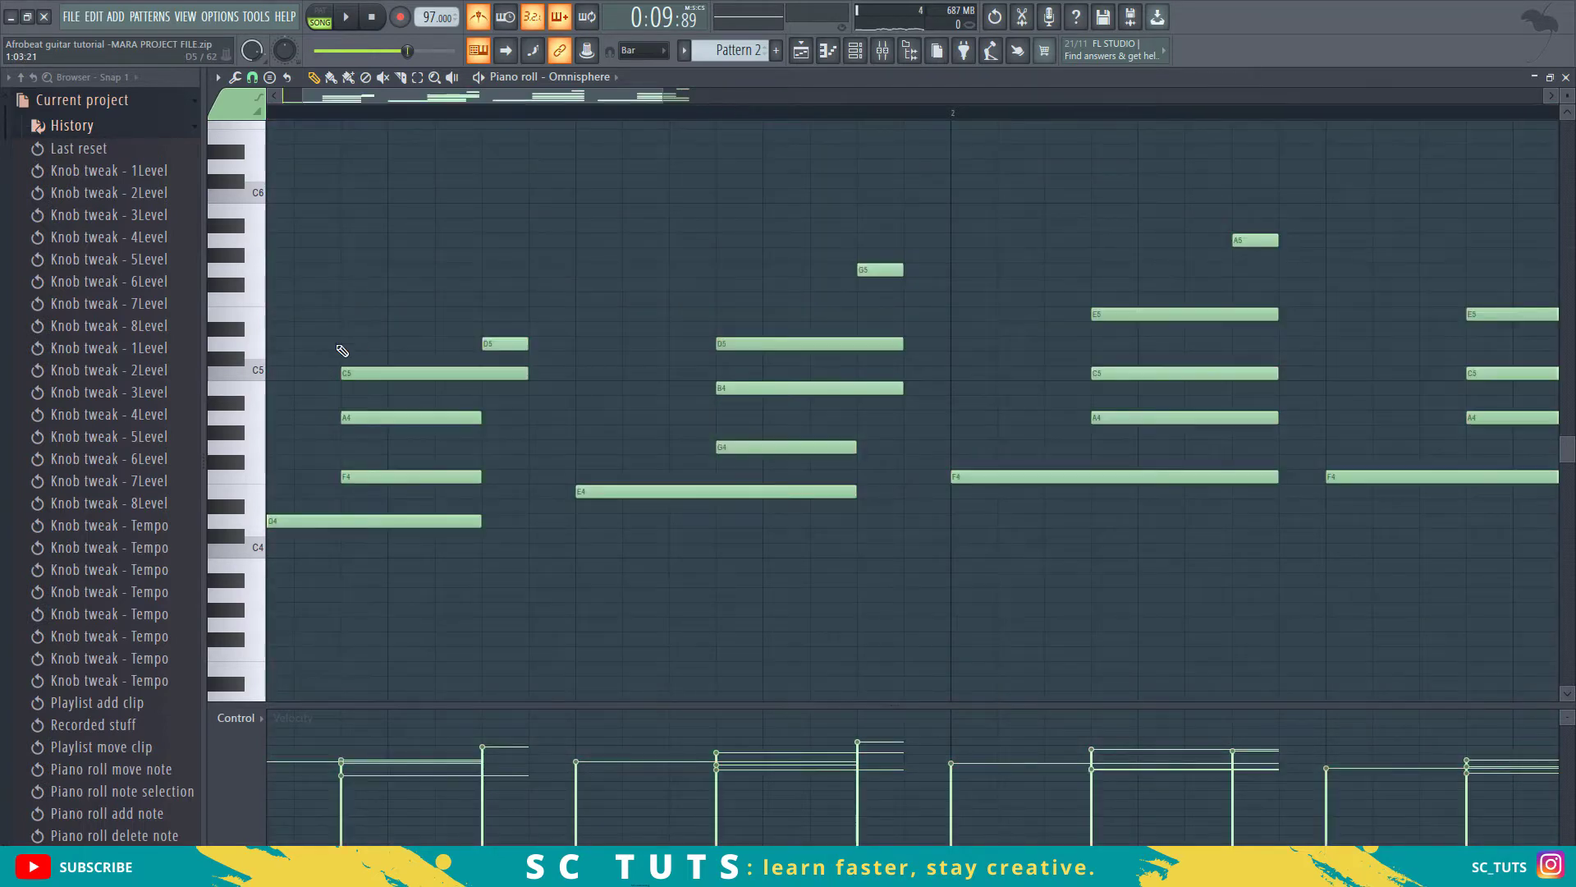
Step: Strum the three stacked notes above the bass in all four chords using a stronger Strumizer start time, accept it and return to the playlist
{"action": "left_click_drag", "start_coordinate": [341, 337], "coordinate": [430, 509]}
{"action": "left_click_drag", "start_coordinate": [719, 310], "coordinate": [854, 497]}
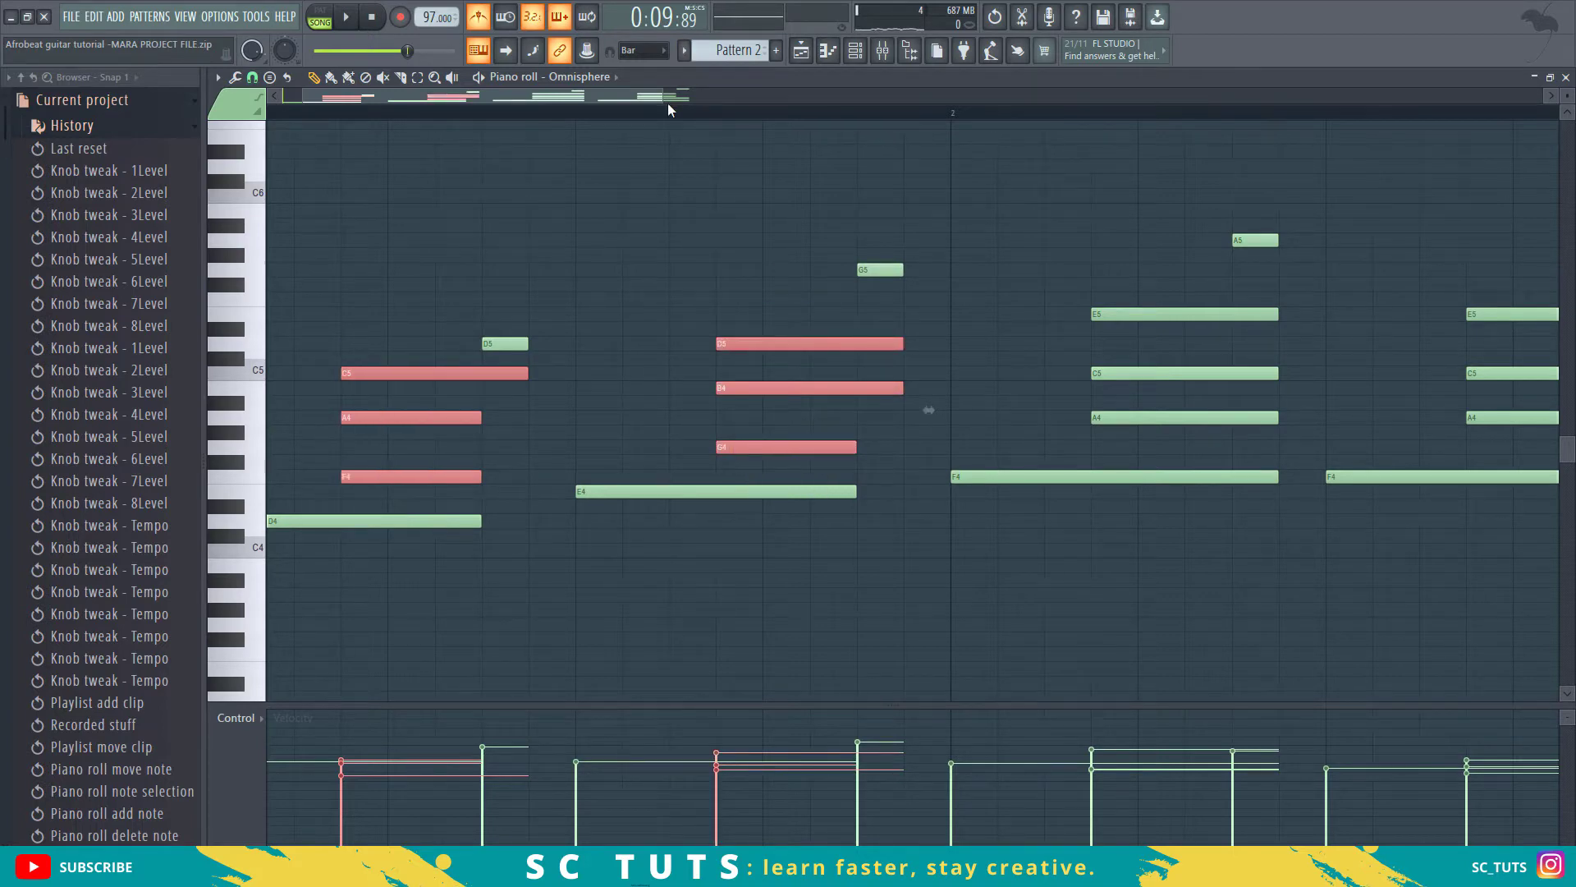
{"action": "left_click_drag", "start_coordinate": [667, 102], "coordinate": [950, 101]}
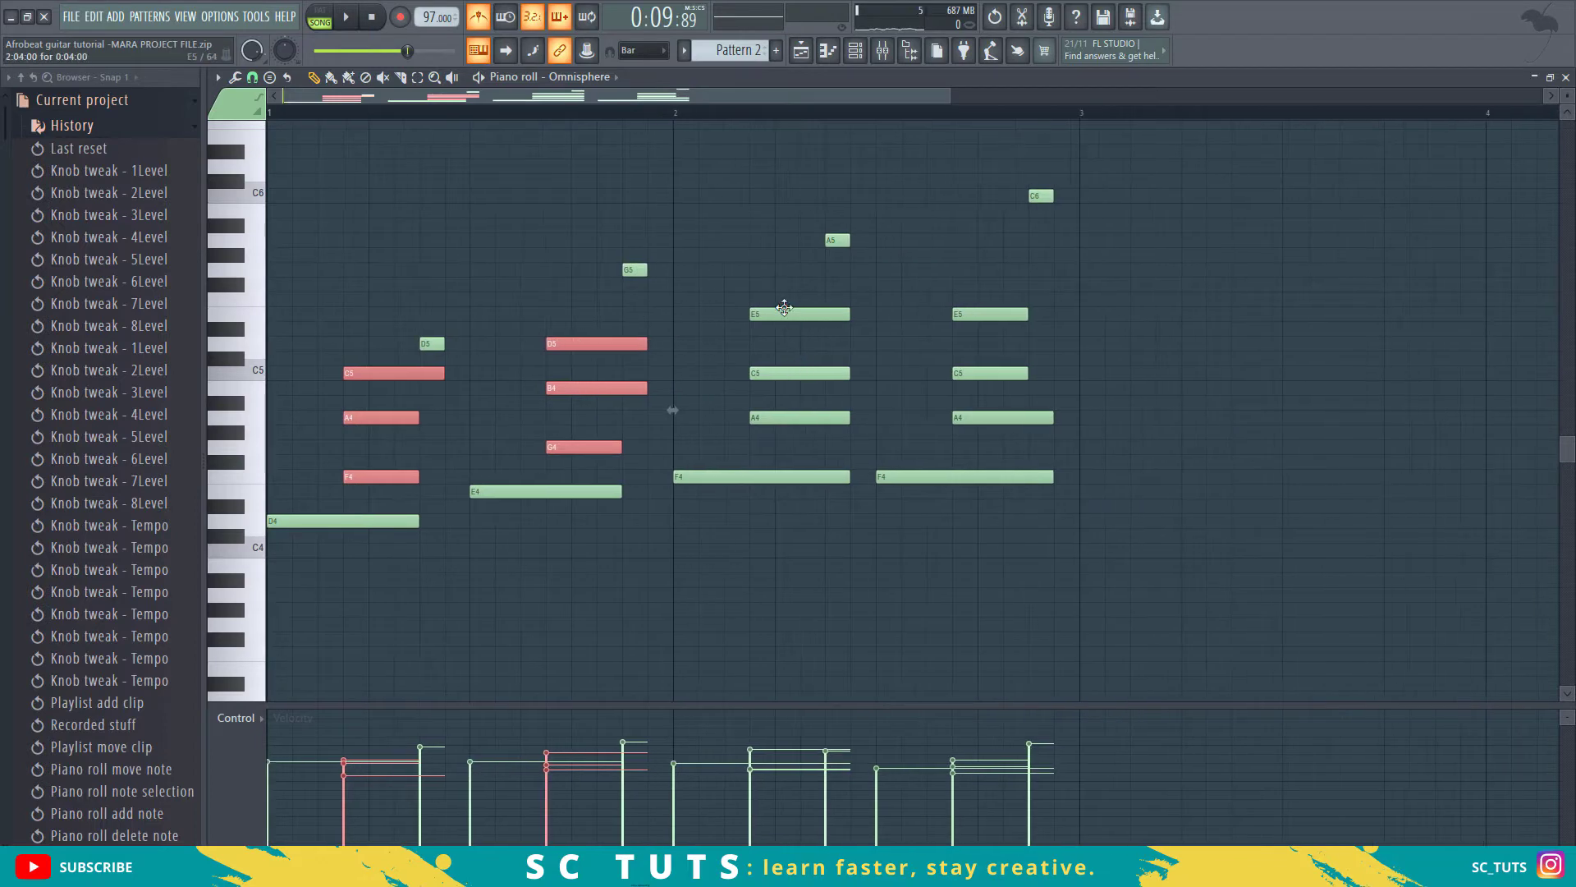
{"action": "left_click_drag", "start_coordinate": [778, 276], "coordinate": [802, 456]}
{"action": "left_click_drag", "start_coordinate": [976, 291], "coordinate": [1012, 451]}
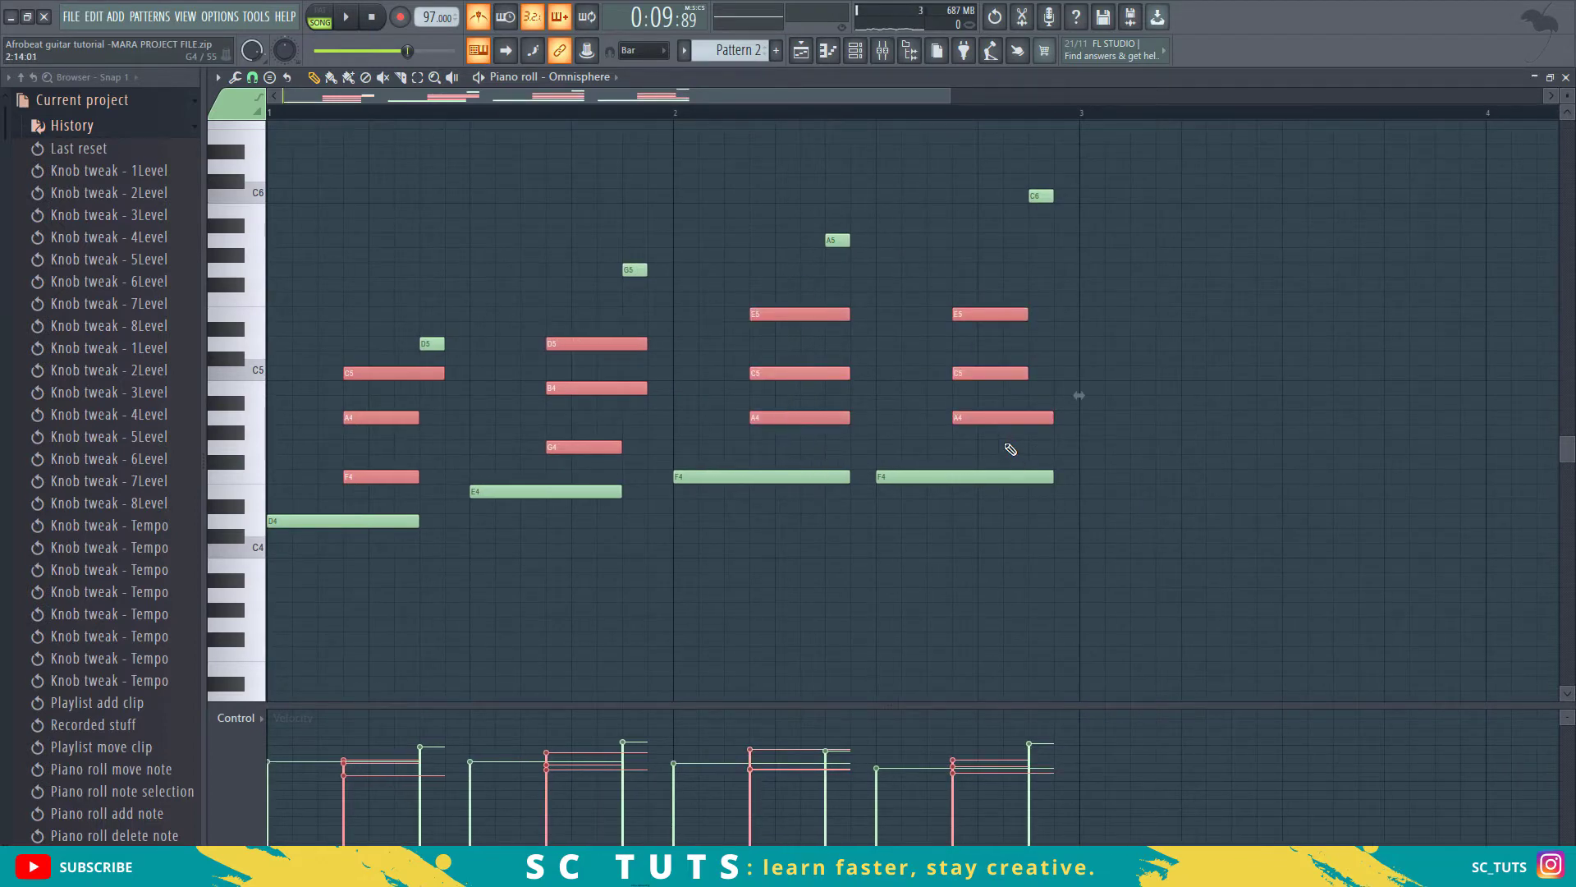
{"action": "key", "text": "alt+s"}
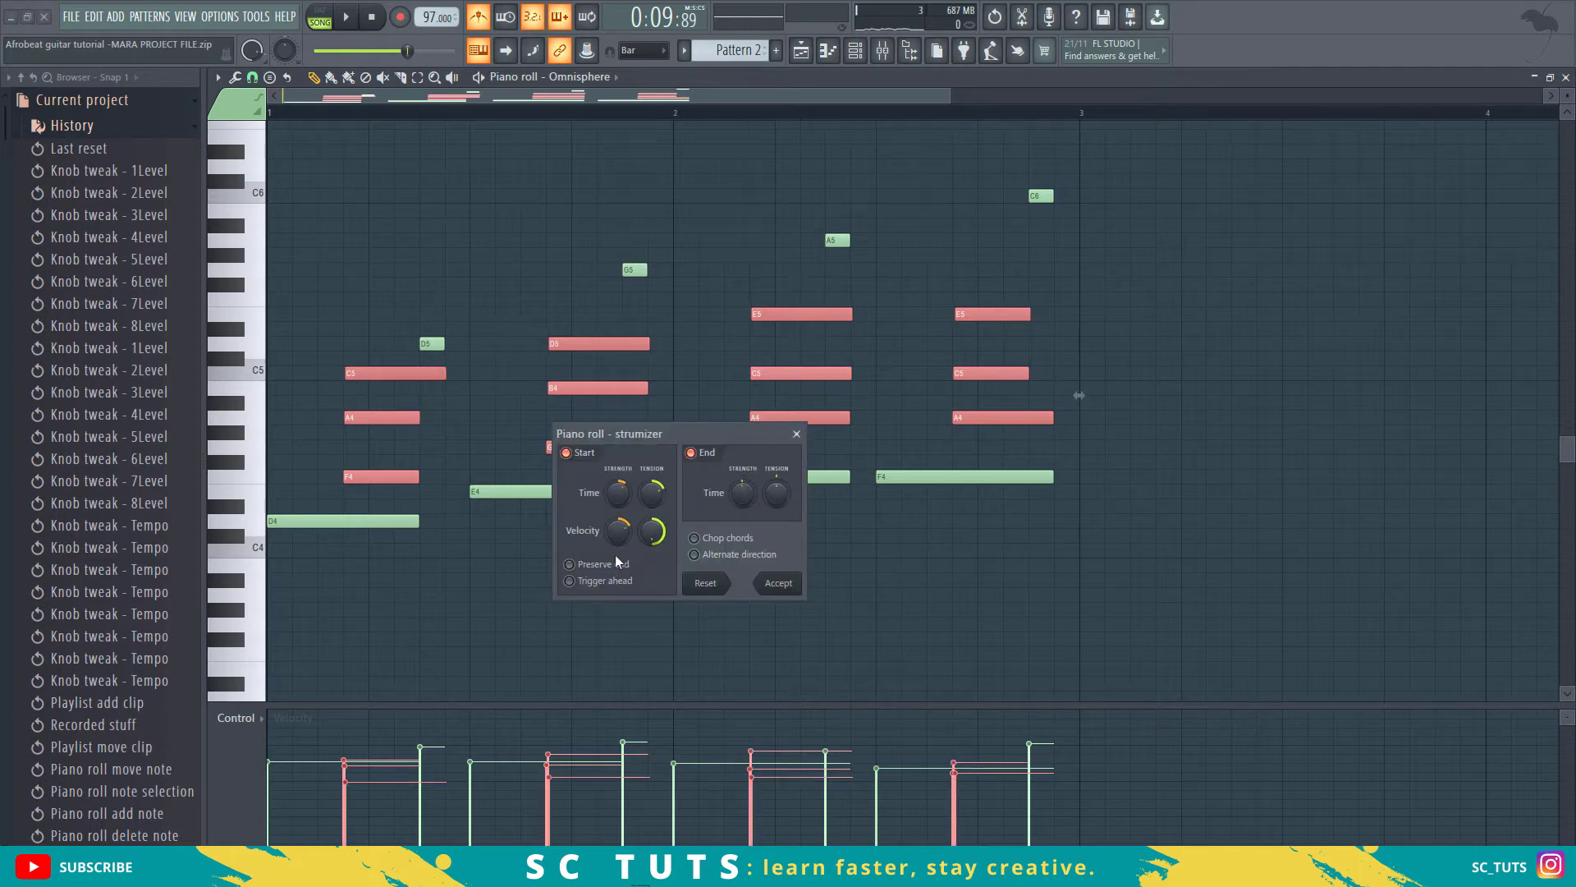
{"action": "left_click_drag", "start_coordinate": [619, 492], "coordinate": [618, 487]}
{"action": "key", "text": "space"}
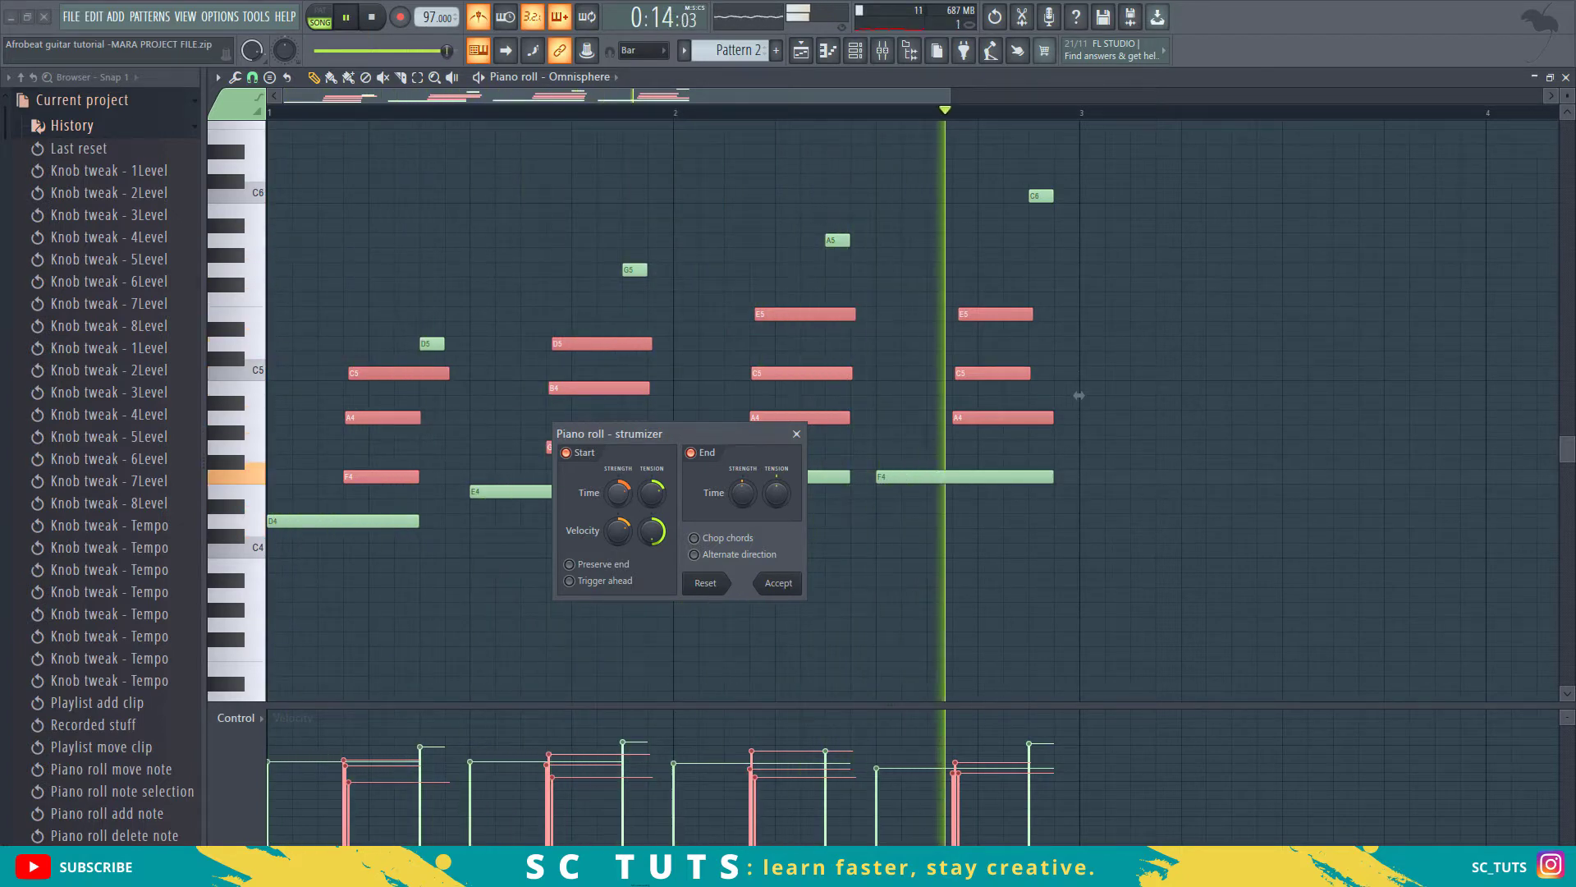
{"action": "left_click", "coordinate": [778, 583]}
{"action": "key", "text": "space"}
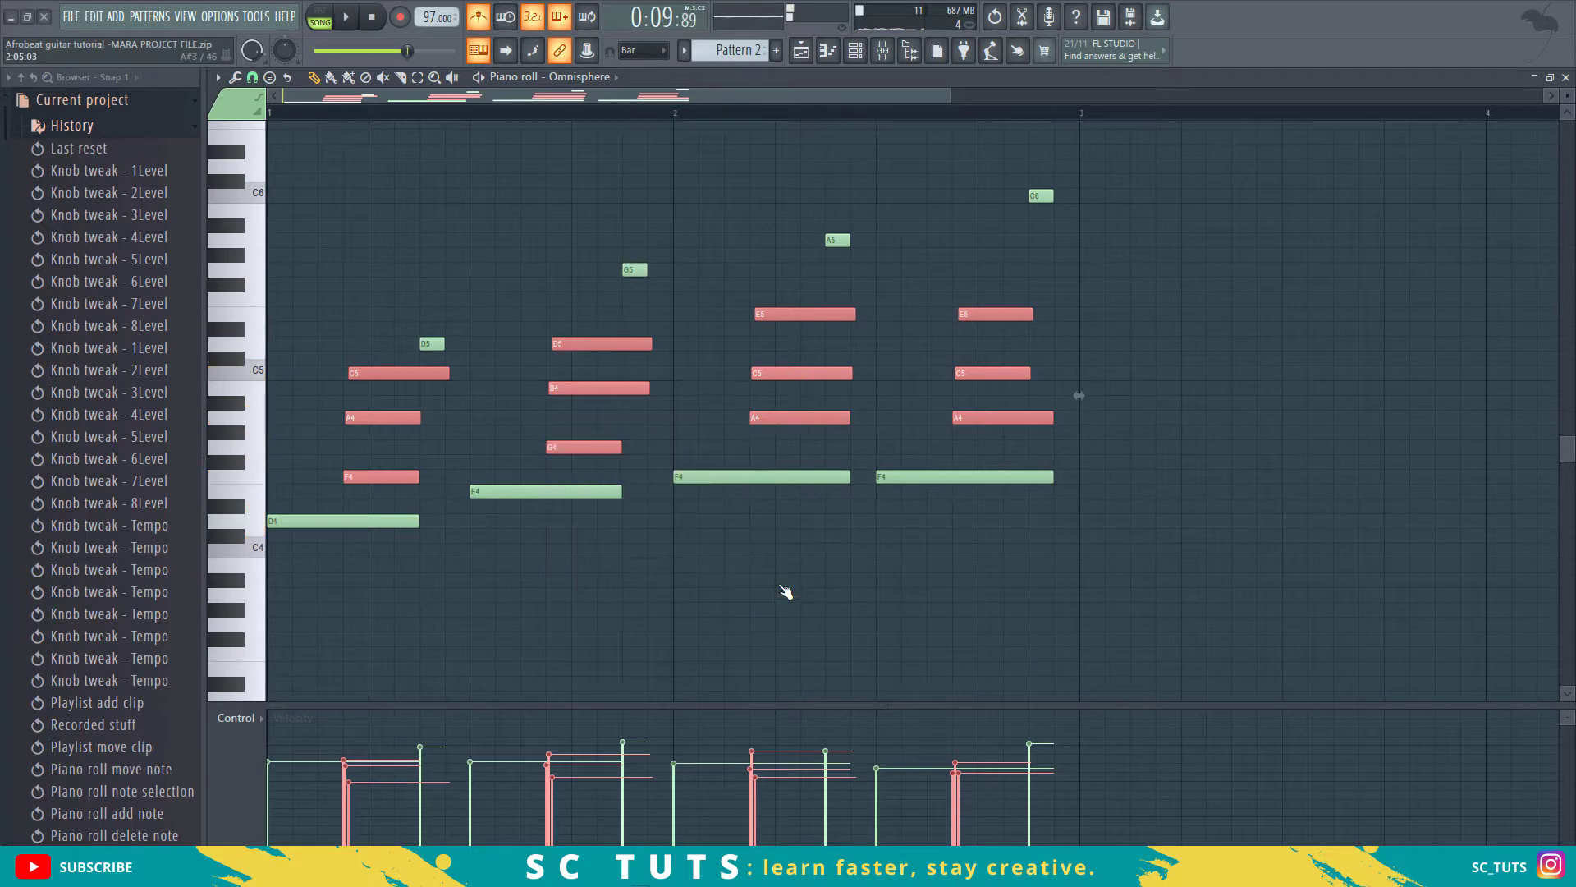
{"action": "left_click", "coordinate": [802, 63]}
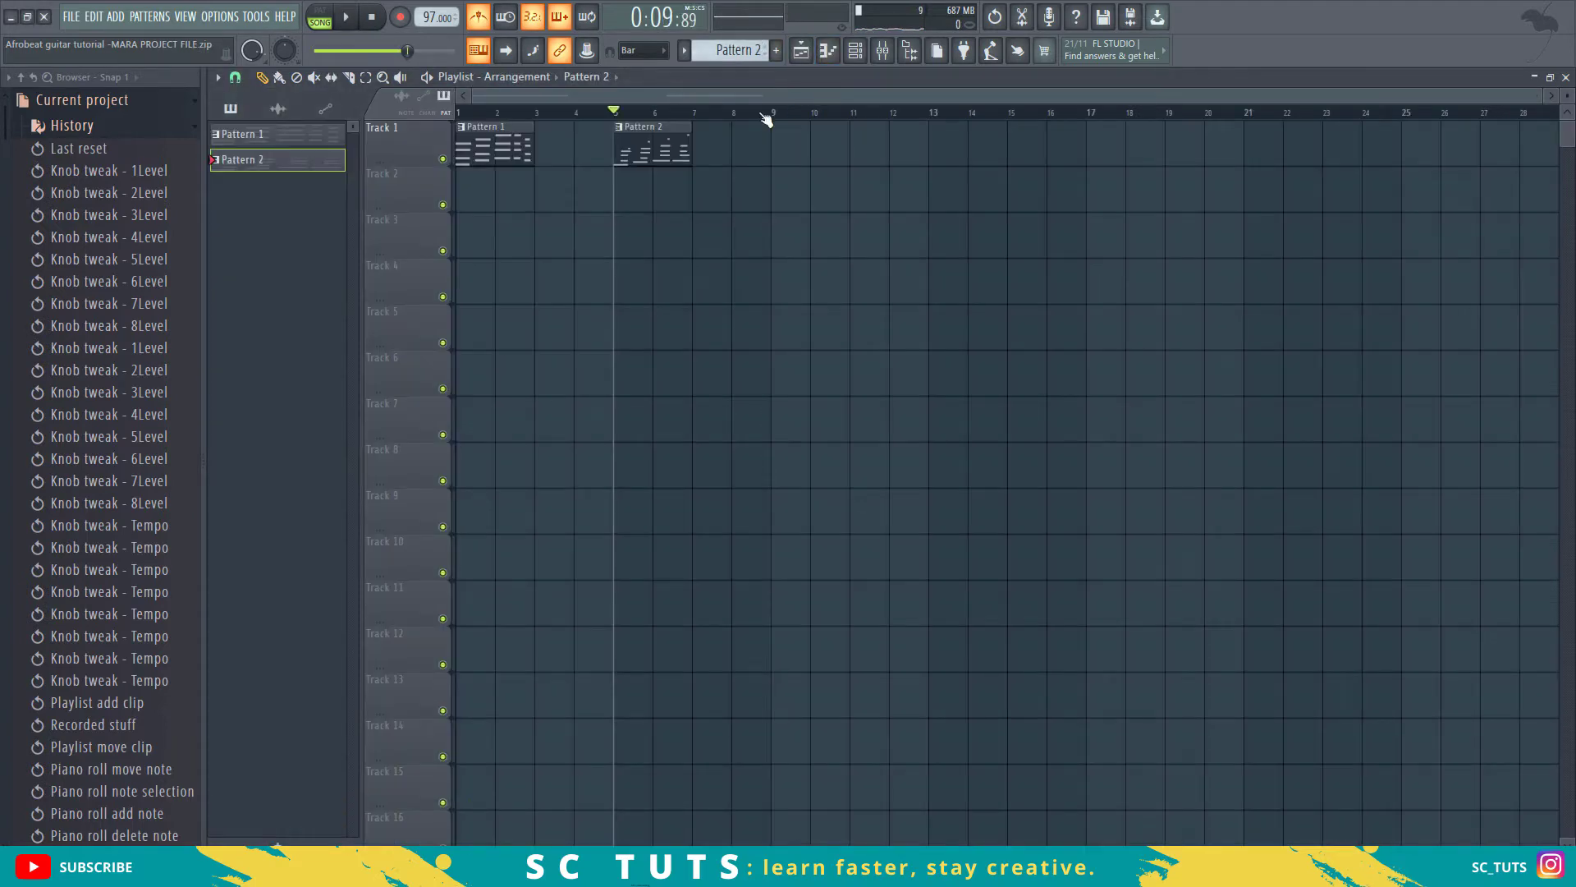
{"action": "left_click_drag", "start_coordinate": [578, 112], "coordinate": [451, 123]}
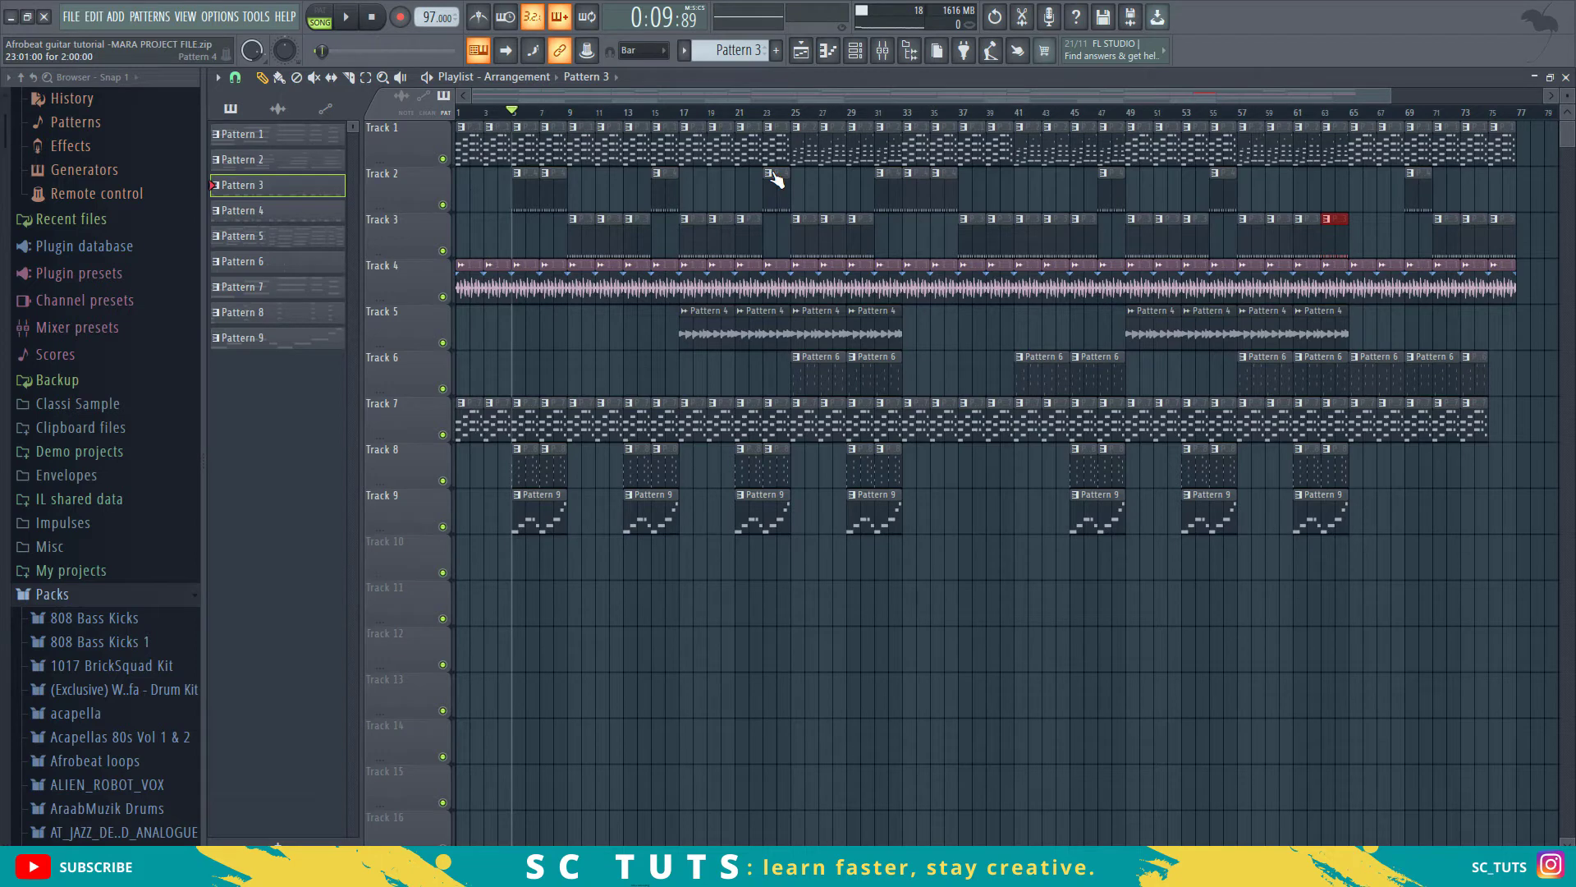
Step: Open the channel rack, select the Omnisphere channel and play a test note
{"action": "left_click", "coordinate": [855, 51]}
{"action": "left_click", "coordinate": [855, 50]}
{"action": "left_click", "coordinate": [855, 51]}
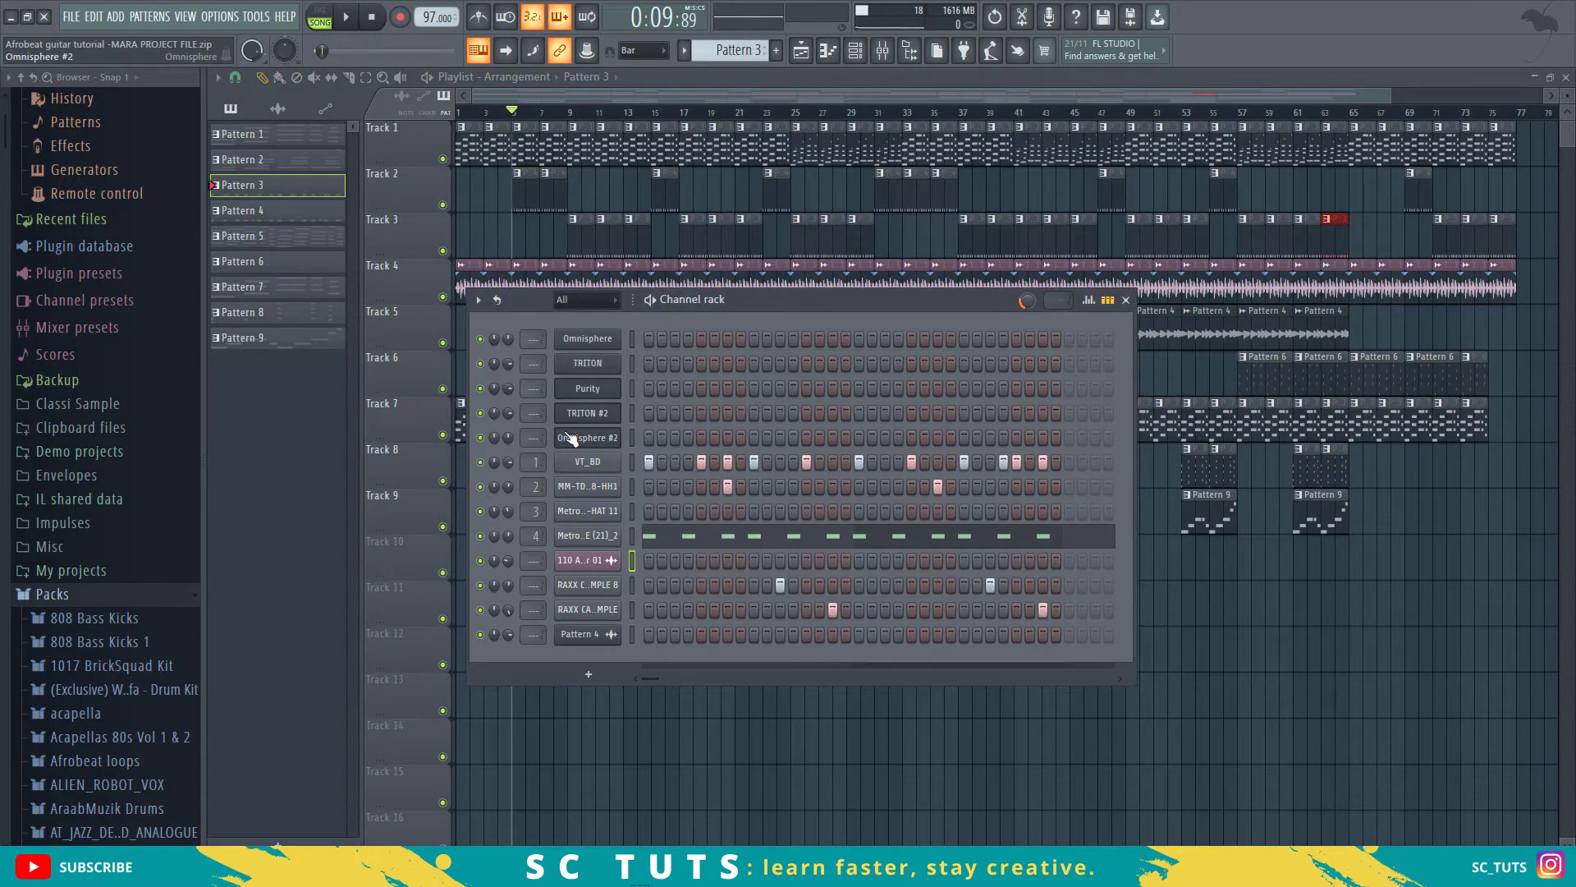
{"action": "left_click", "coordinate": [630, 364]}
{"action": "key", "text": "z"}
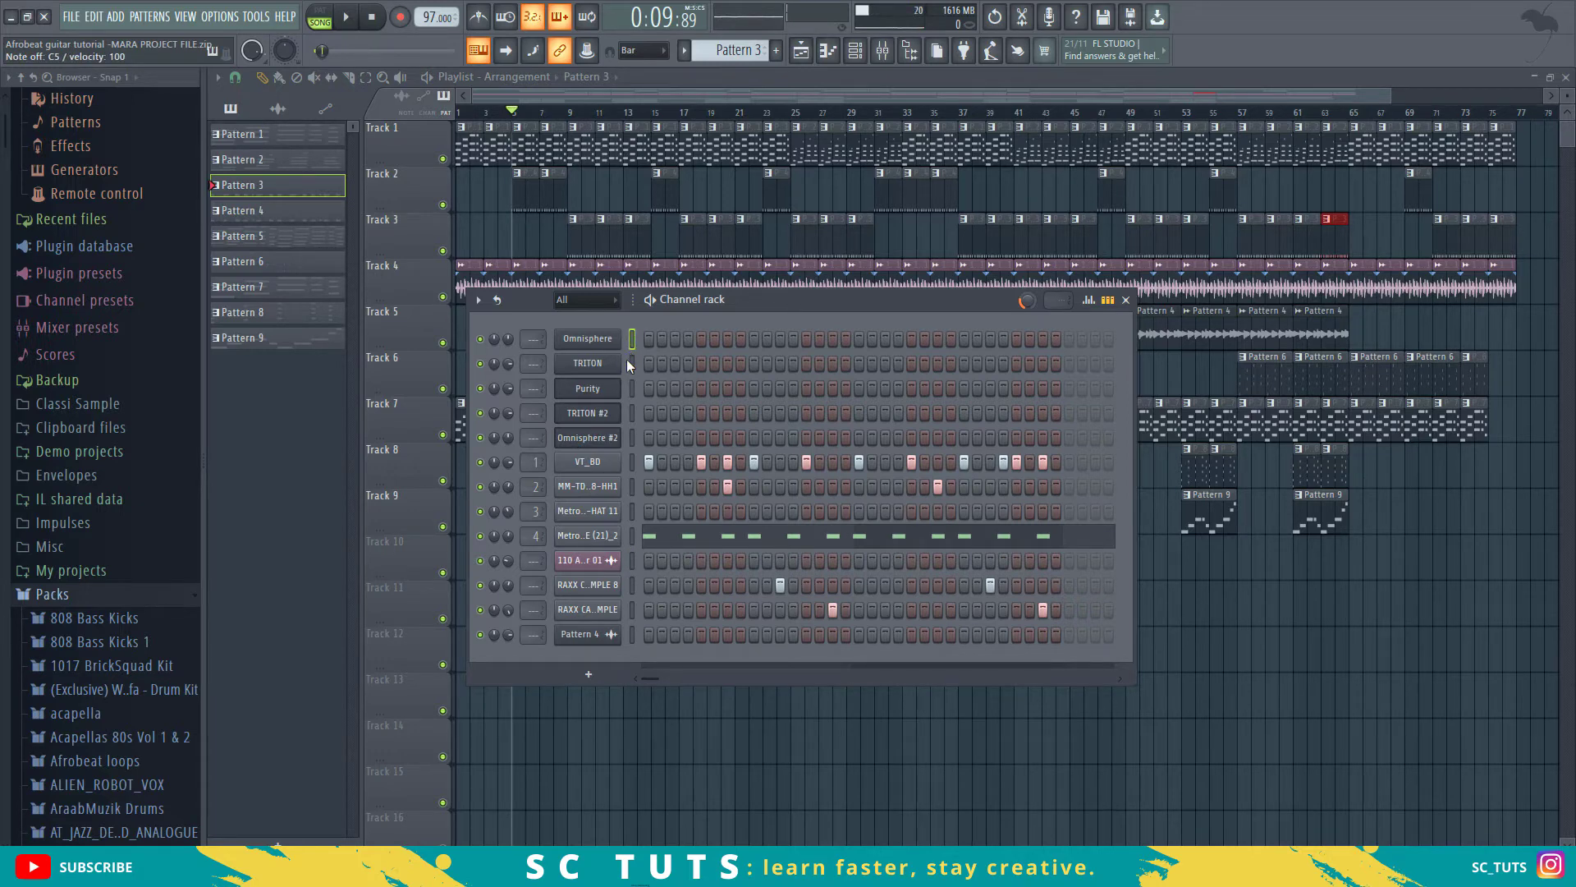
Step: Route the Omnisphere, TRITON, Purity, TRITON #2 and Omnisphere #2 channels to consecutive mixer tracks from Insert 1, and return to the playlist
{"action": "left_click", "coordinate": [883, 50]}
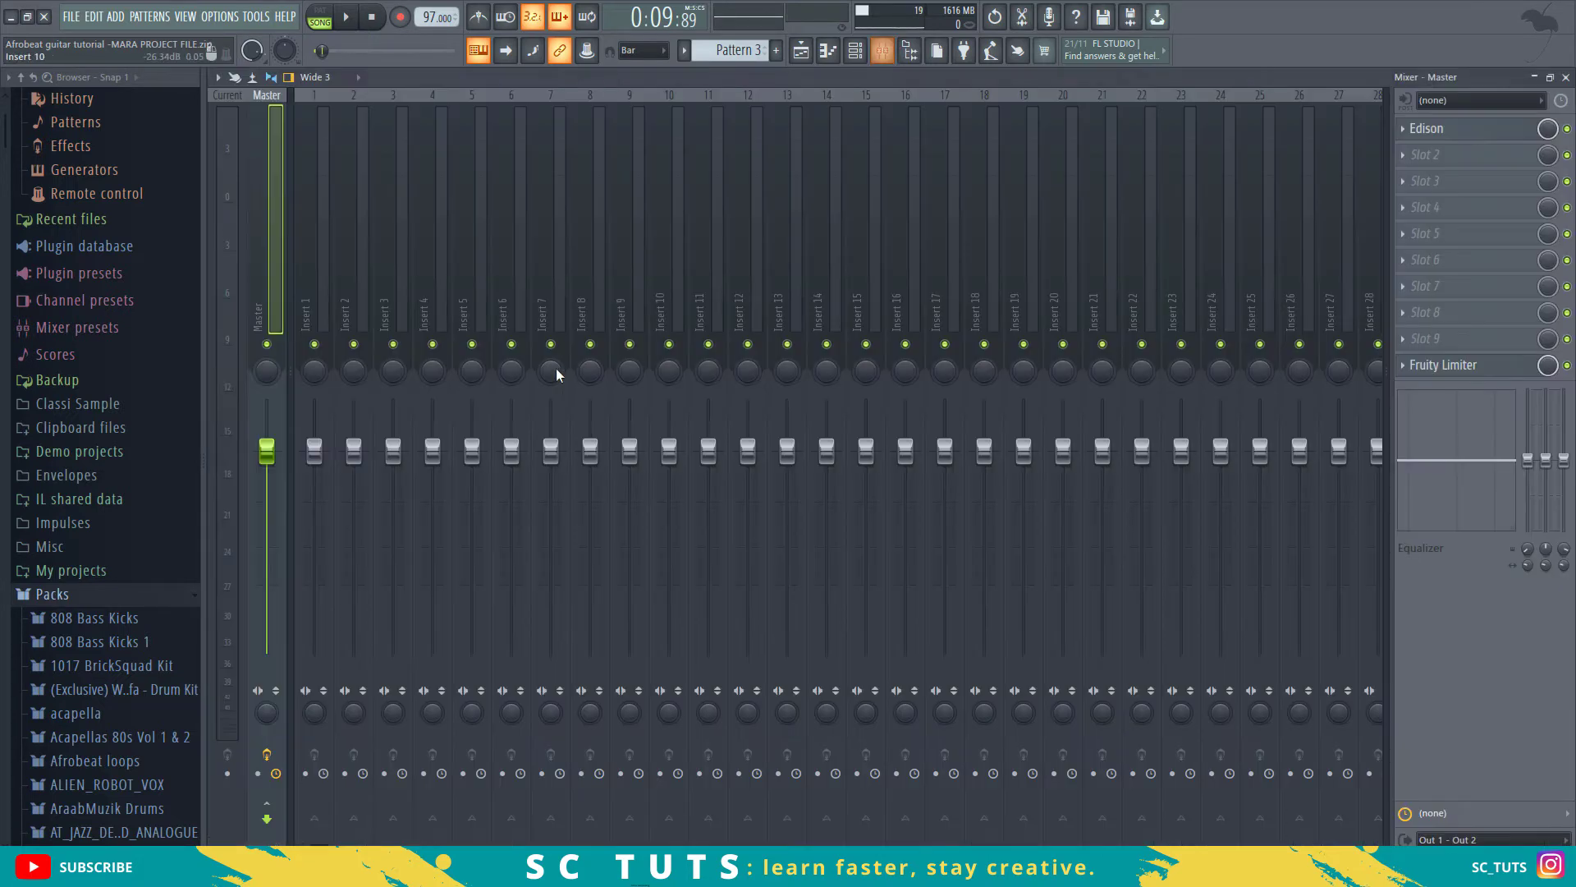
{"action": "left_click", "coordinate": [854, 50]}
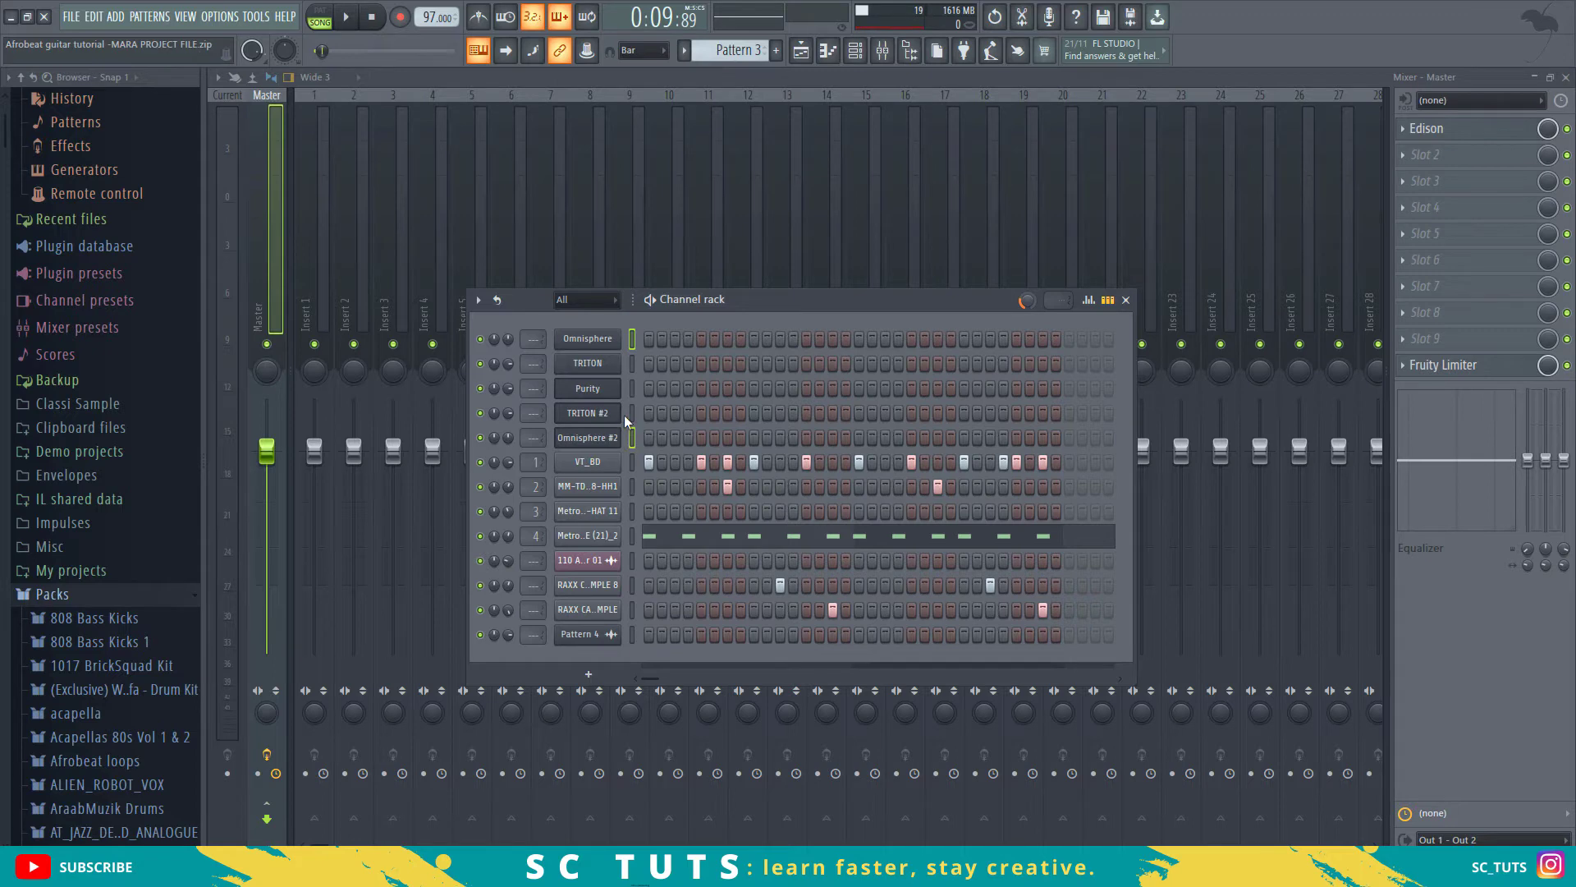
{"action": "left_click", "coordinate": [632, 388]}
{"action": "left_click", "coordinate": [309, 314]}
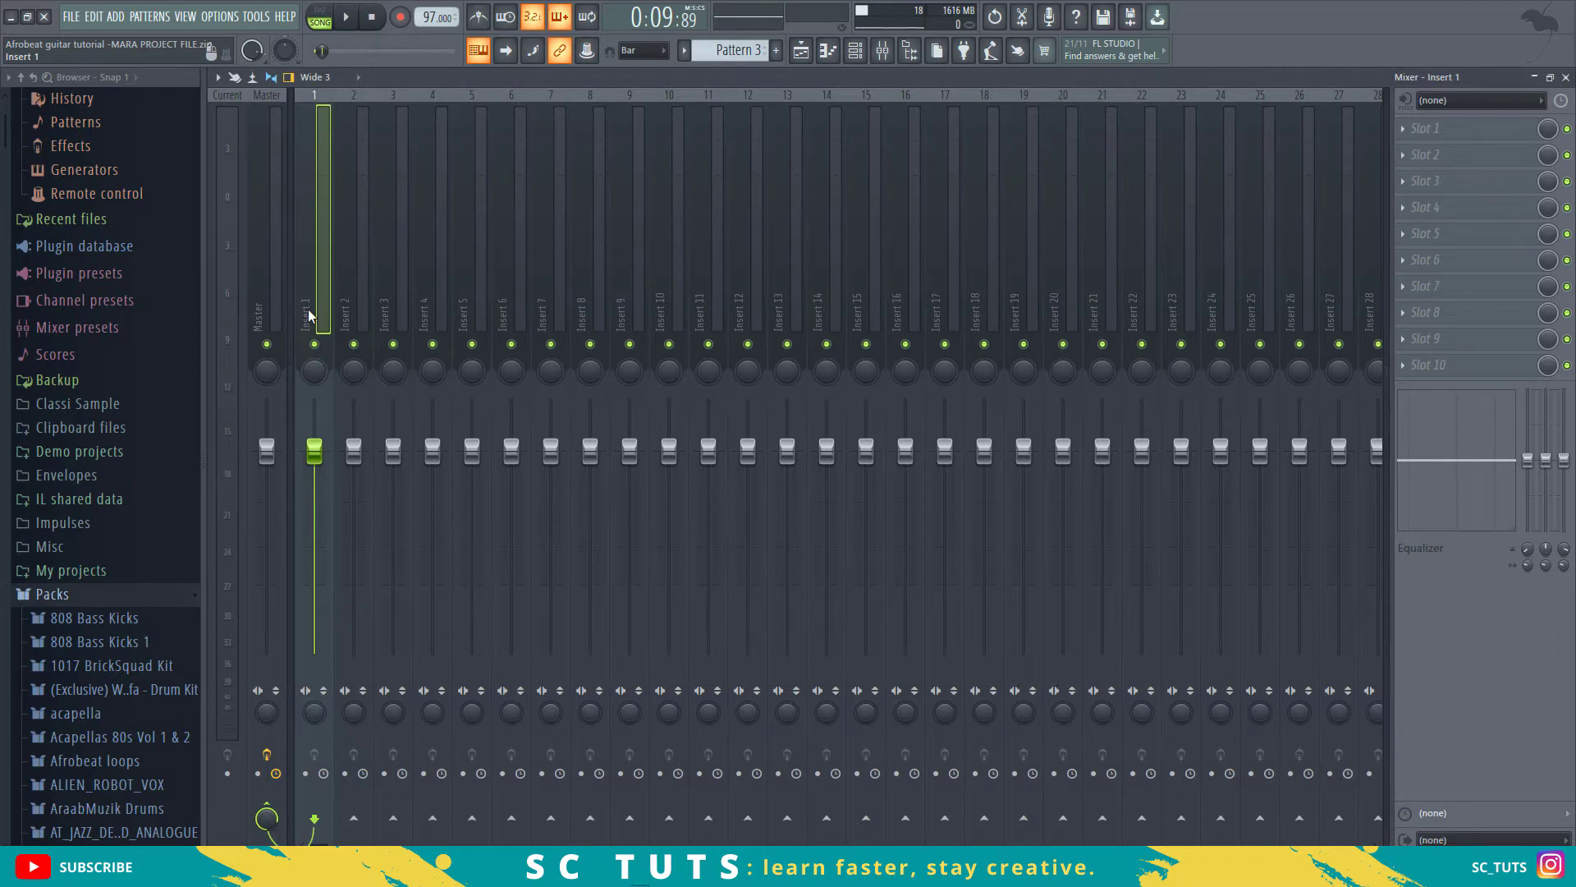
{"action": "key", "text": "ctrl+l"}
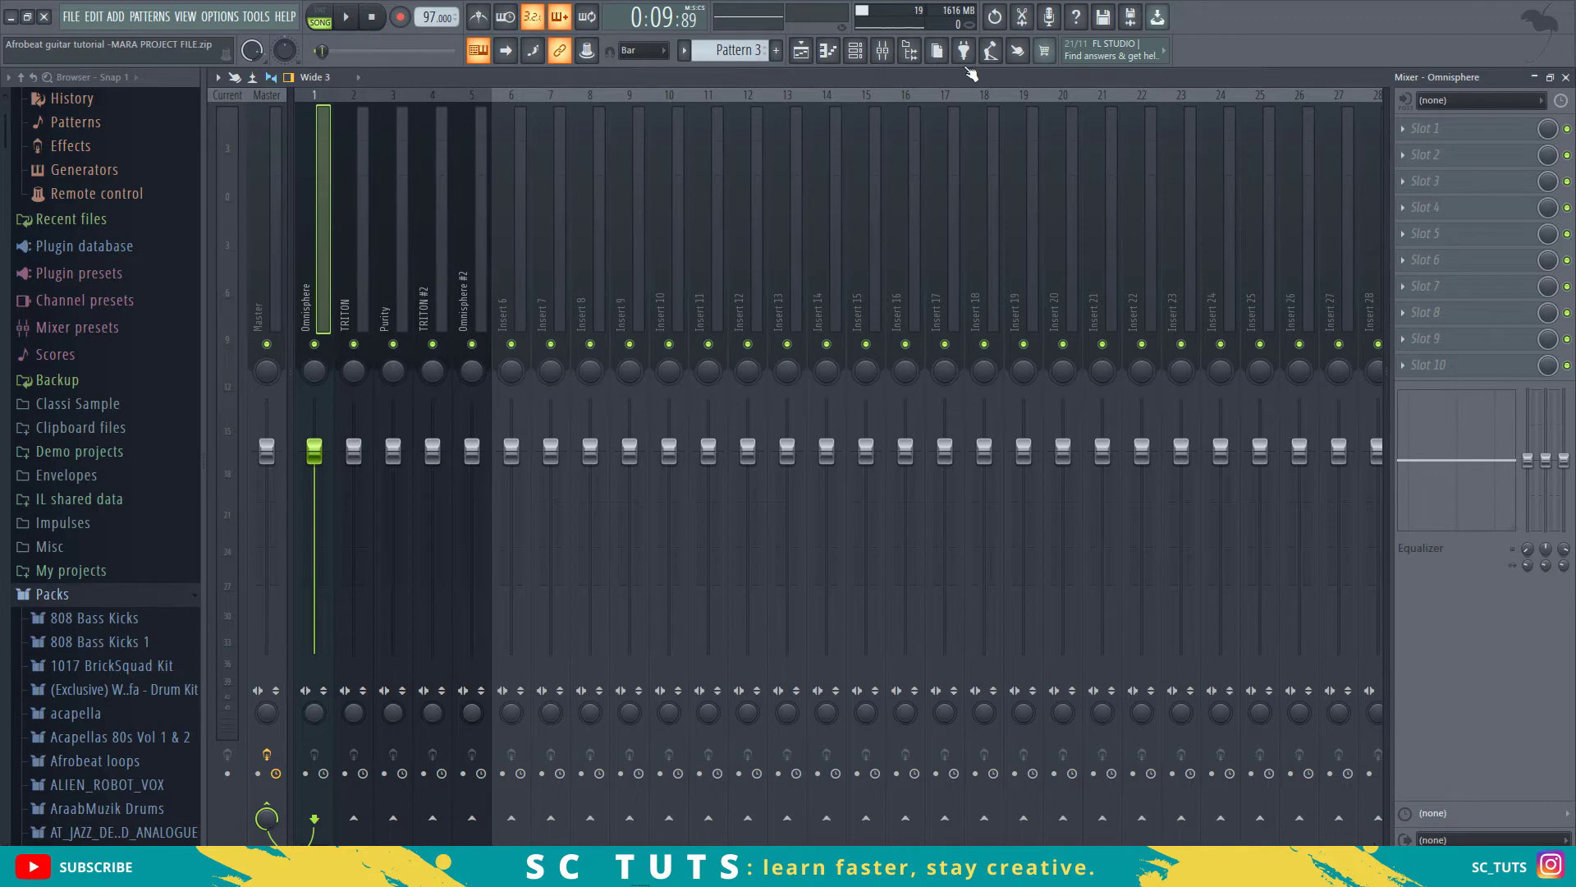
{"action": "left_click", "coordinate": [810, 55]}
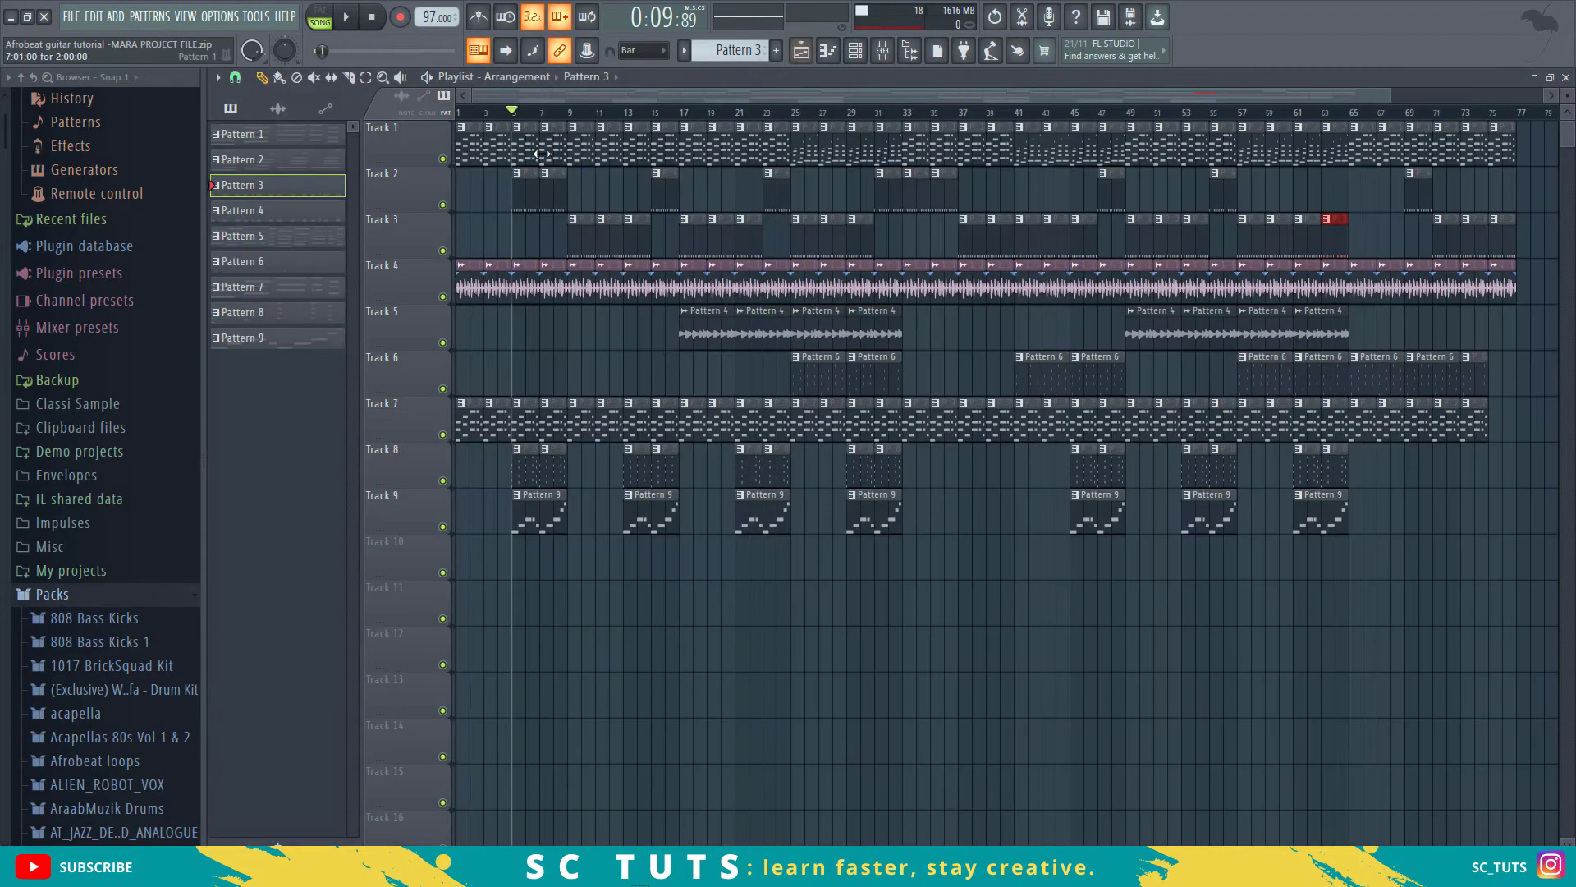
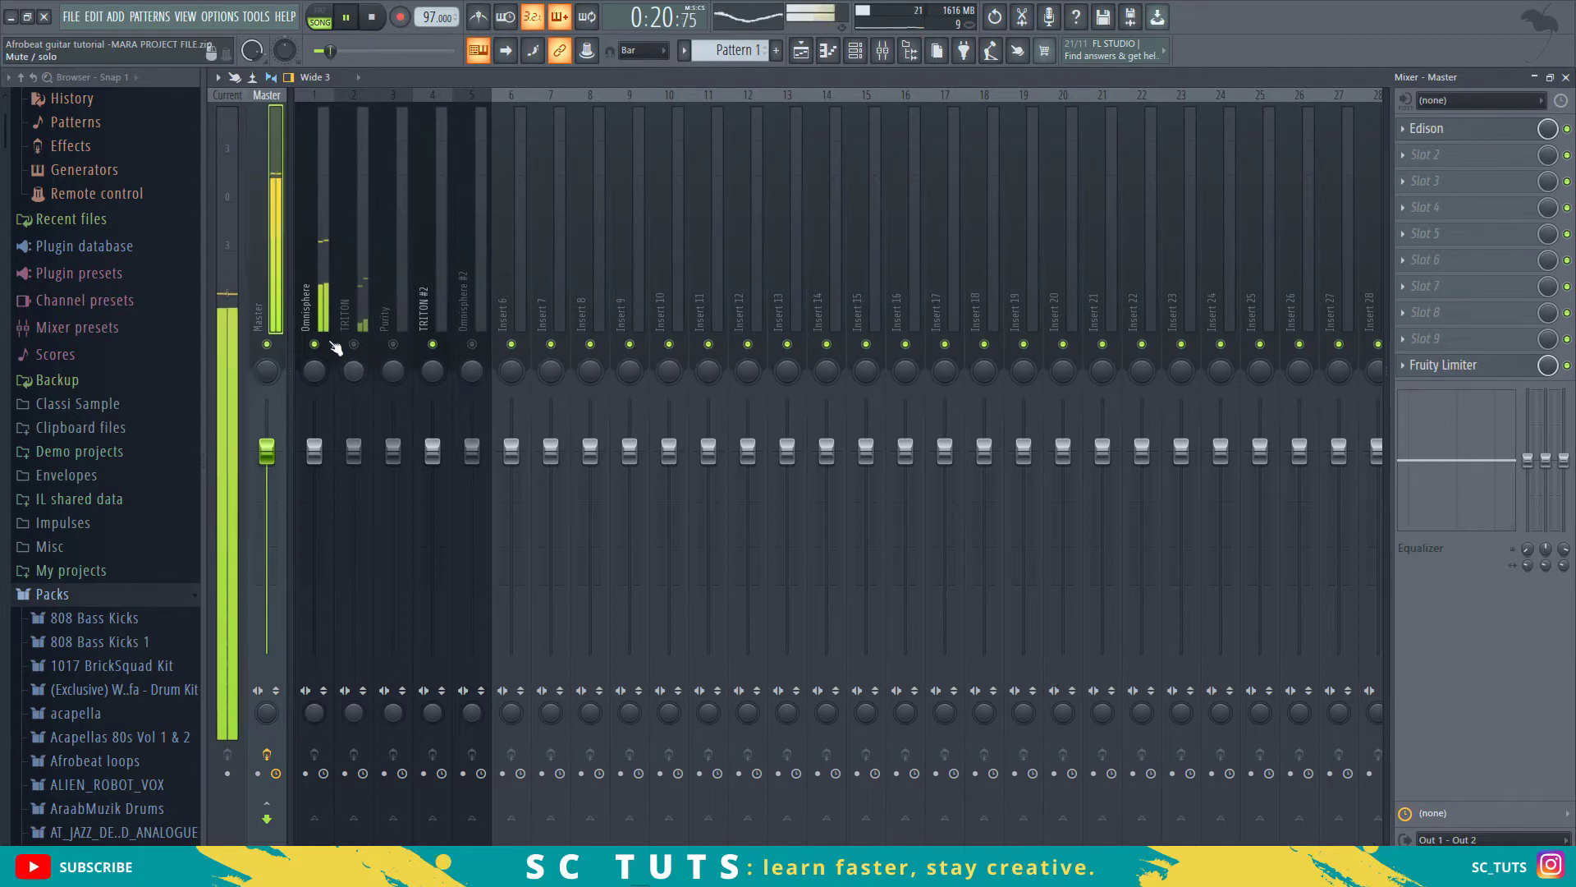
Step: Lower the Omnisphere mixer track's volume to -1.9 dB during playback, then stop the song
{"action": "left_click", "coordinate": [316, 455]}
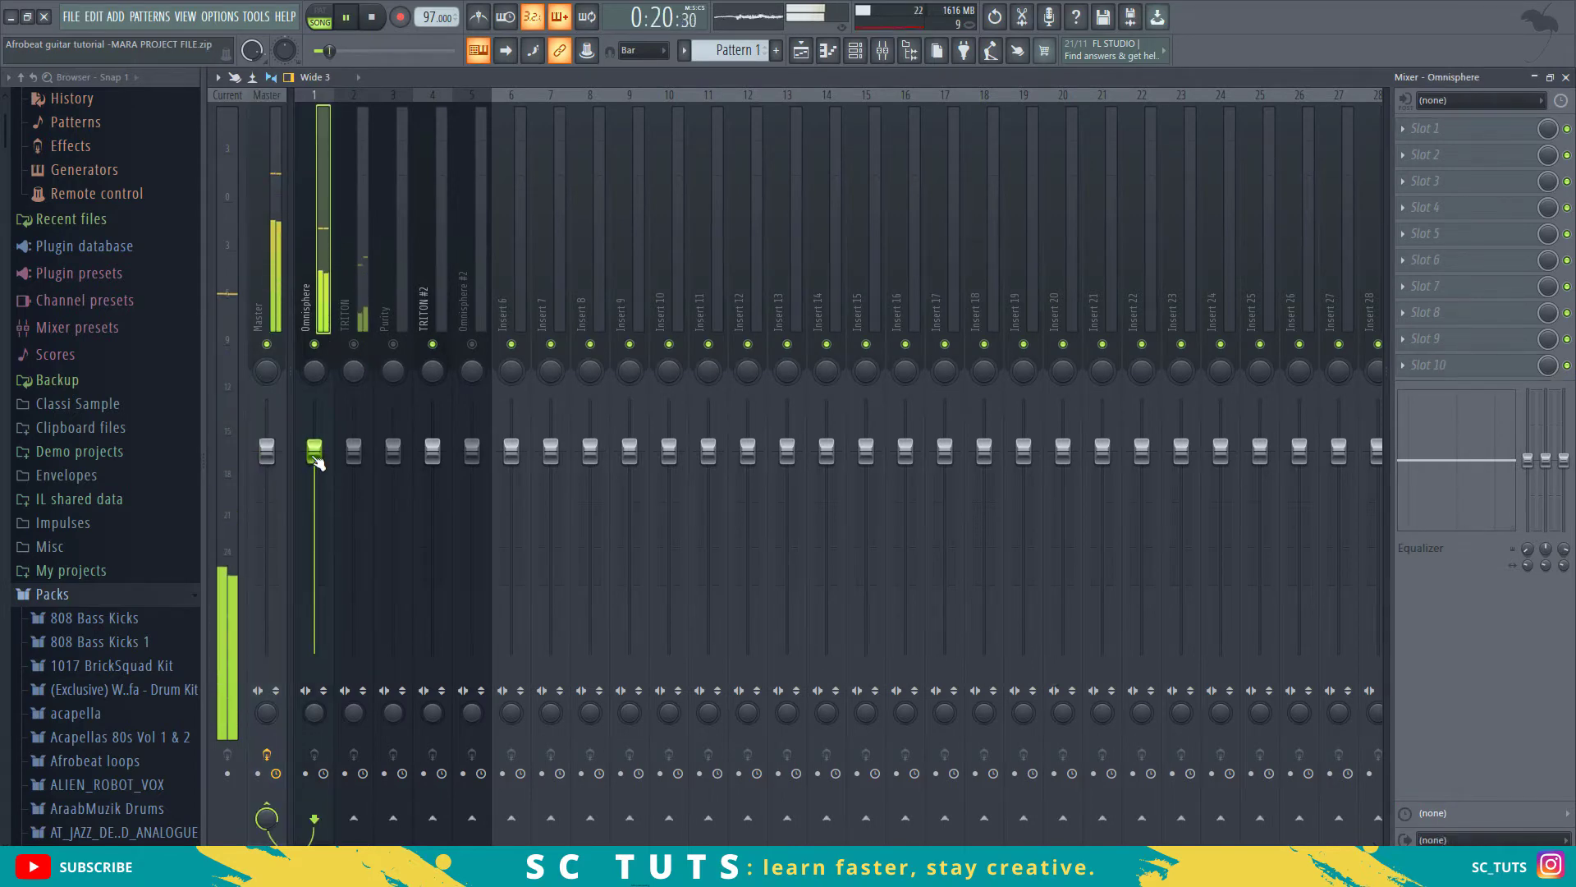
{"action": "mouse_move", "coordinate": [317, 461]}
{"action": "left_mouse_down"}
{"action": "mouse_move", "coordinate": [317, 497]}
{"action": "mouse_move", "coordinate": [314, 466]}
{"action": "left_mouse_up"}
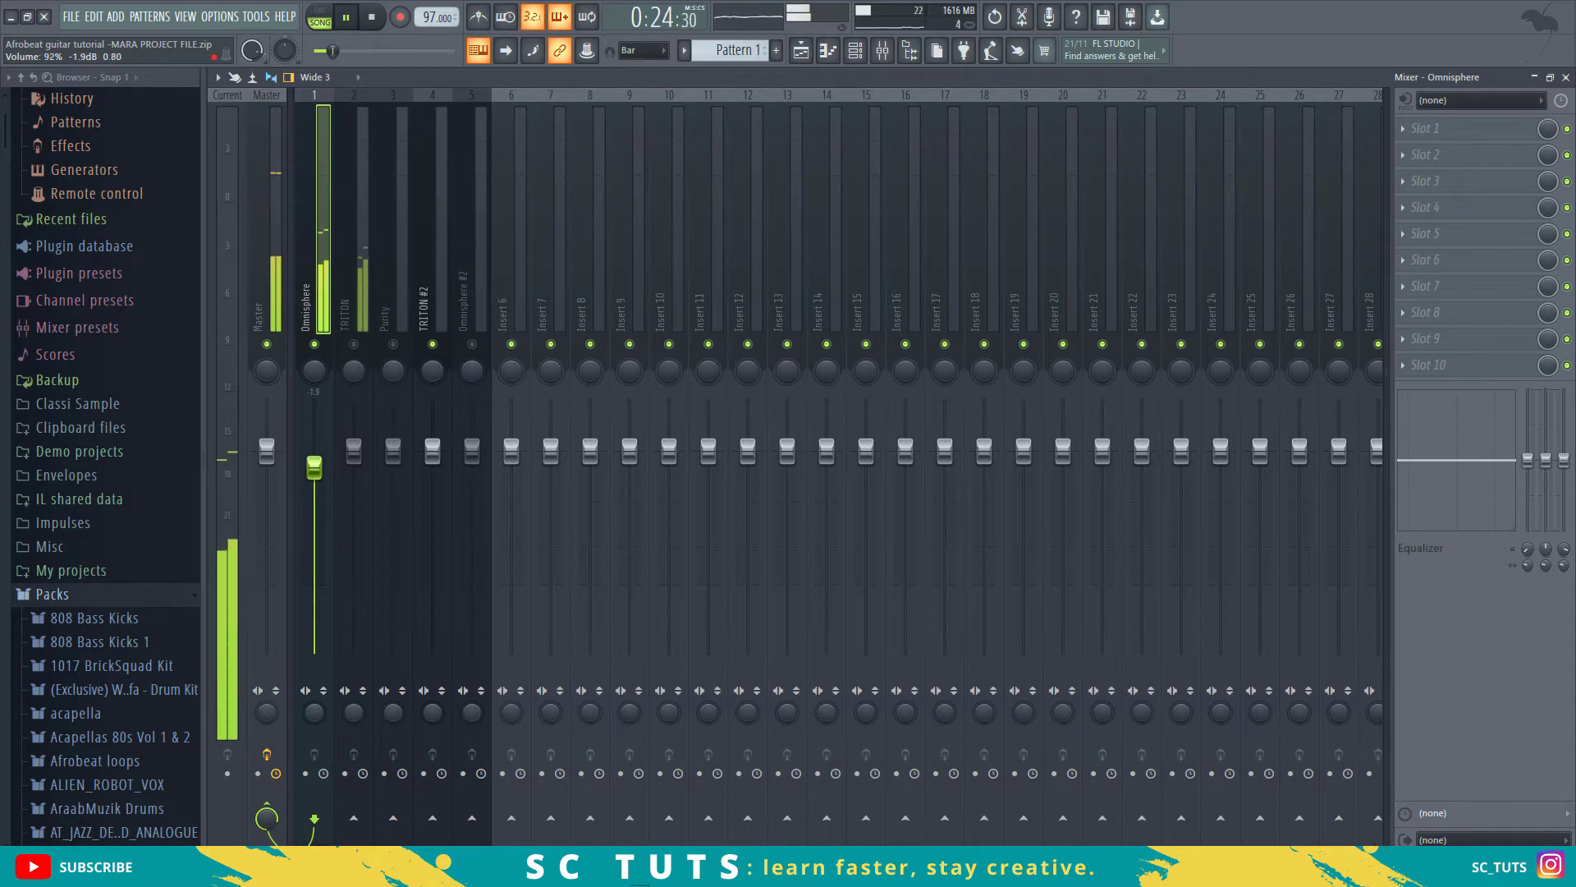
{"action": "key", "text": "space"}
Step: Load Fruity Parametric EQ 2 in slot 1 of the Omnisphere mixer track and pull band 1 down to cut the lows during playback
{"action": "left_click", "coordinate": [1491, 133]}
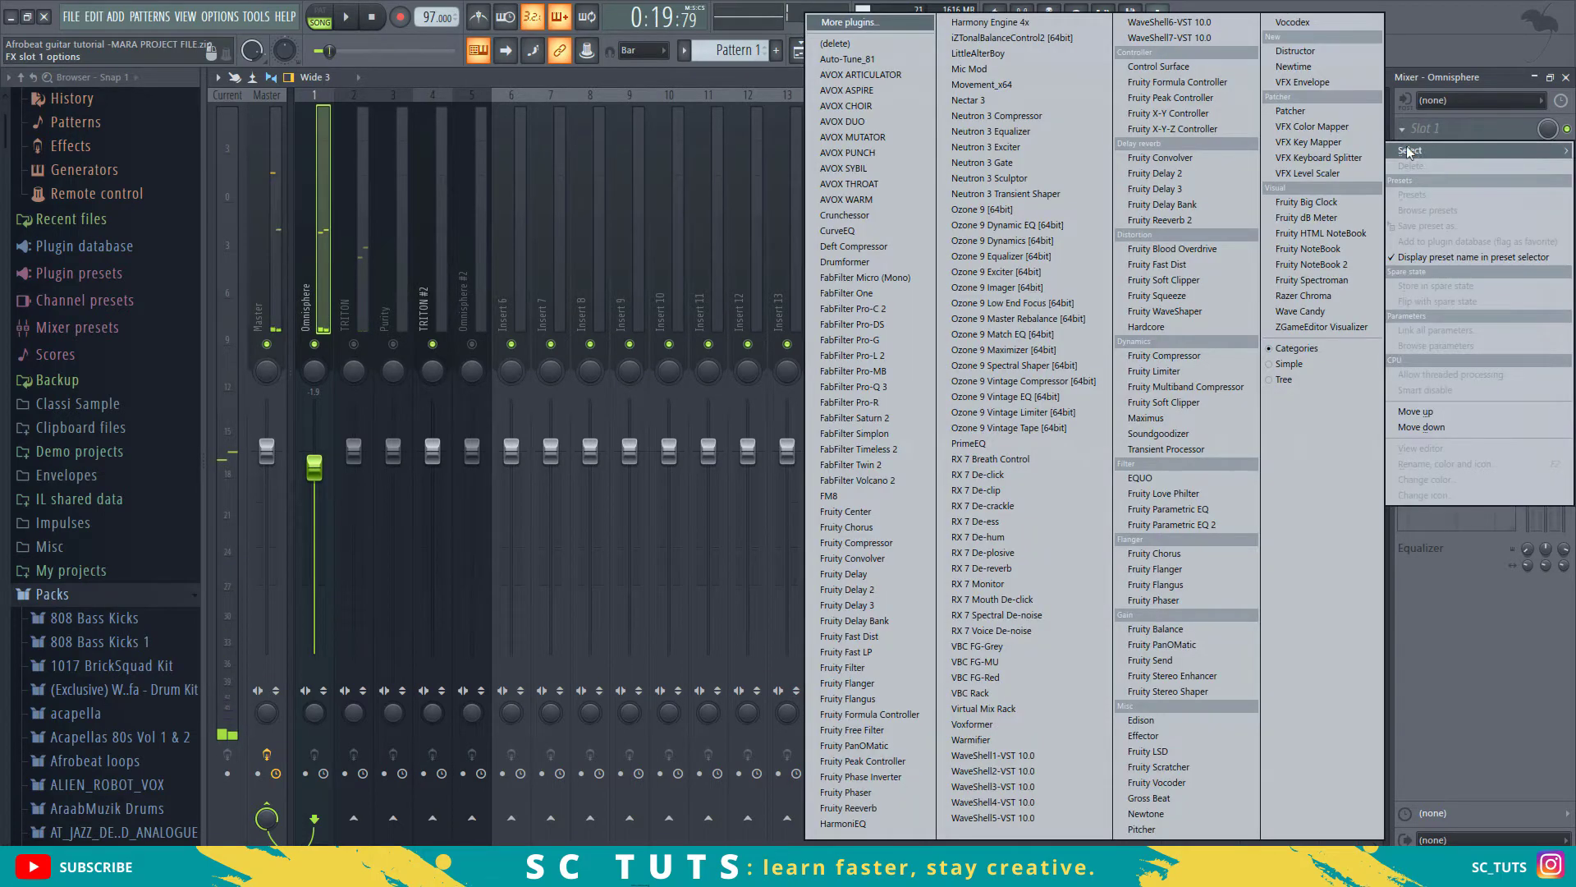
{"action": "left_click", "coordinate": [1178, 525]}
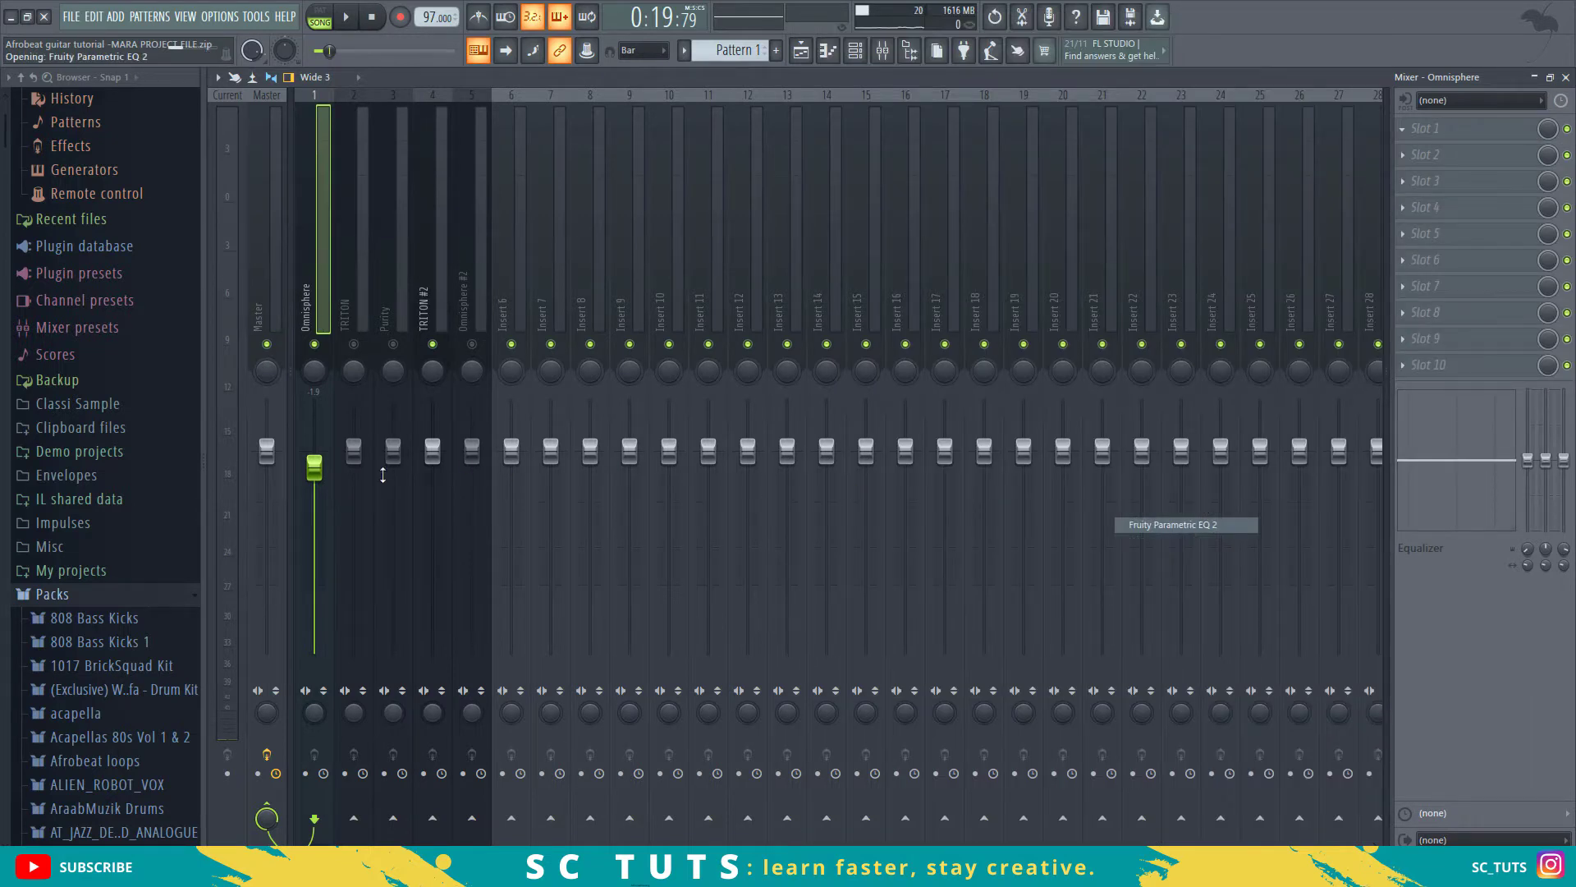
{"action": "key", "text": "space"}
{"action": "left_click_drag", "start_coordinate": [380, 371], "coordinate": [397, 445]}
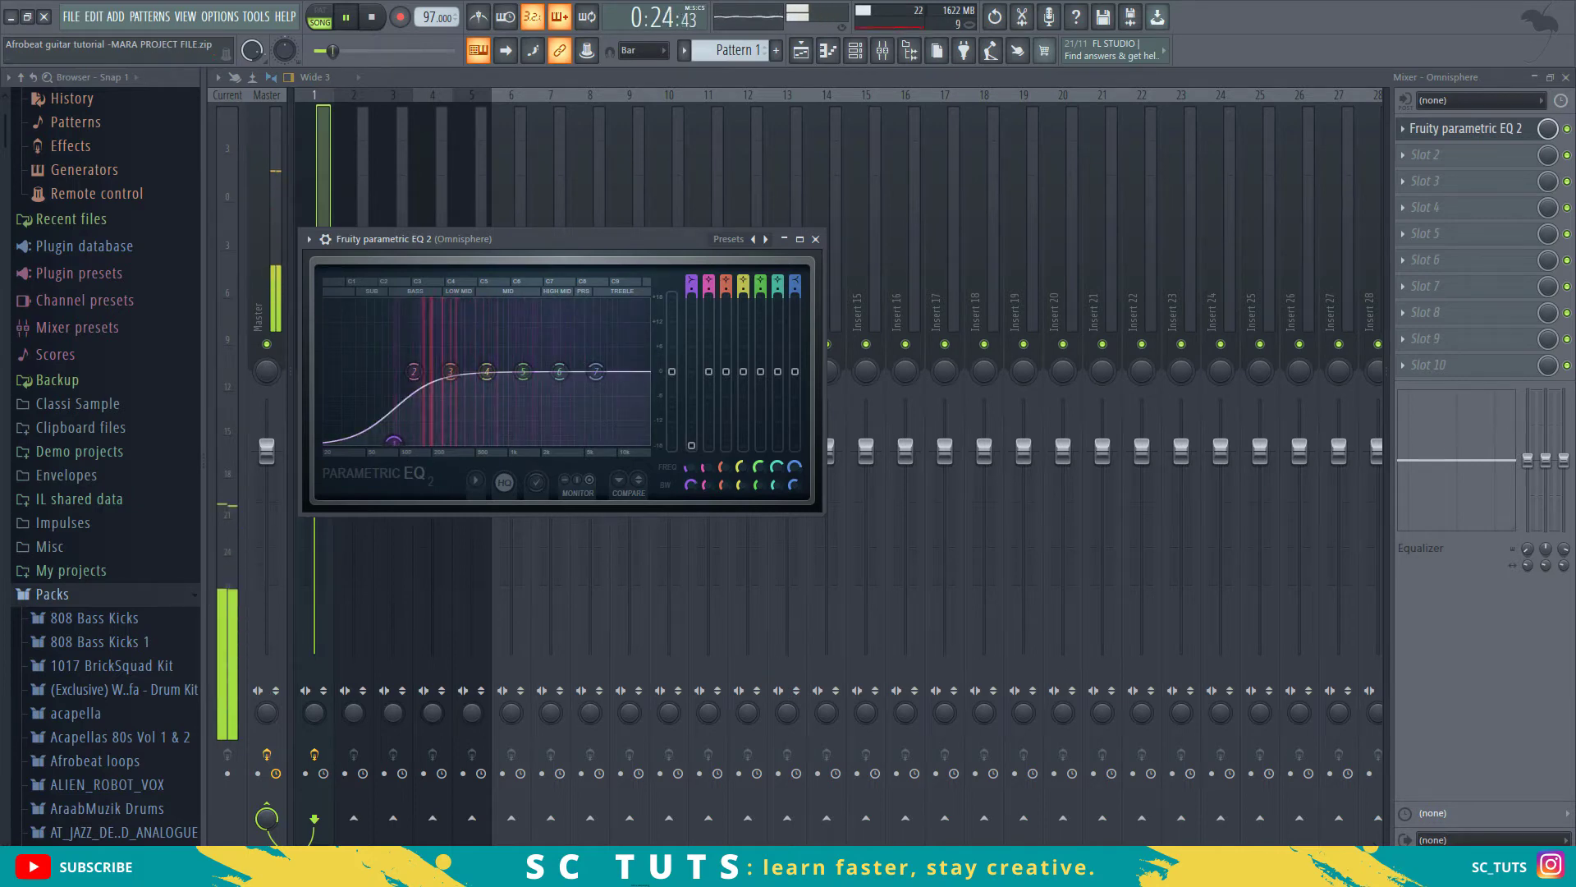
{"action": "key", "text": "space"}
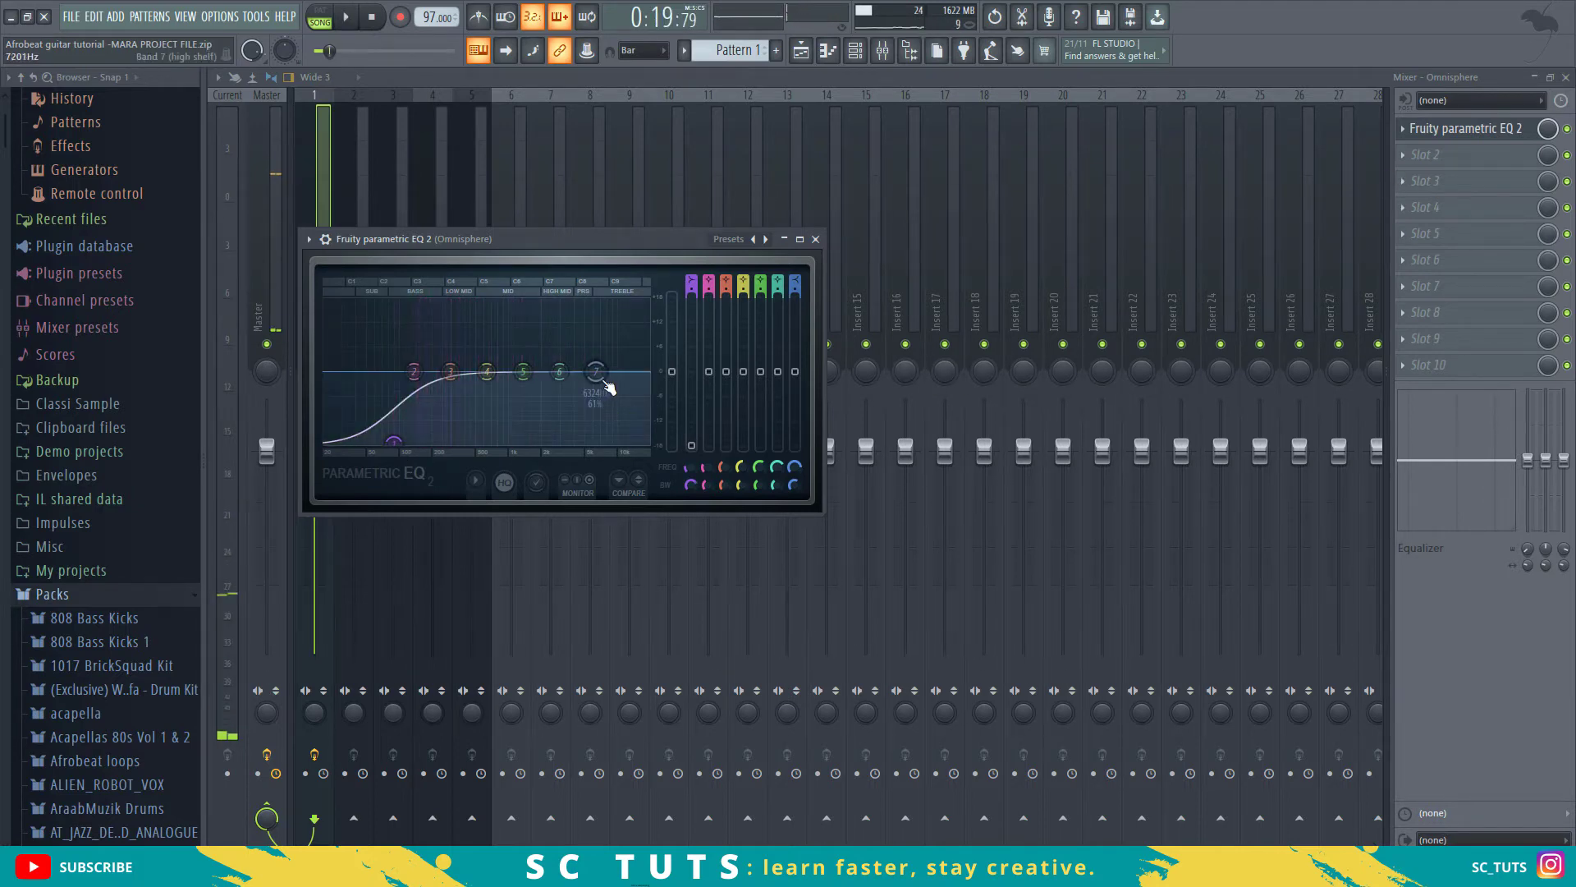
Step: Shift band 6 of the Omnisphere track's EQ to about 2.7 kHz, keeping its gain flat, and check the sound in playback
{"action": "mouse_move", "coordinate": [565, 384]}
{"action": "left_mouse_down"}
{"action": "mouse_move", "coordinate": [566, 337]}
{"action": "mouse_move", "coordinate": [556, 371]}
{"action": "left_mouse_up"}
{"action": "key", "text": "space"}
{"action": "key", "text": "space"}
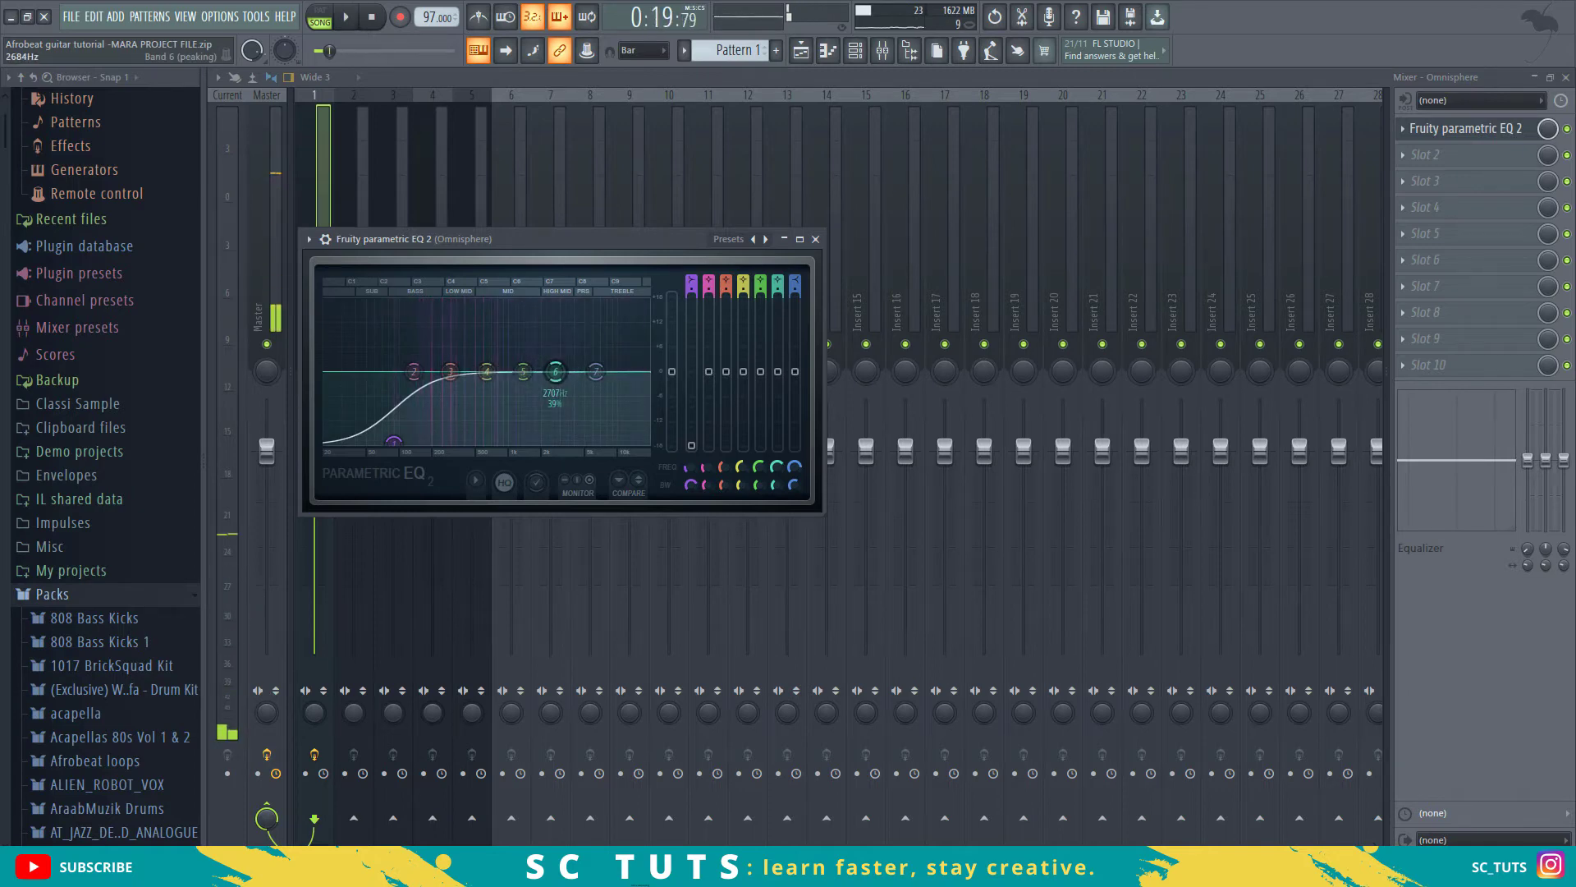
Step: Load Fruity Phaser in slot 2 of the Omnisphere track, audition its default settings during playback, and close it
{"action": "left_click", "coordinate": [1460, 155]}
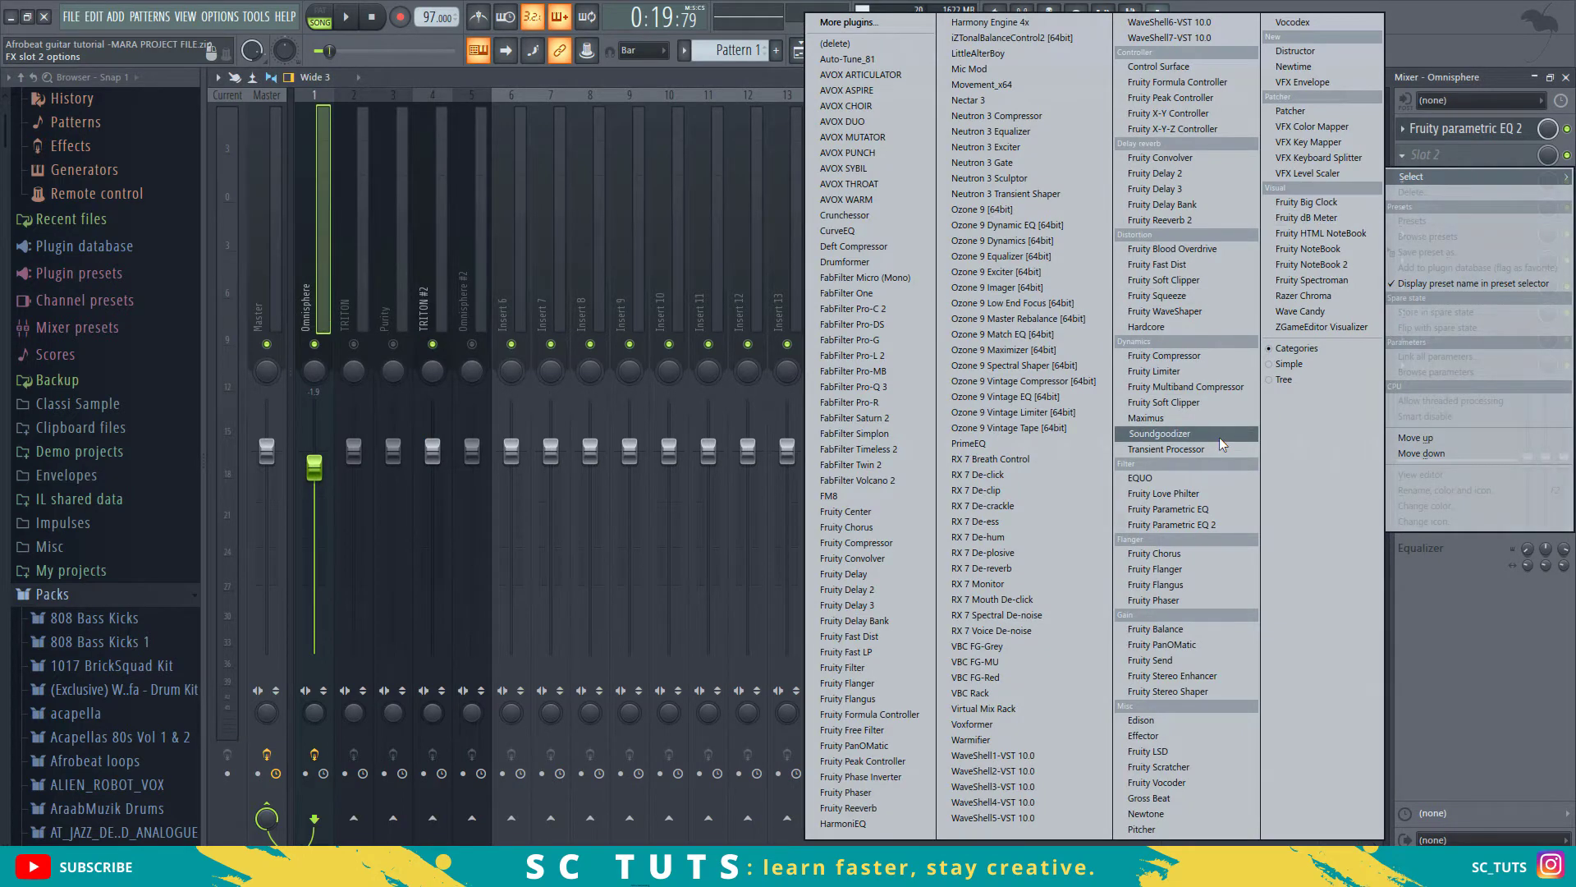
{"action": "left_click", "coordinate": [1172, 604]}
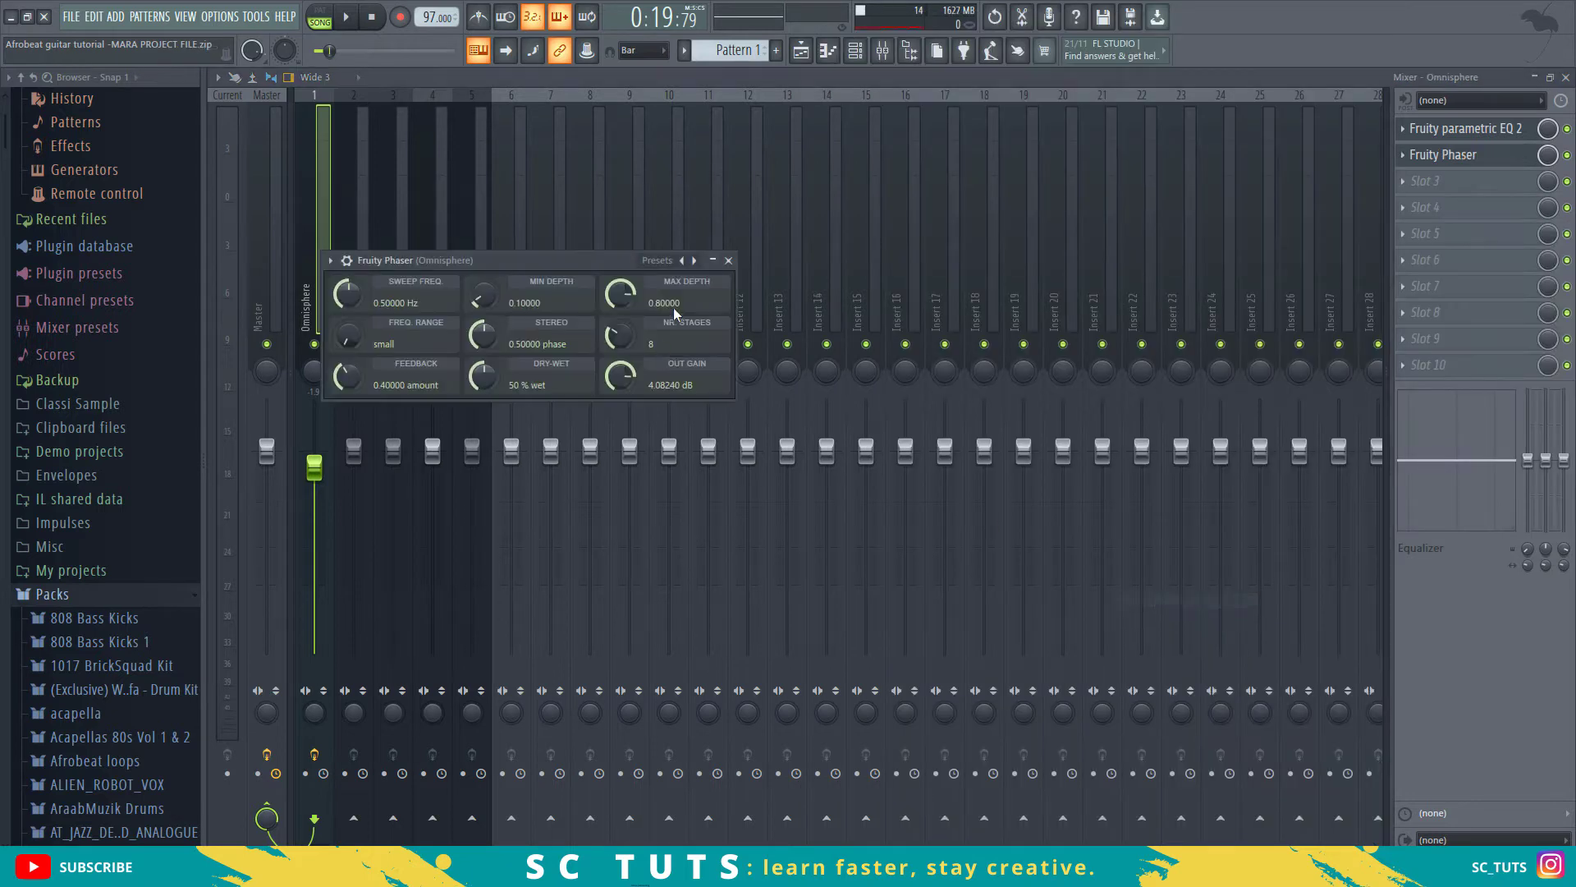
{"action": "key", "text": "space"}
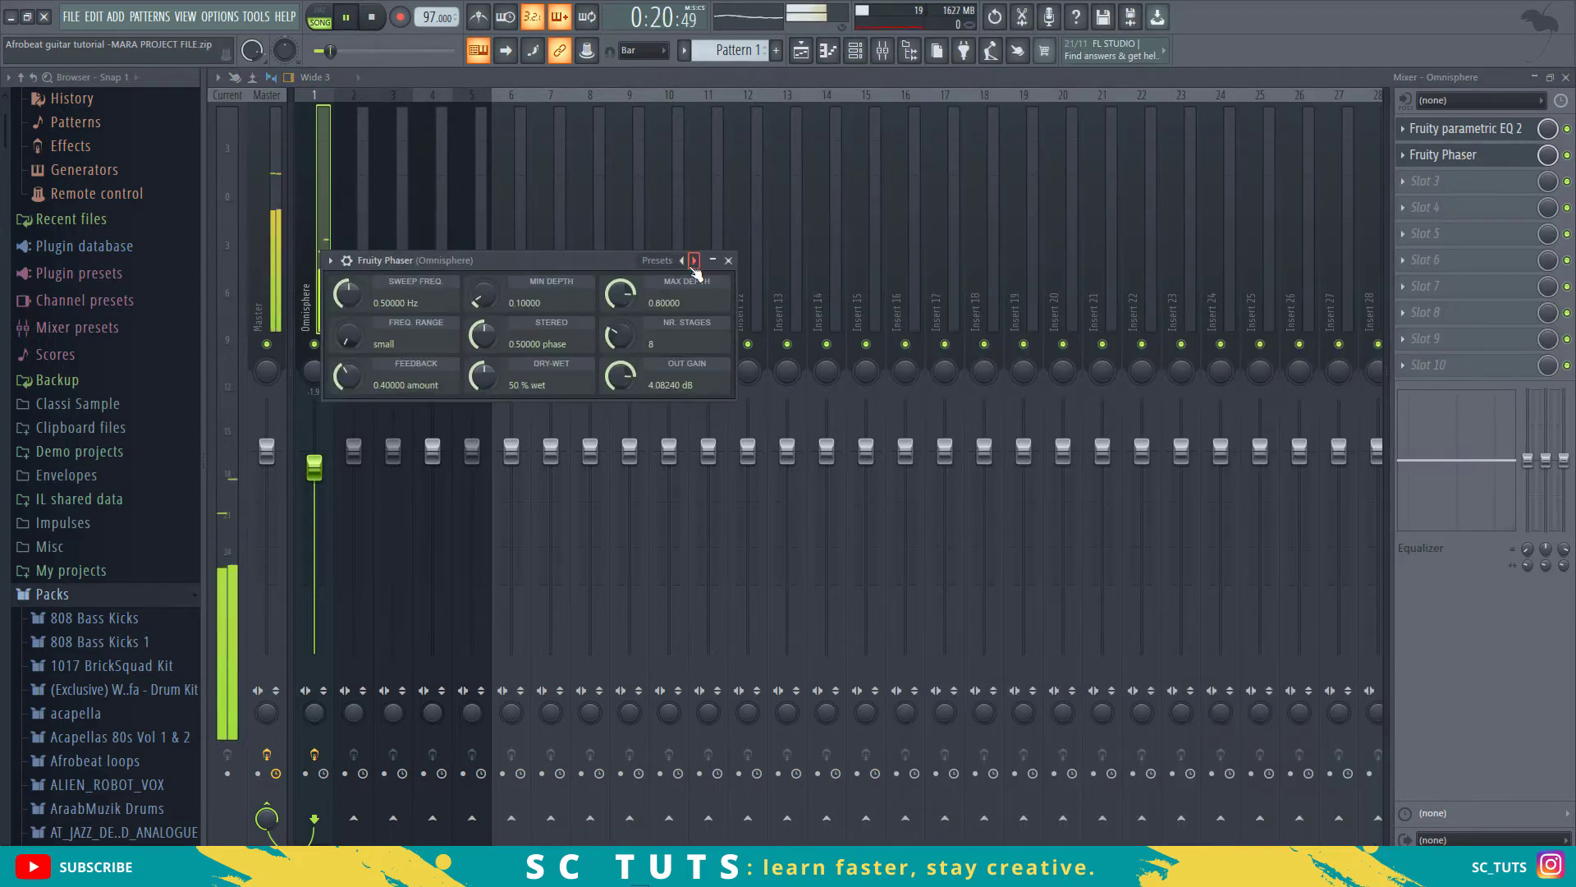
{"action": "right_click", "coordinate": [695, 262]}
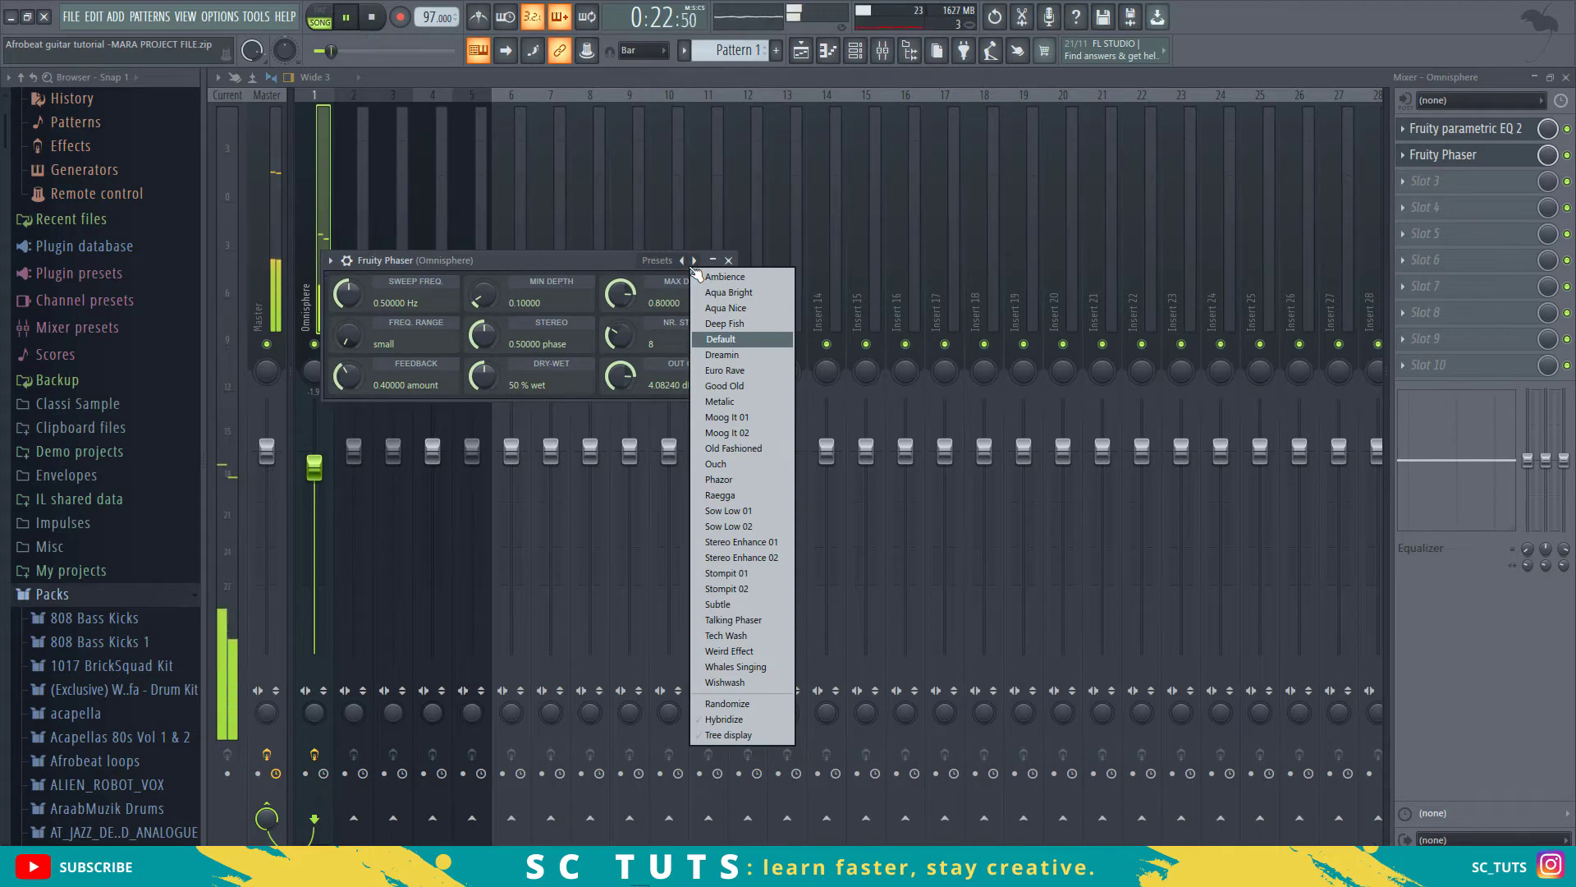
{"action": "left_click", "coordinate": [600, 269]}
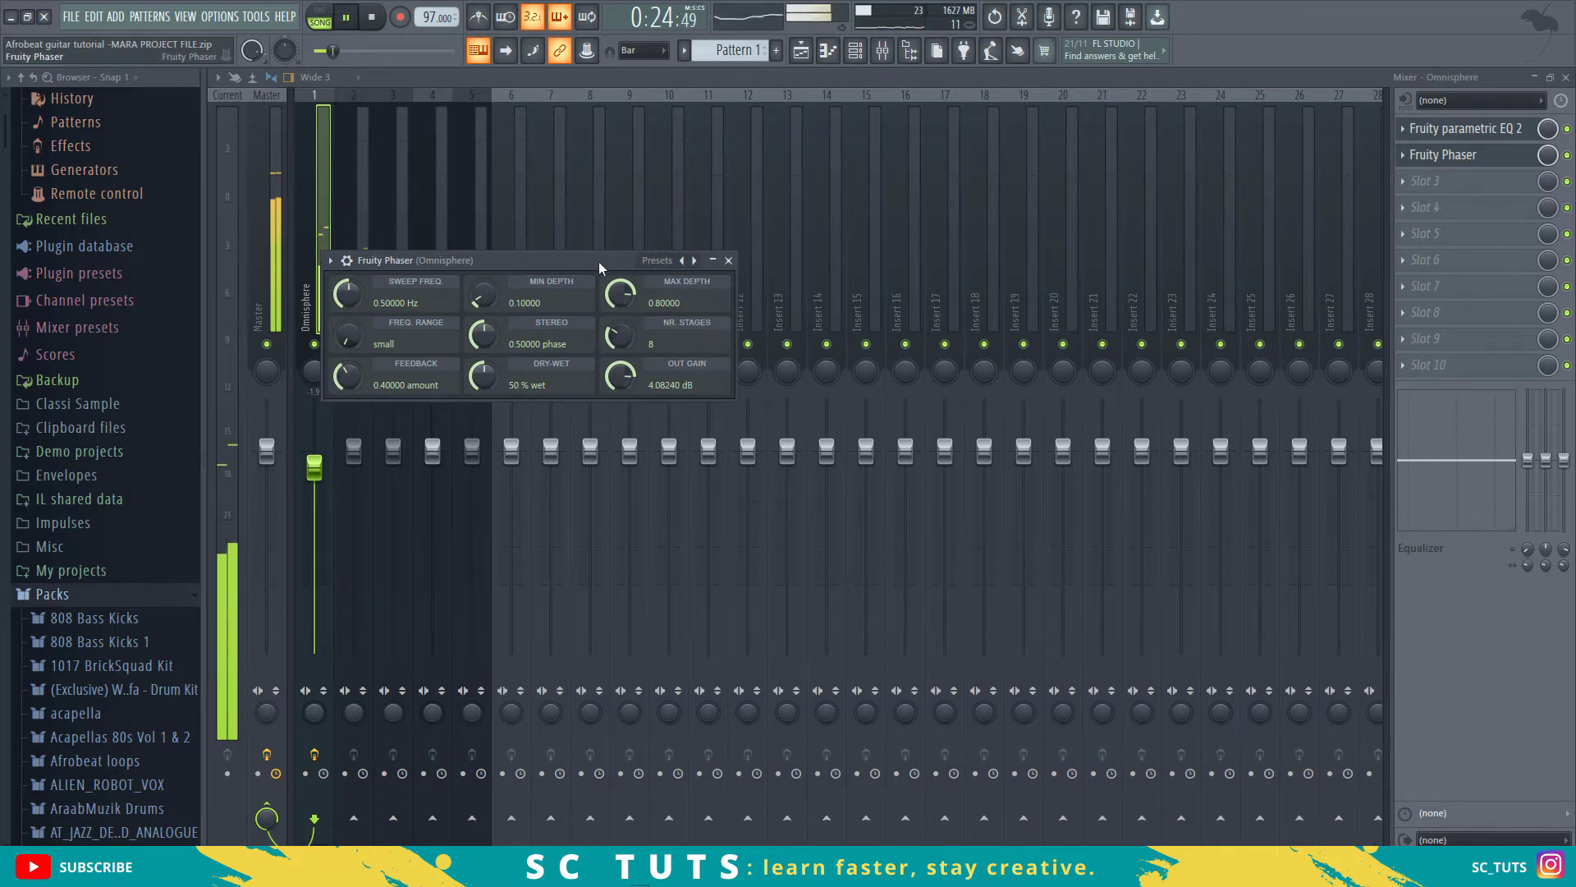
{"action": "key", "text": "Escape"}
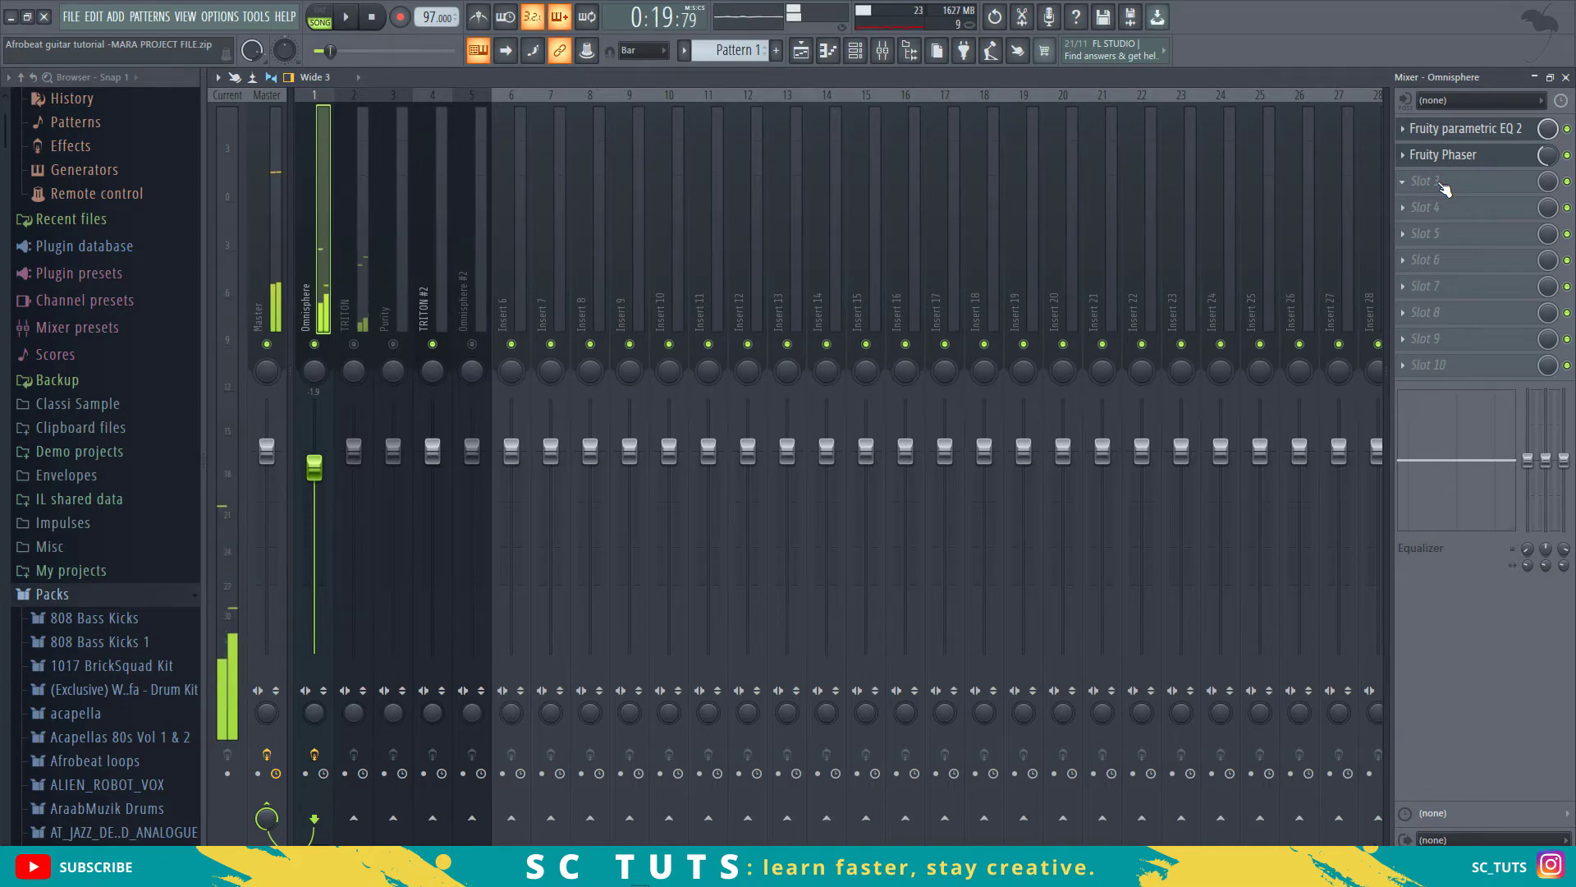
Step: Load Fruity Fast Dist in slot 3 of the Omnisphere track with reduced mix, 100% threshold and distortion type B
{"action": "left_click", "coordinate": [1445, 189]}
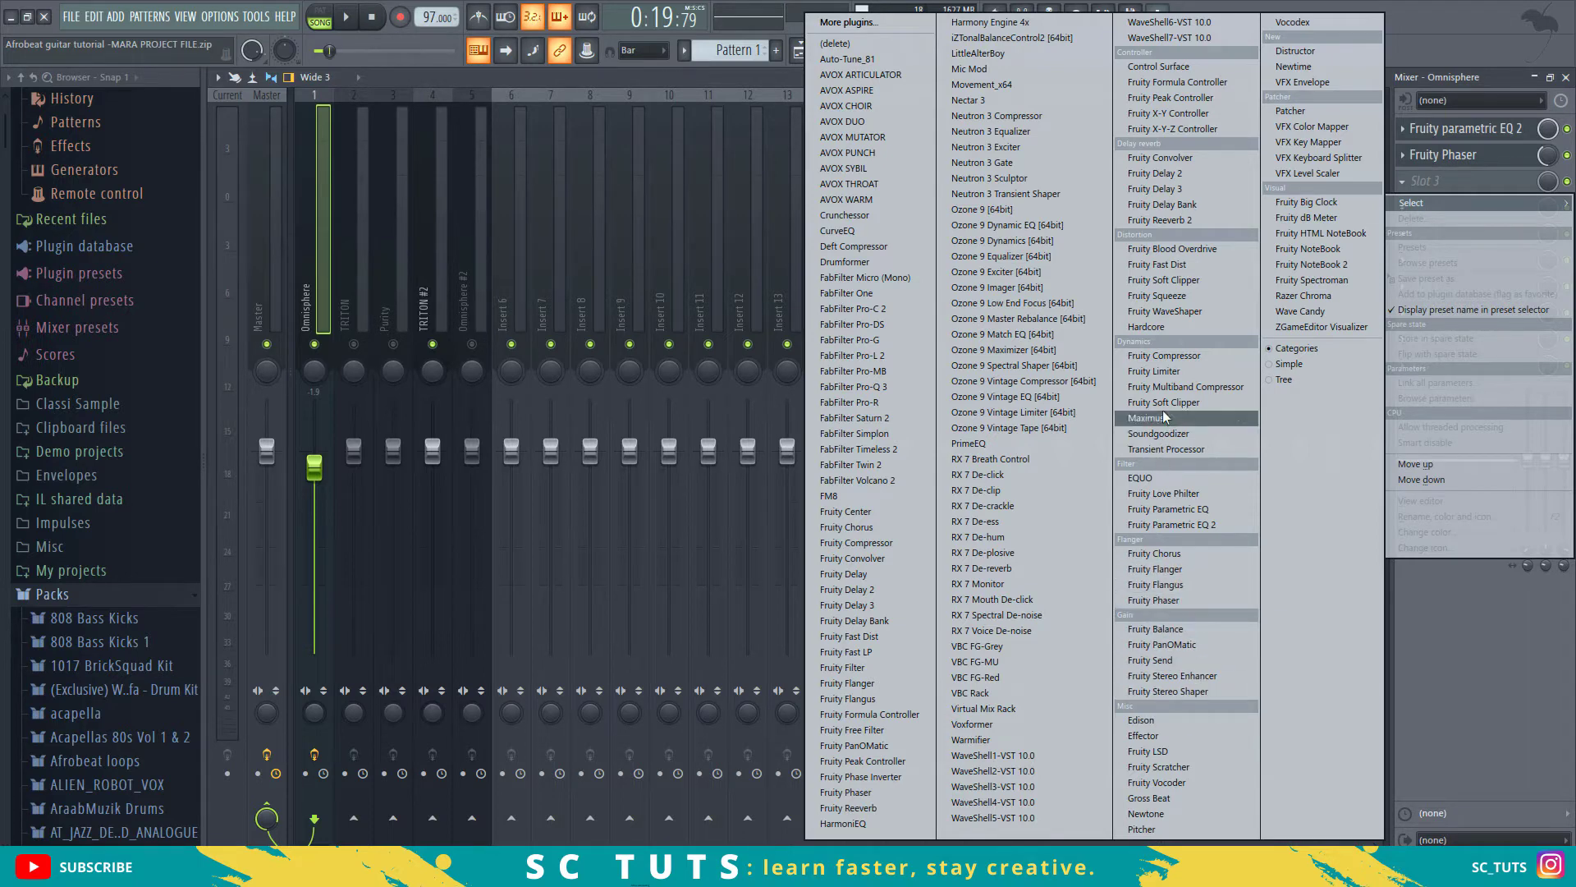
{"action": "left_click", "coordinate": [1171, 270]}
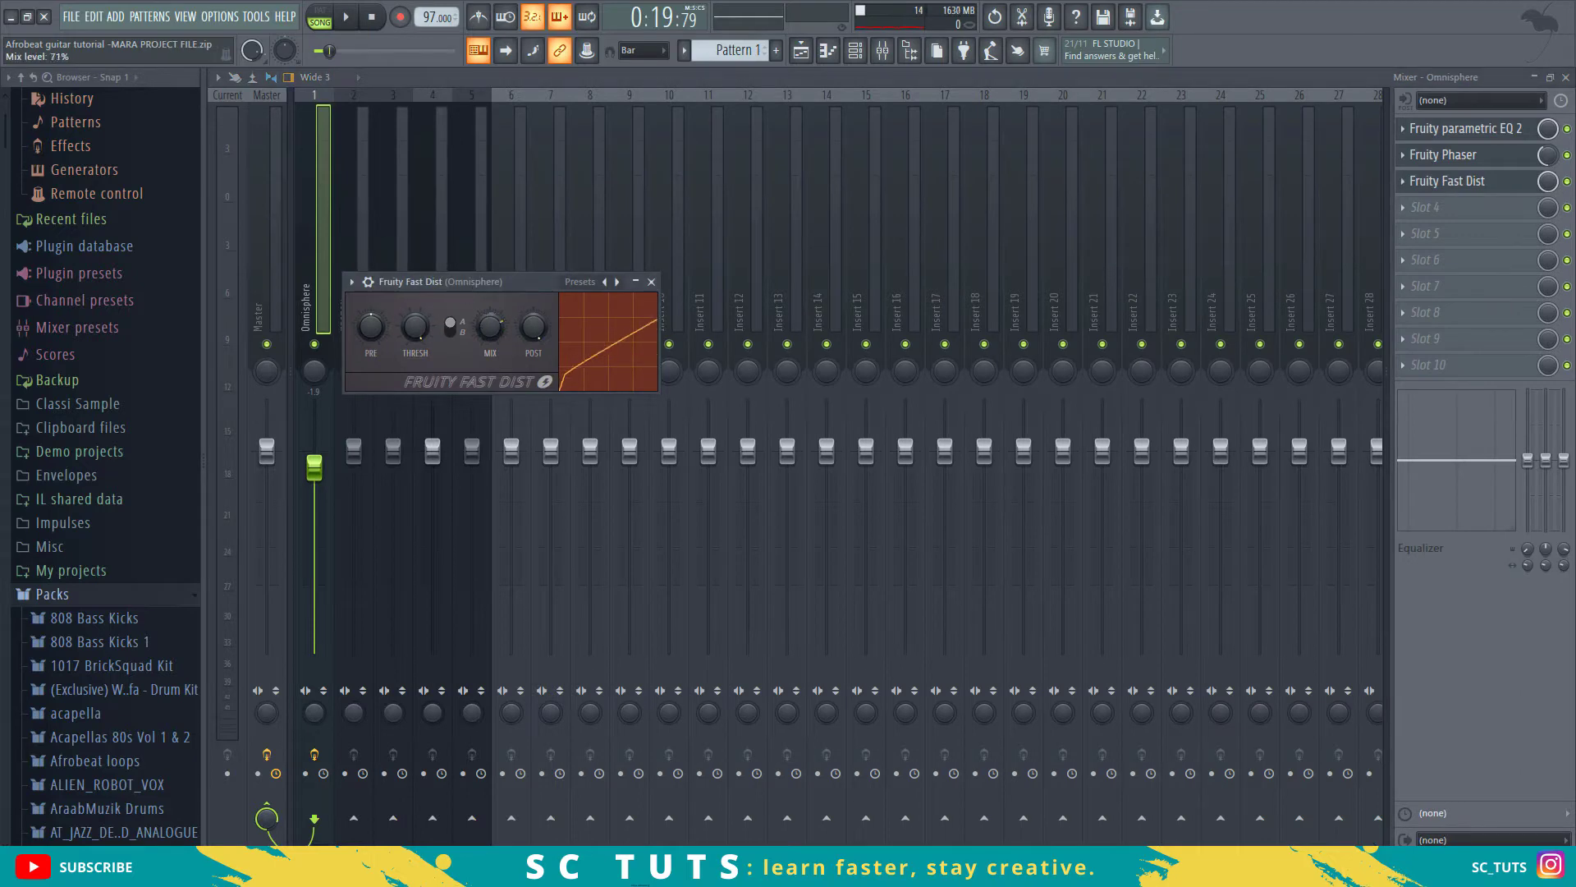
{"action": "left_click_drag", "start_coordinate": [481, 327], "coordinate": [481, 353]}
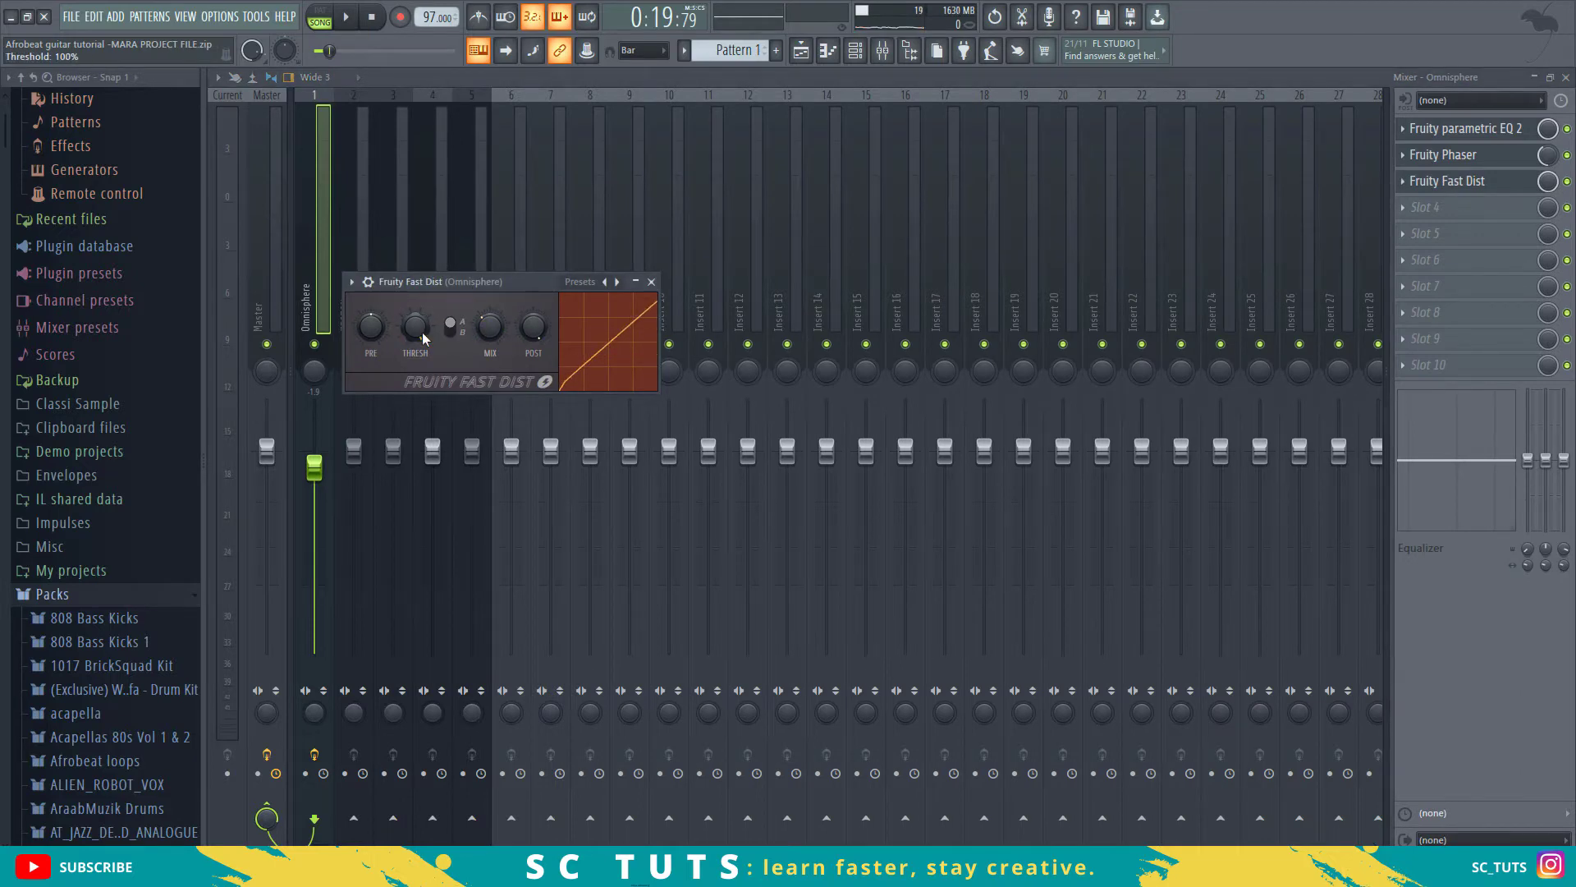
{"action": "key", "text": "space"}
{"action": "left_click", "coordinate": [451, 329]}
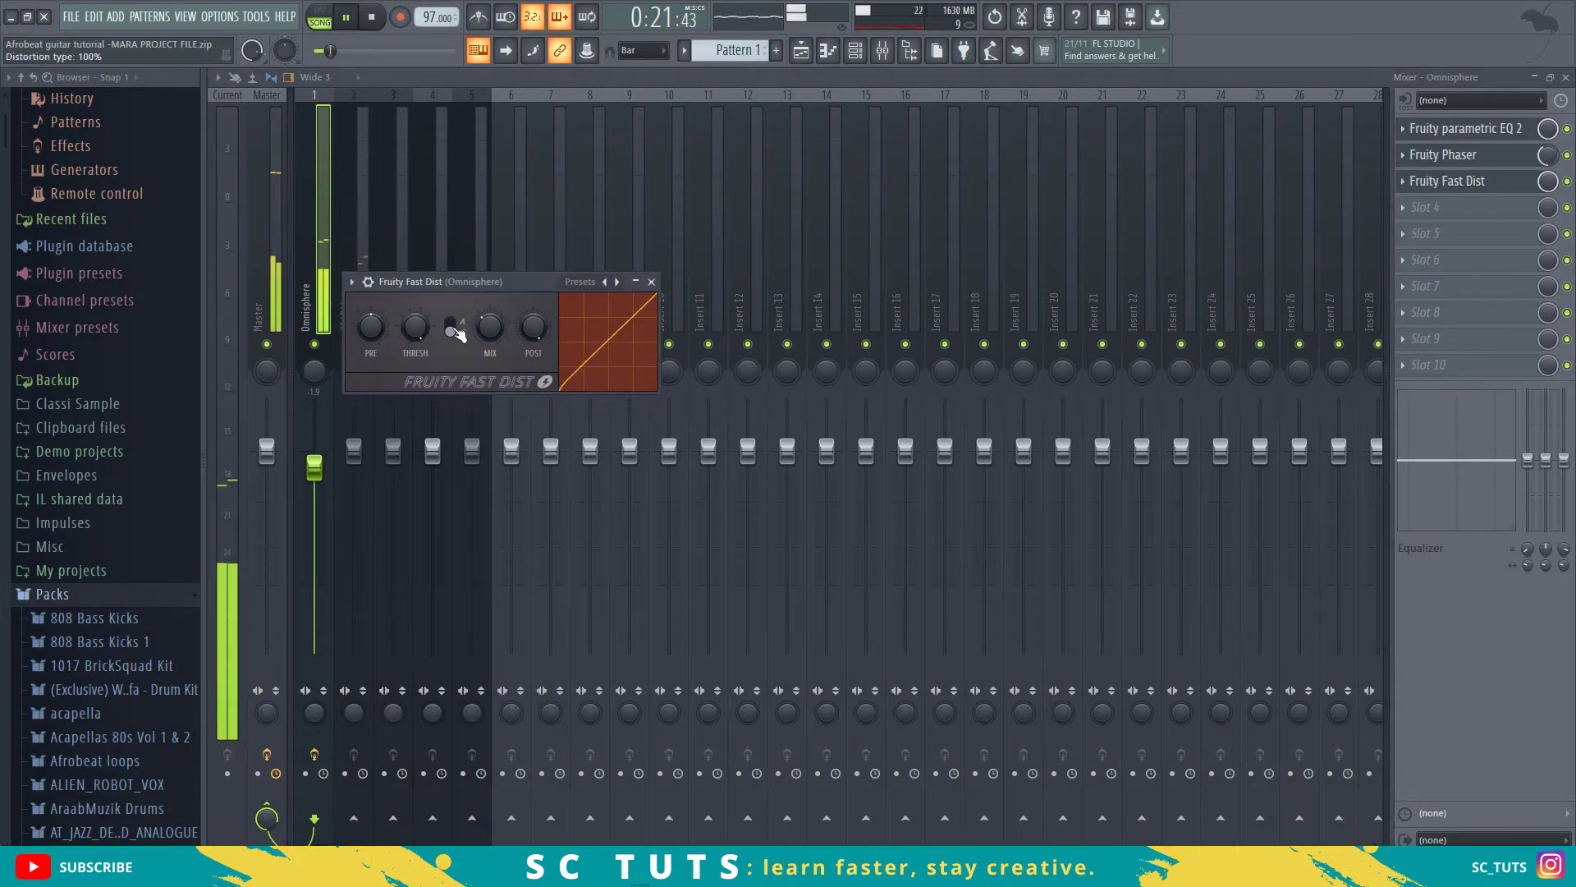
Step: Lower the Omnisphere mixer track's volume to -6.4 dB during playback and pan it to the left
{"action": "left_click_drag", "start_coordinate": [326, 484], "coordinate": [326, 523]}
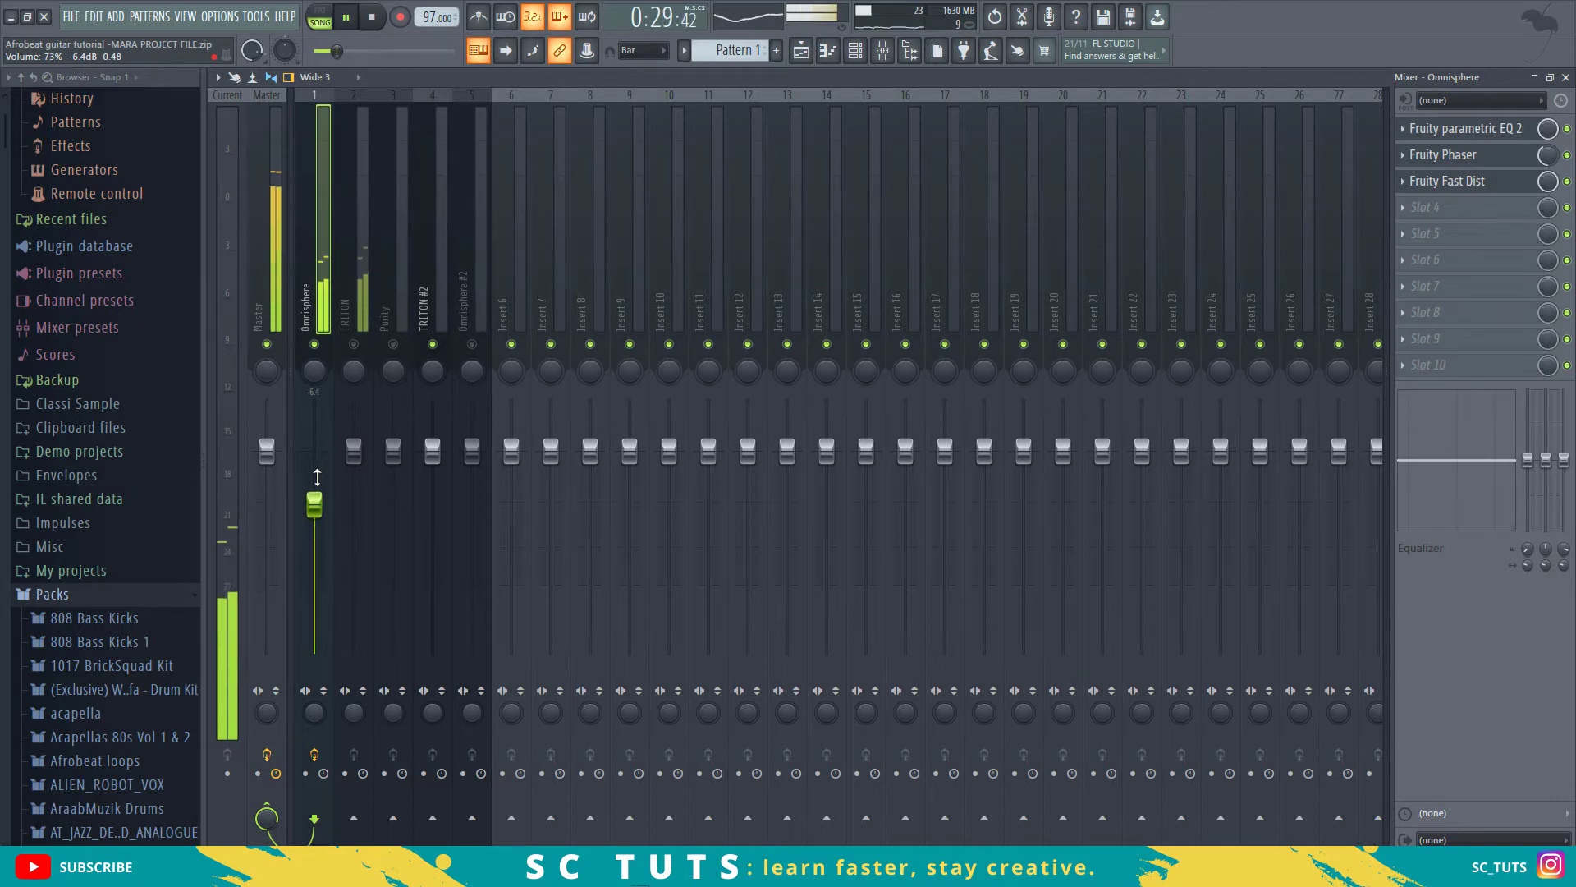
{"action": "key", "text": "space"}
{"action": "key", "text": "space"}
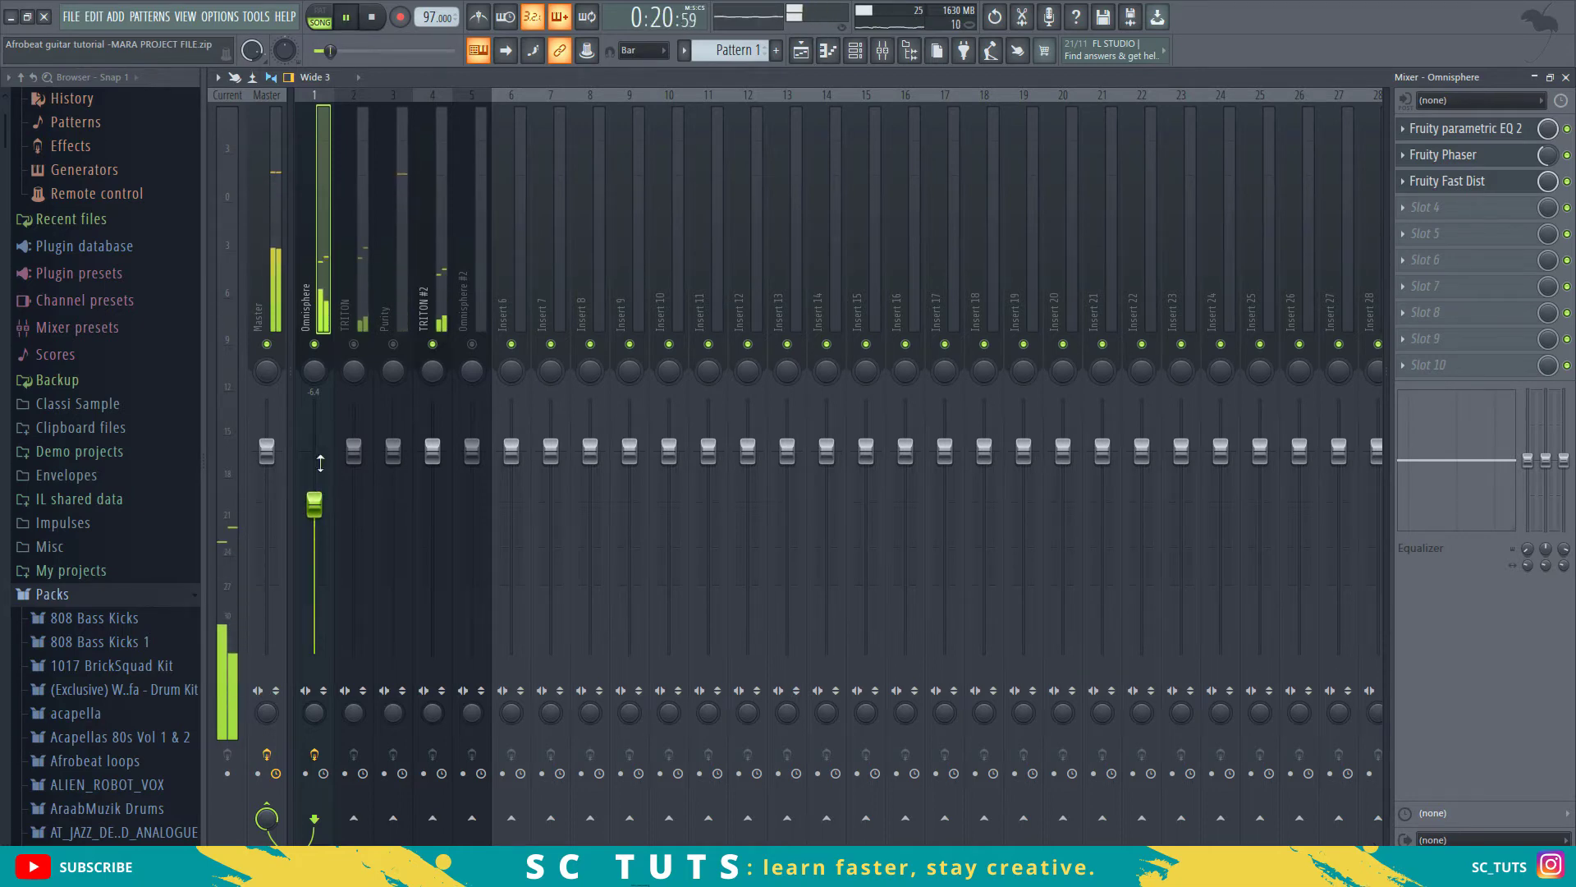
{"action": "key", "text": "space"}
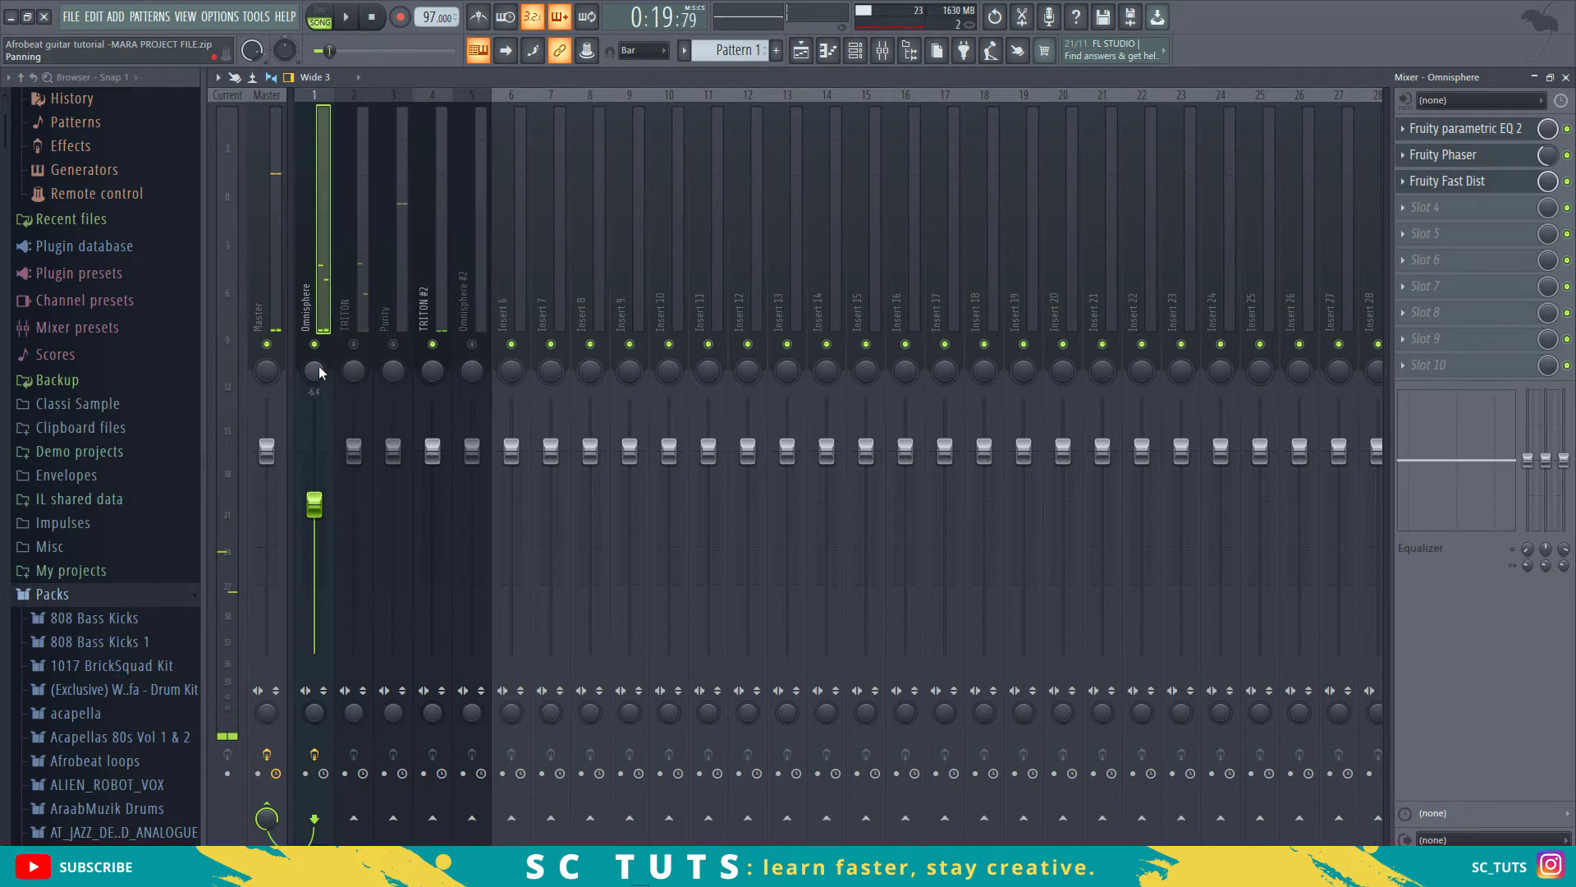
Step: Select the TRITON mixer track, unmute it and lower its volume to -4.4 dB while playing the song
{"action": "left_click", "coordinate": [361, 312]}
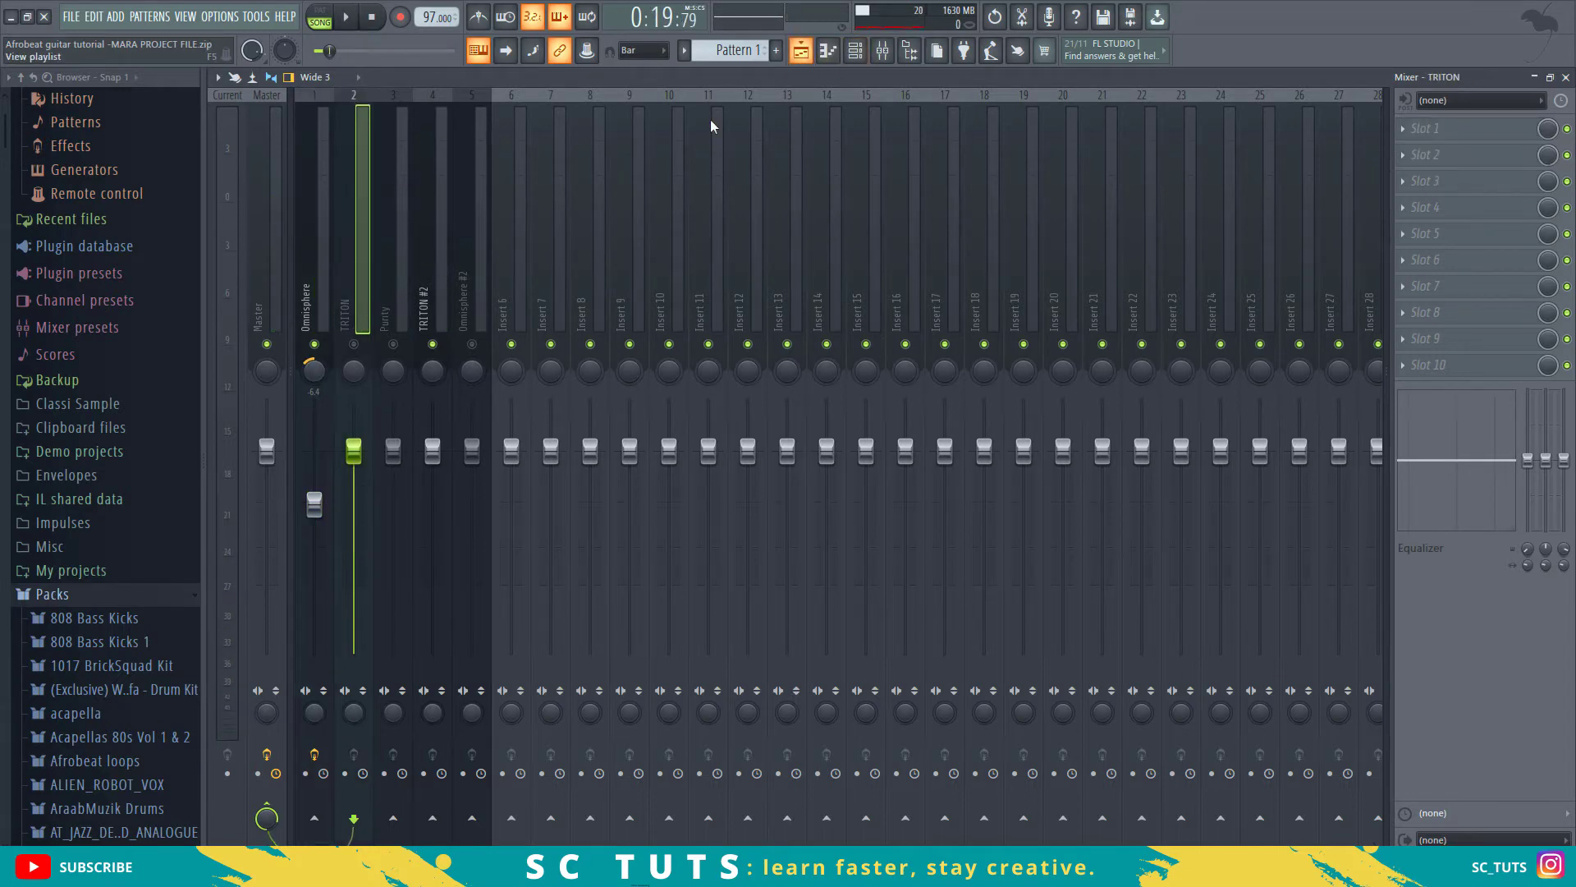
{"action": "left_click", "coordinate": [801, 53]}
{"action": "left_click", "coordinate": [882, 50]}
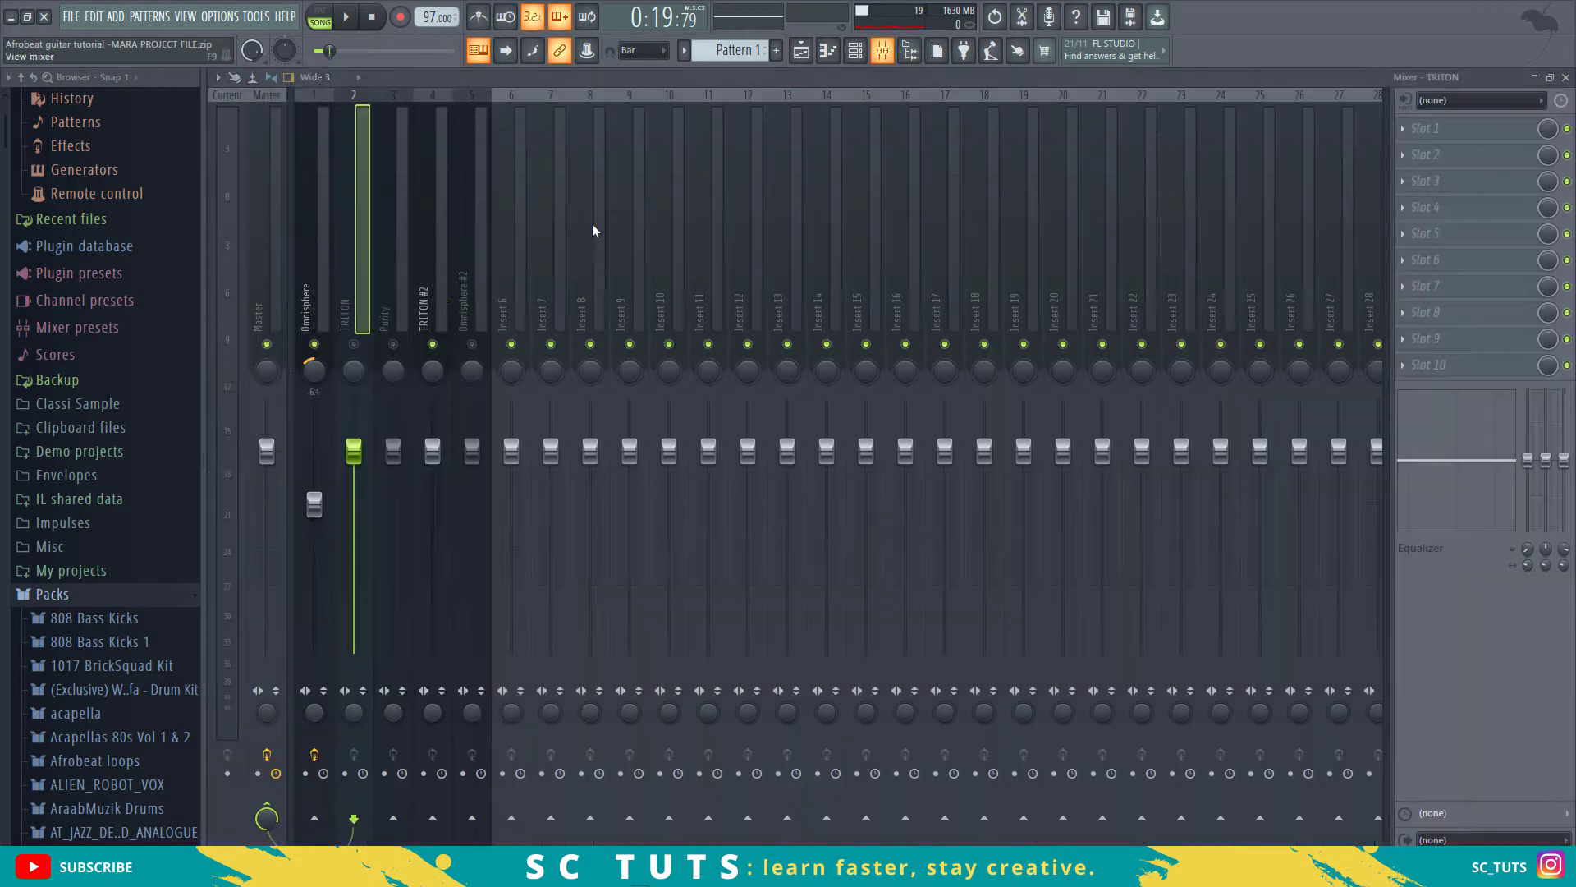
{"action": "key", "text": "space"}
{"action": "scroll", "coordinate": [353, 386], "scroll_direction": "up", "scroll_amount": 2}
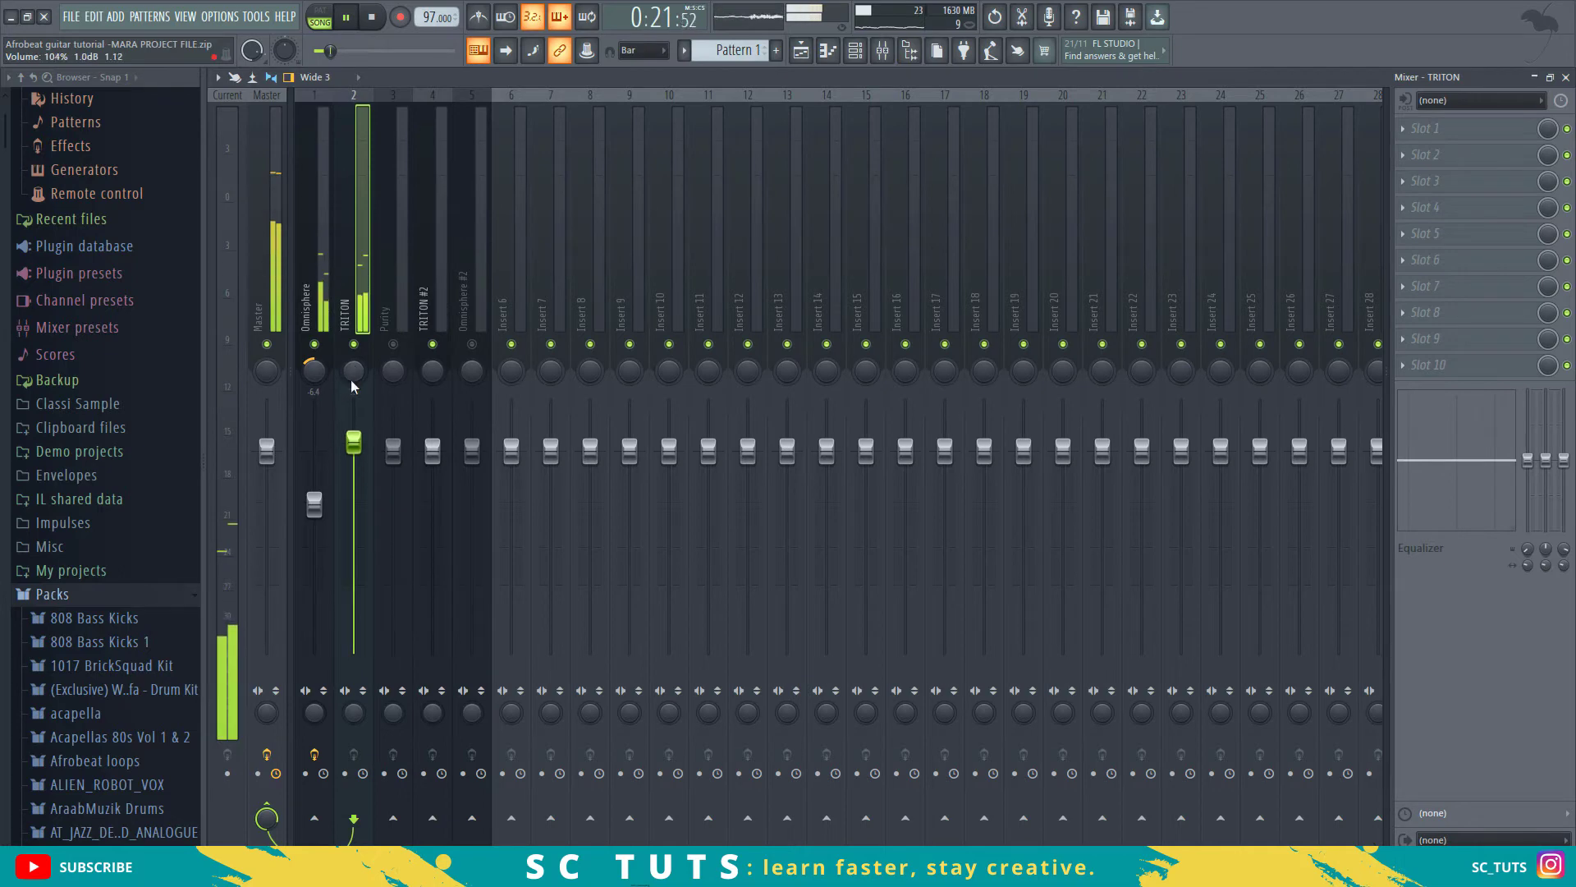
{"action": "key", "text": "space"}
{"action": "scroll", "coordinate": [353, 386], "scroll_direction": "down", "scroll_amount": 1}
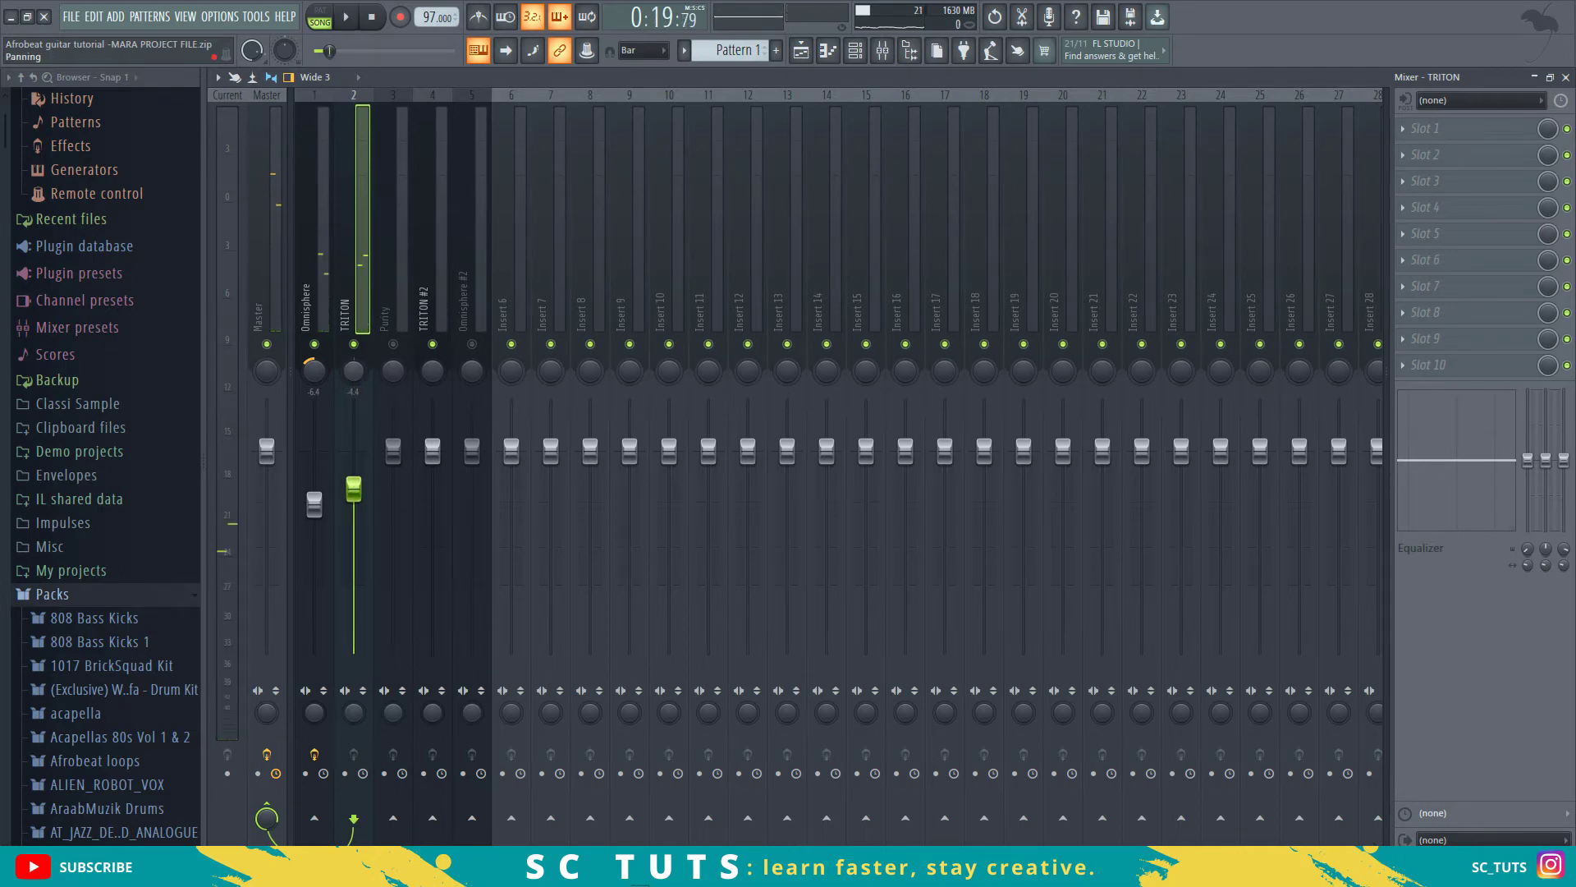
Step: Pan the TRITON mixer track to the right and lower its volume to -7.3 dB during playback
{"action": "key", "text": "space"}
{"action": "scroll", "coordinate": [353, 489], "scroll_direction": "up", "scroll_amount": 2}
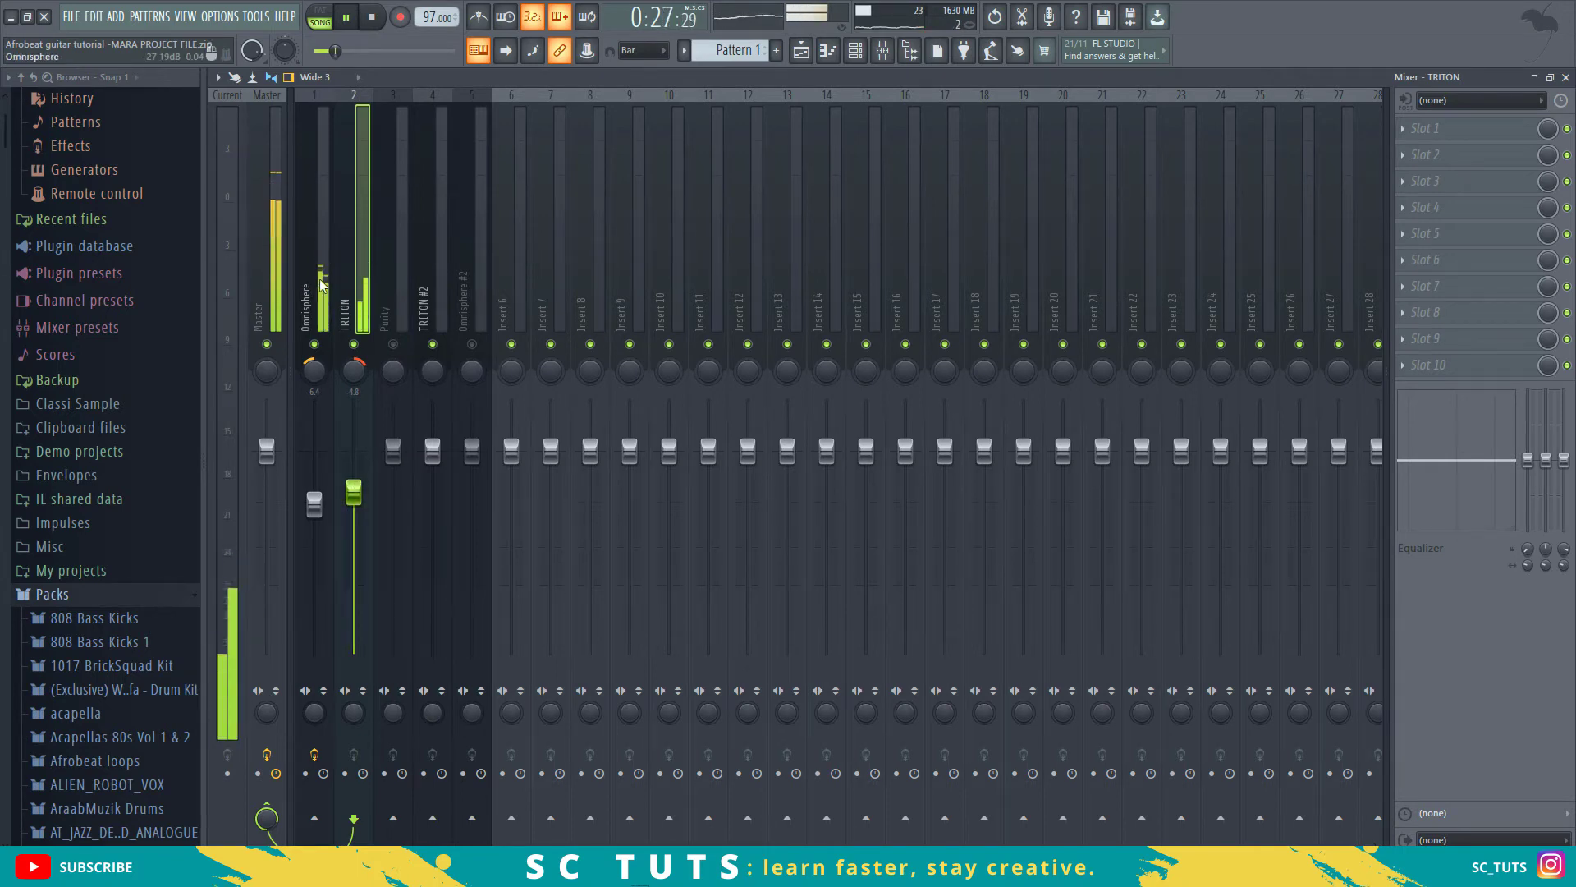
{"action": "left_click_drag", "start_coordinate": [354, 493], "coordinate": [354, 513]}
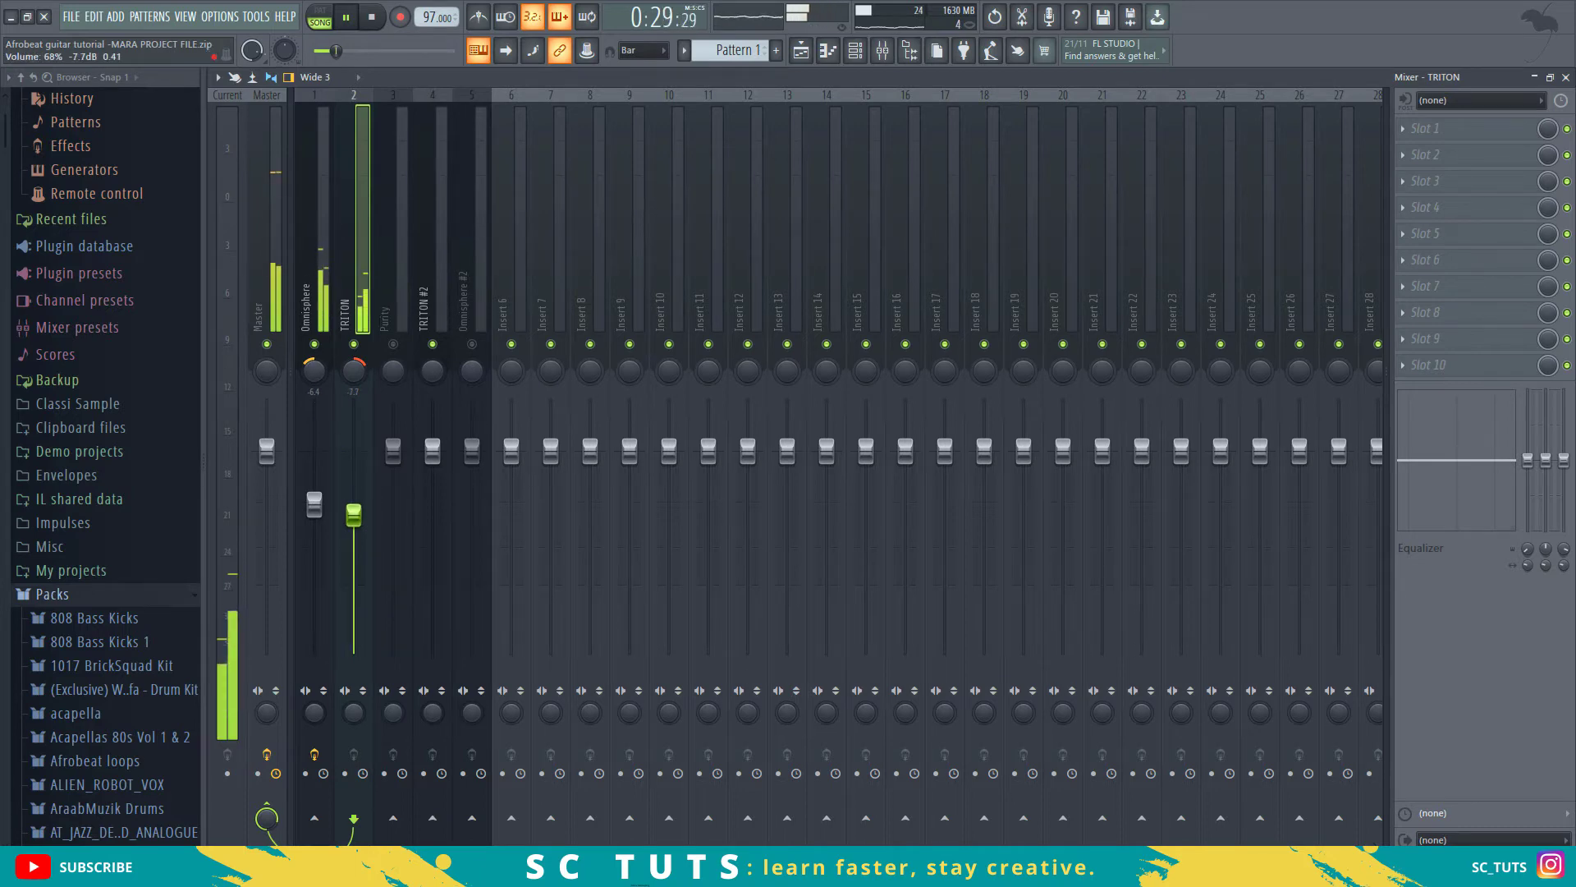
{"action": "key", "text": "space"}
{"action": "key", "text": "space"}
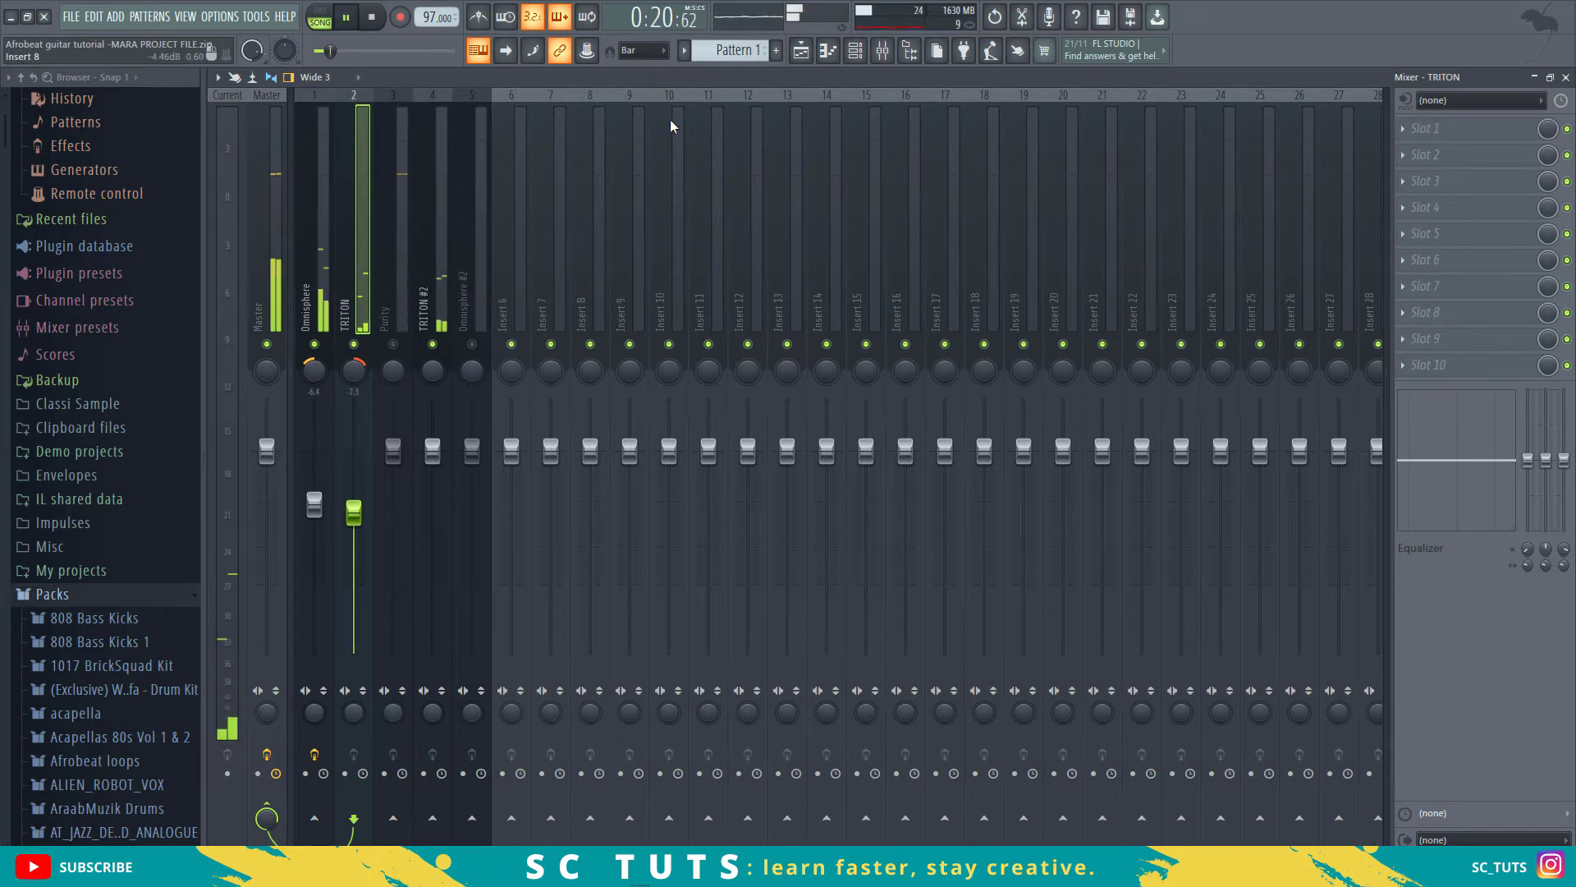
Step: Check which channel Pattern 8 uses, mute the TRITON #2 mixer track, and listen with the TRITON track selected
{"action": "key", "text": "F5"}
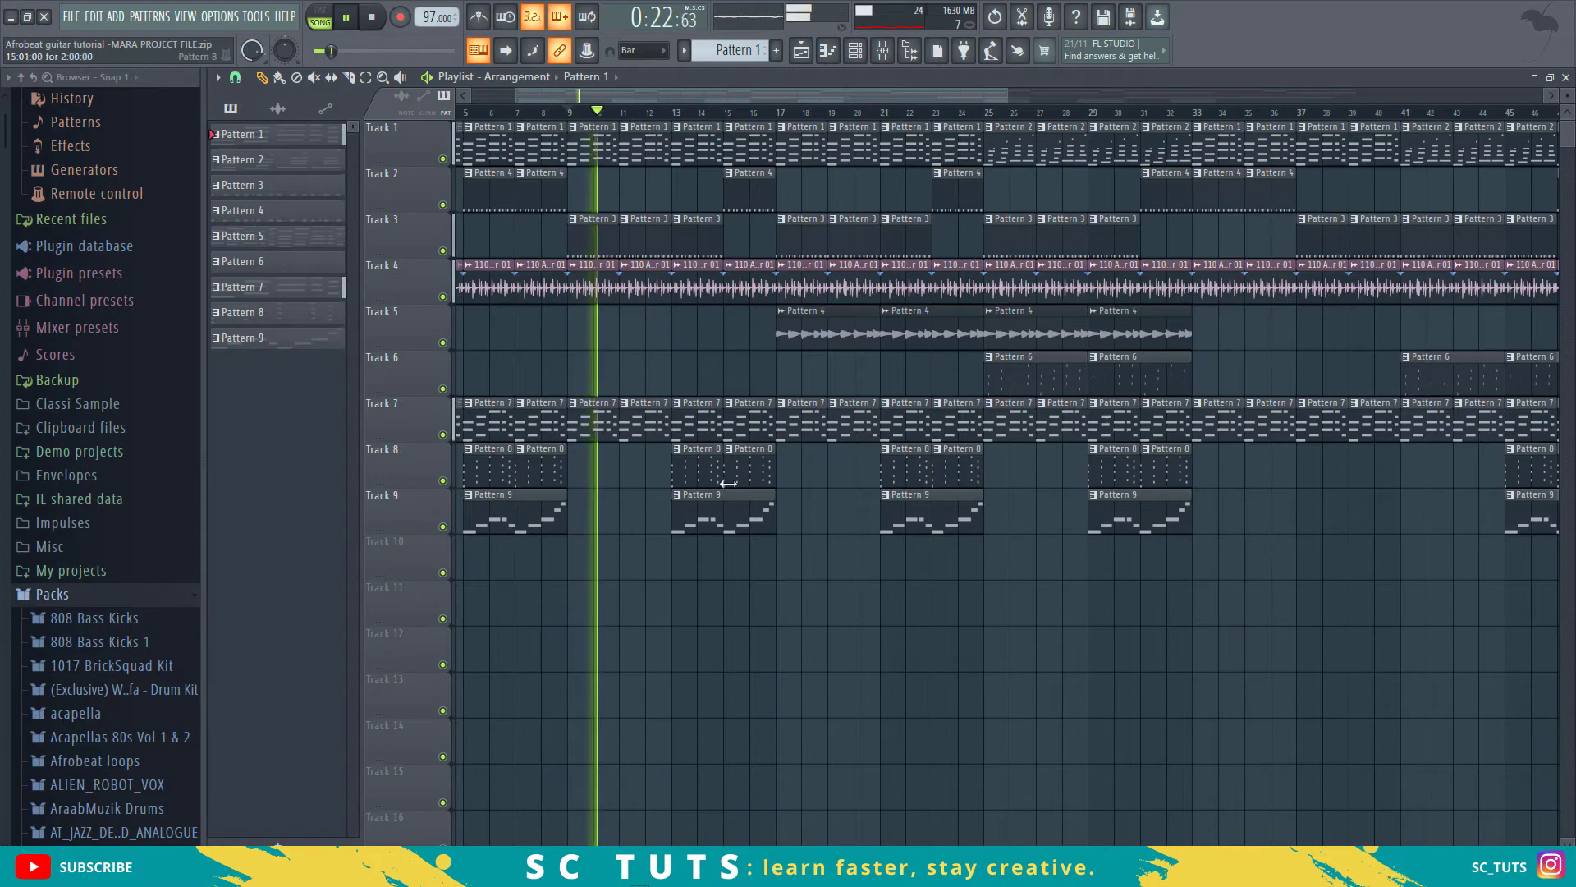
{"action": "key", "text": "space"}
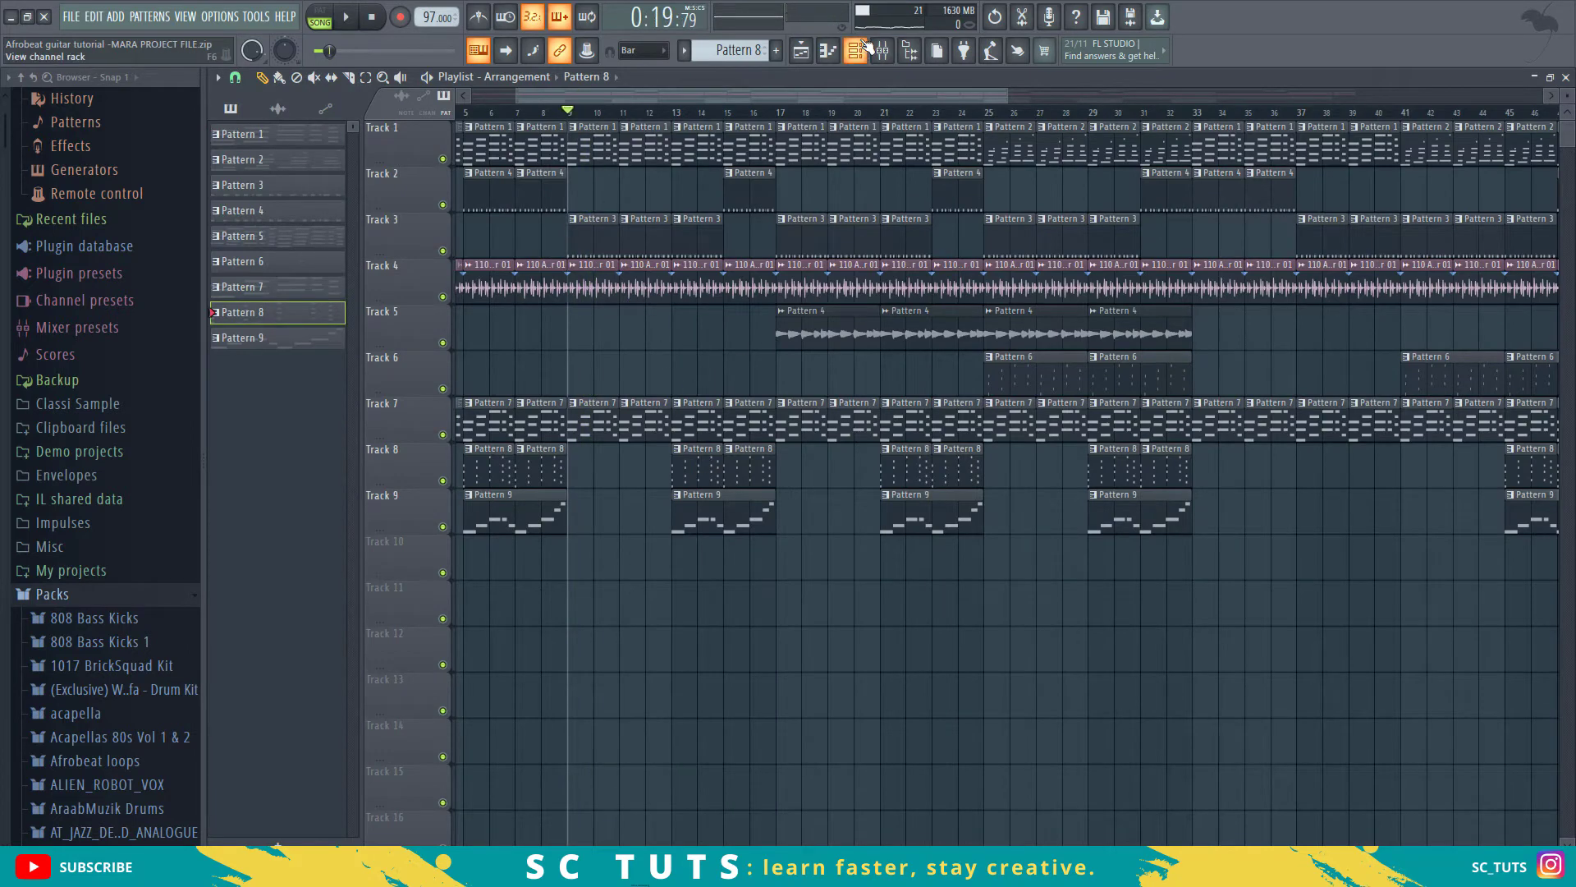
{"action": "left_click", "coordinate": [863, 46]}
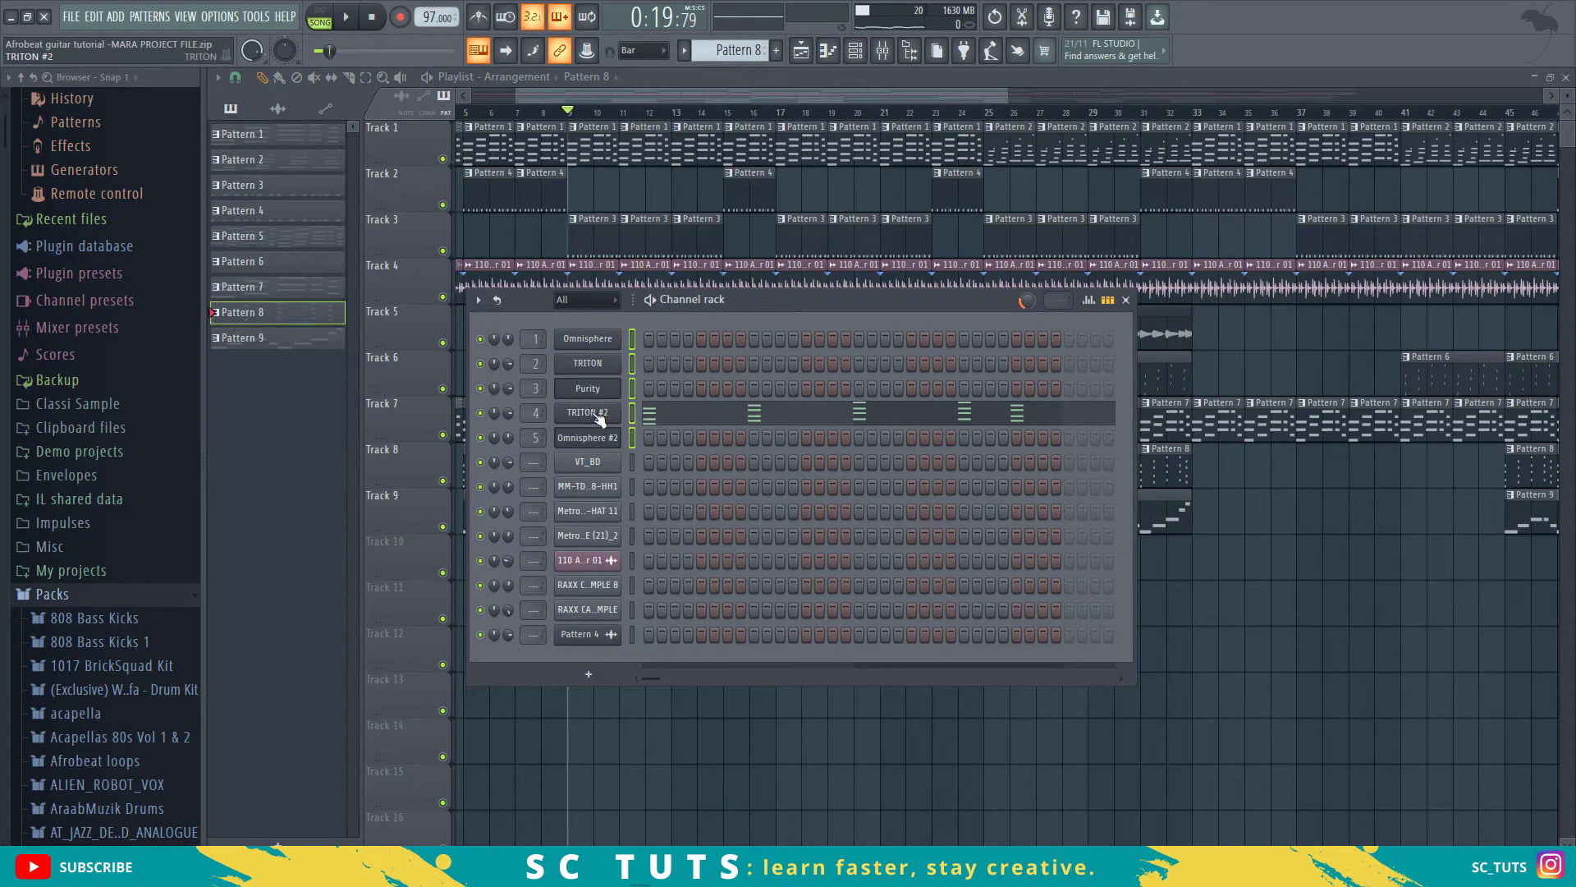
{"action": "left_click", "coordinate": [909, 54]}
{"action": "left_click", "coordinate": [882, 51]}
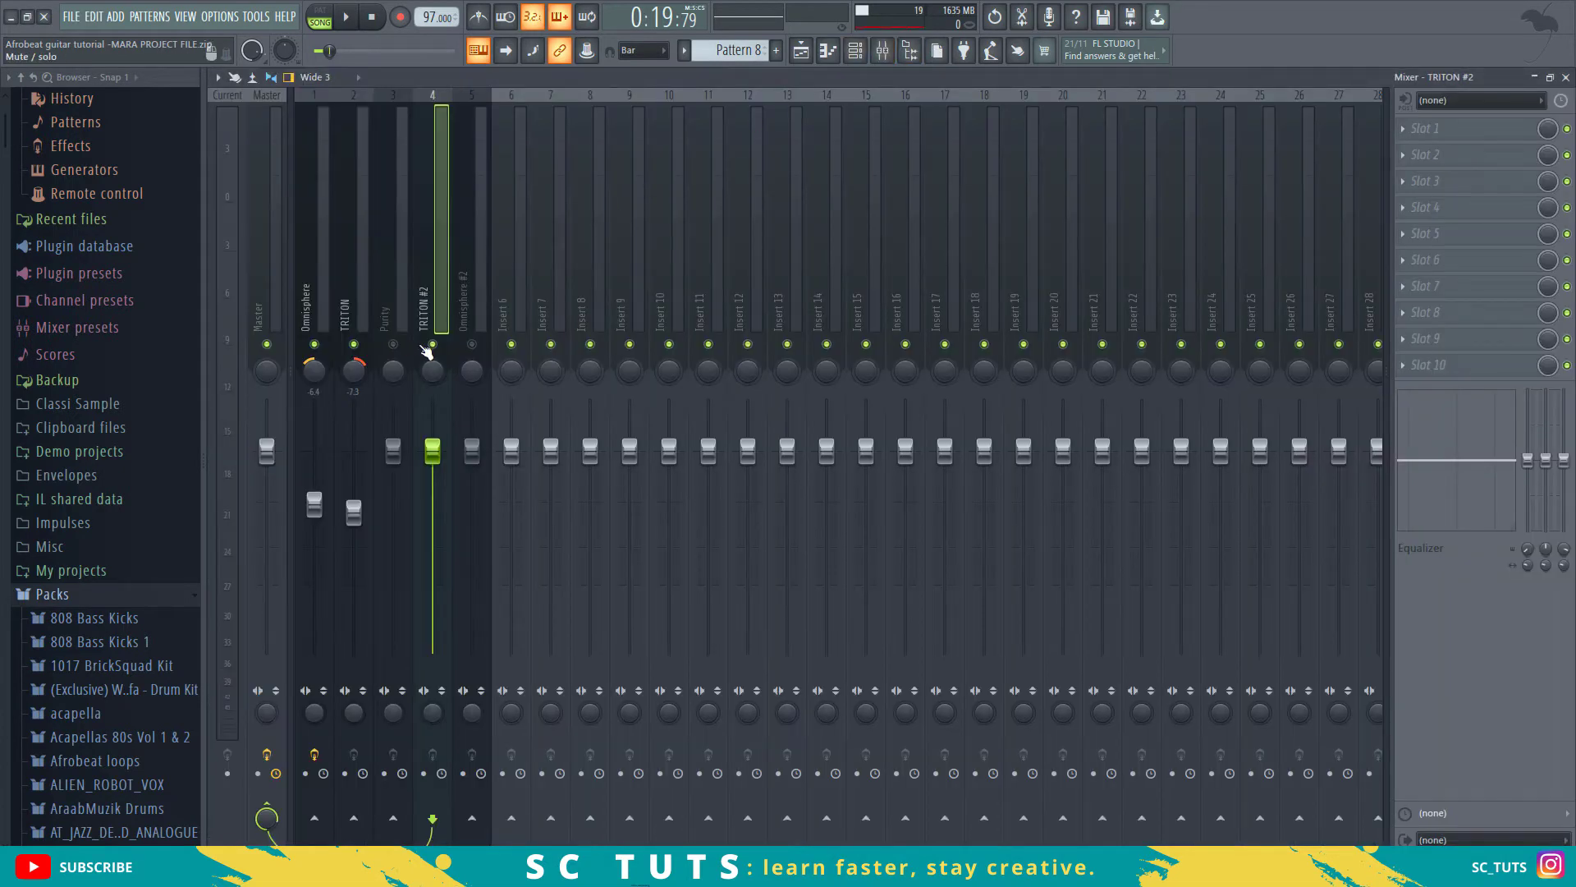
{"action": "left_click", "coordinate": [343, 318]}
{"action": "key", "text": "space"}
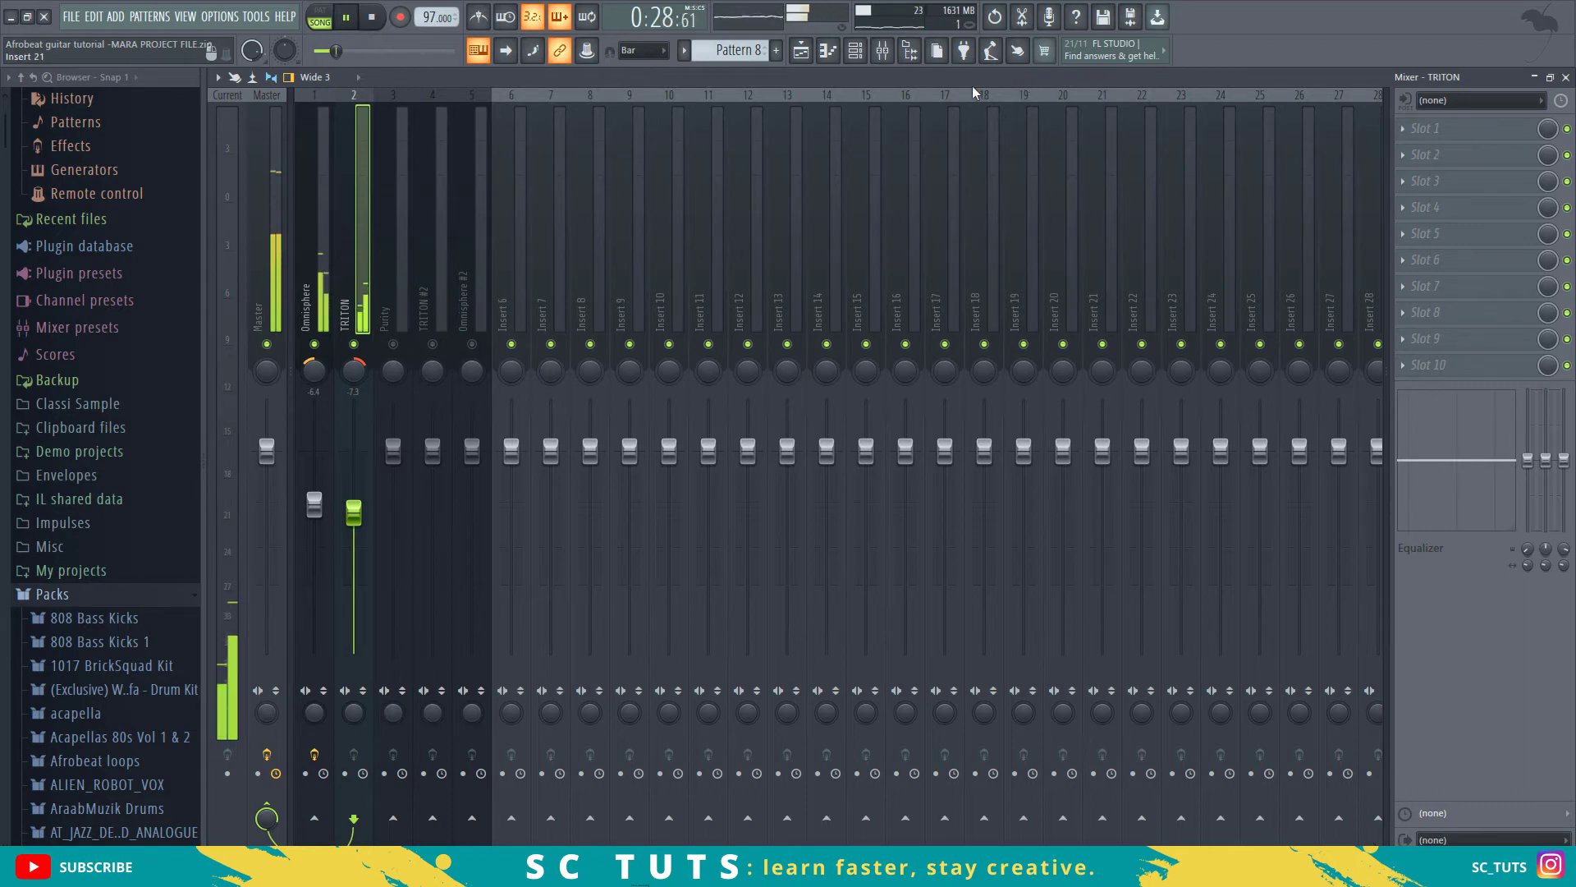
{"action": "key", "text": "space"}
Step: Load Fruity Parametric EQ 2 in slot 1 of the TRITON track, cutting lows around 197 Hz with band 1 and boosting band 6 near 3.7 kHz
{"action": "left_click", "coordinate": [1426, 128]}
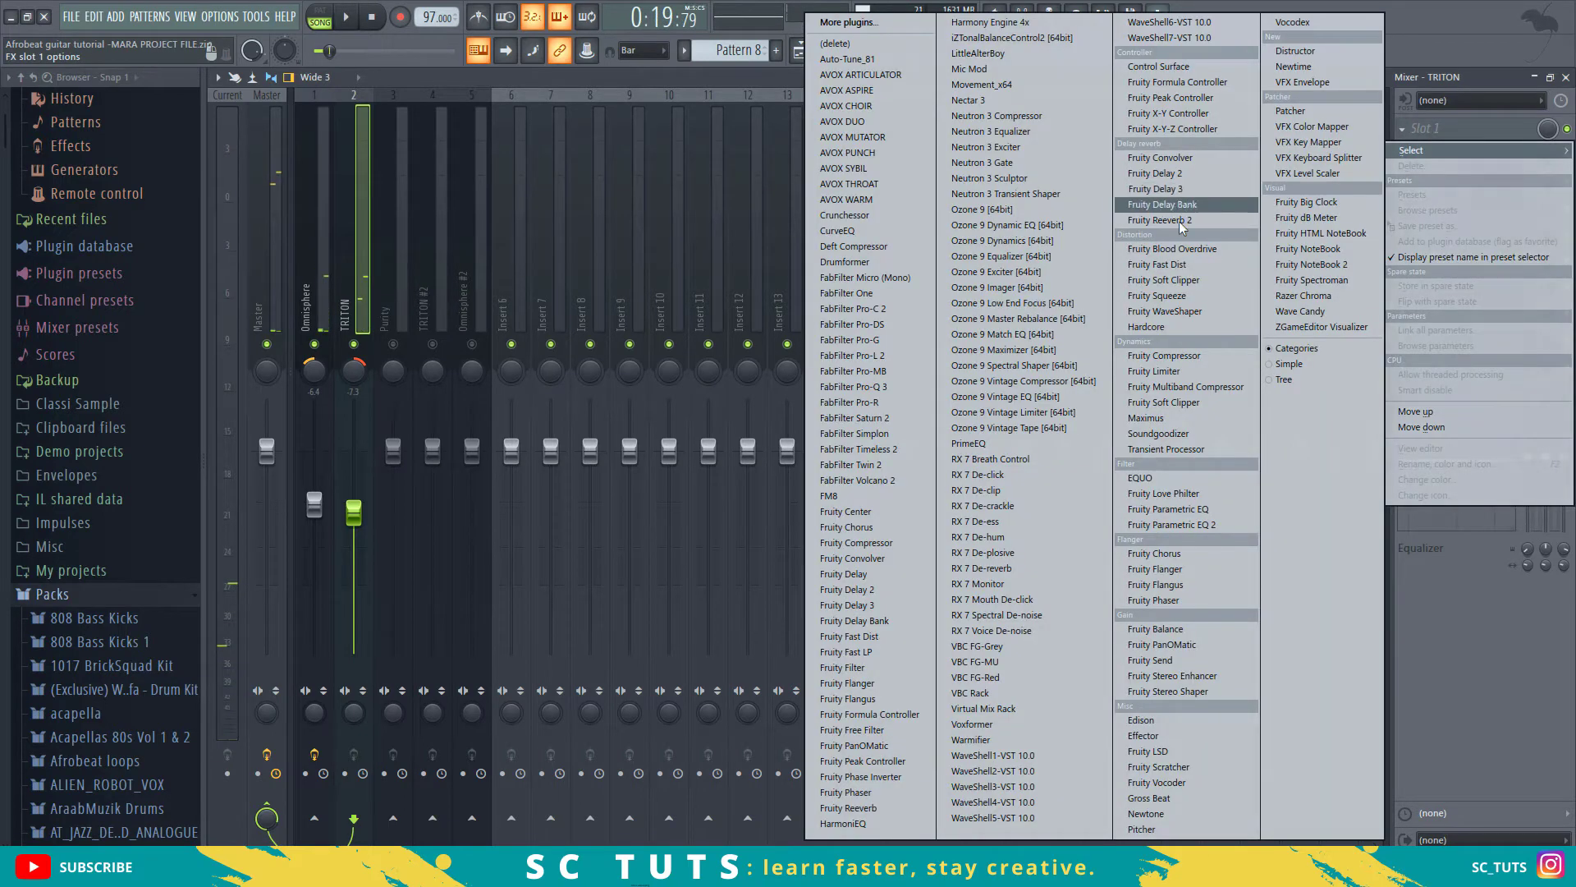
{"action": "left_click", "coordinate": [1182, 524]}
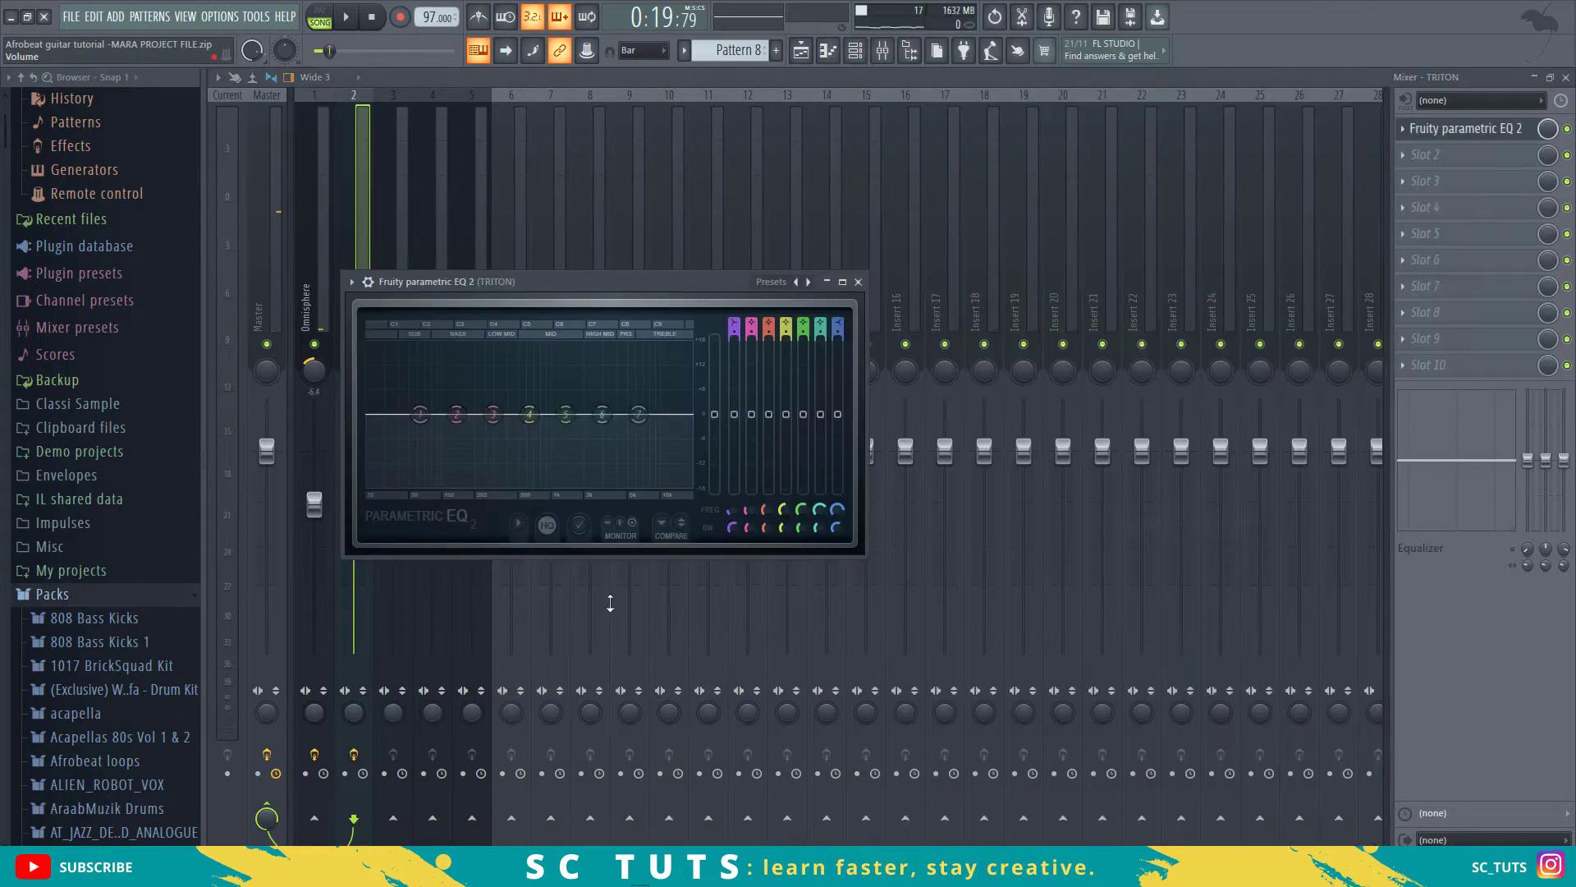
{"action": "key", "text": "space"}
{"action": "left_click_drag", "start_coordinate": [419, 413], "coordinate": [462, 484]}
{"action": "scroll", "coordinate": [463, 484], "scroll_direction": "down", "scroll_amount": 2}
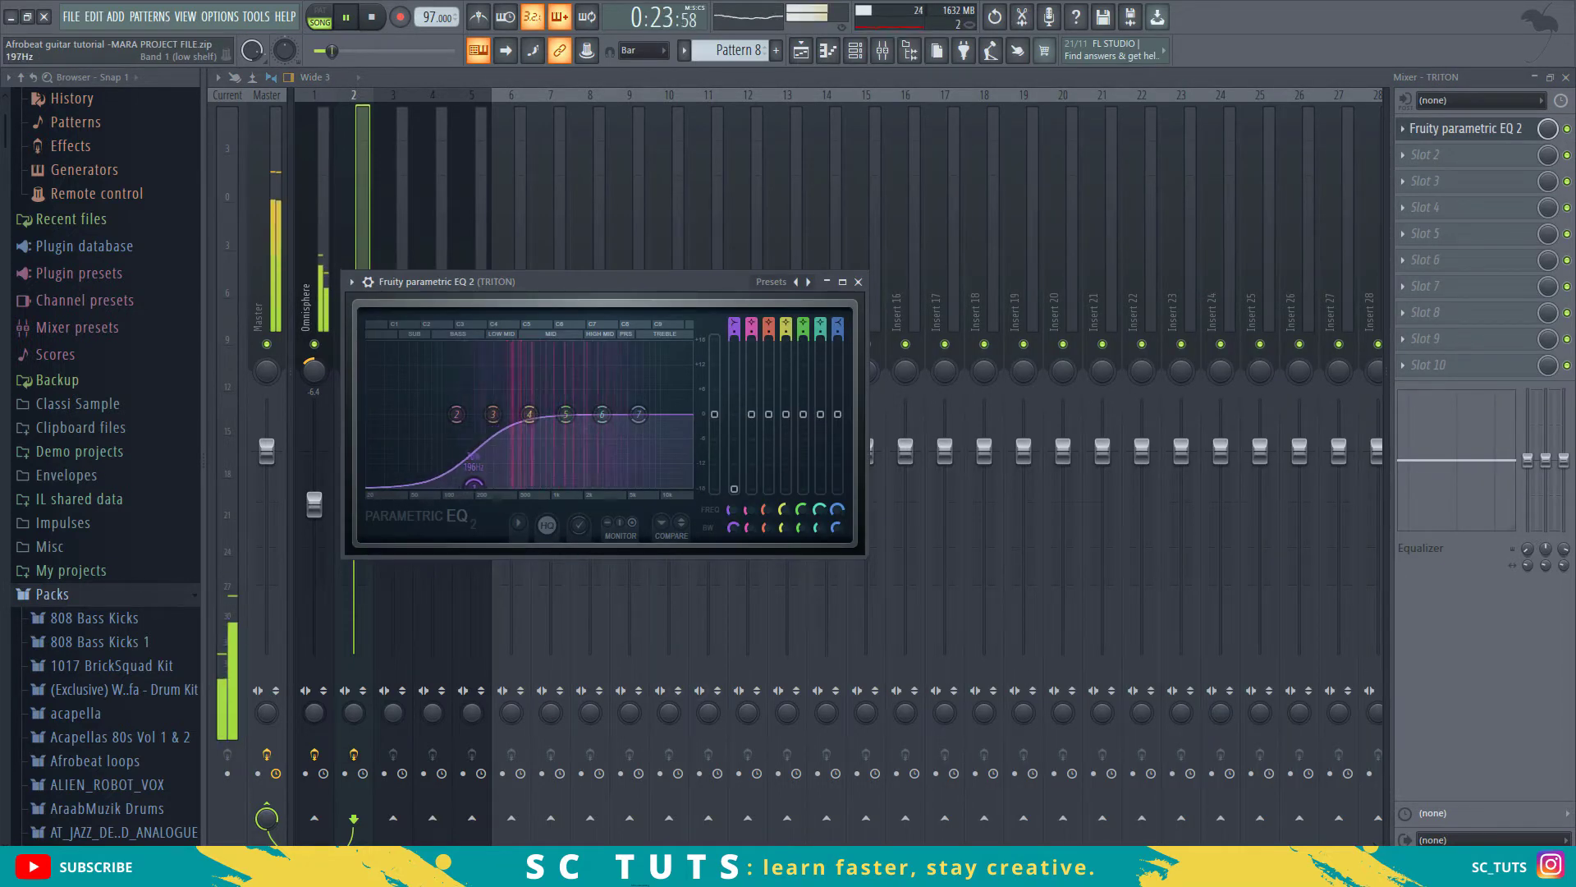
{"action": "left_click_drag", "start_coordinate": [566, 414], "coordinate": [620, 403]}
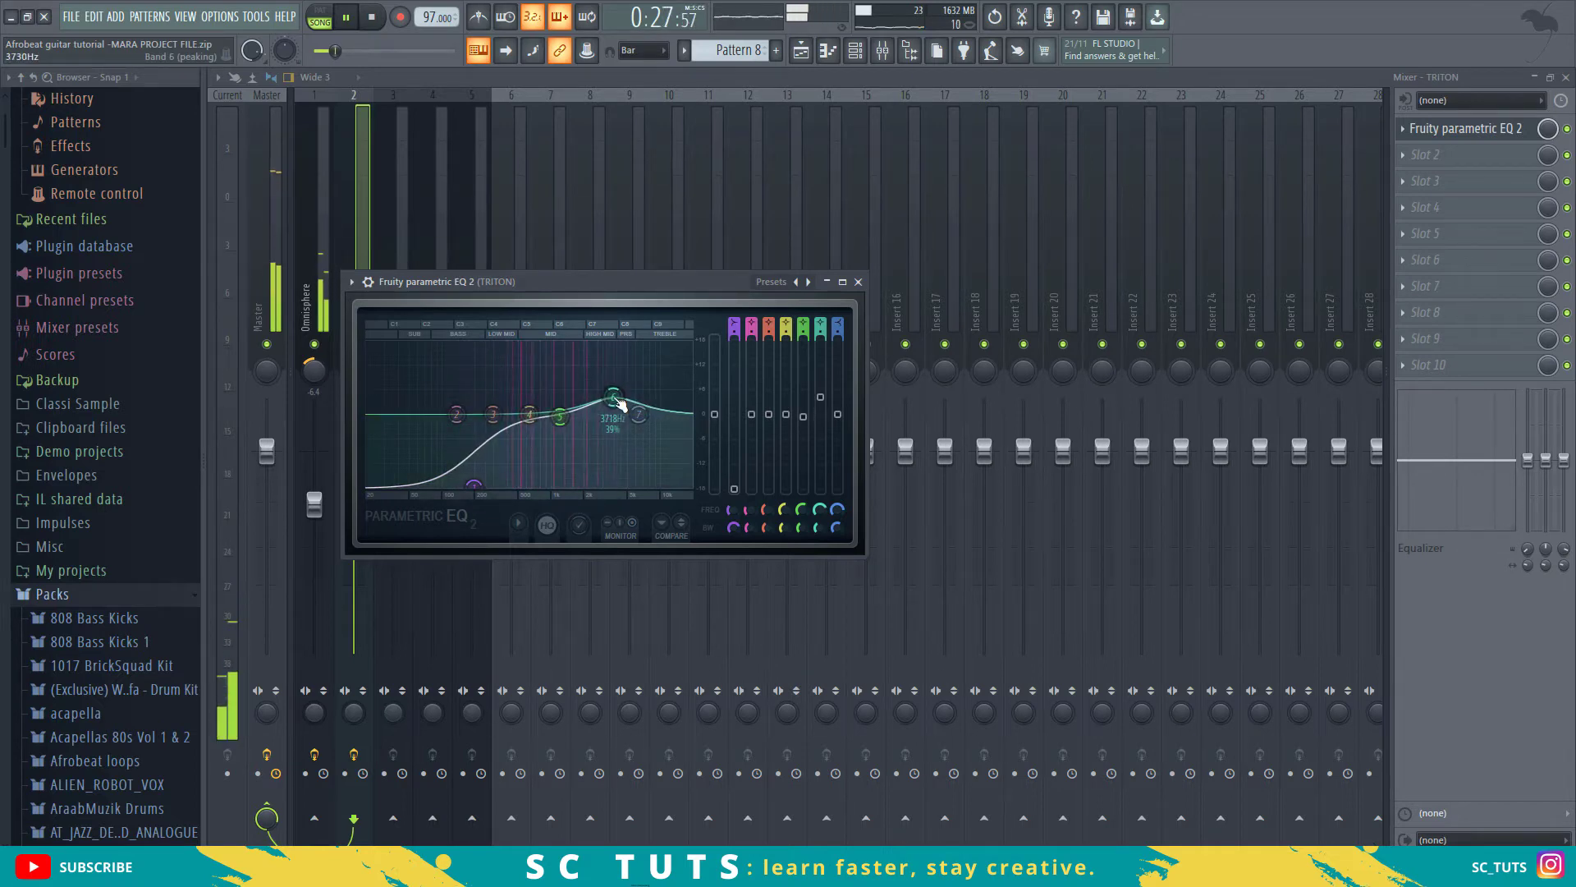
{"action": "left_click", "coordinate": [858, 282]}
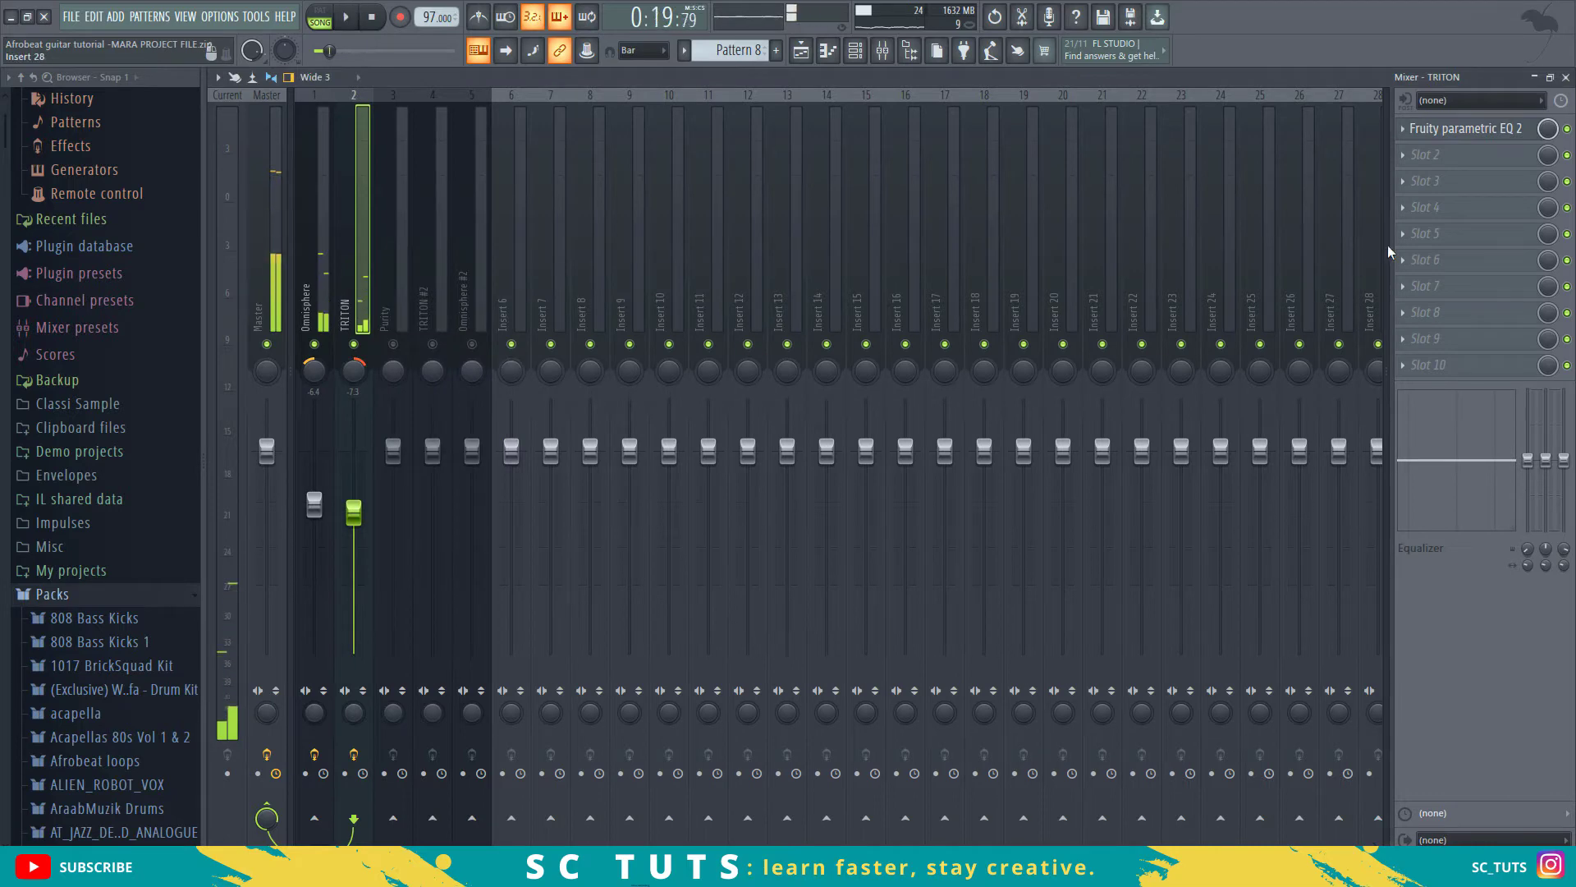
Step: Load Fruity Reeverb 2 in slot 2 of the TRITON track, enlarge its room size and set the low cut to 325 Hz
{"action": "left_click", "coordinate": [1496, 160]}
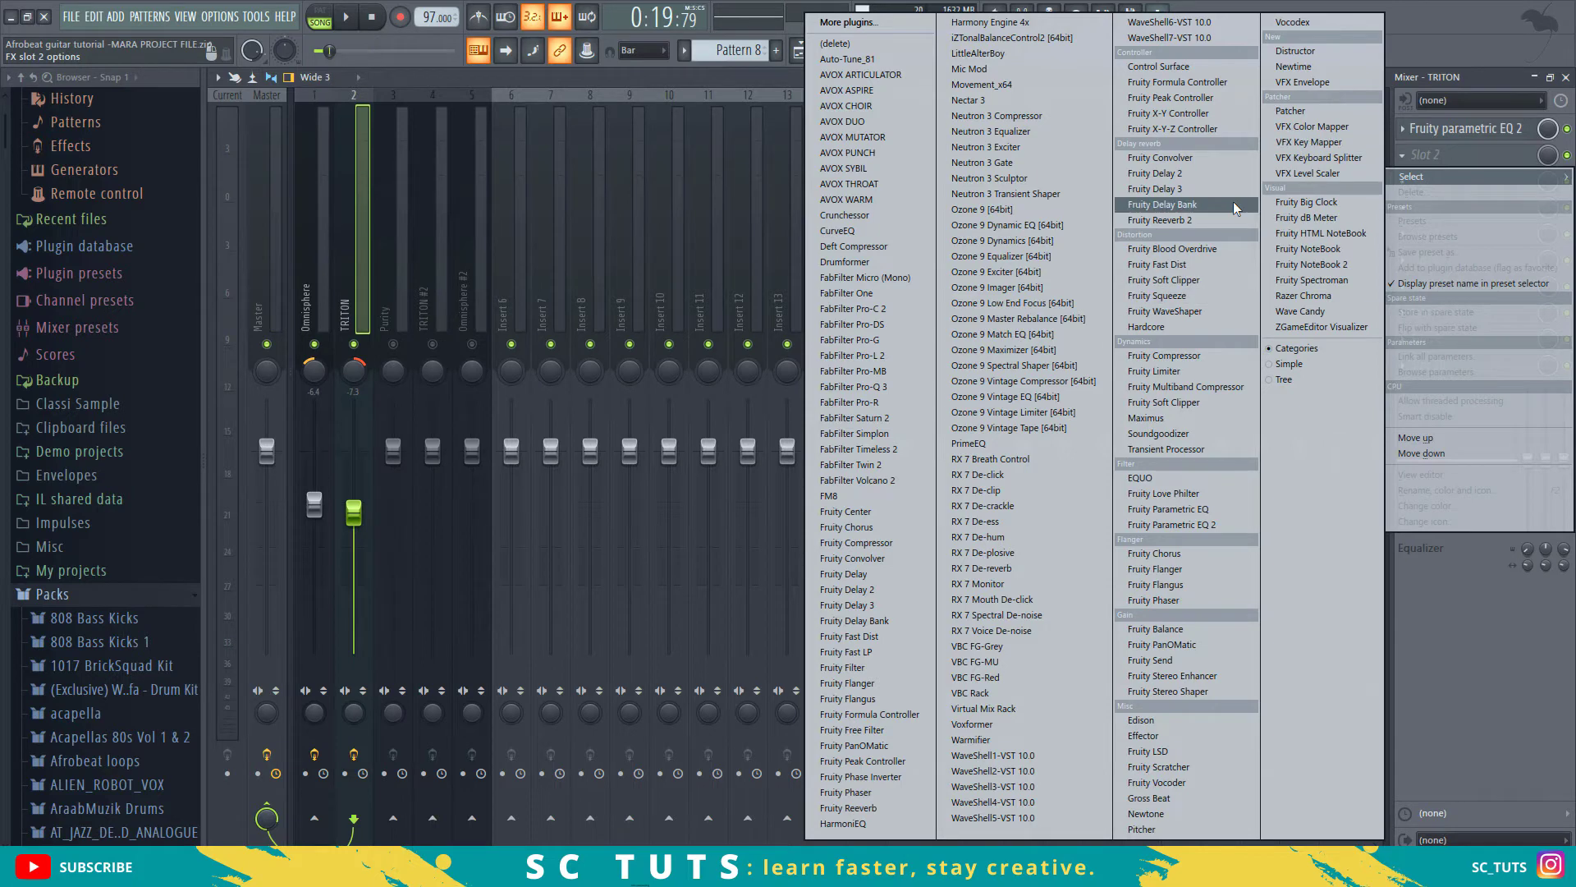
{"action": "left_click", "coordinate": [1208, 226]}
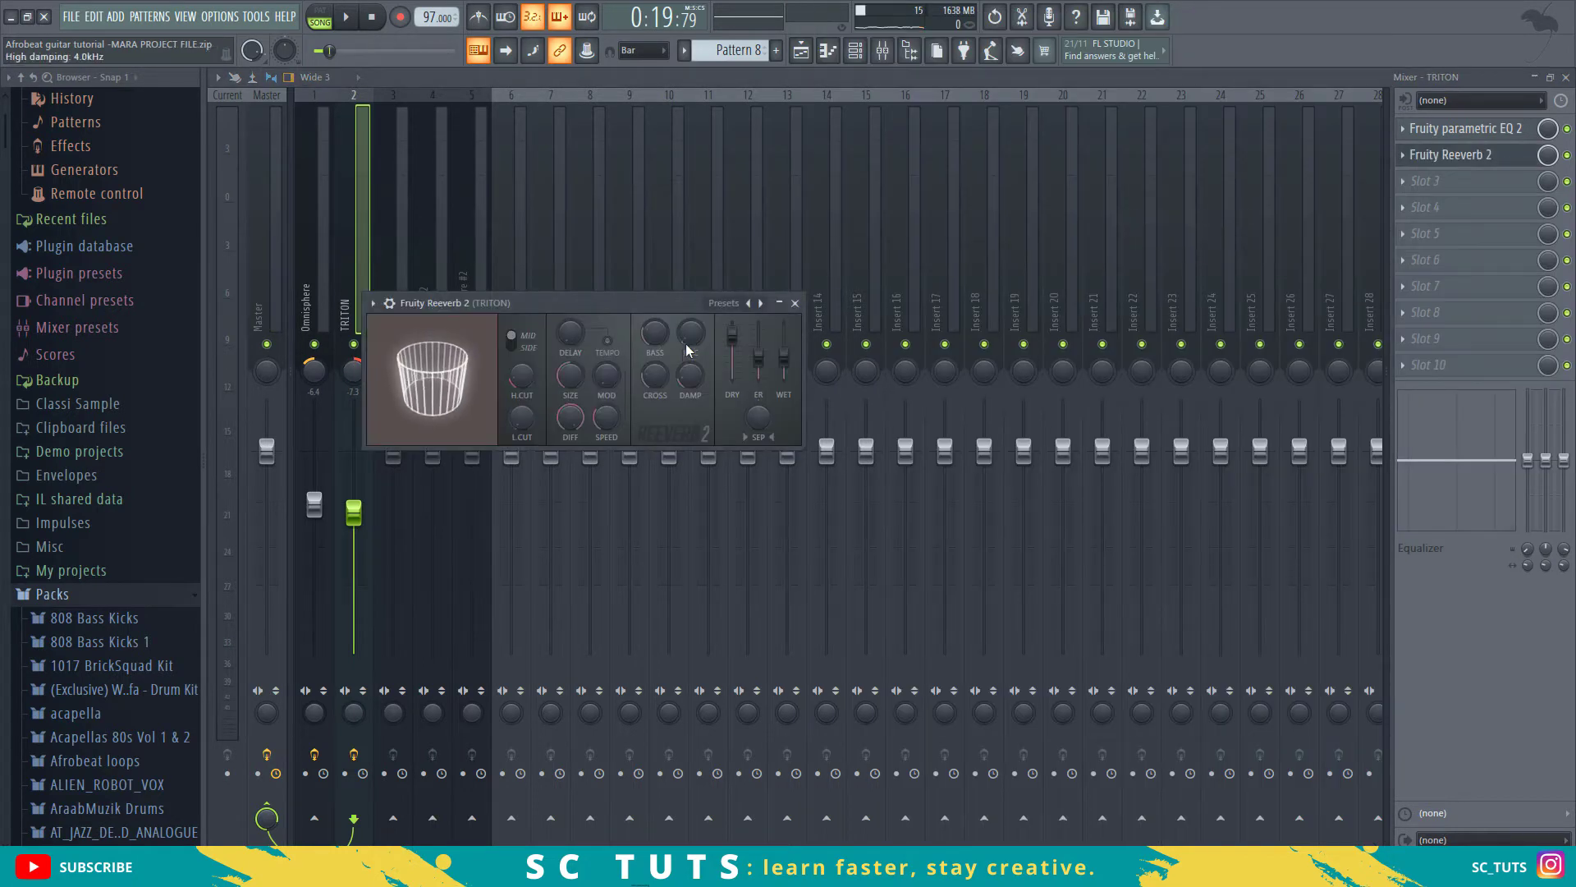
{"action": "key", "text": "space"}
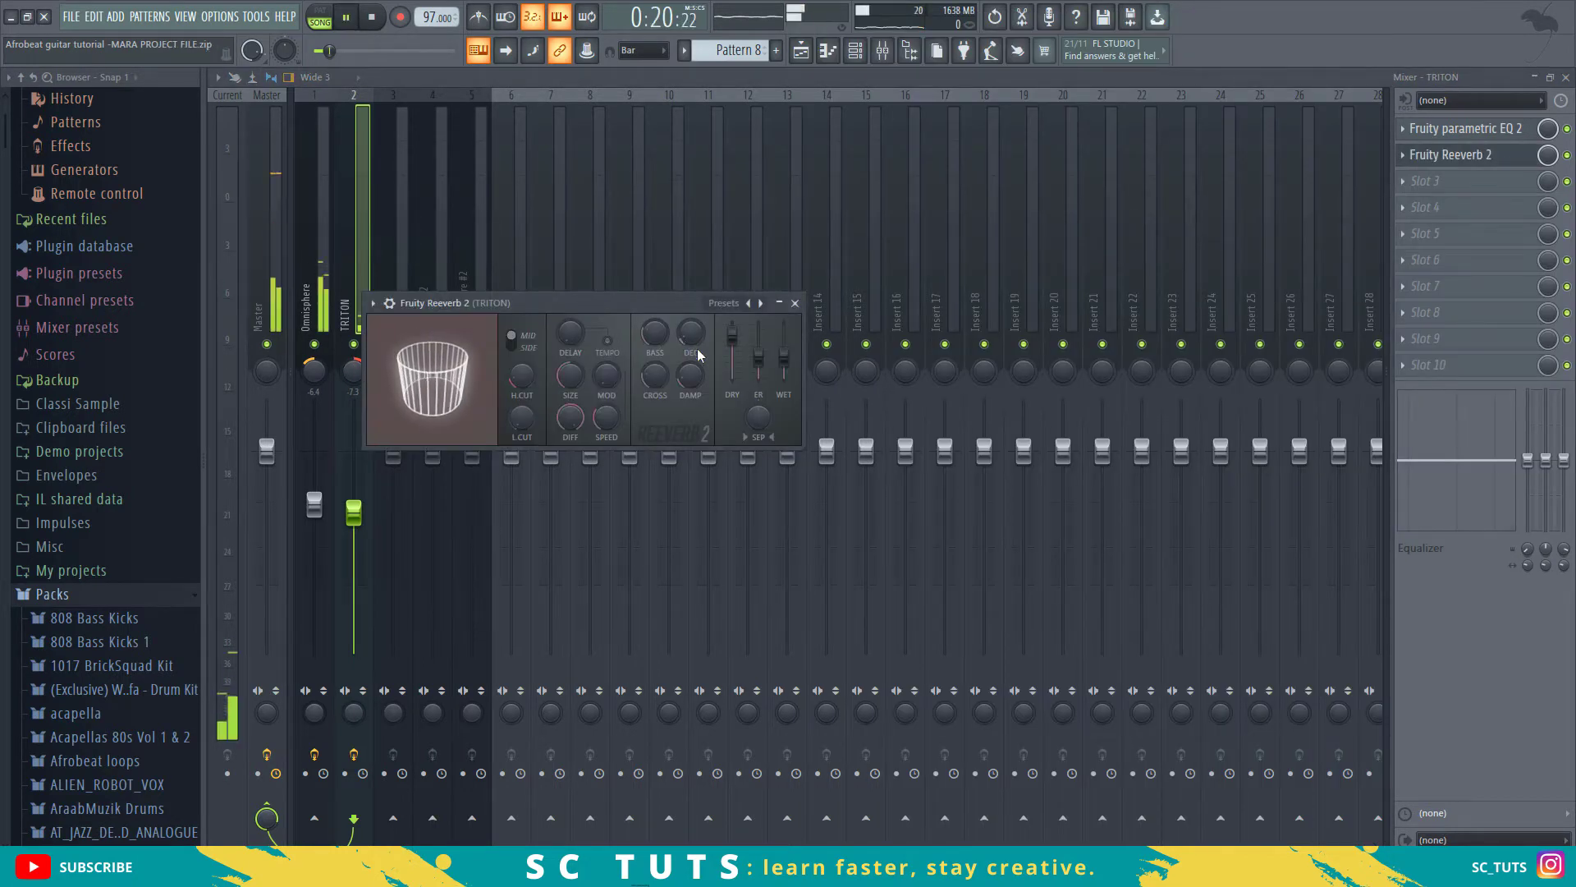
{"action": "left_click_drag", "start_coordinate": [570, 376], "coordinate": [570, 332]}
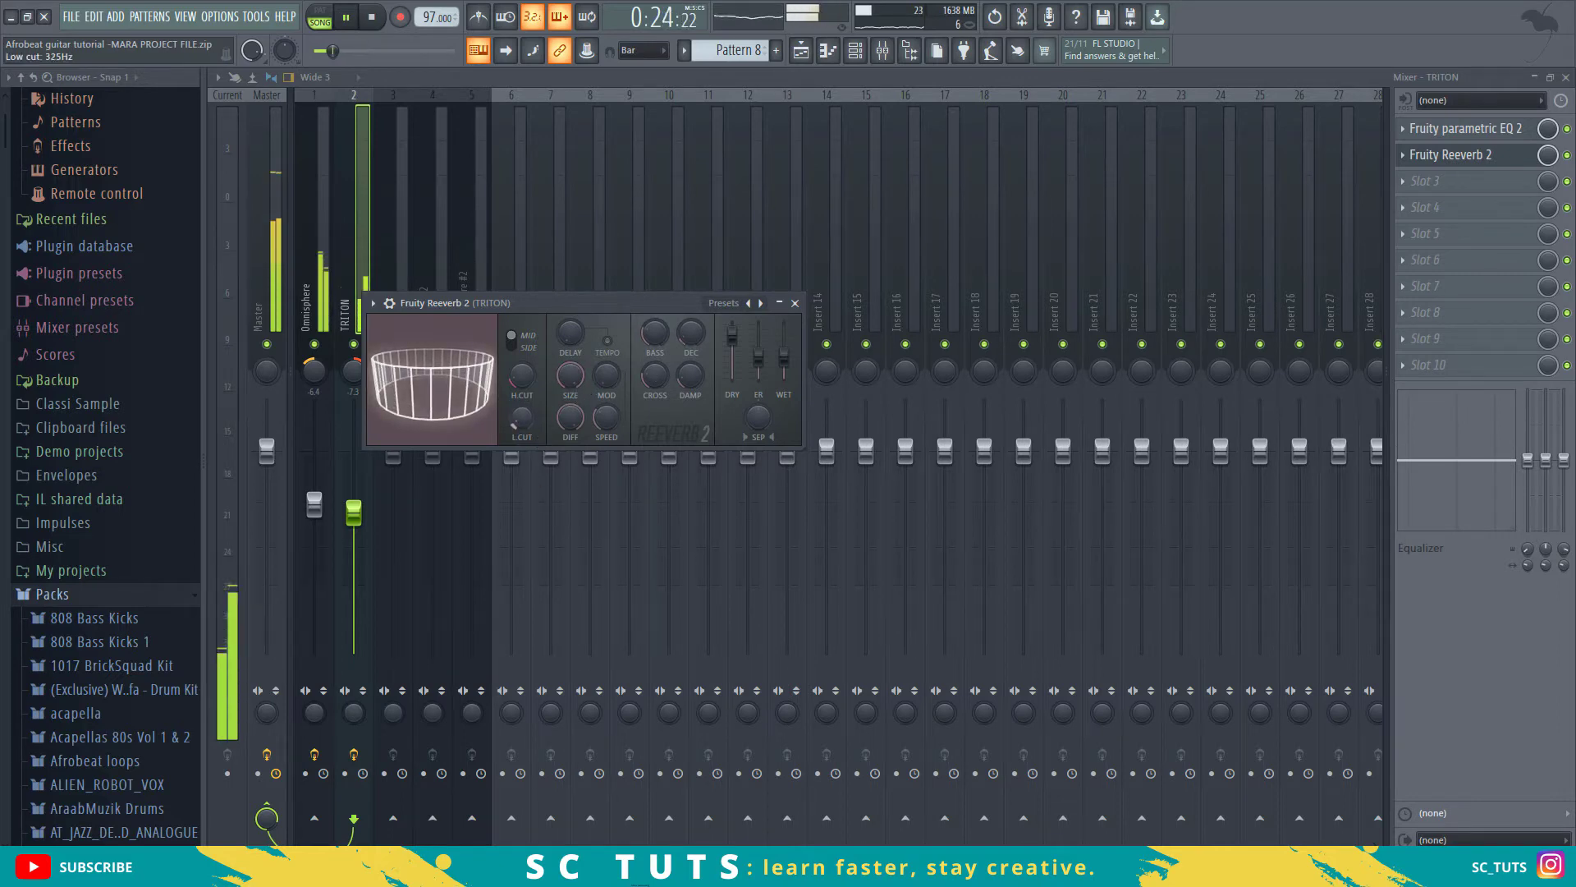
{"action": "left_click", "coordinate": [795, 304]}
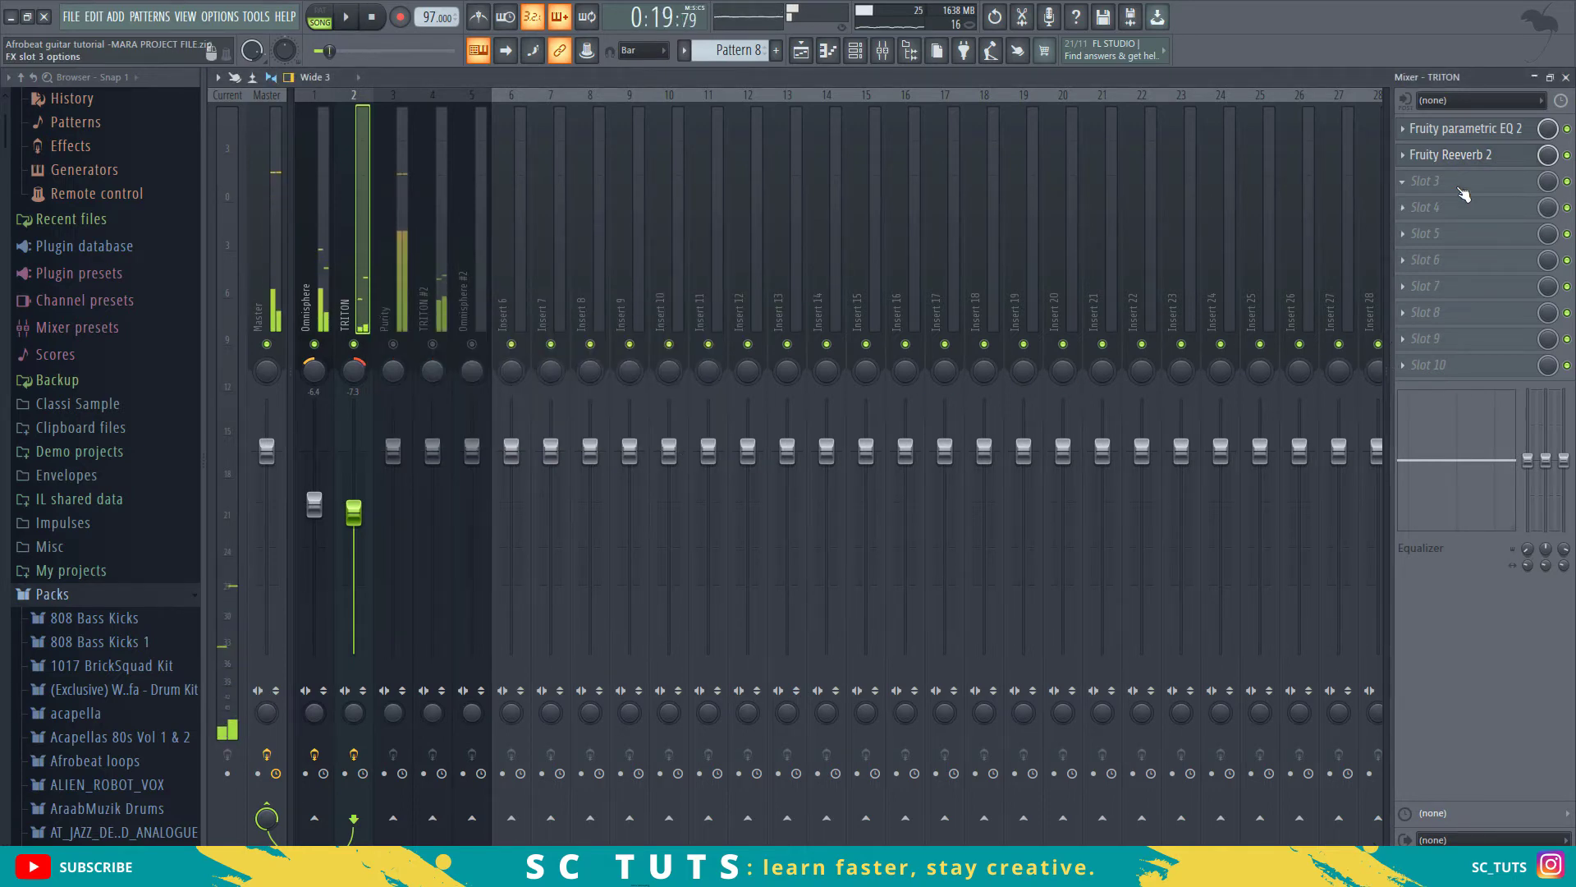
Step: Load Fruity Chorus with the Fat Clean preset in slot 3 of the TRITON track and reduce its mix level
{"action": "left_click", "coordinate": [1464, 194]}
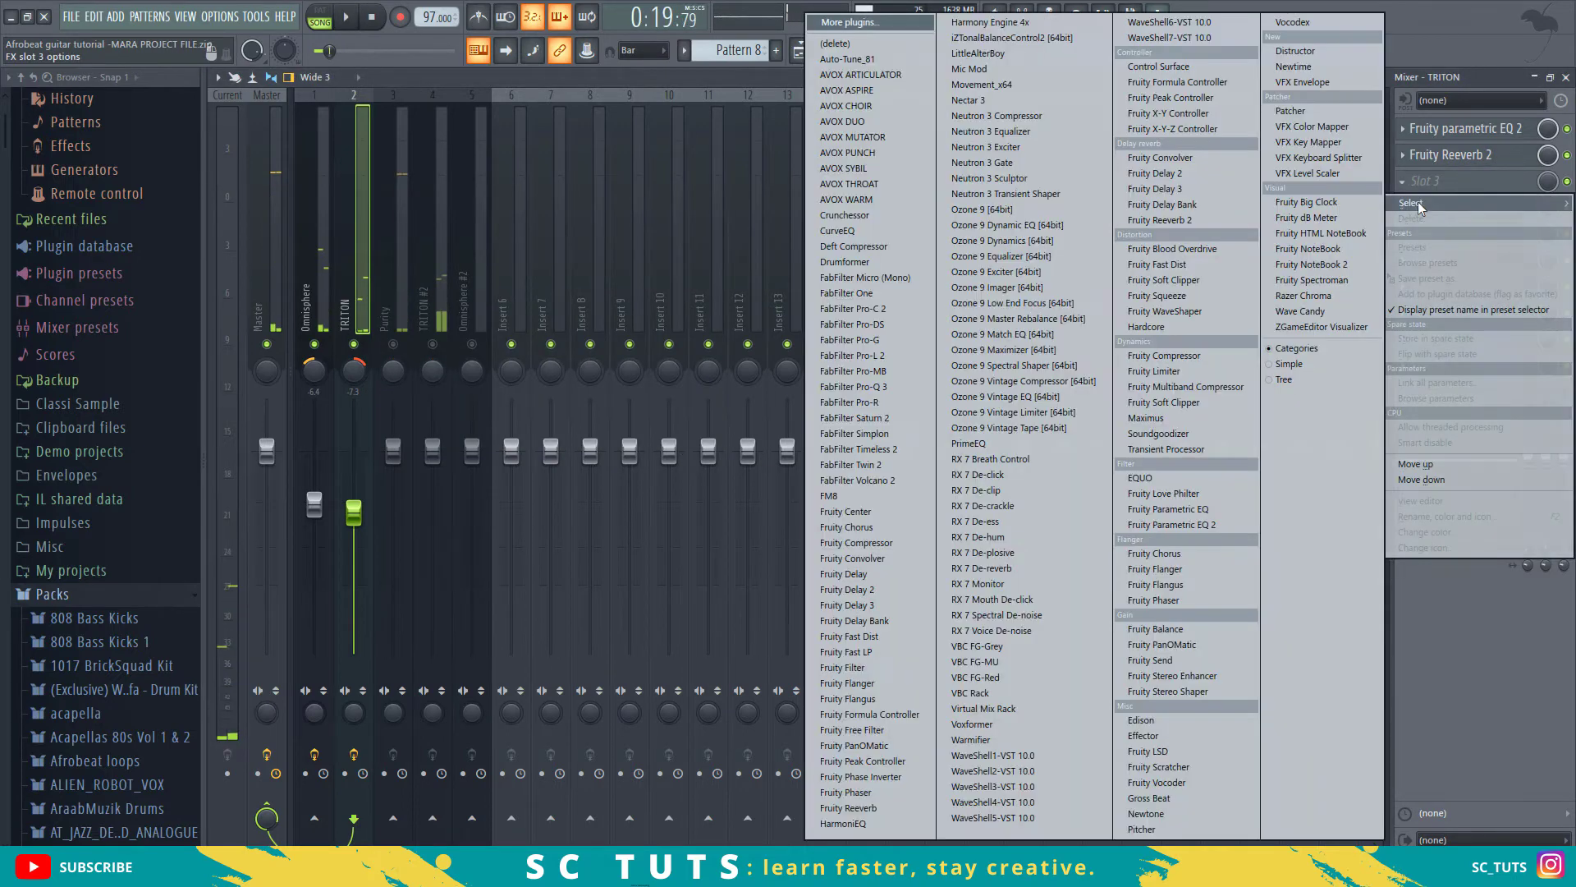
{"action": "left_click", "coordinate": [1174, 554]}
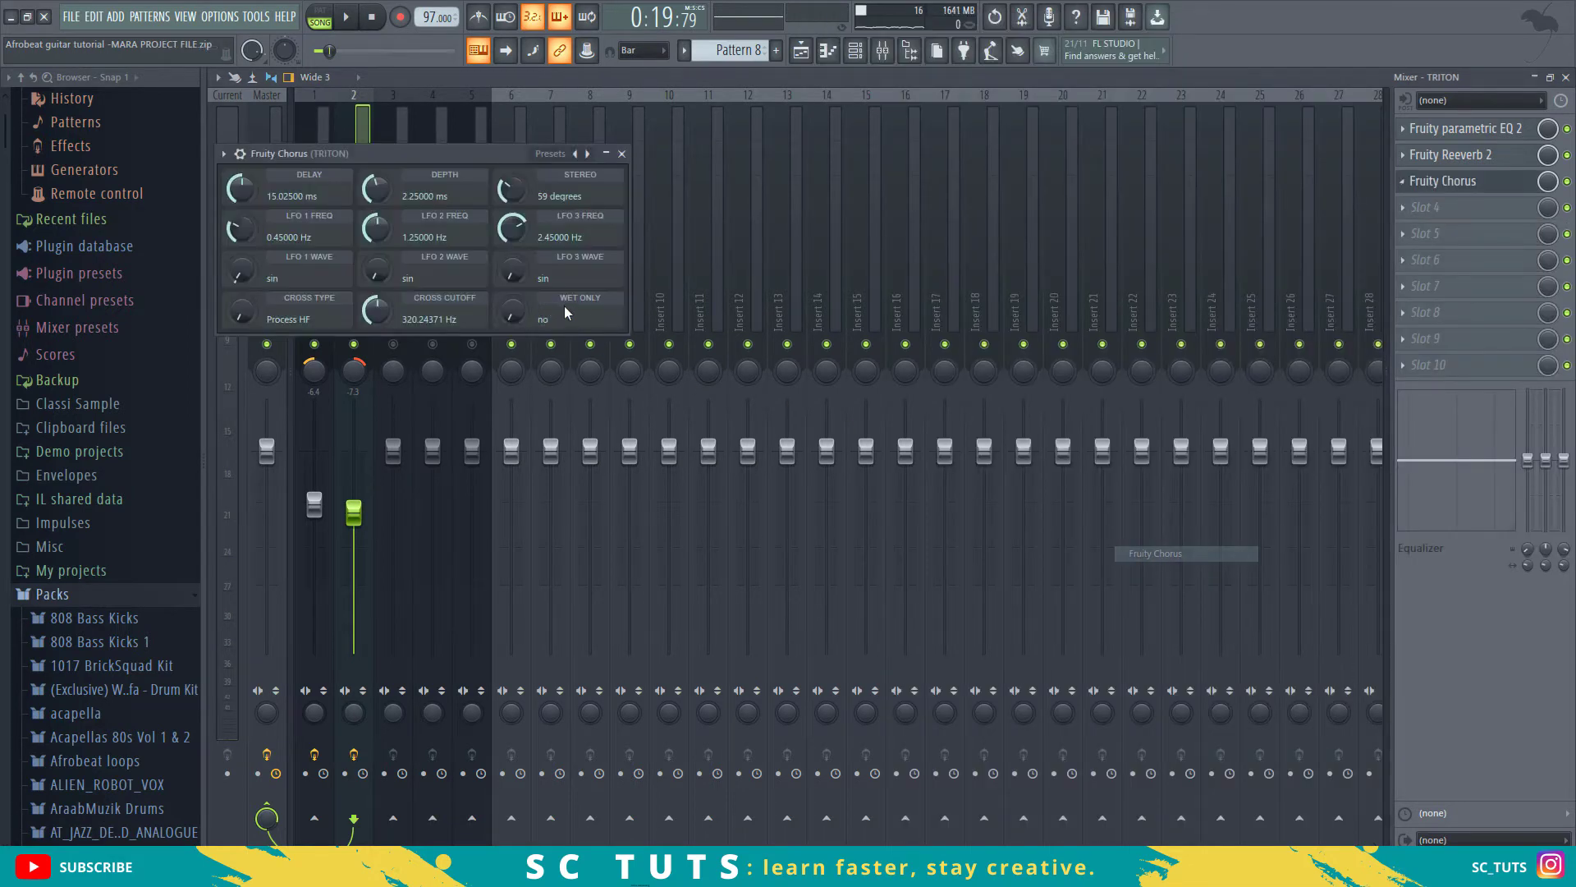
{"action": "left_click", "coordinate": [589, 154]}
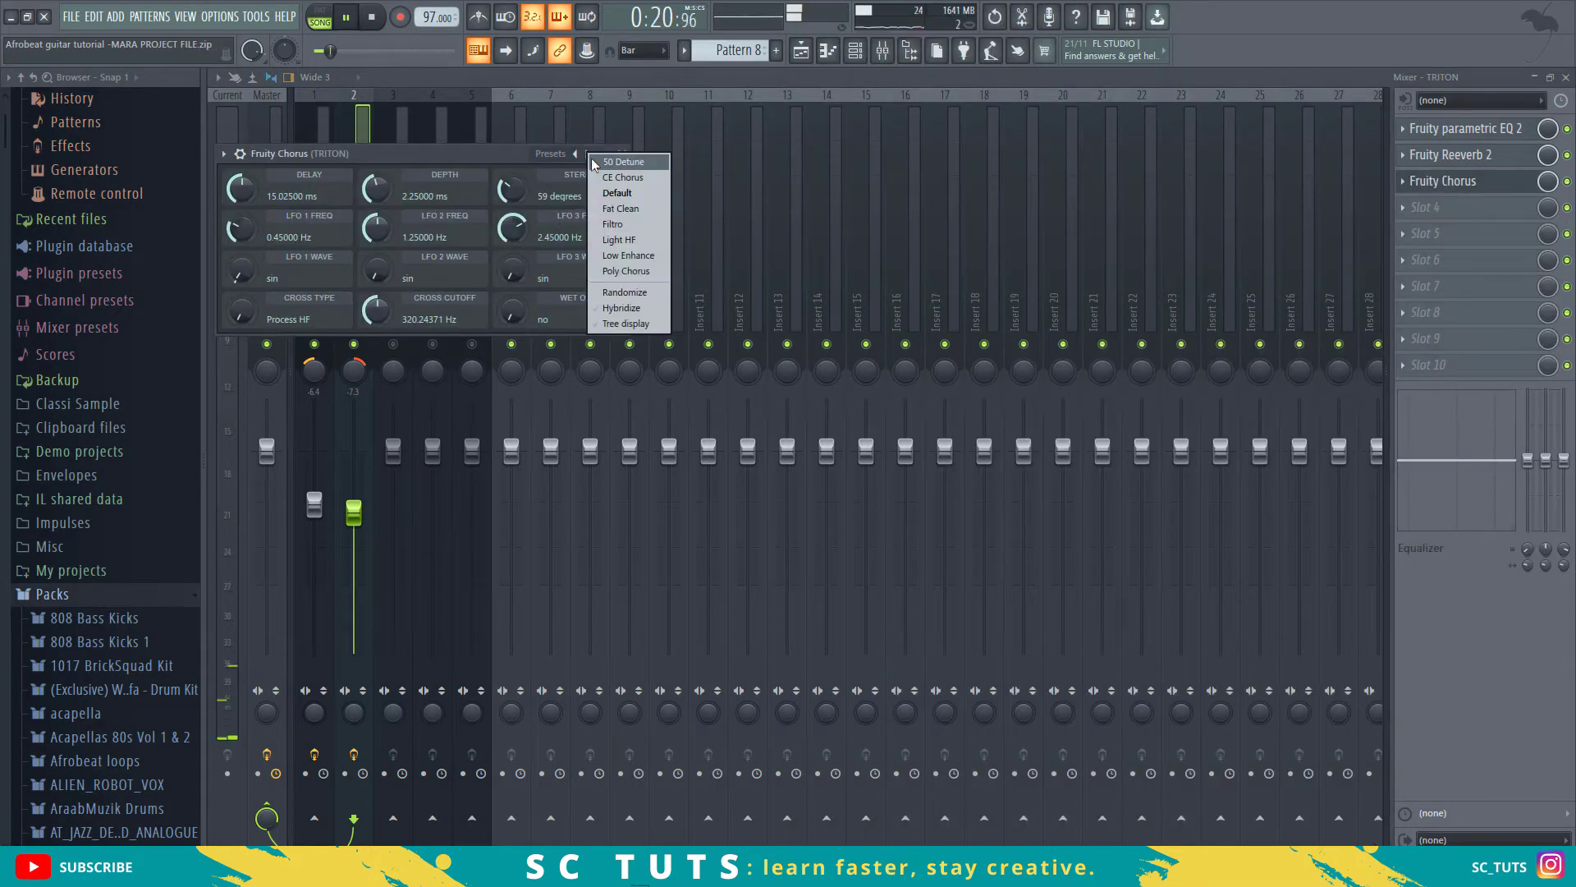
{"action": "left_click", "coordinate": [605, 209]}
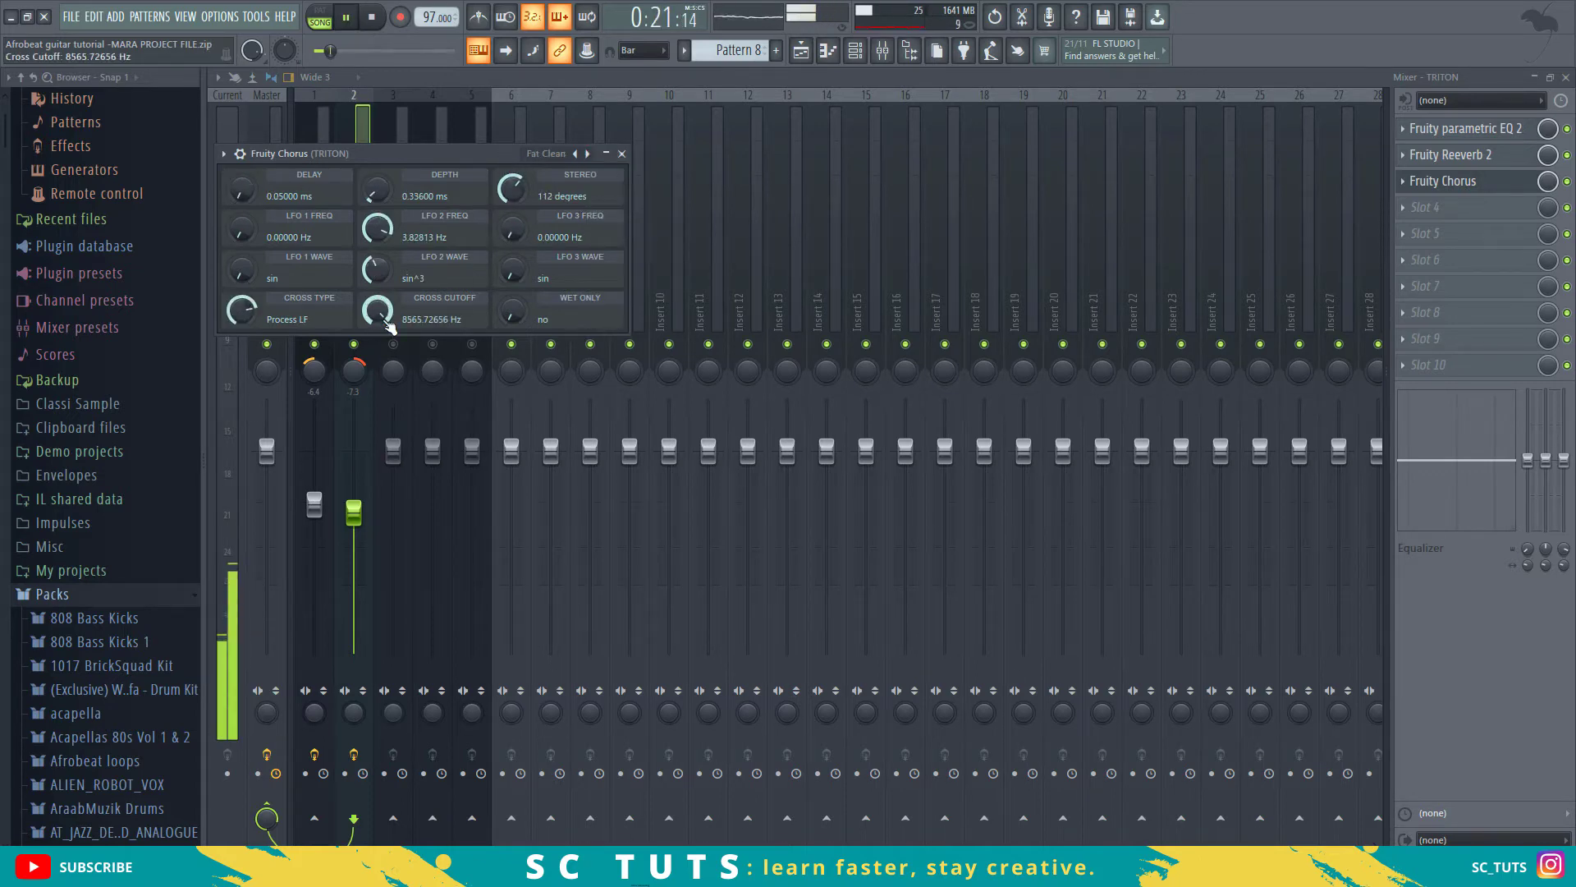
{"action": "left_click", "coordinate": [622, 154]}
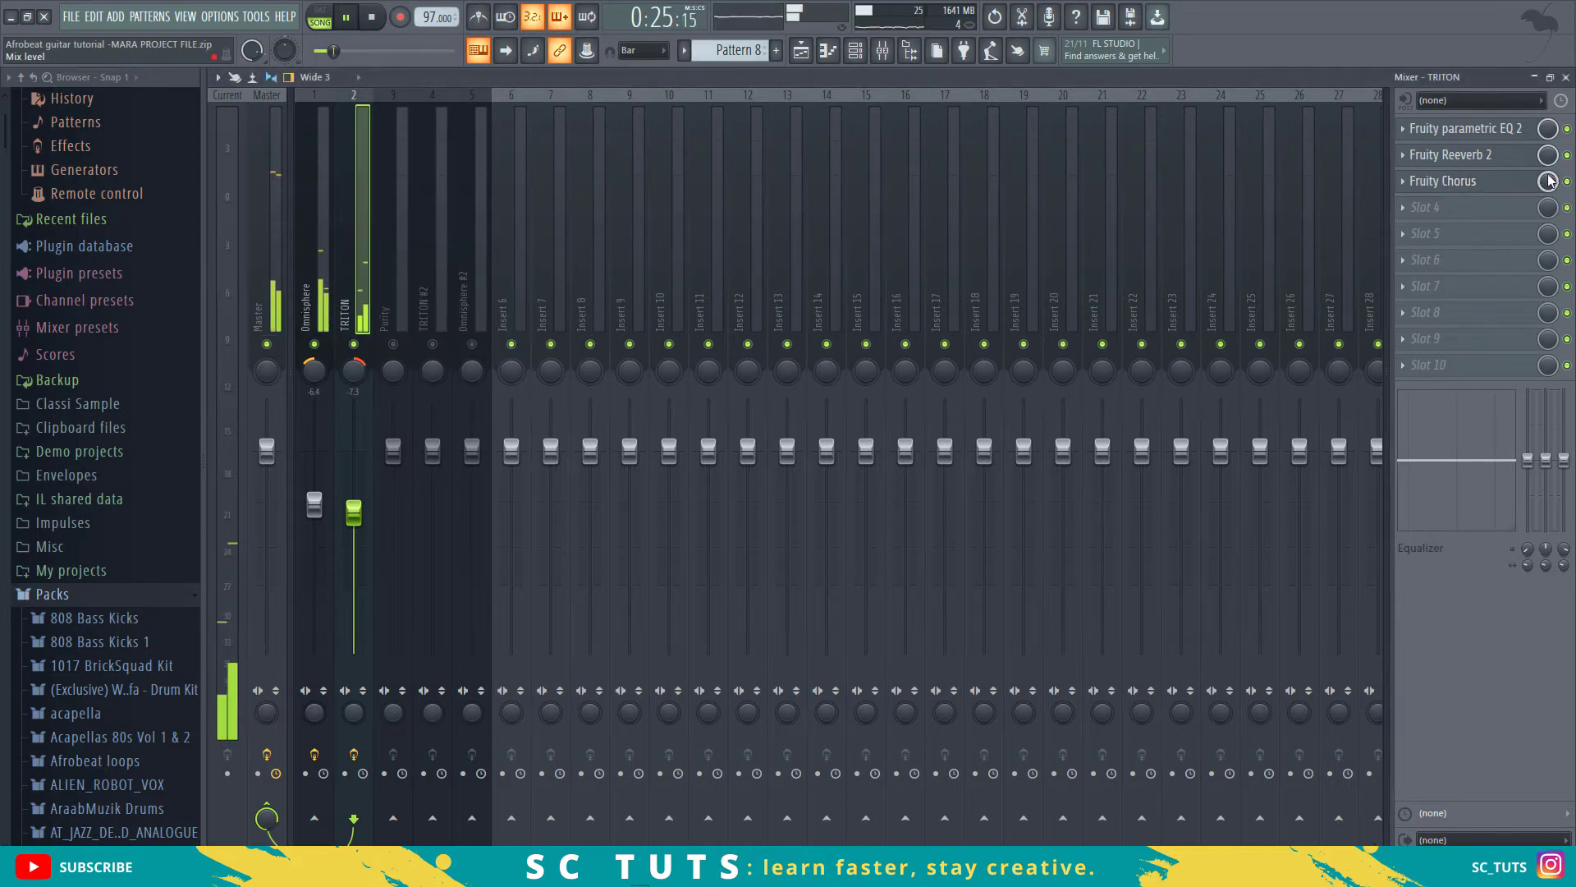
{"action": "scroll", "coordinate": [1548, 183], "scroll_direction": "down", "scroll_amount": 4}
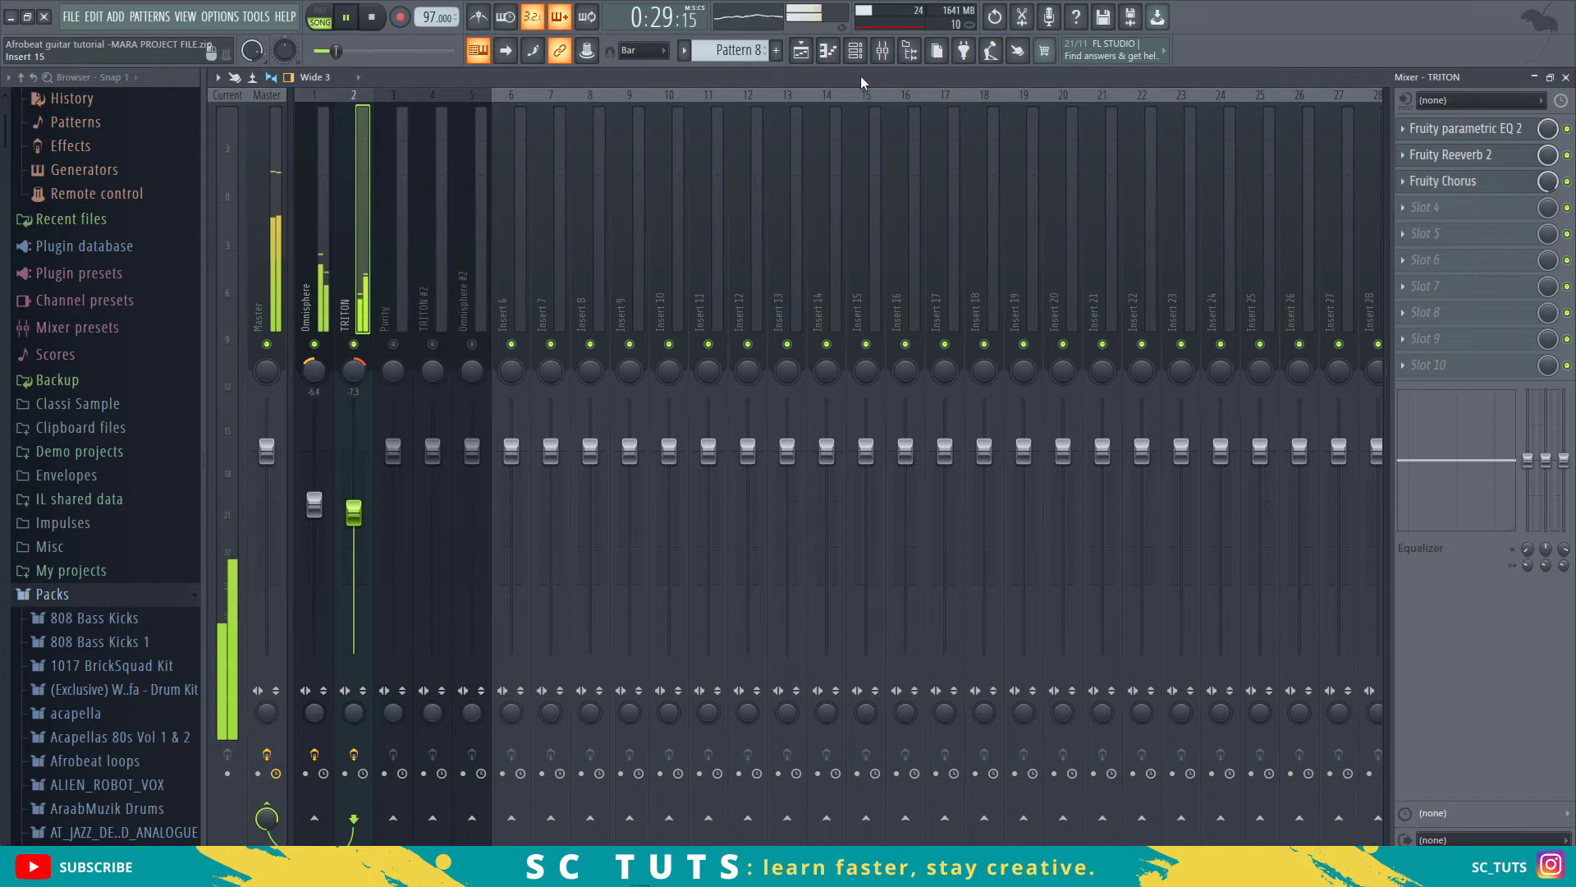
Step: Move the song position to bar 13 and watch the mixer levels during playback
{"action": "key", "text": "space"}
{"action": "left_click", "coordinate": [801, 50]}
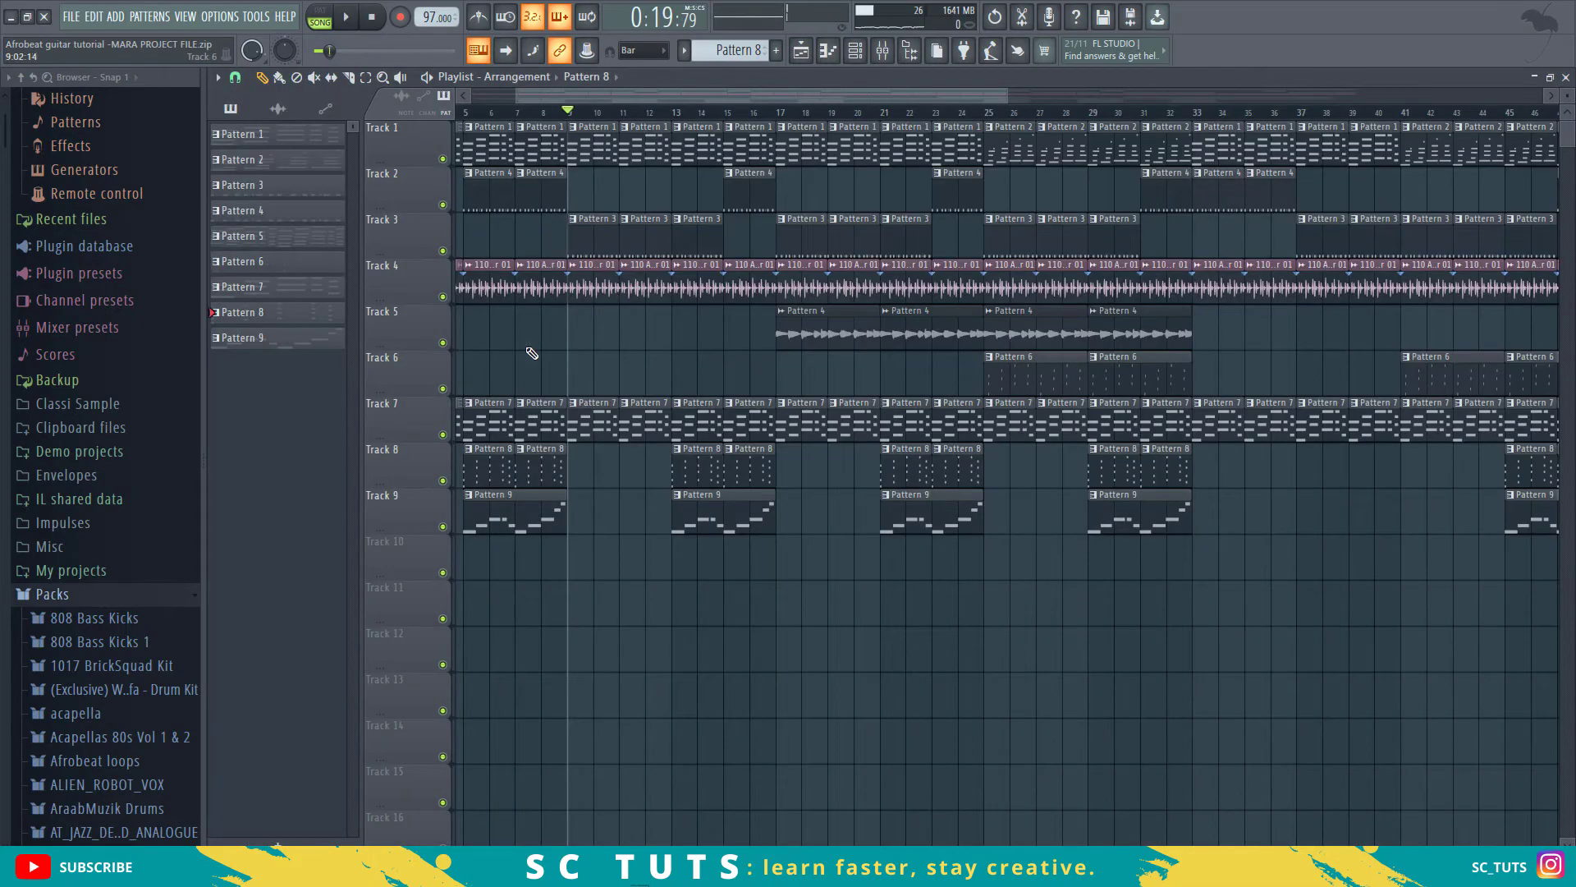
{"action": "left_click", "coordinate": [680, 116]}
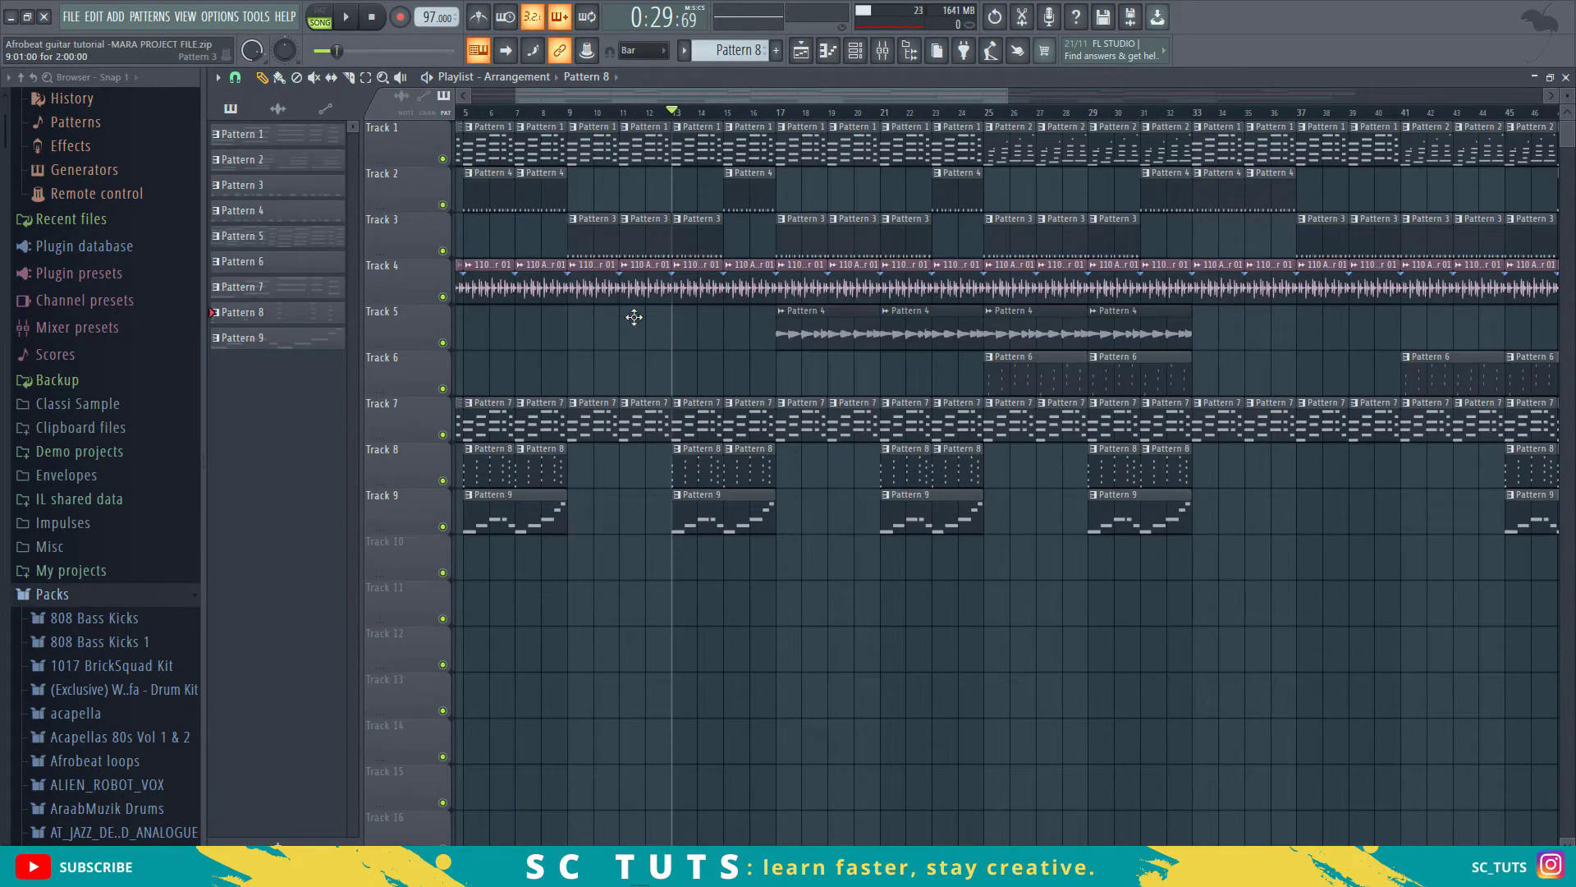
{"action": "left_click", "coordinate": [895, 61]}
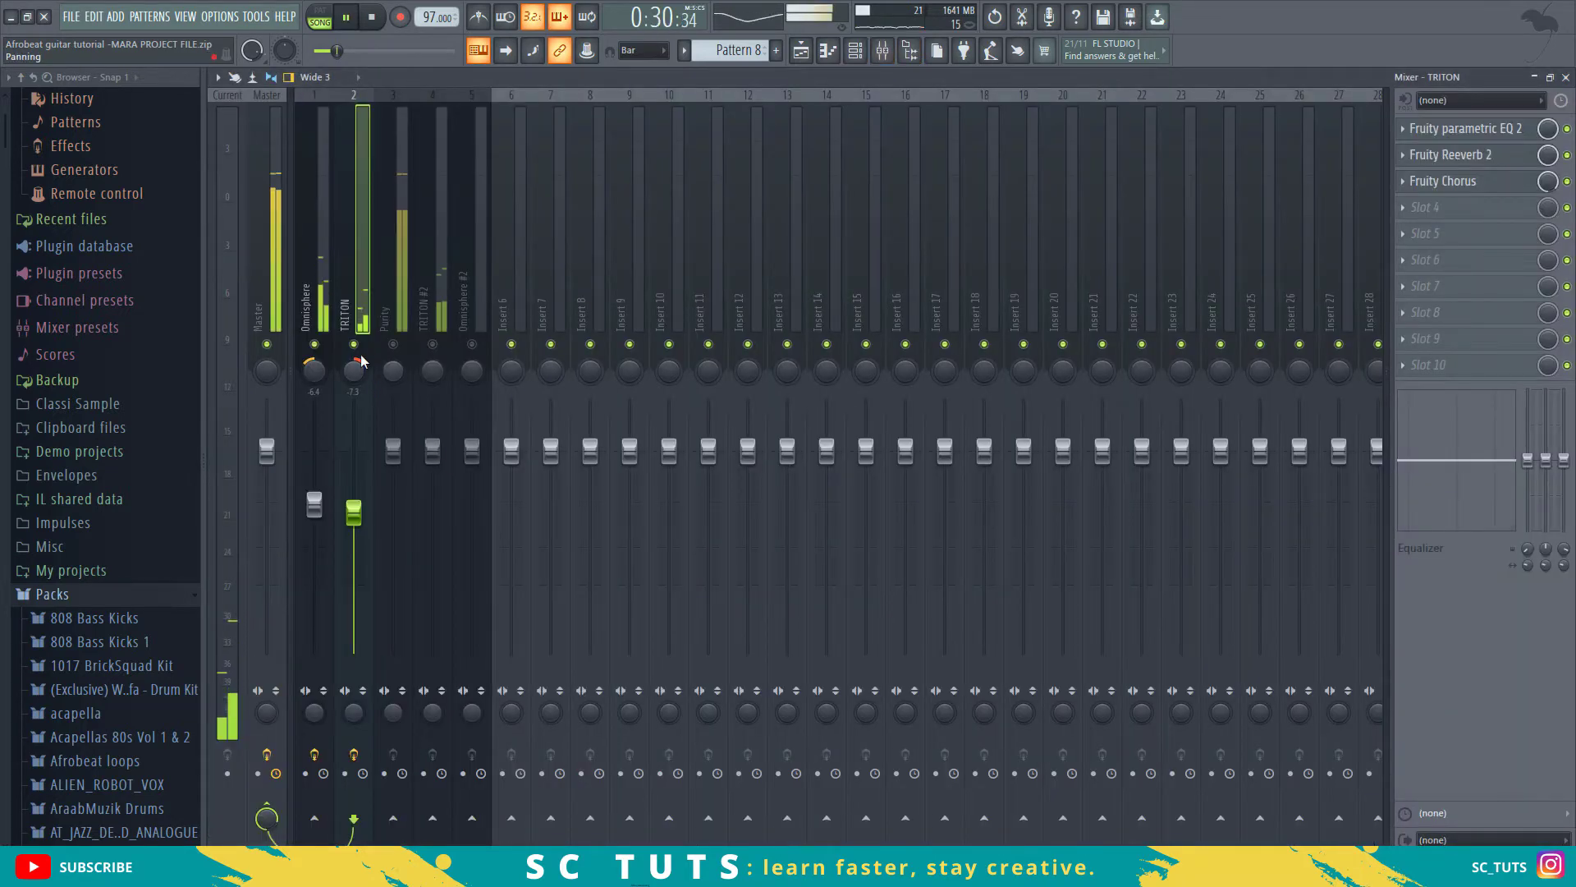
{"action": "key", "text": "space"}
Step: Replay from bar 13 and temporarily unmute the TRITON #2 mixer track to hear its part
{"action": "key", "text": "space"}
{"action": "key", "text": "space"}
{"action": "left_click", "coordinate": [433, 344]}
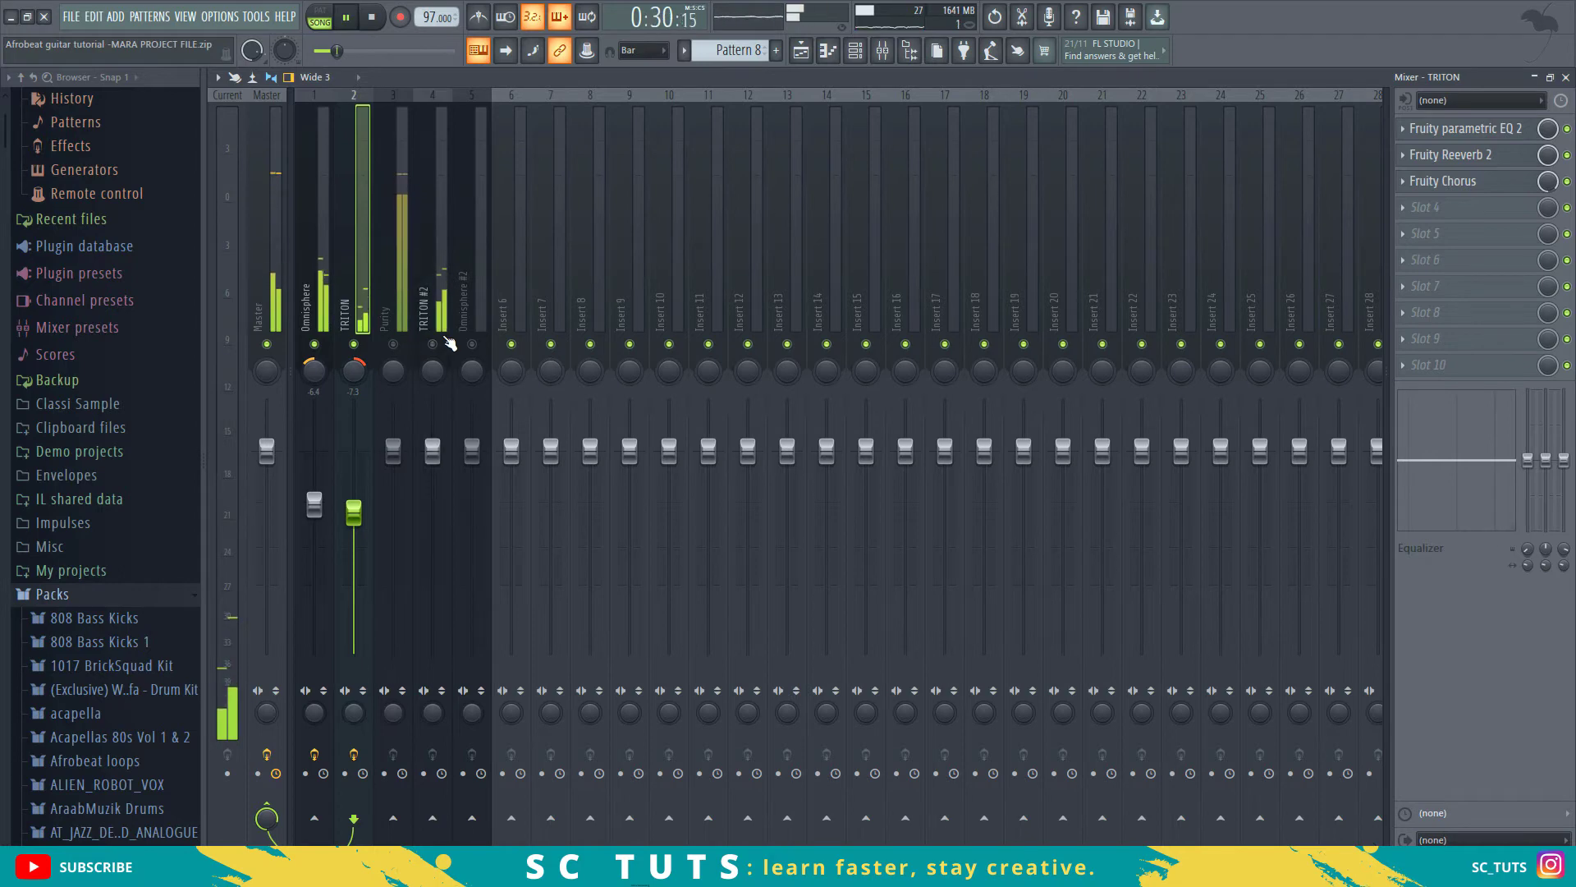
{"action": "key", "text": "space"}
{"action": "key", "text": "space"}
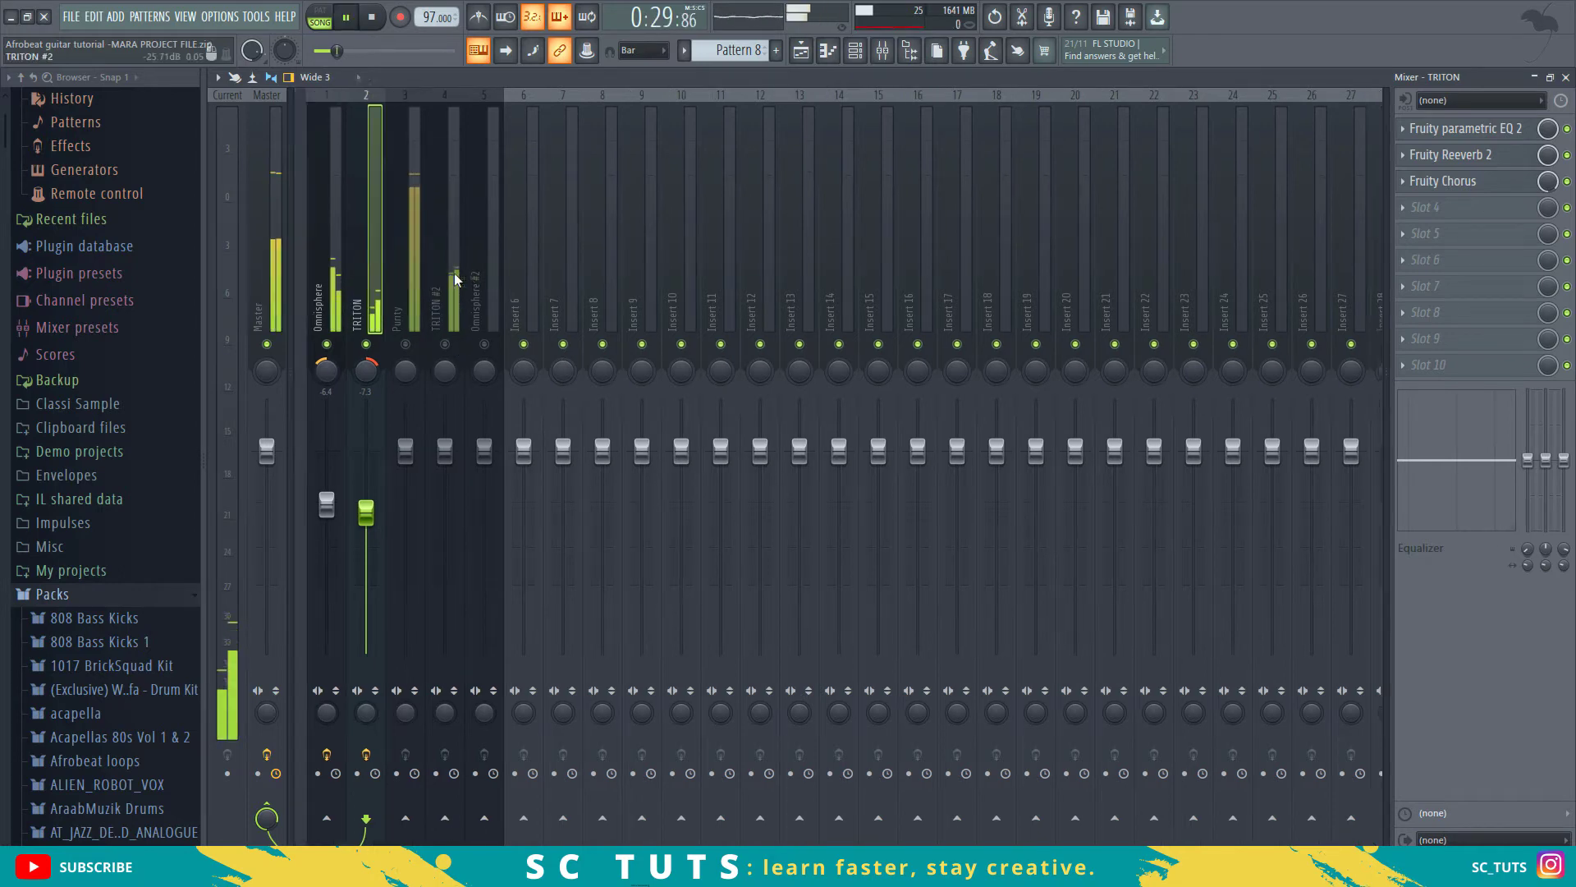
Step: Stop playback and play the song in the playlist from bar 25, where Pattern 6 begins
{"action": "left_click", "coordinate": [801, 51]}
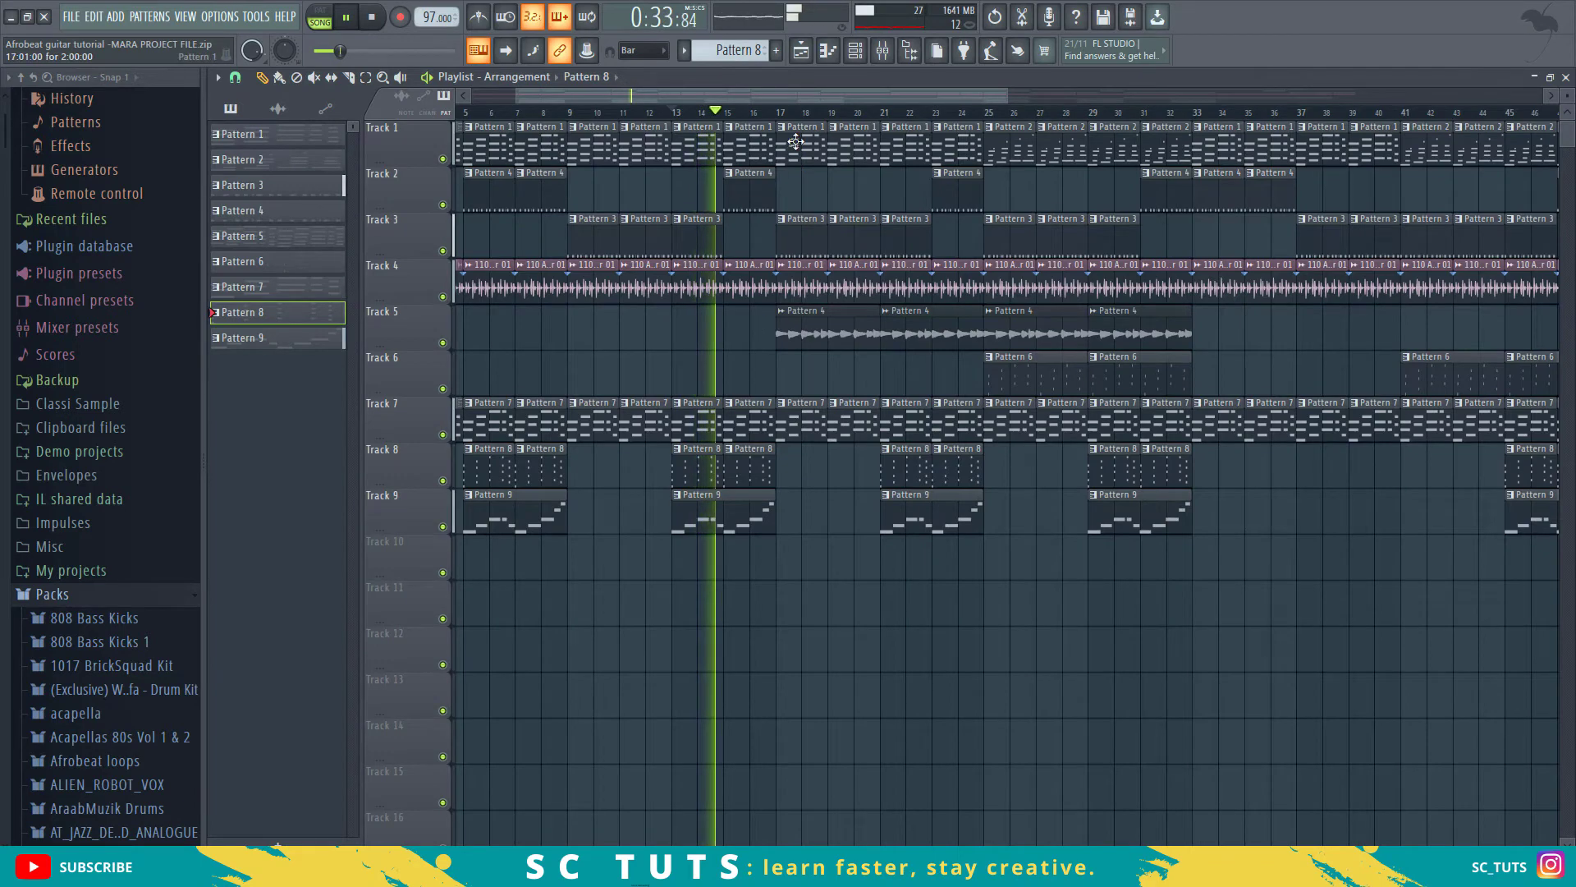
{"action": "key", "text": "space"}
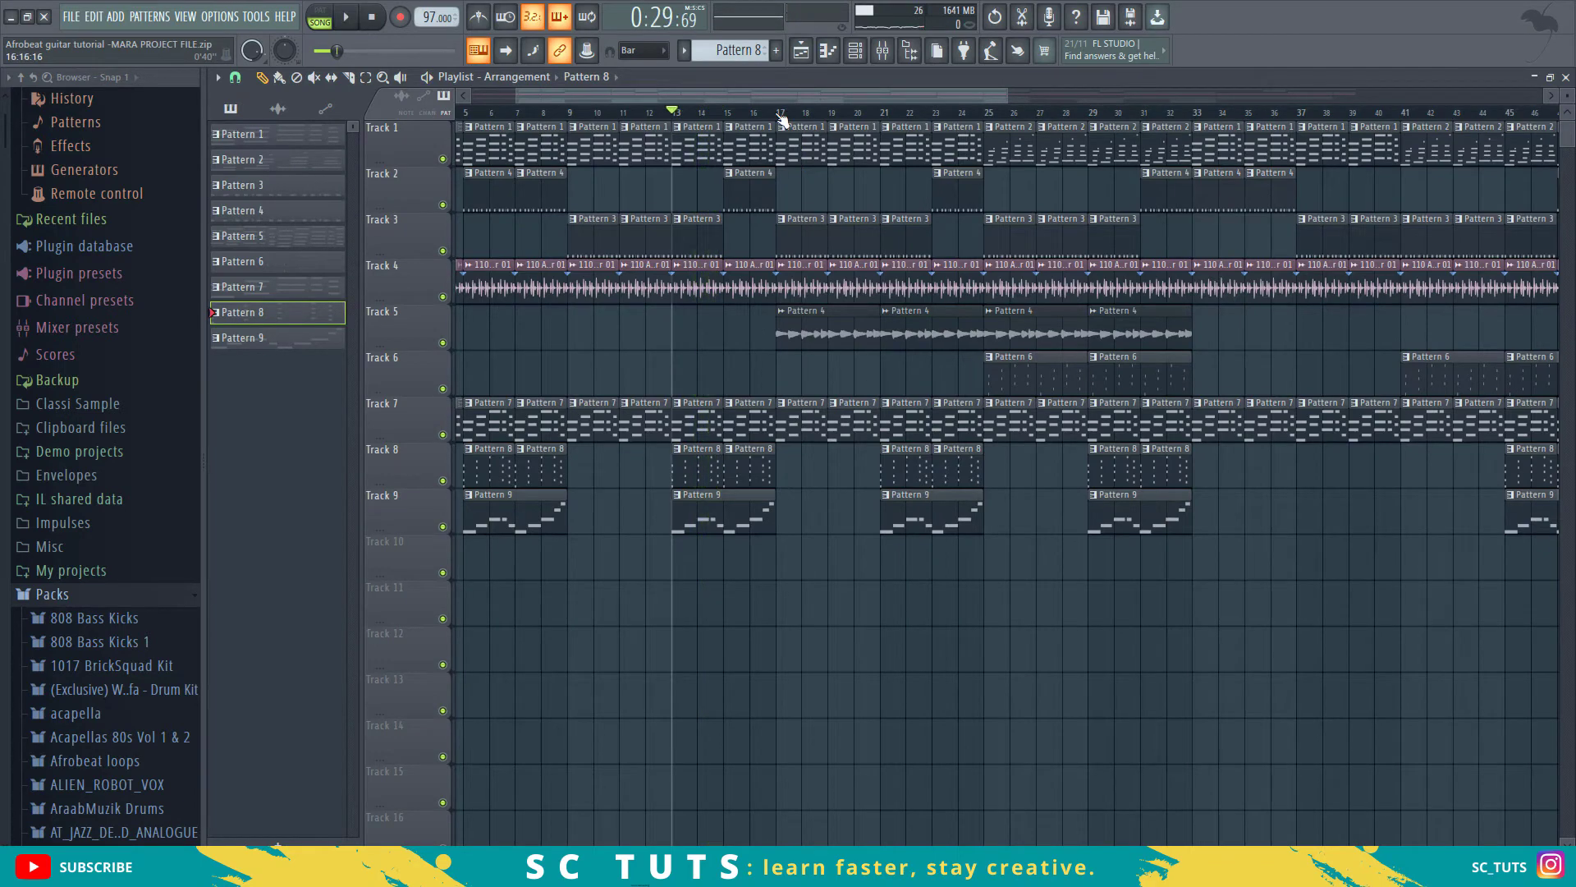
{"action": "left_click", "coordinate": [989, 113]}
{"action": "scroll", "coordinate": [805, 115], "scroll_direction": "down", "scroll_amount": 3}
{"action": "key", "text": "space"}
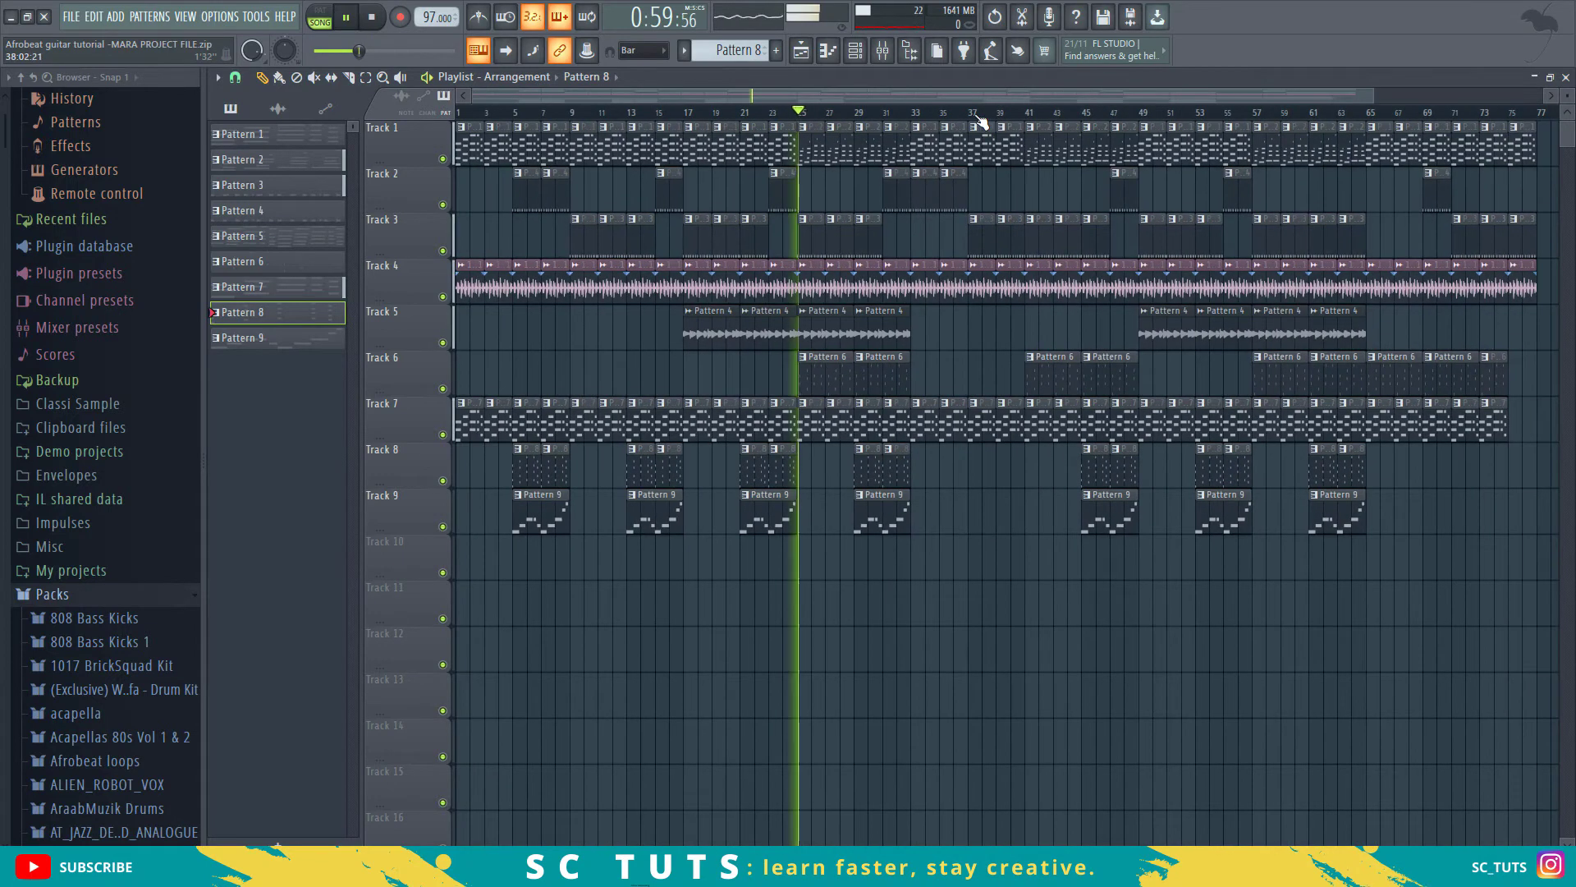
Step: Check the mixer levels and the Pattern 8 notes in the piano roll during playback
{"action": "left_click", "coordinate": [898, 54]}
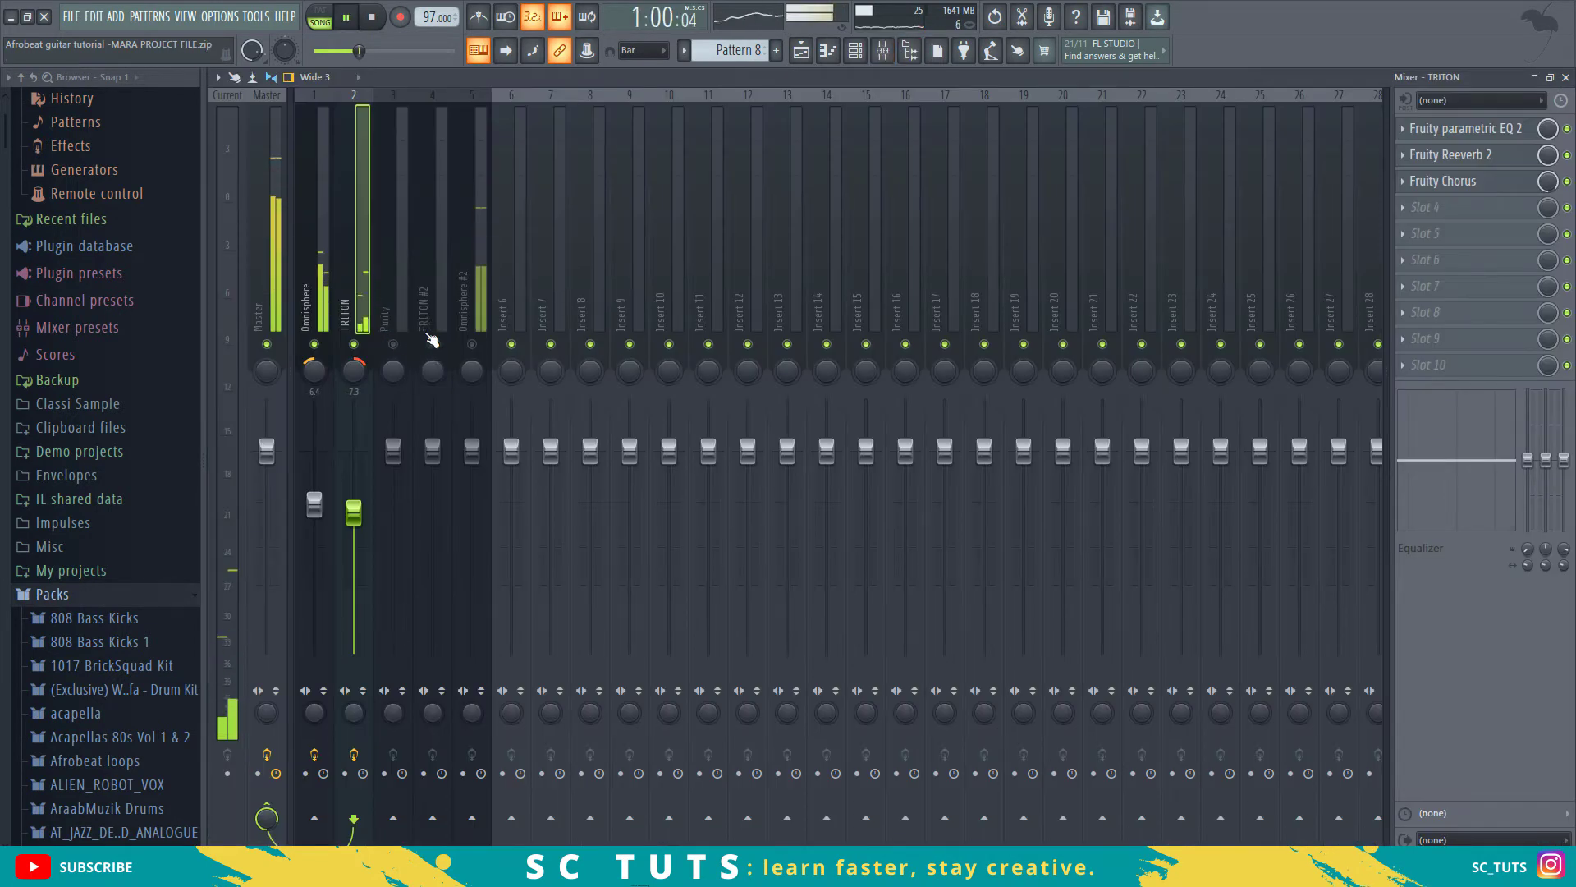
{"action": "left_click", "coordinate": [825, 53]}
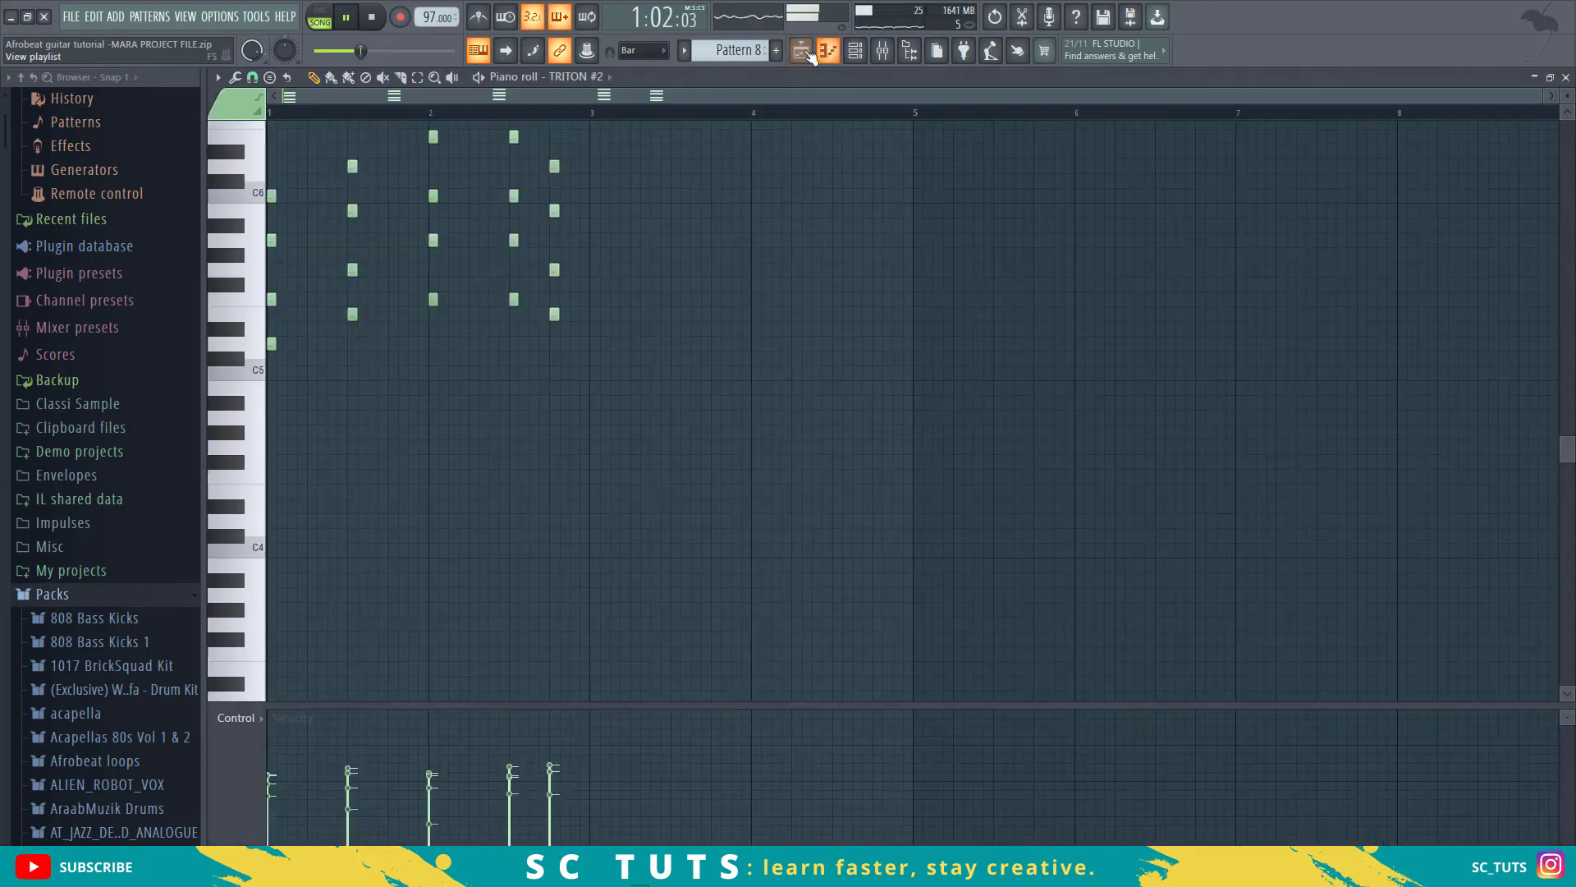
{"action": "left_click", "coordinate": [802, 51]}
{"action": "key", "text": "space"}
Step: Route the Pattern 4 audio clip from playlist Track 5 to mixer insert 6
{"action": "double_click", "coordinate": [819, 340]}
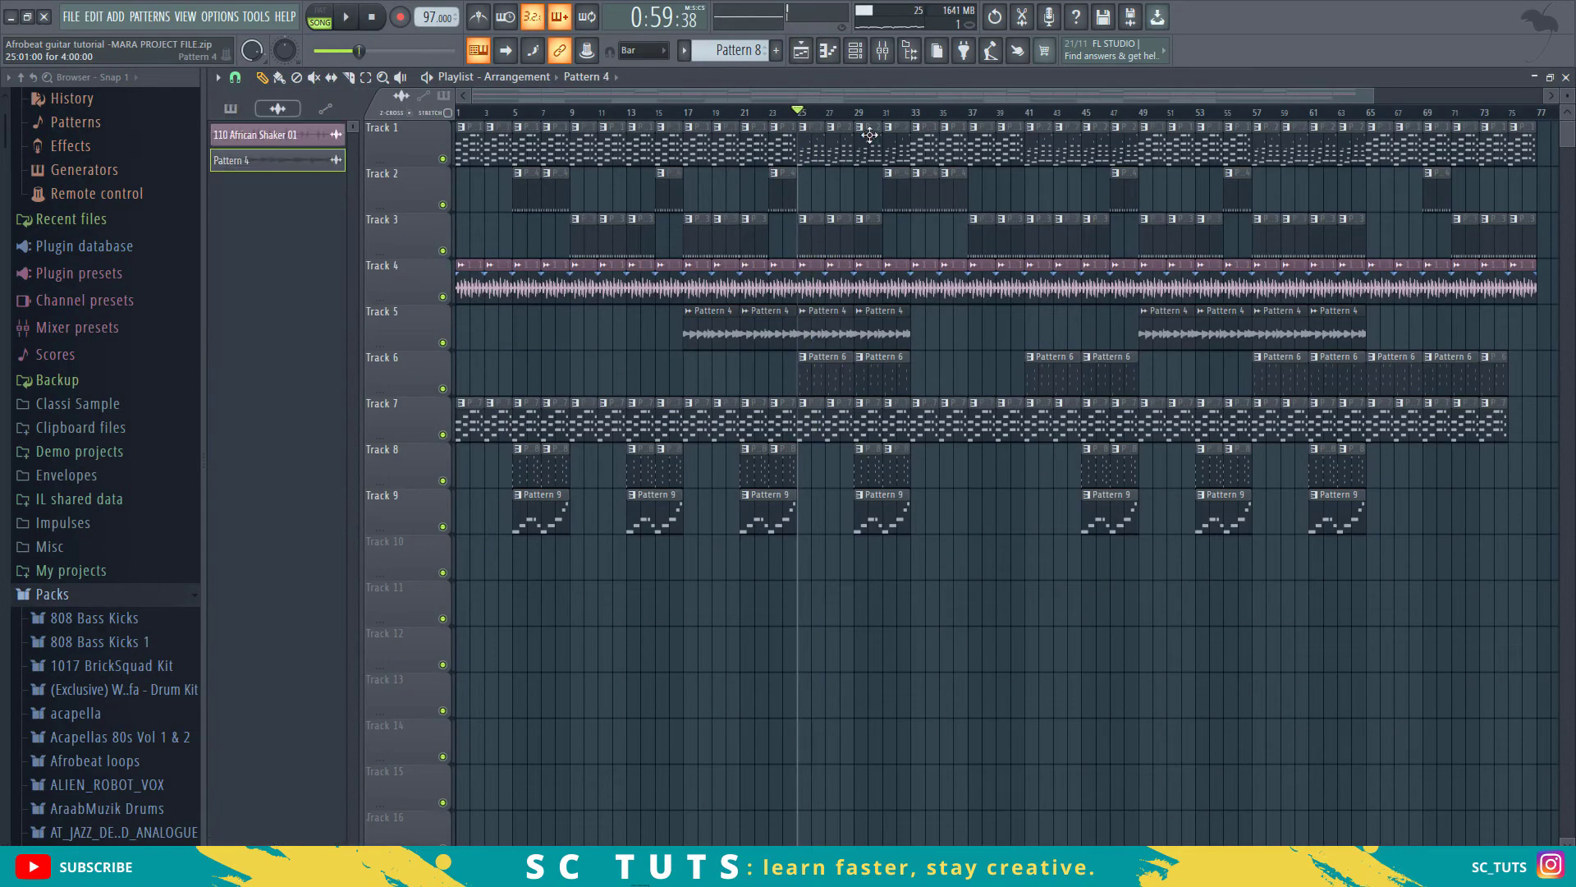
{"action": "key", "text": "F9"}
{"action": "key", "text": "space"}
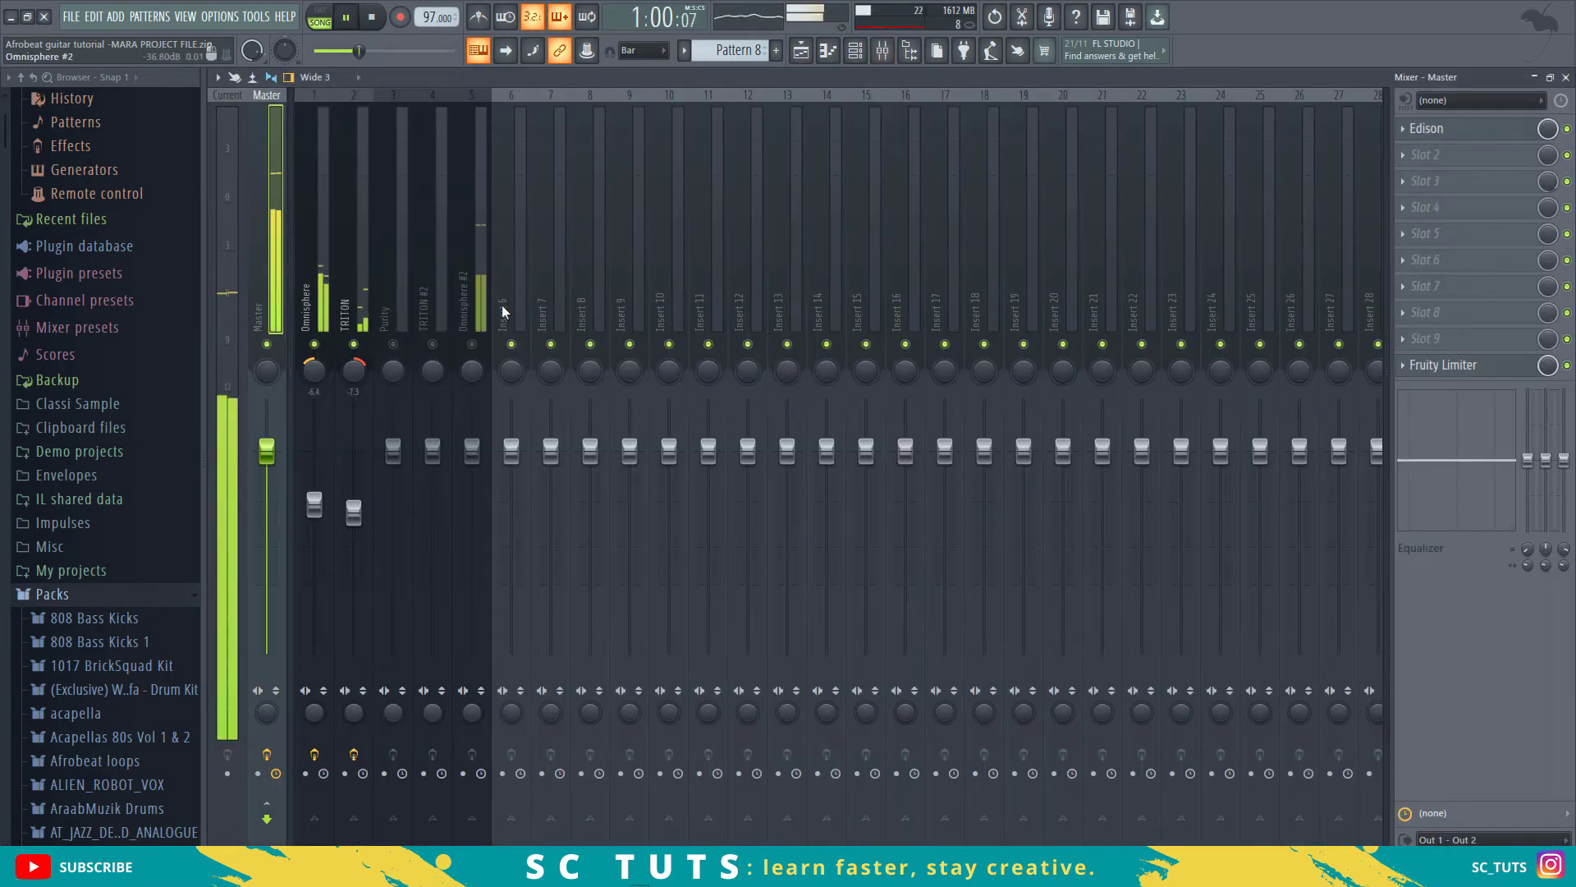
{"action": "key", "text": "space"}
{"action": "left_click", "coordinate": [522, 309]}
{"action": "key", "text": "ctrl+l"}
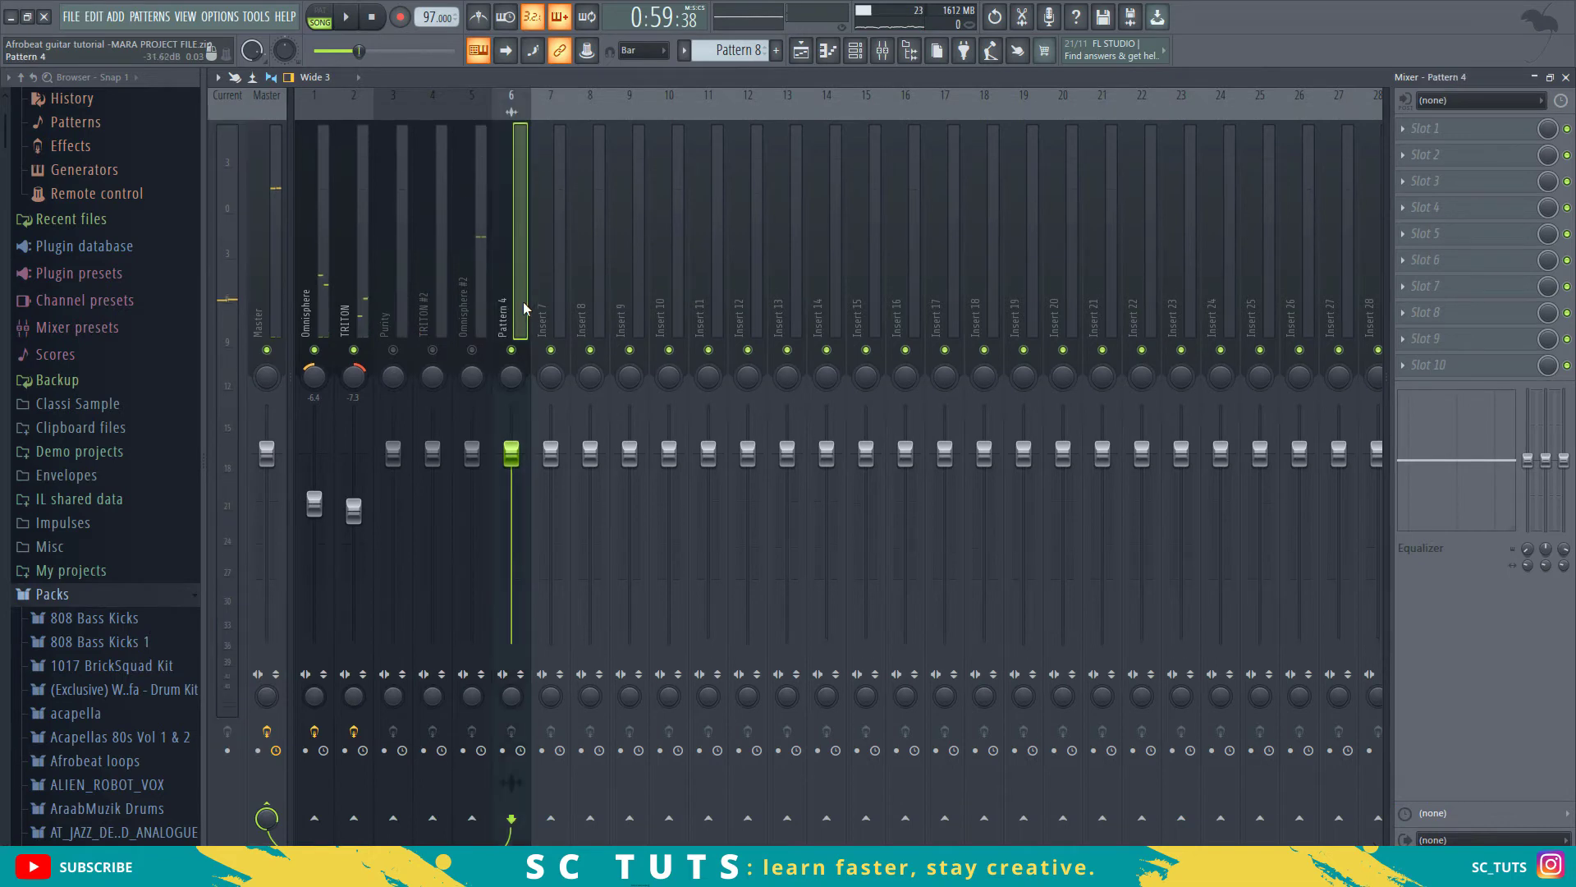
Step: Pan the Pattern 4 mixer track 15% right and lower its volume to -4.0 dB, checking it in playback
{"action": "key", "text": "space"}
{"action": "key", "text": "space"}
{"action": "left_click_drag", "start_coordinate": [510, 378], "coordinate": [510, 353]}
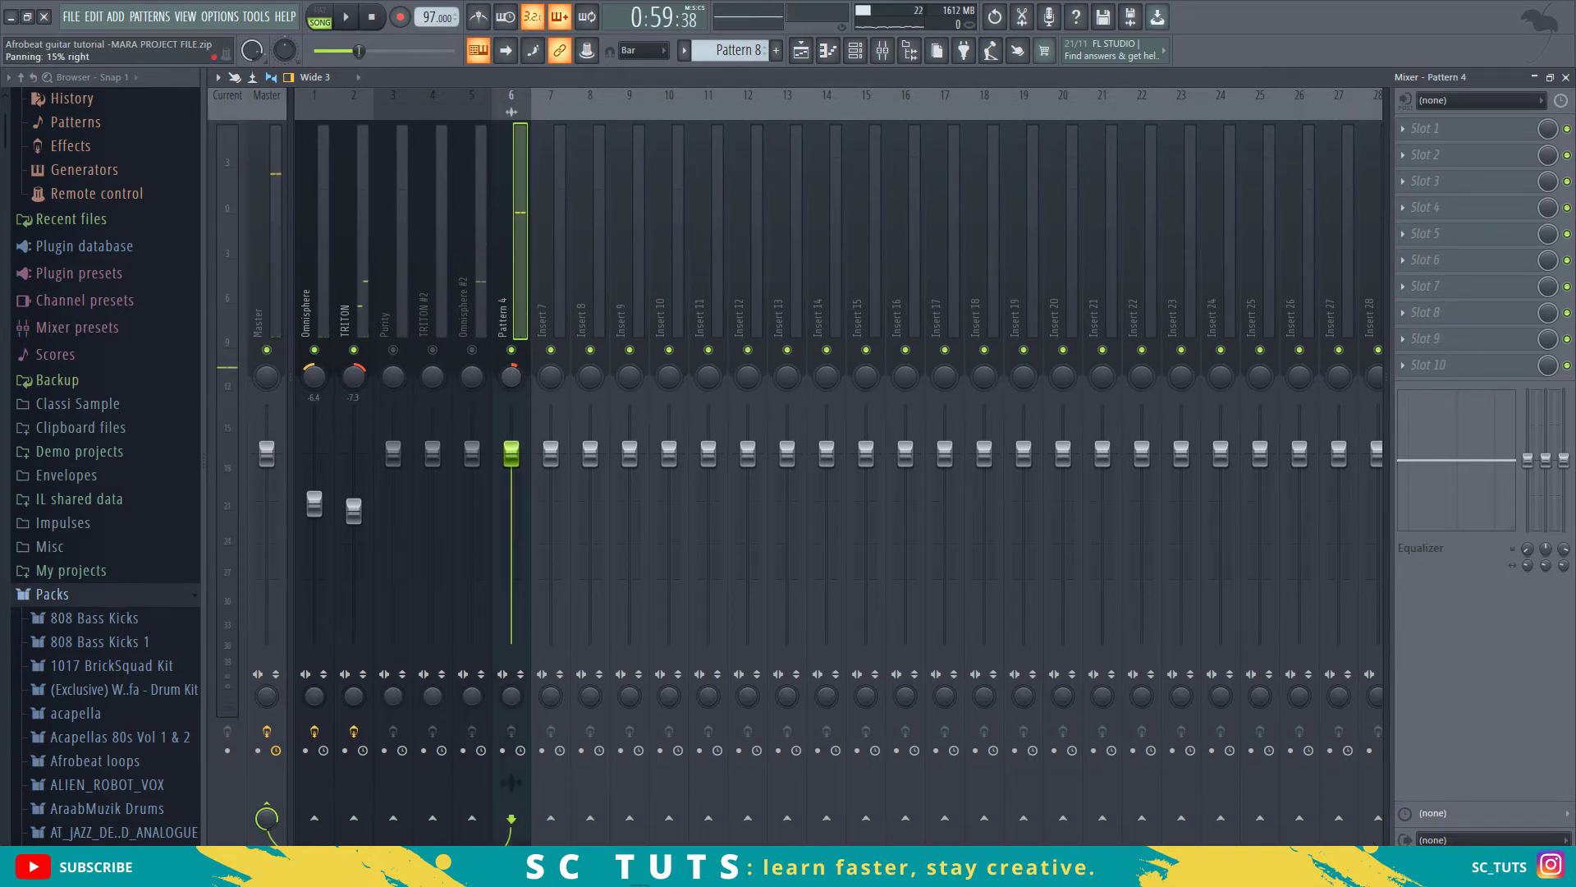
{"action": "left_click_drag", "start_coordinate": [510, 452], "coordinate": [513, 509]}
{"action": "key", "text": "space"}
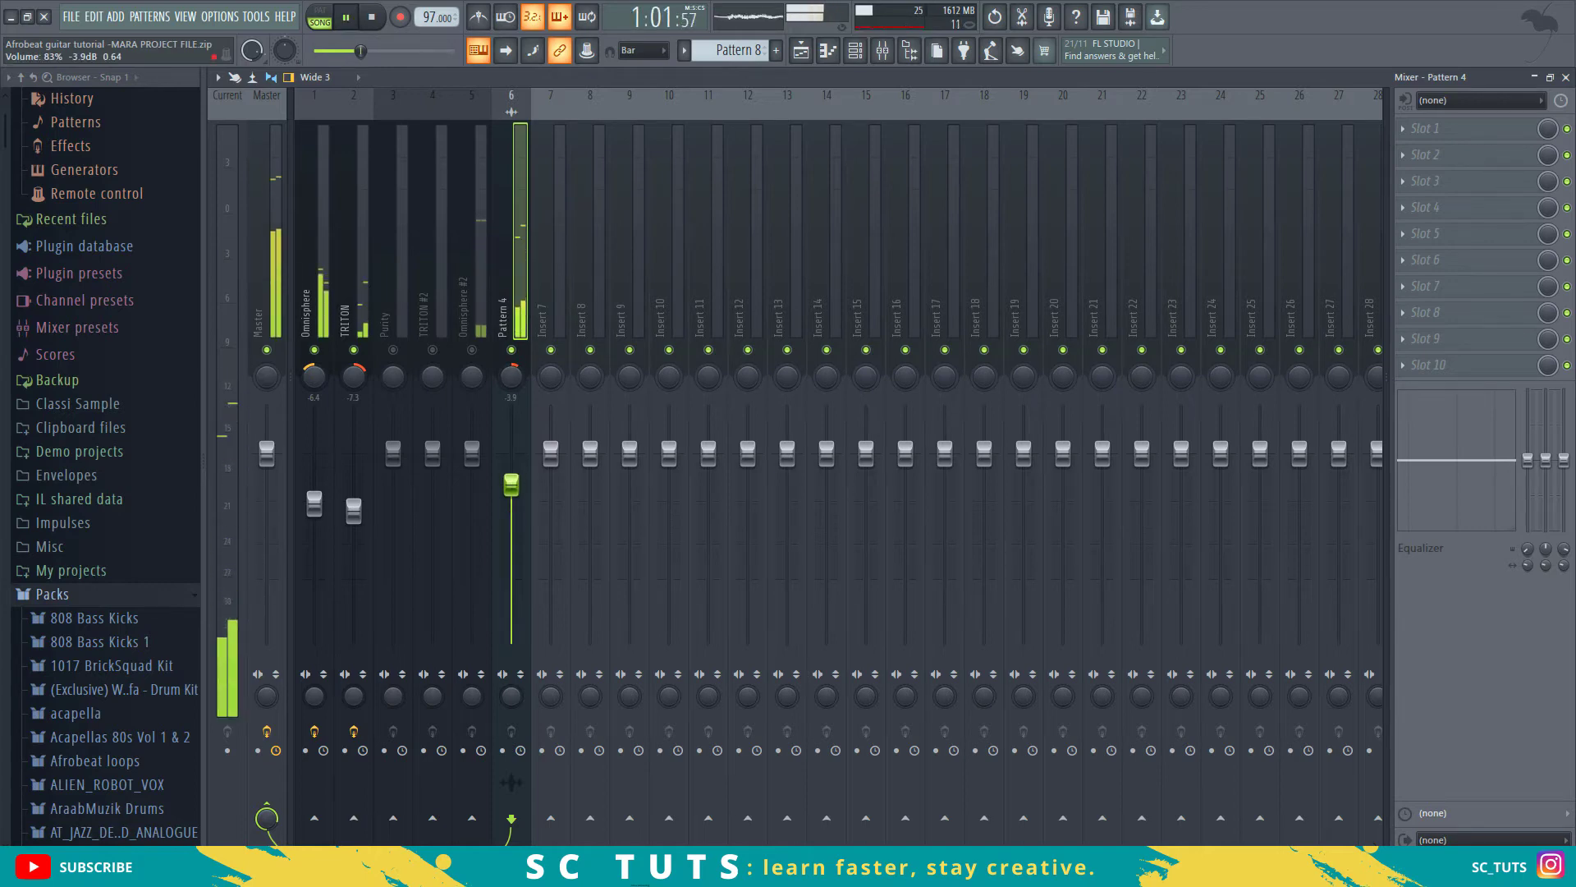
{"action": "key", "text": "space"}
Step: Load Fruity Parametric EQ 2 in slot 1 of the Pattern 4 track and cut the low frequencies with band 1
{"action": "left_click", "coordinate": [1444, 136]}
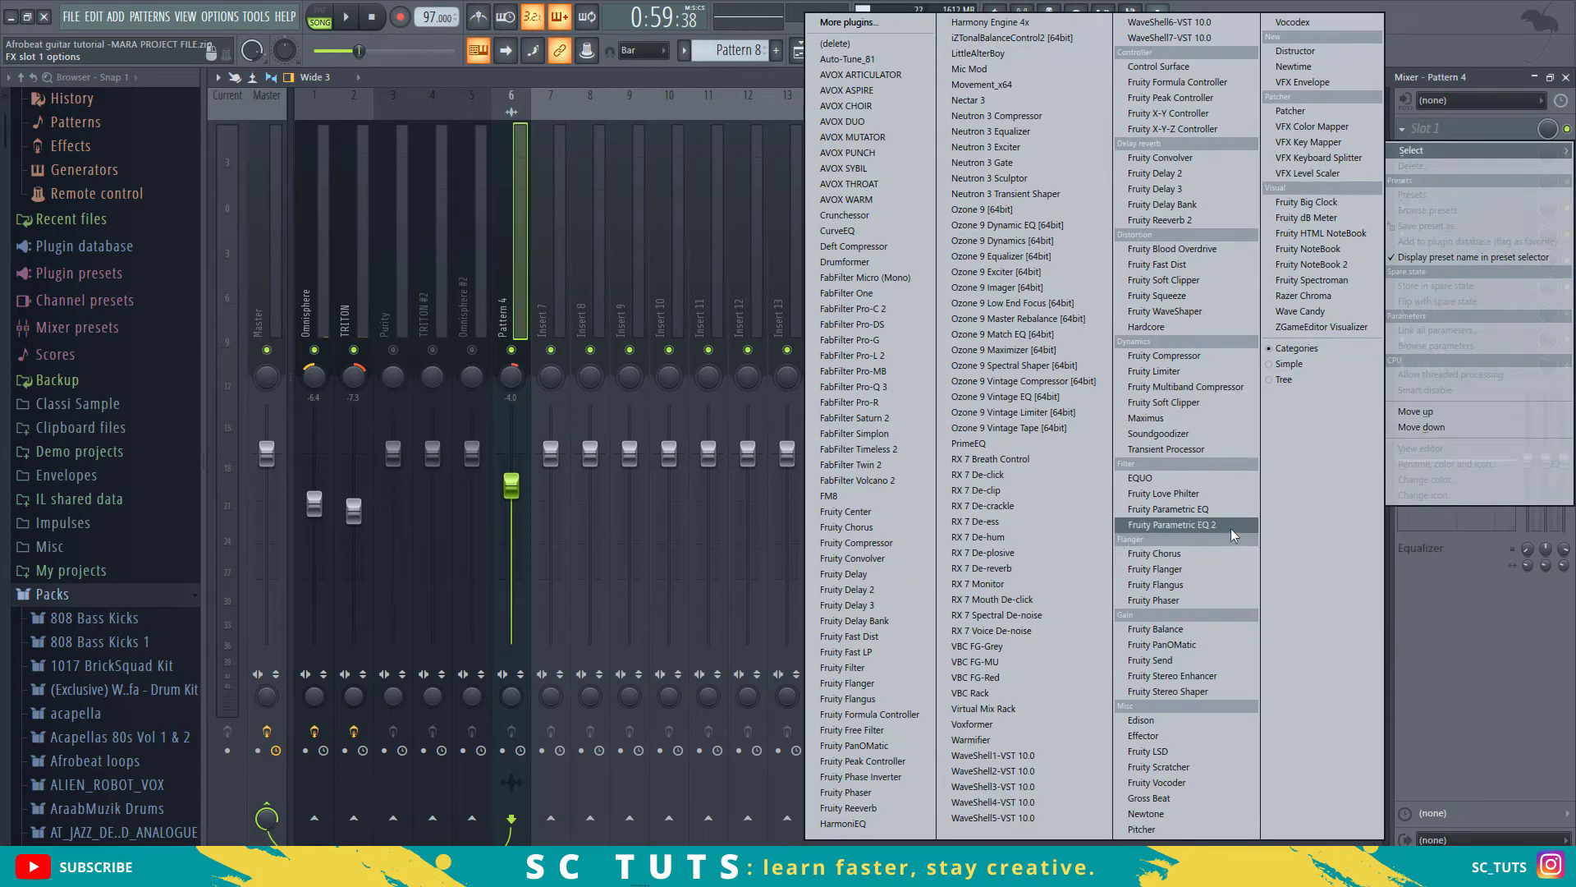
{"action": "left_click", "coordinate": [1199, 525]}
{"action": "key", "text": "space"}
{"action": "left_click_drag", "start_coordinate": [419, 415], "coordinate": [460, 484]}
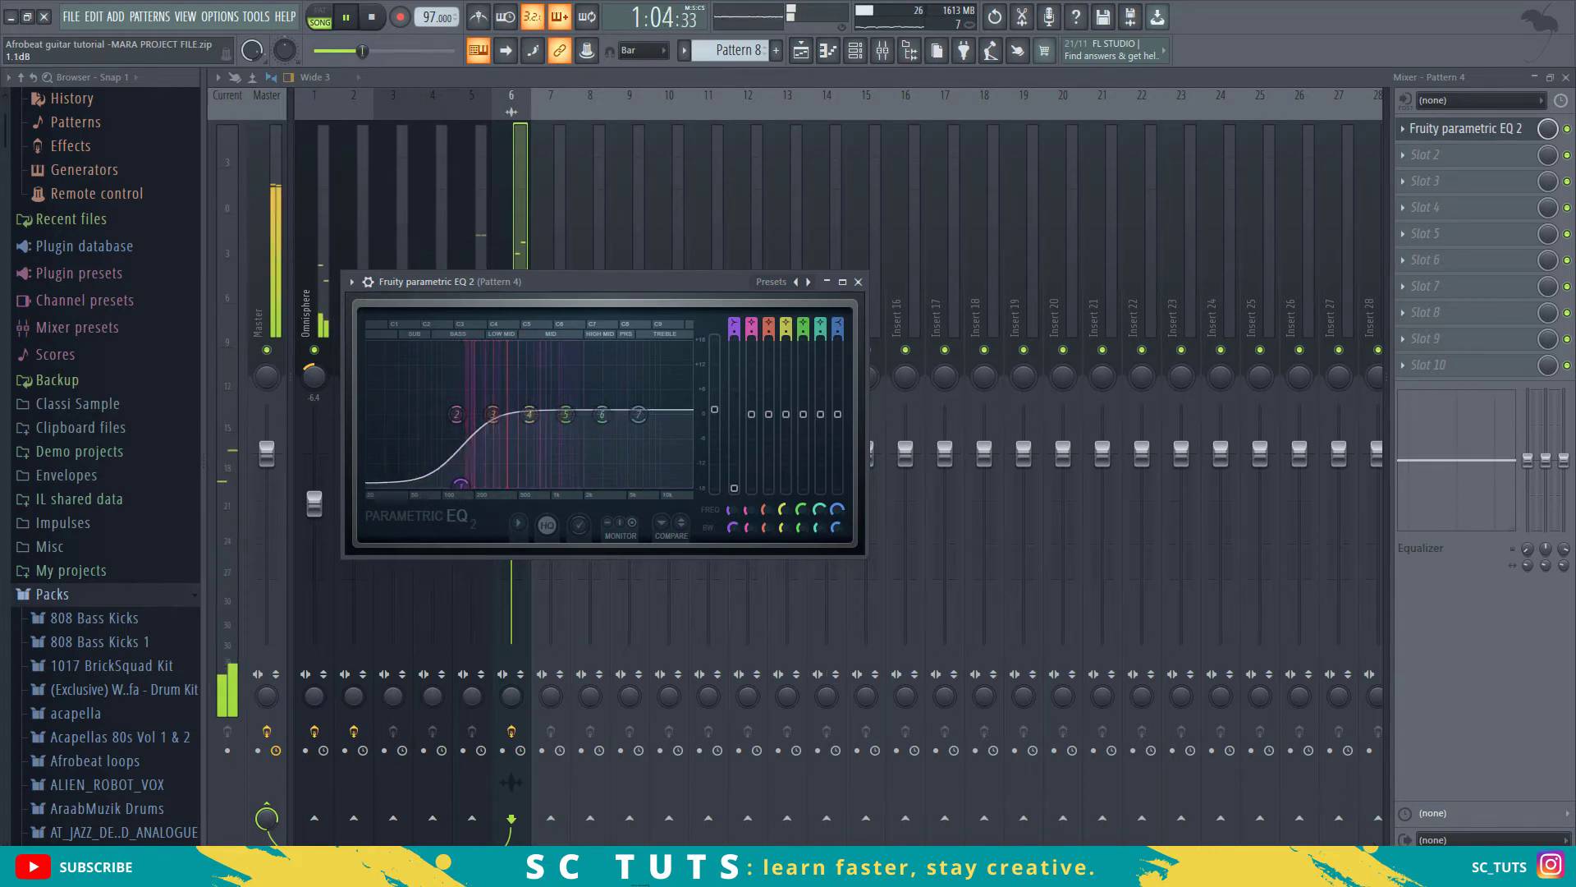
{"action": "left_click", "coordinate": [859, 281]}
{"action": "key", "text": "space"}
Step: Load Fruity Multiband Compressor with the Bright preset in slot 2 and lower the Pattern 4 track's volume to -10.2 dB
{"action": "left_click", "coordinate": [1443, 156]}
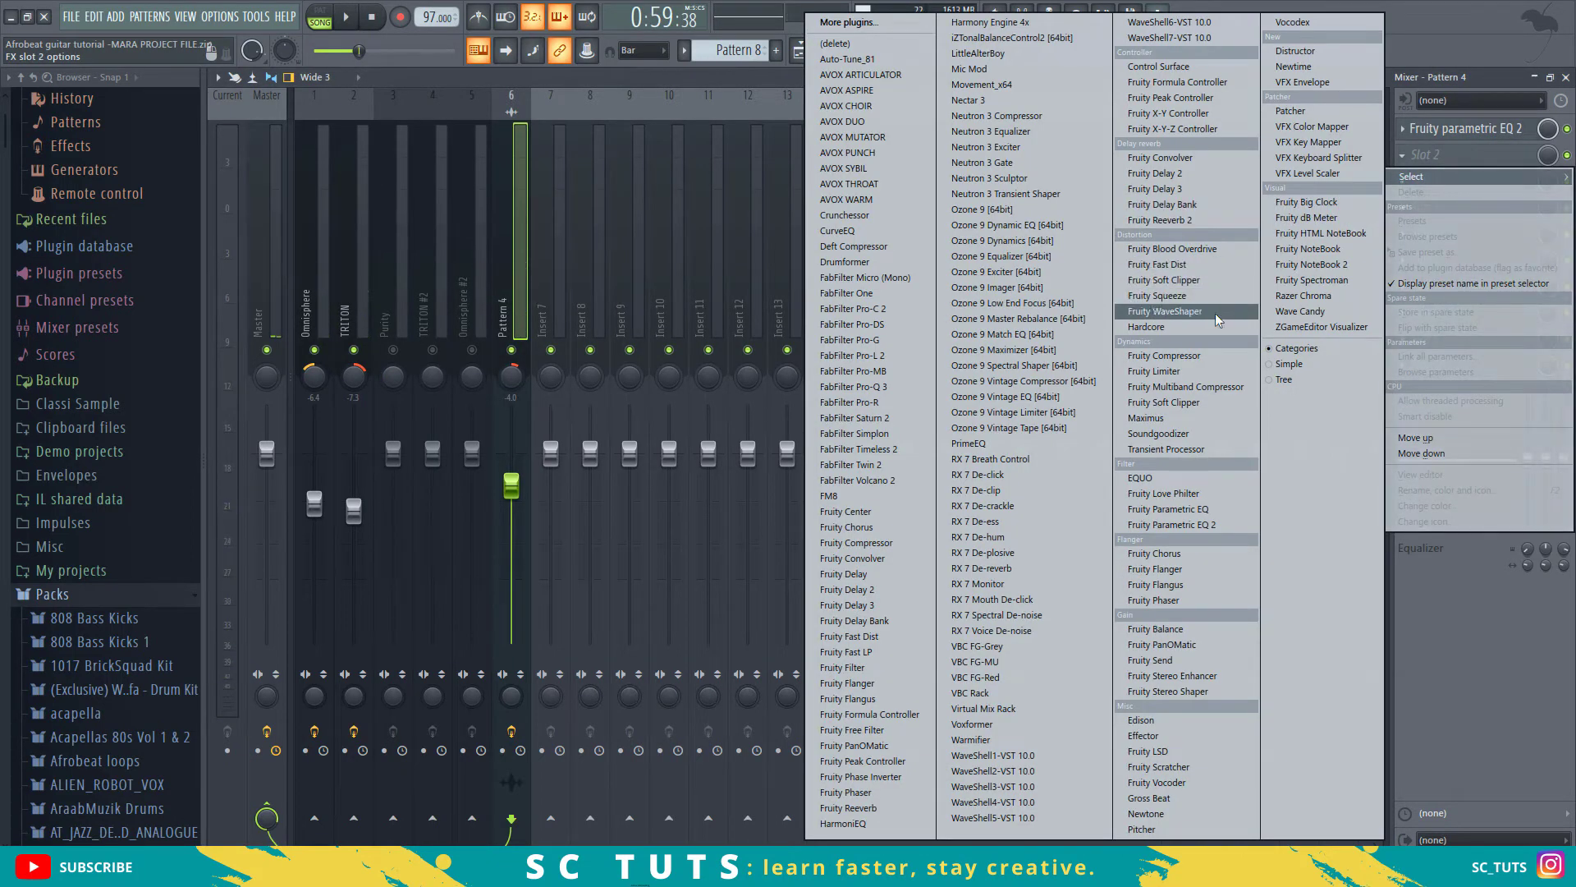
{"action": "left_click", "coordinate": [1184, 386]}
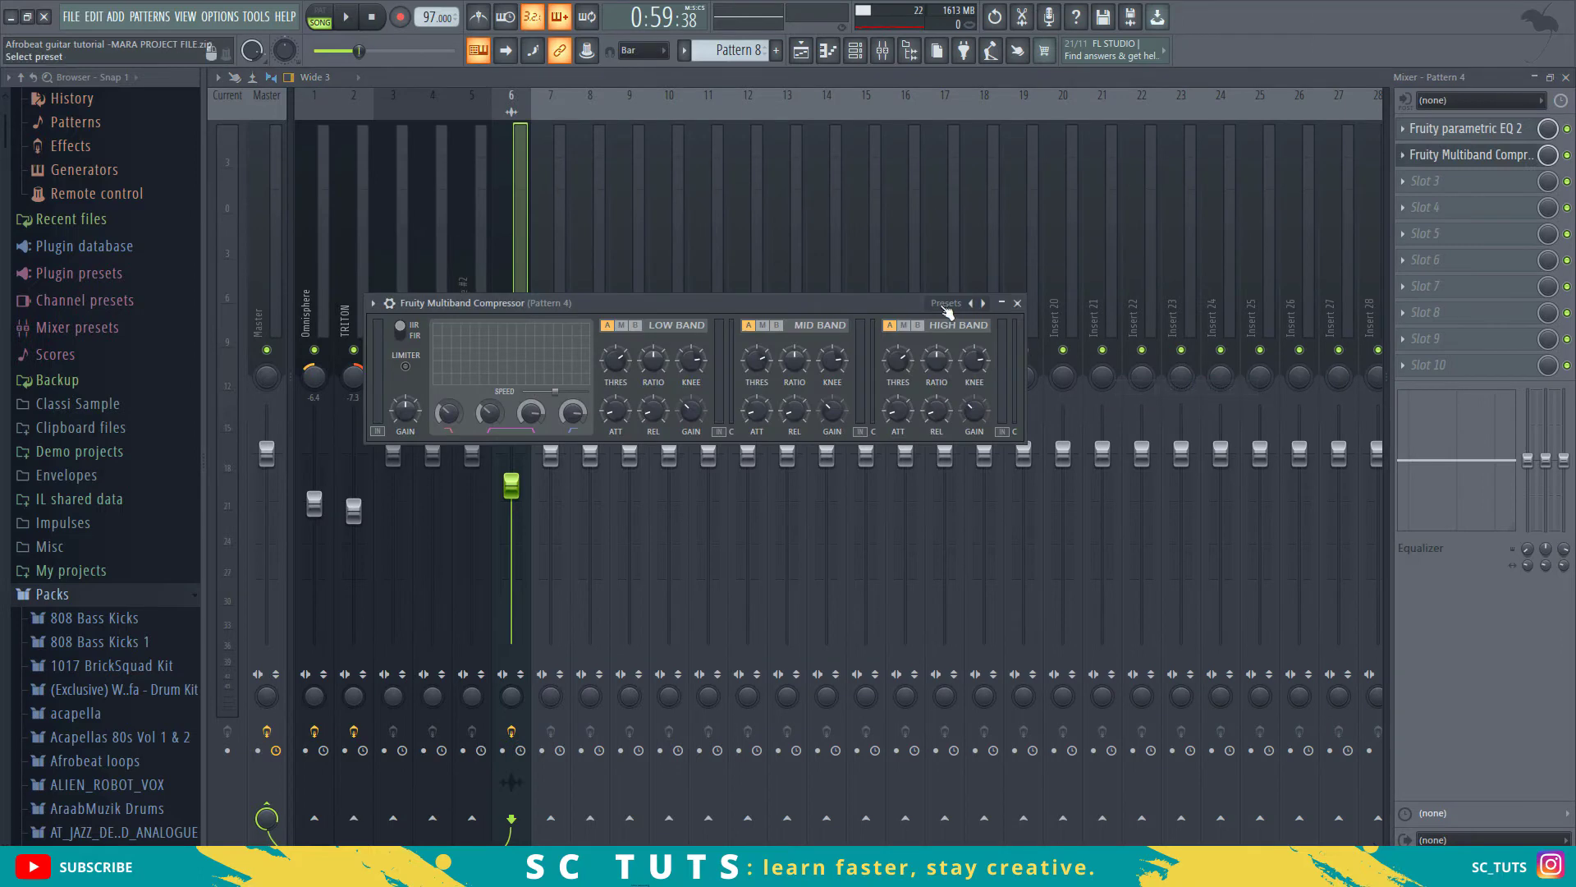
{"action": "left_click", "coordinate": [982, 310]}
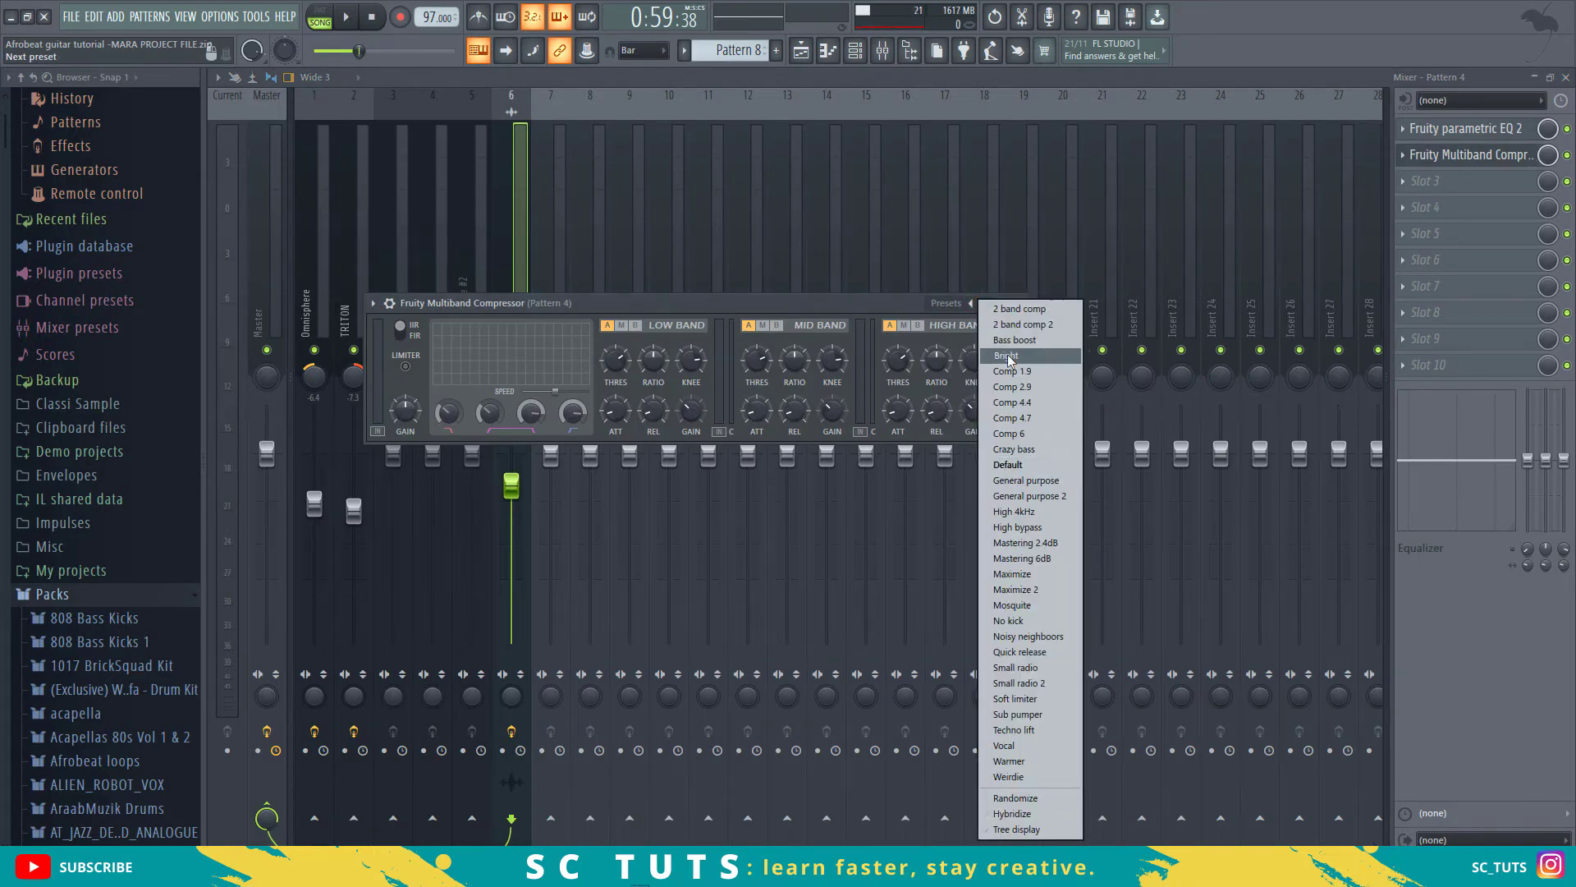
{"action": "left_click", "coordinate": [1008, 355]}
{"action": "key", "text": "space"}
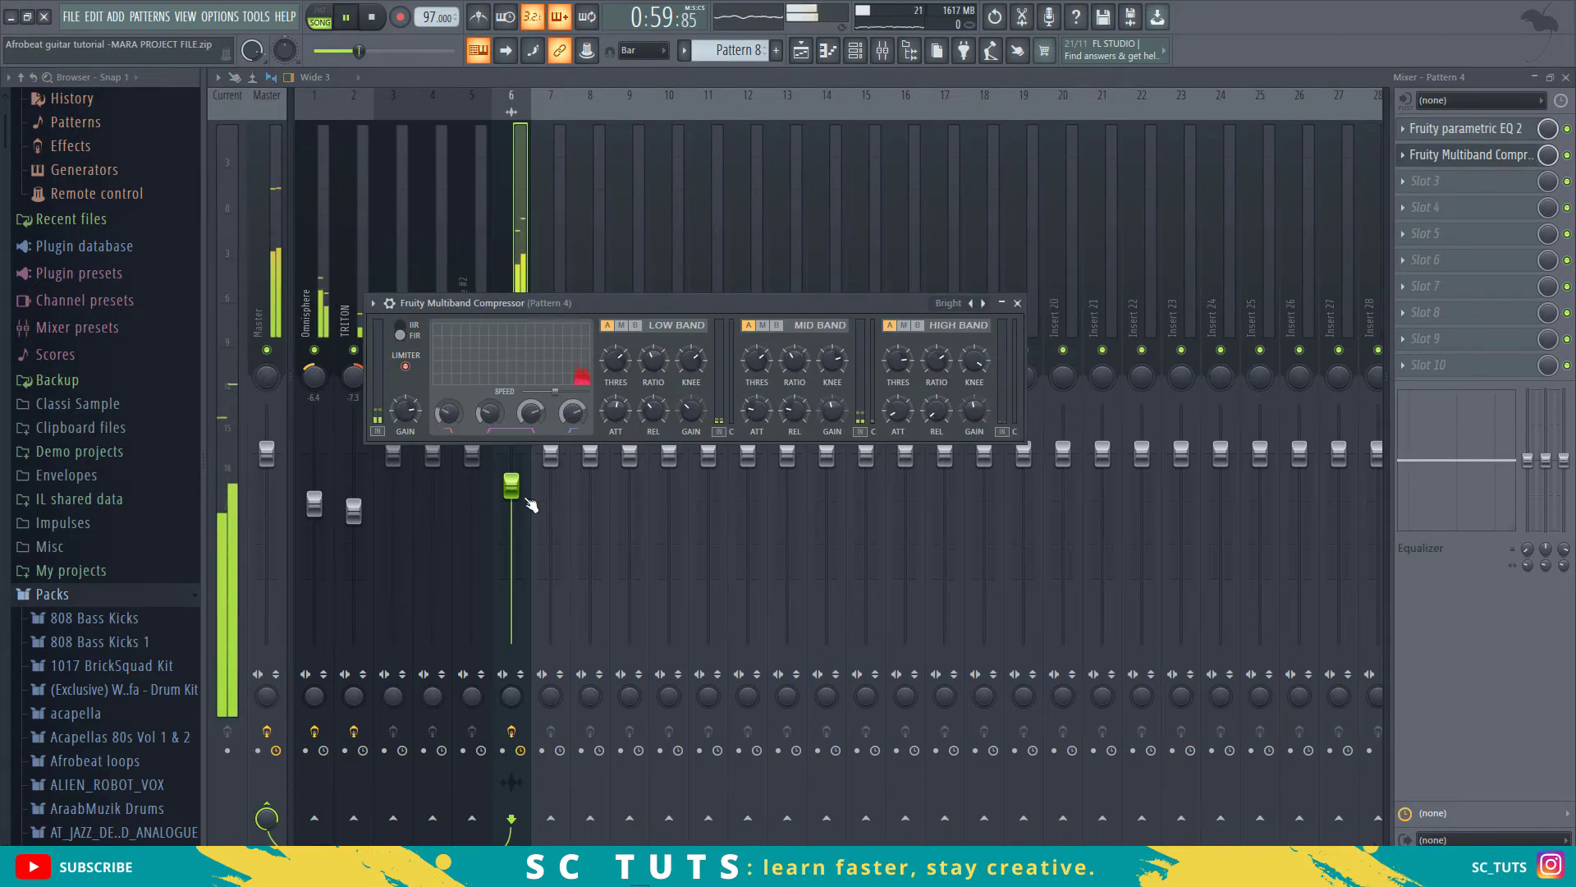
{"action": "left_click_drag", "start_coordinate": [511, 486], "coordinate": [512, 533]}
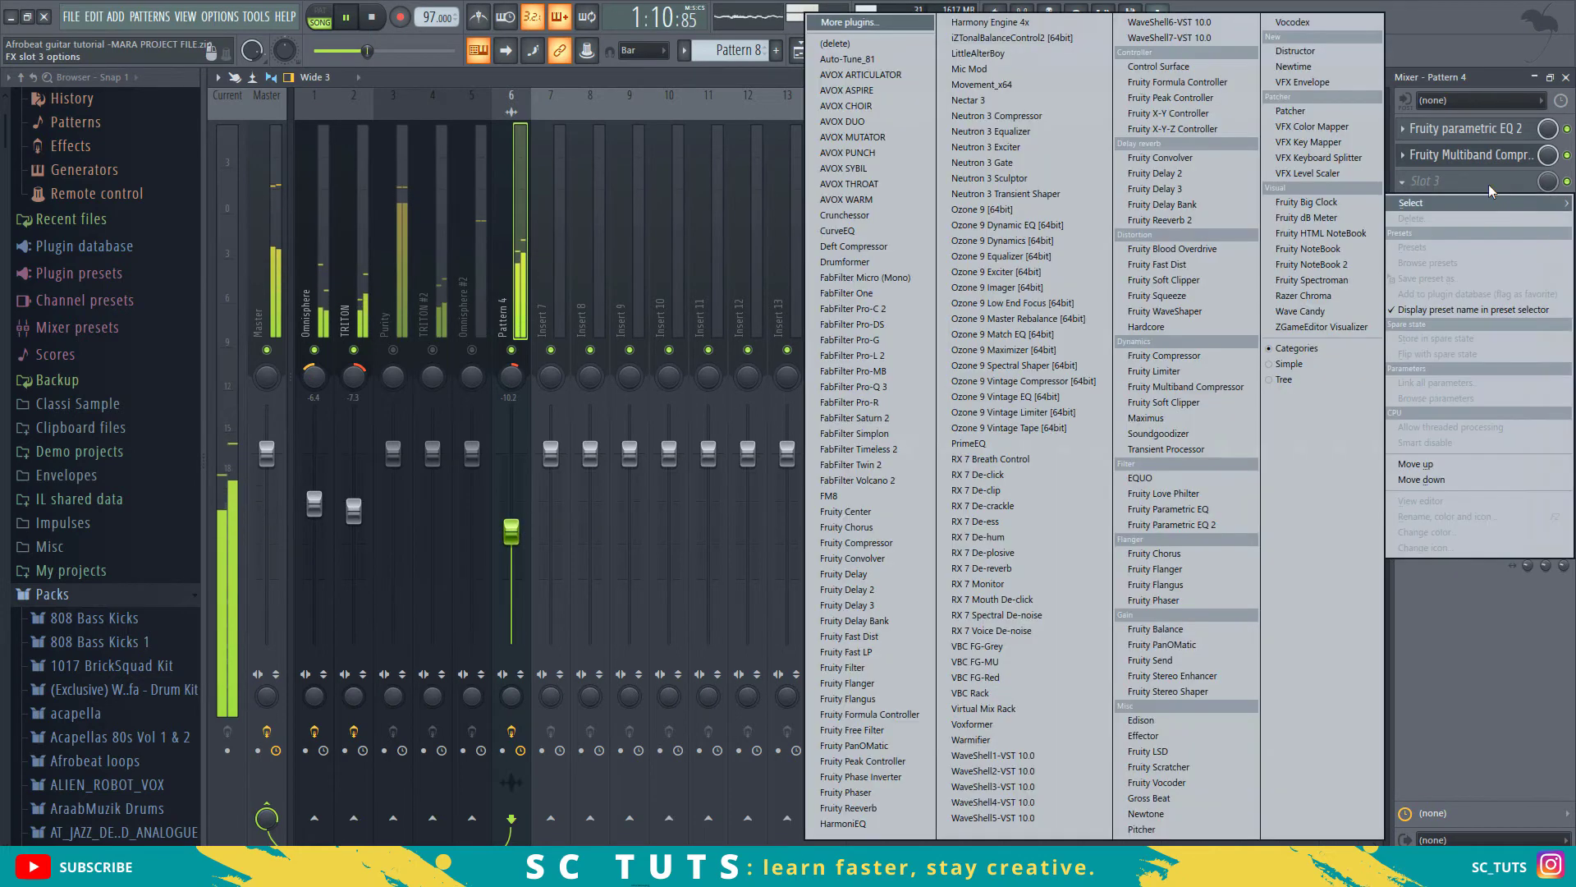
Step: Load Fruity Flanger with the Chorusy preset in slot 3 of the Pattern 4 track, checking it in playback
{"action": "left_click", "coordinate": [1496, 192]}
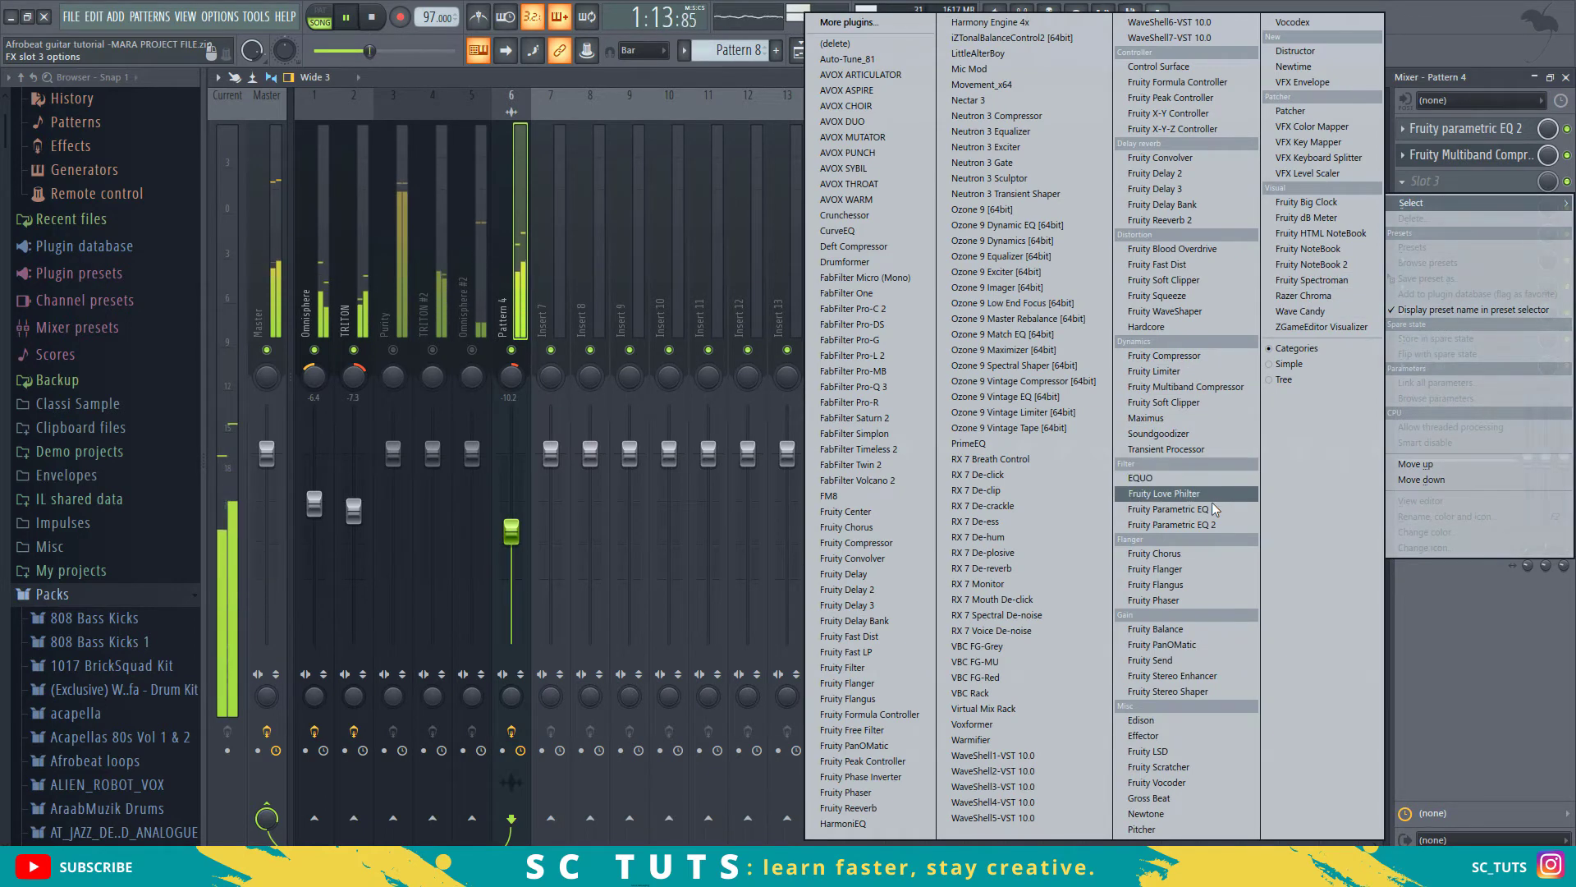
{"action": "left_click", "coordinate": [1155, 569]}
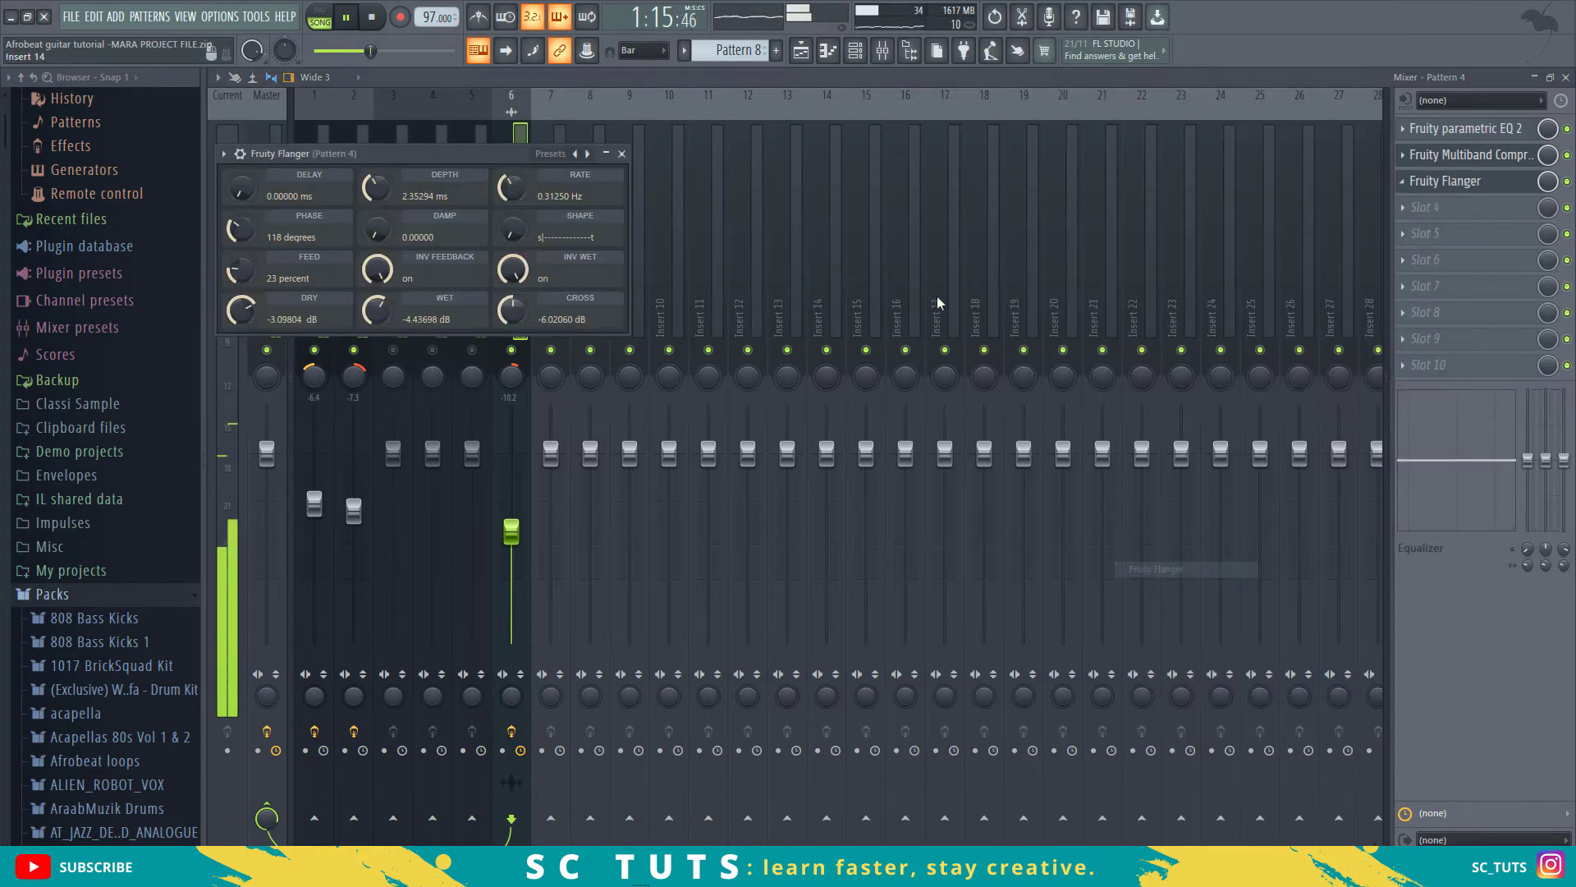
{"action": "left_click", "coordinate": [581, 158]}
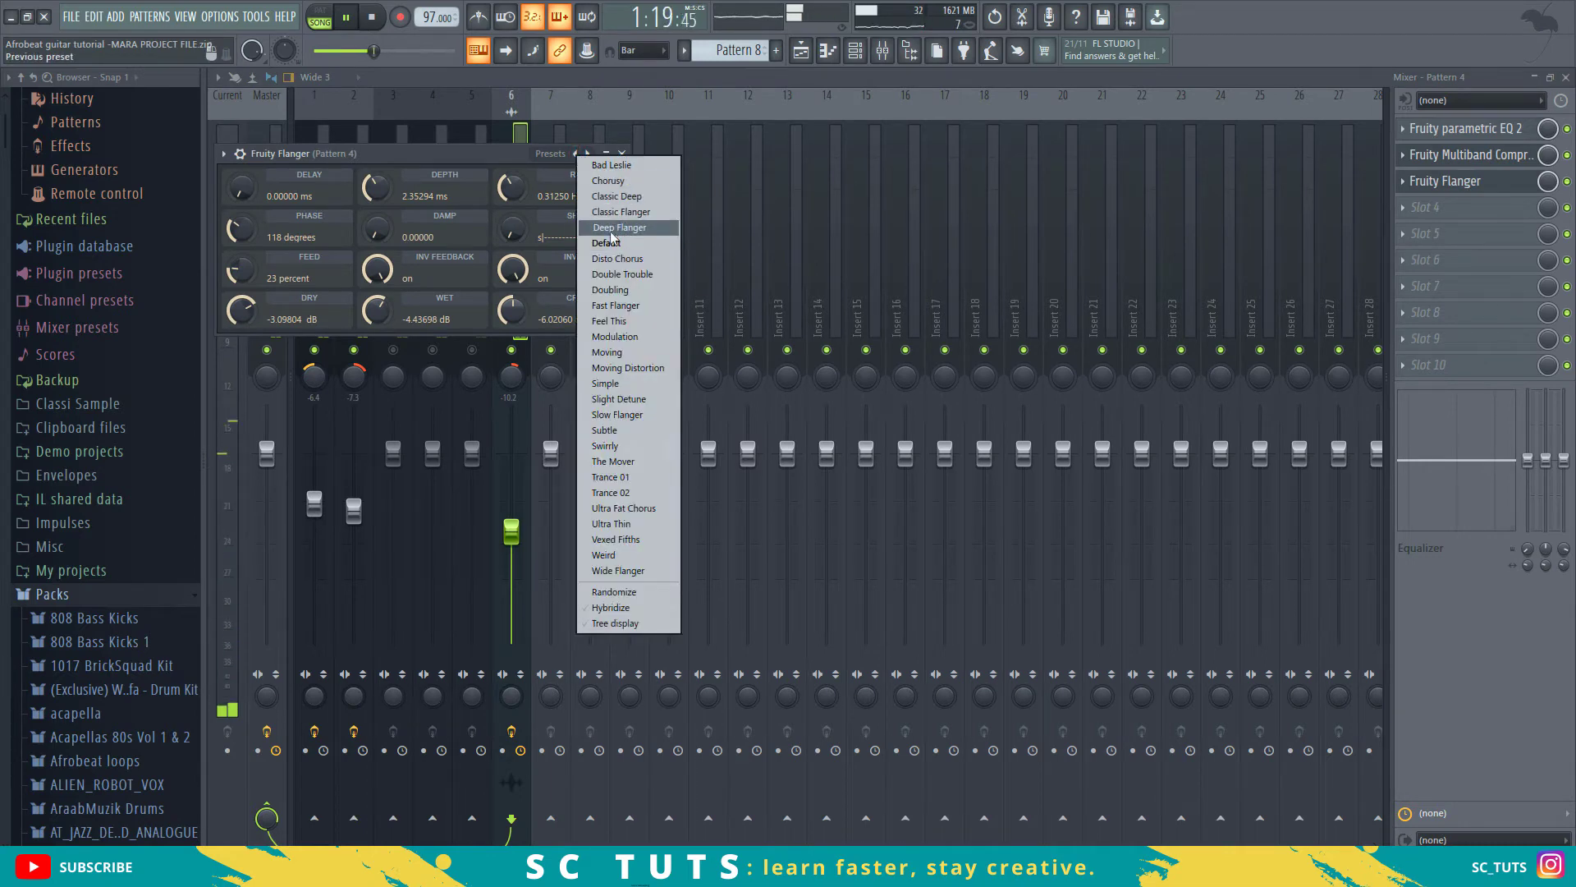
{"action": "left_click", "coordinate": [583, 181]}
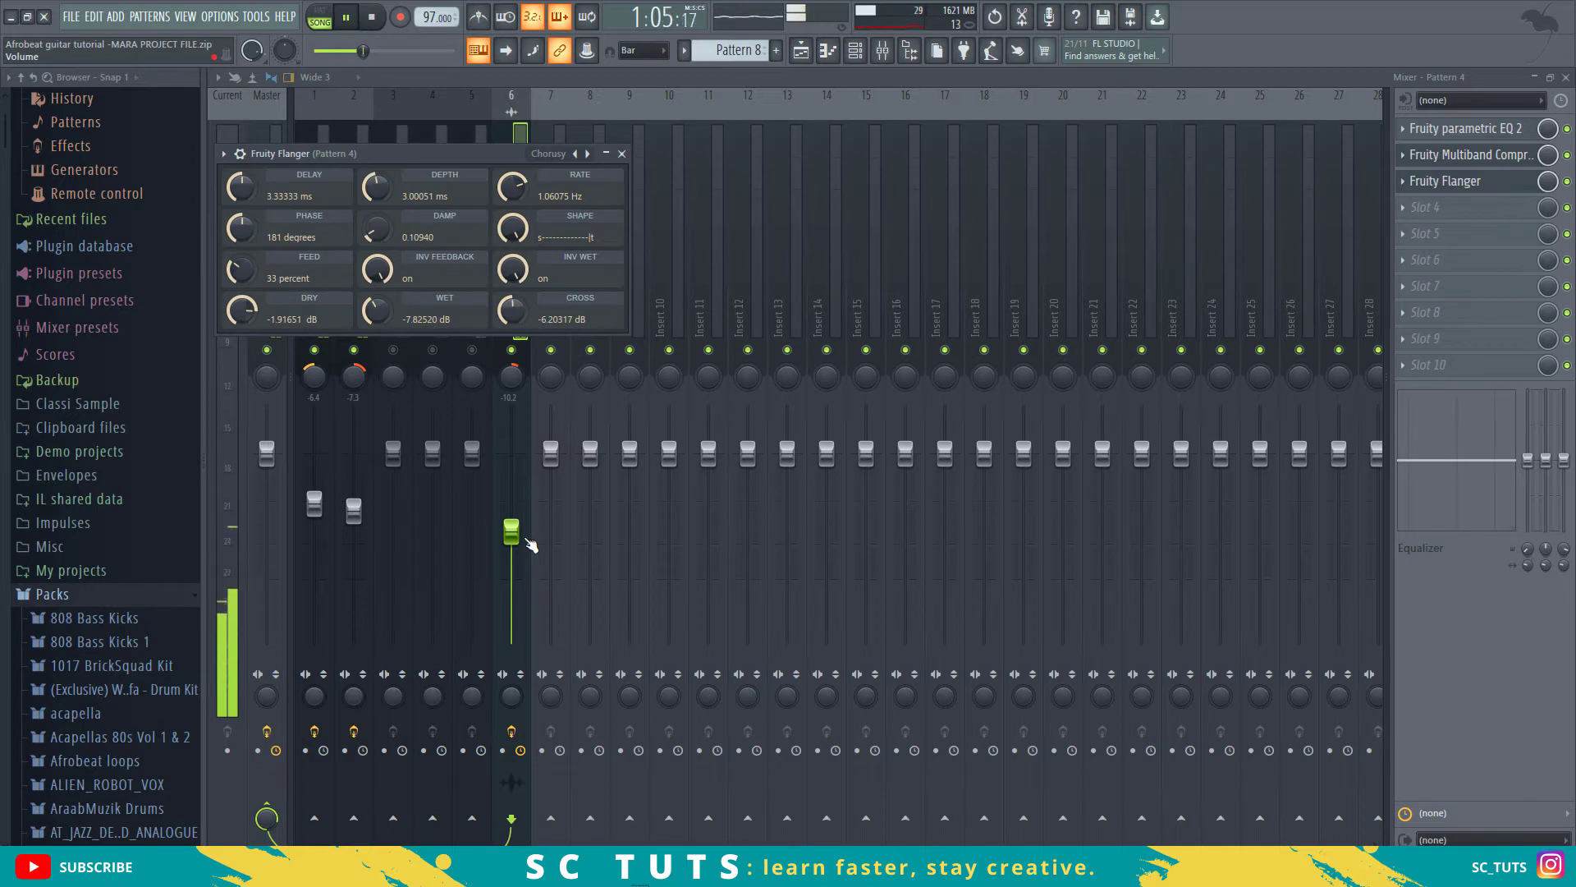
{"action": "key", "text": "Escape"}
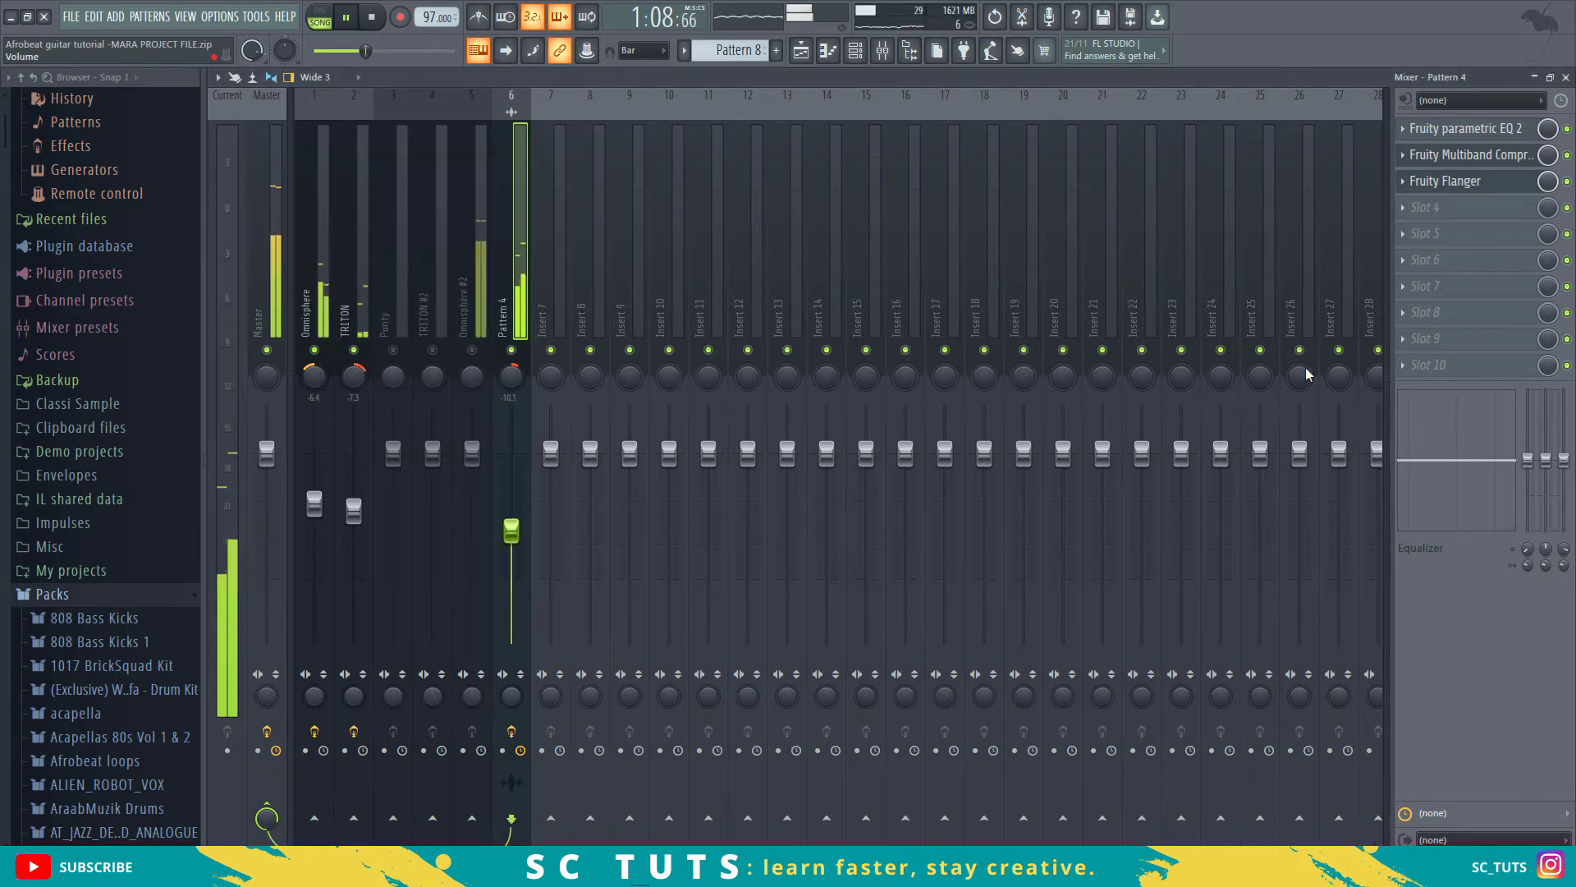
{"action": "key", "text": "space"}
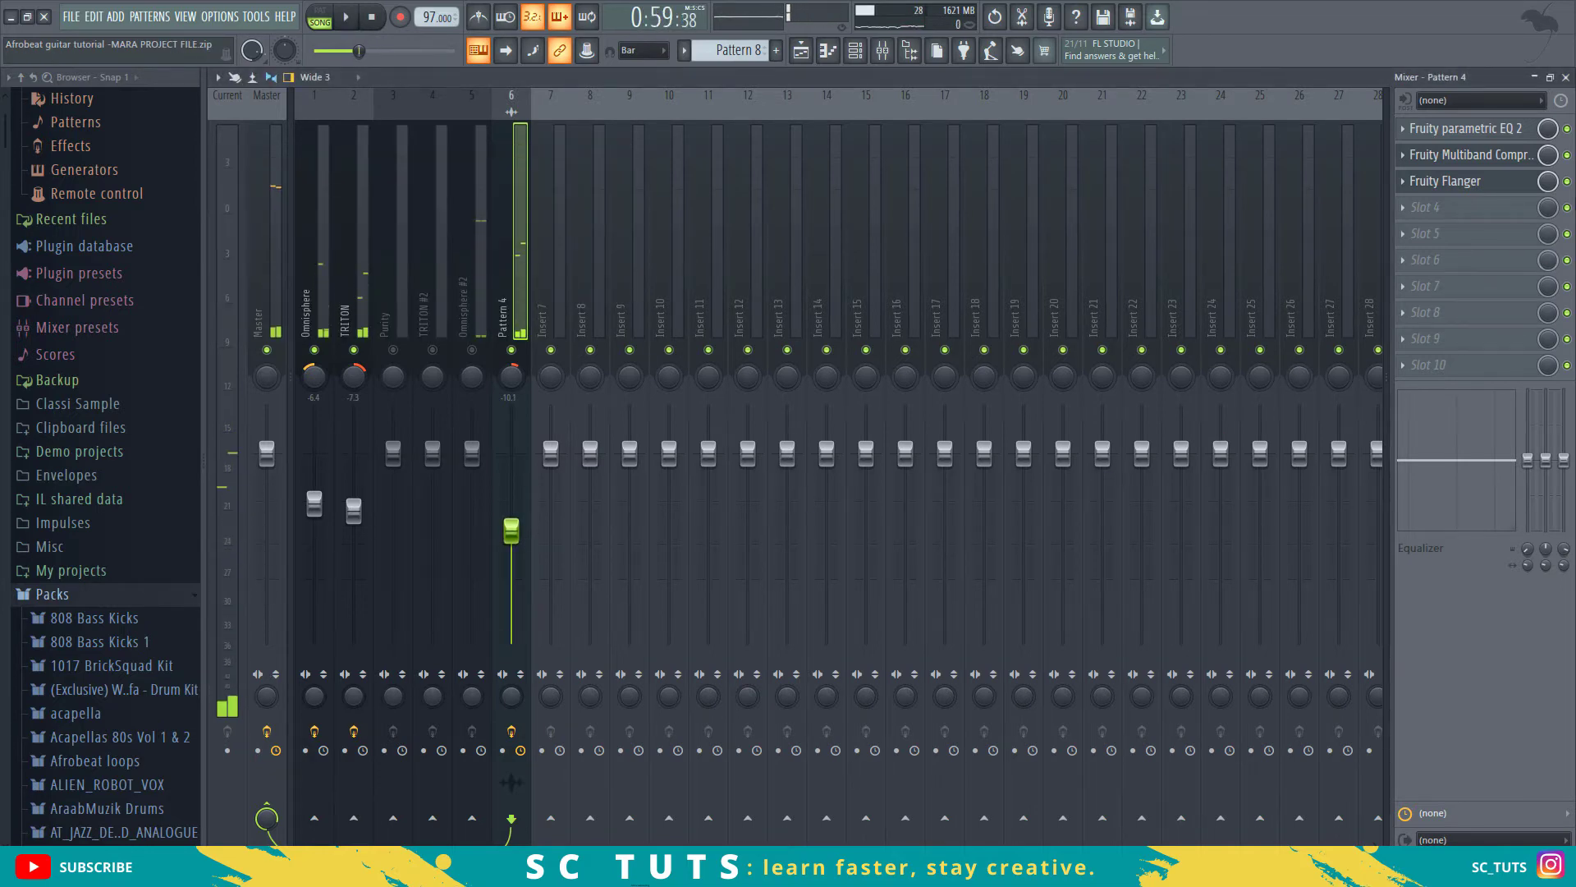
{"action": "key", "text": "space"}
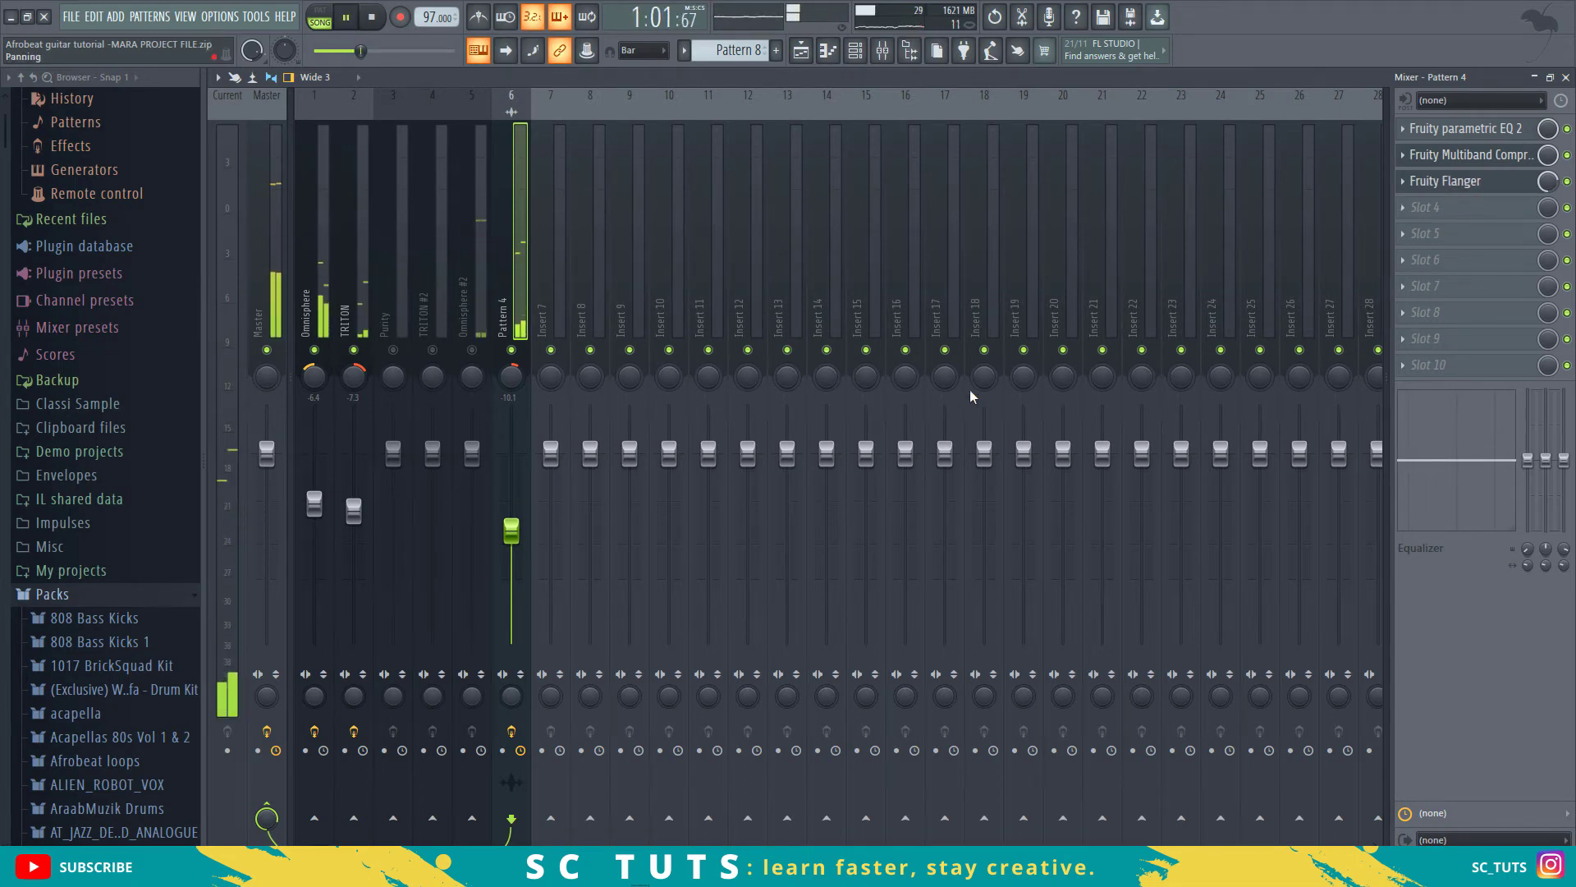
Step: Stop playback, set the playlist position to bar 29 and inspect the channels used by Pattern 8
{"action": "left_click", "coordinate": [800, 51]}
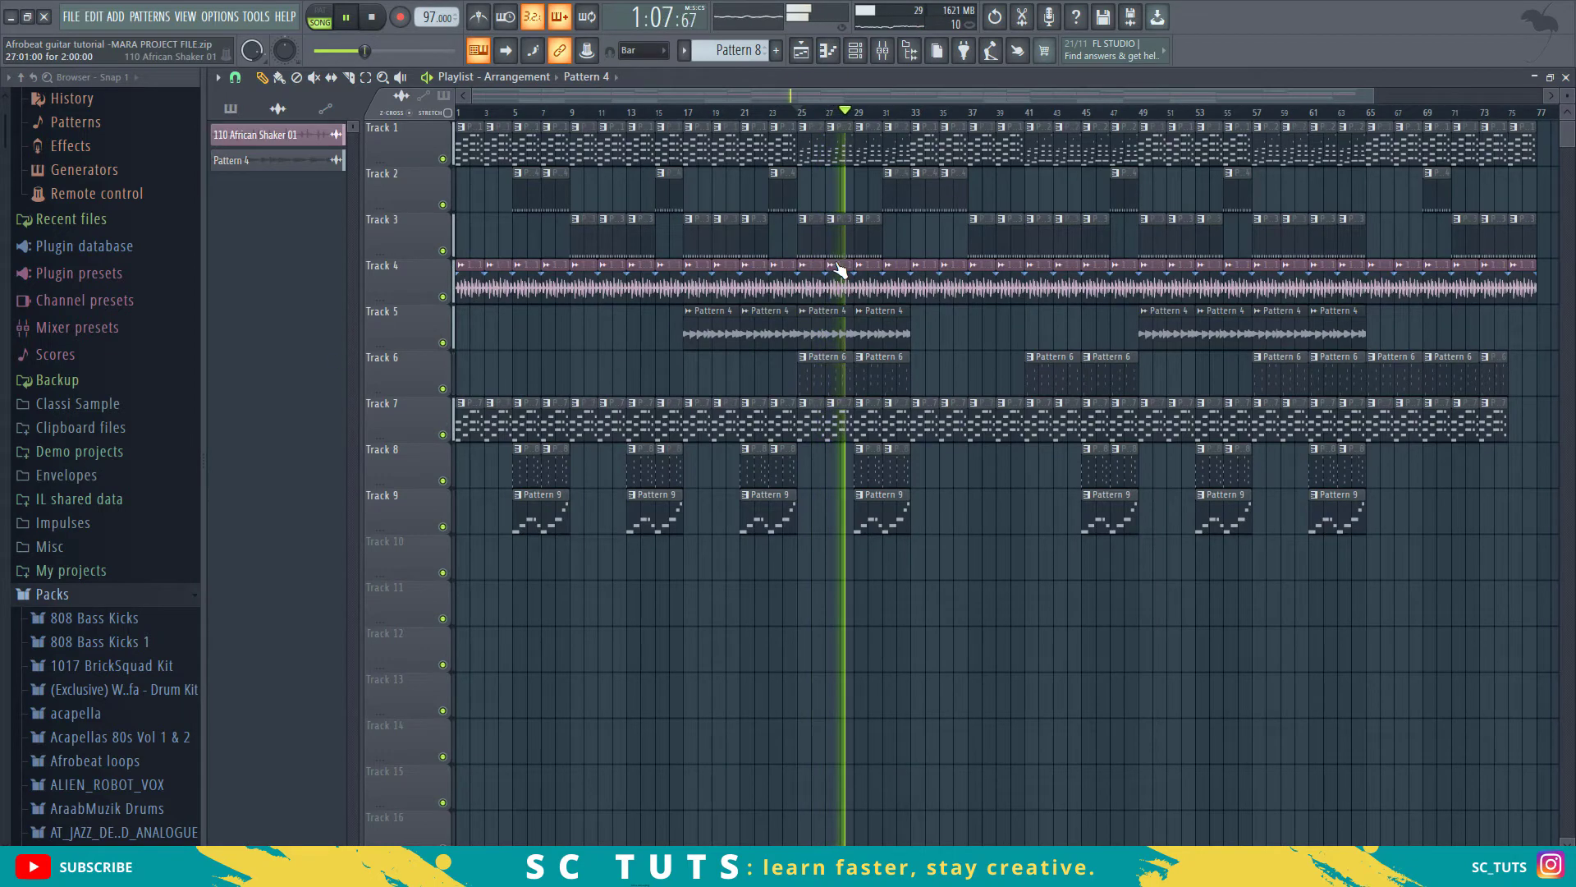
{"action": "key", "text": "space"}
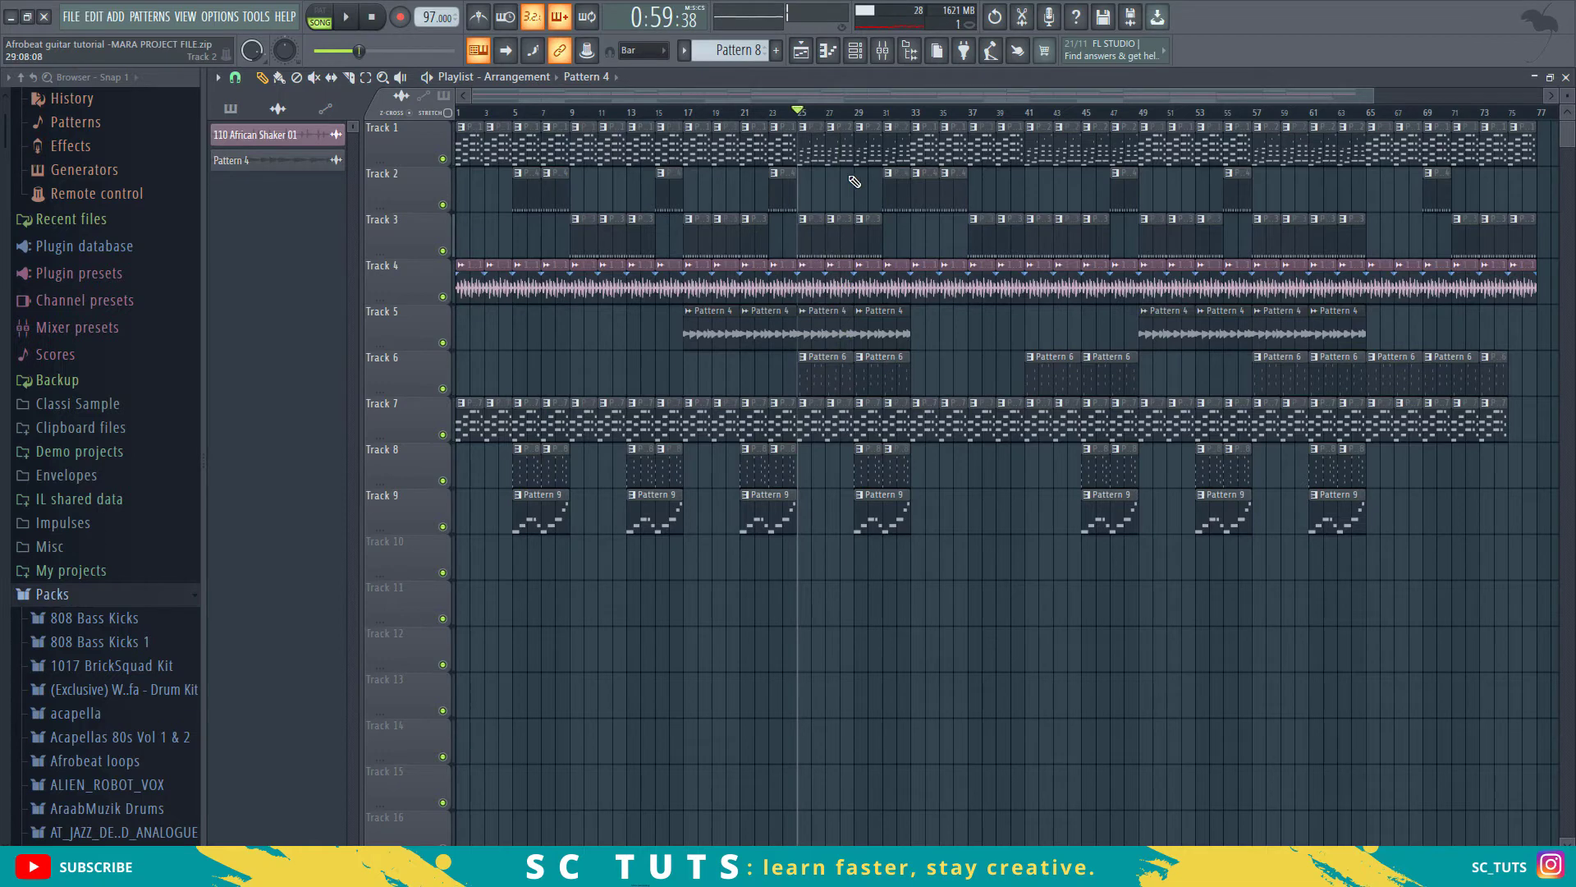
{"action": "left_click", "coordinate": [855, 113]}
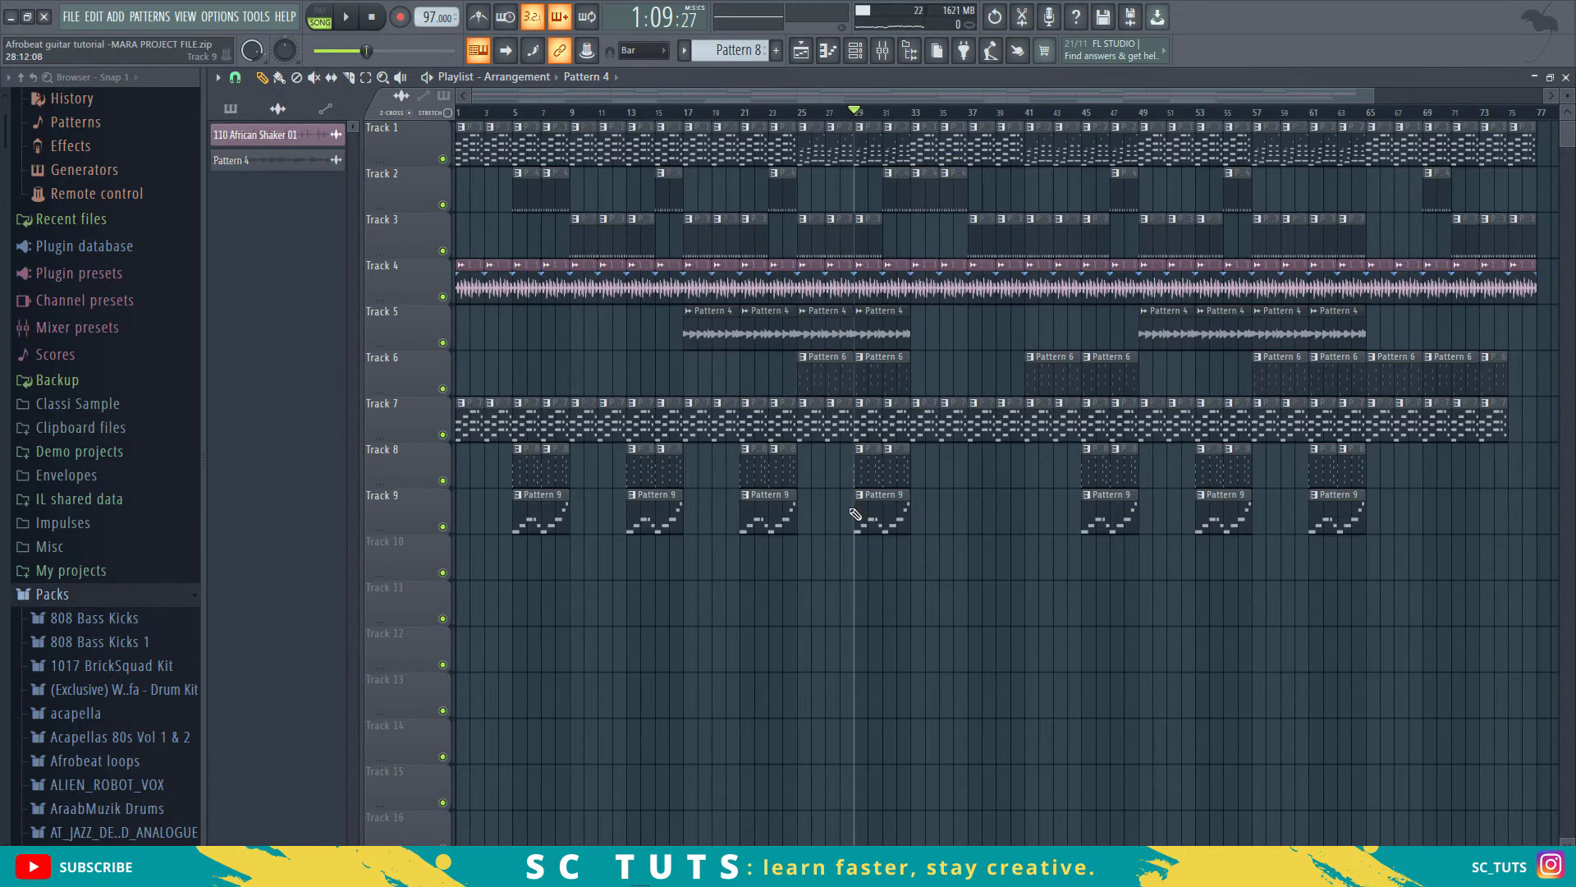
{"action": "left_click", "coordinate": [871, 475]}
{"action": "left_click", "coordinate": [858, 52]}
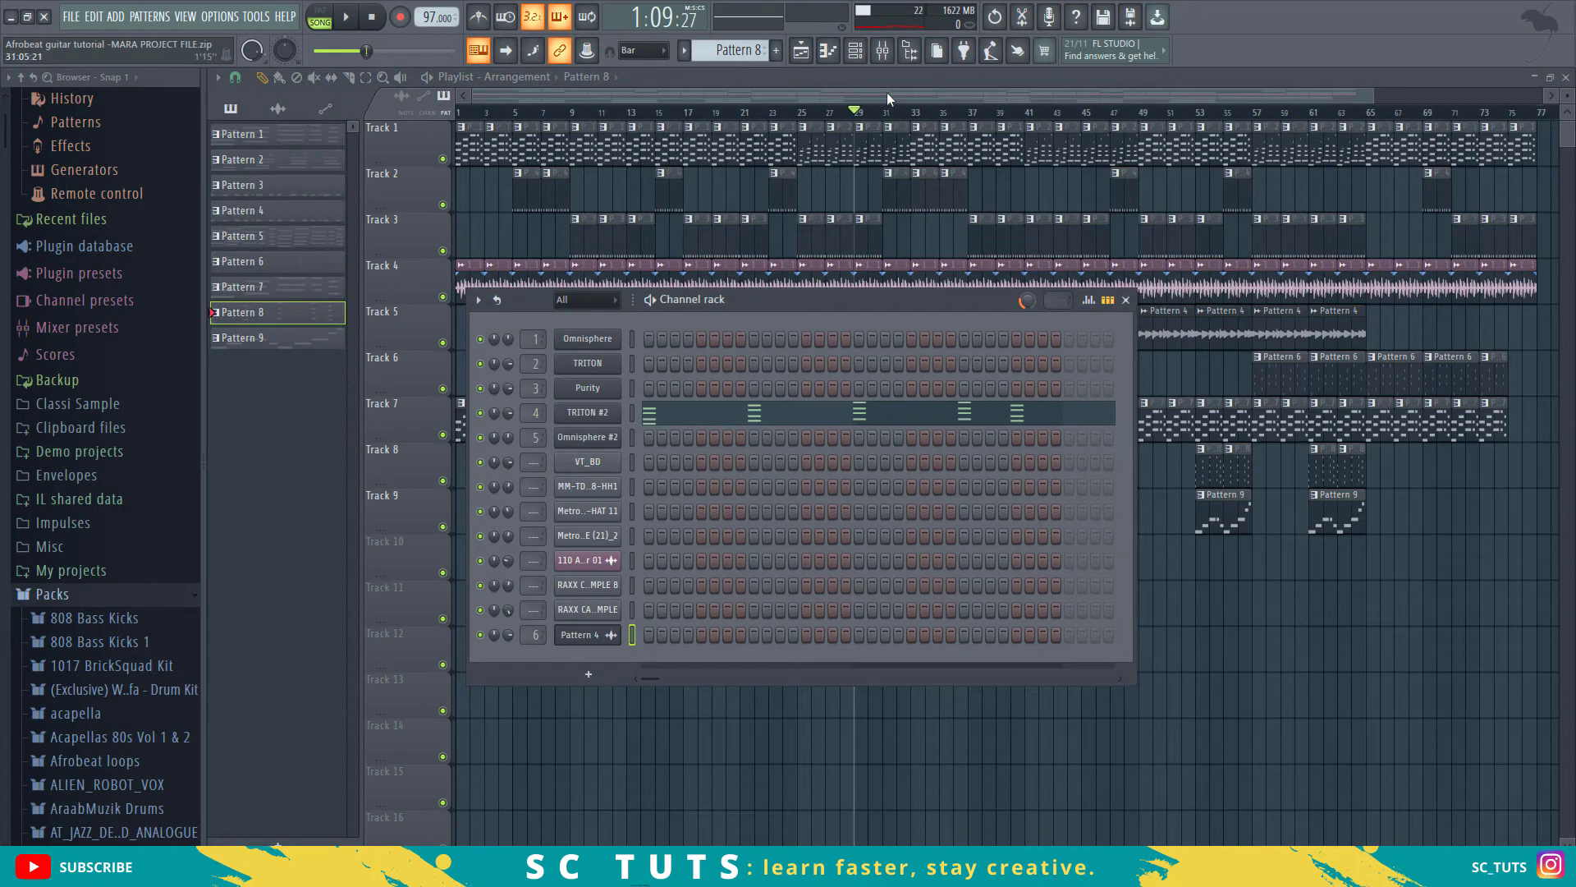
{"action": "key", "text": "F6"}
Step: Set the song position to bar 25 and bring up the mixer track of Pattern 6's Omnisphere #2 channel
{"action": "scroll", "coordinate": [832, 119], "scroll_direction": "up", "scroll_amount": 3}
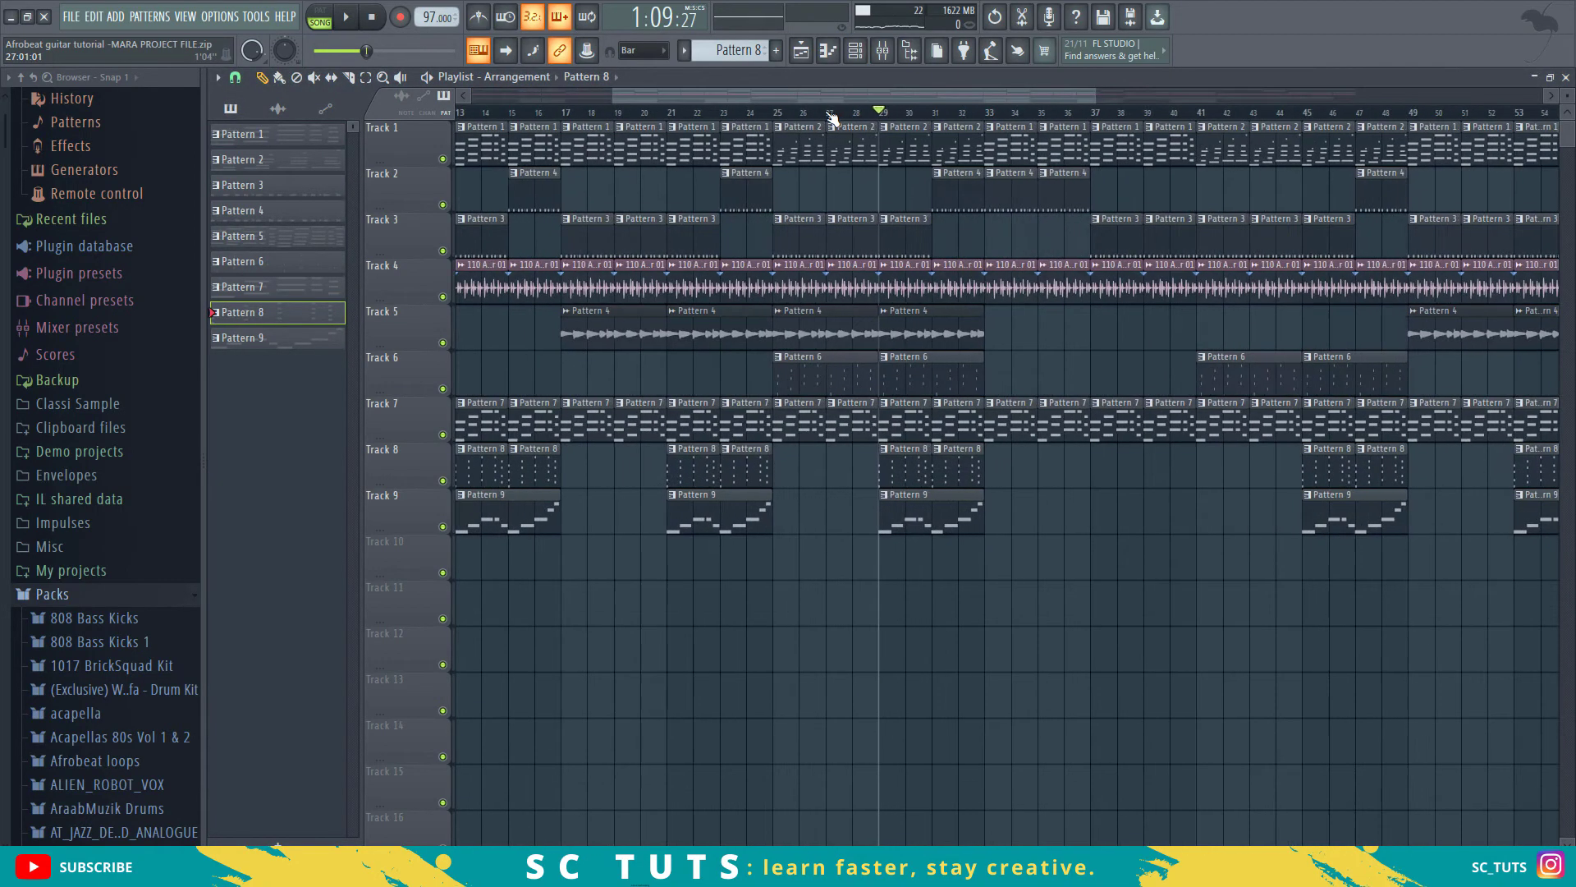
{"action": "scroll", "coordinate": [832, 119], "scroll_direction": "up", "scroll_amount": 2}
{"action": "left_click", "coordinate": [744, 116]}
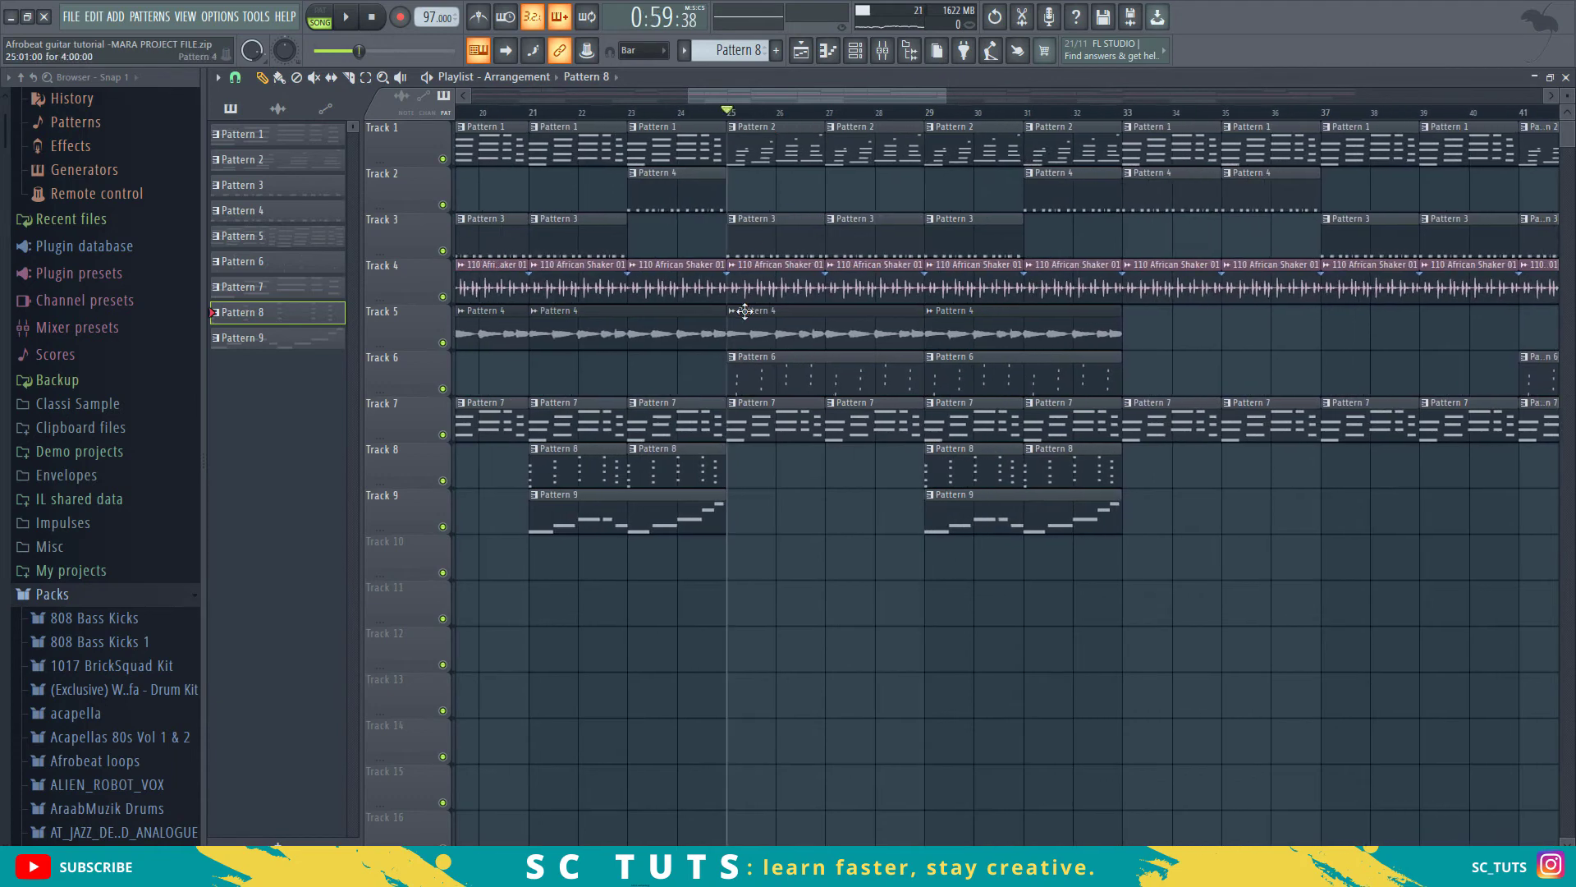
{"action": "left_click", "coordinate": [756, 379]}
{"action": "left_click", "coordinate": [853, 59]}
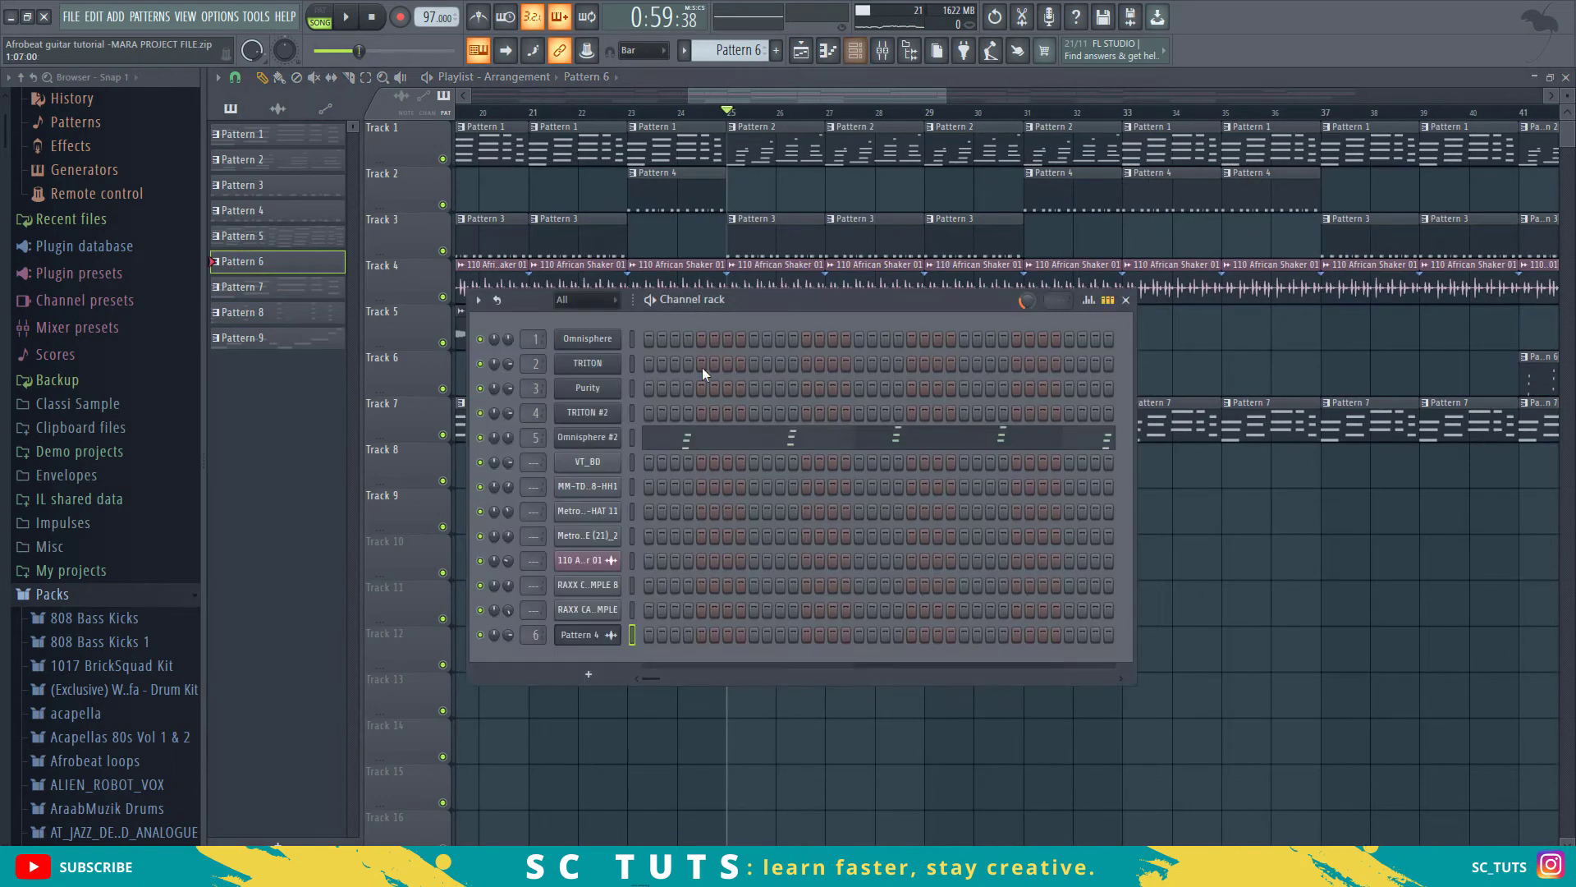
{"action": "left_click", "coordinate": [584, 447]}
{"action": "left_click", "coordinate": [883, 52]}
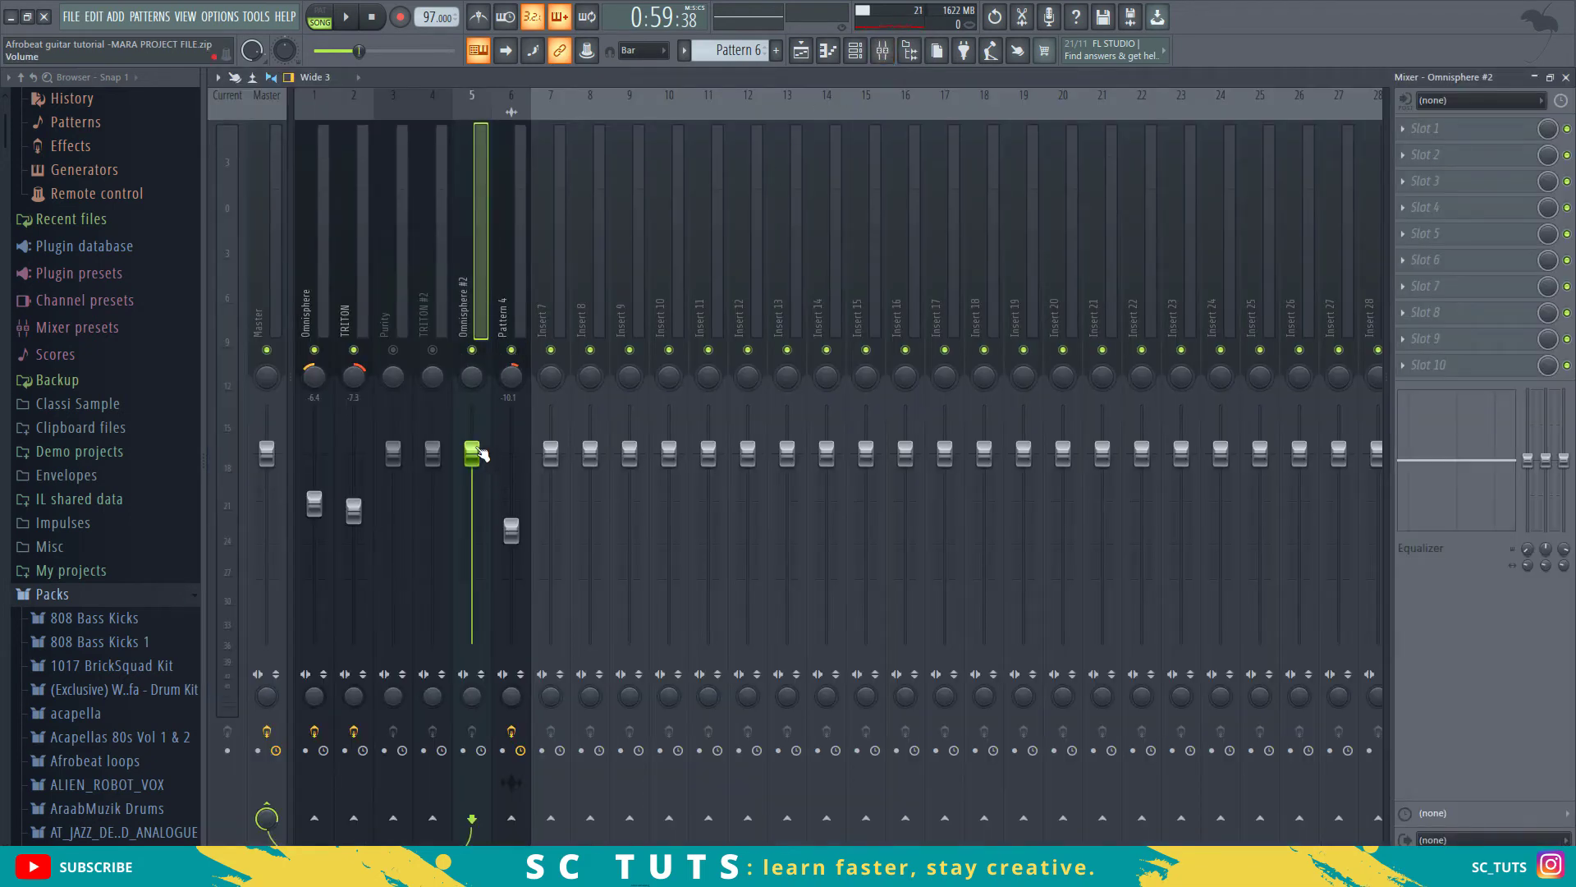
Step: Lower the Omnisphere #2 mixer track's volume to -5.4 dB and pan it slightly off-centre, checking it in playback
{"action": "left_click_drag", "start_coordinate": [473, 451], "coordinate": [473, 464]}
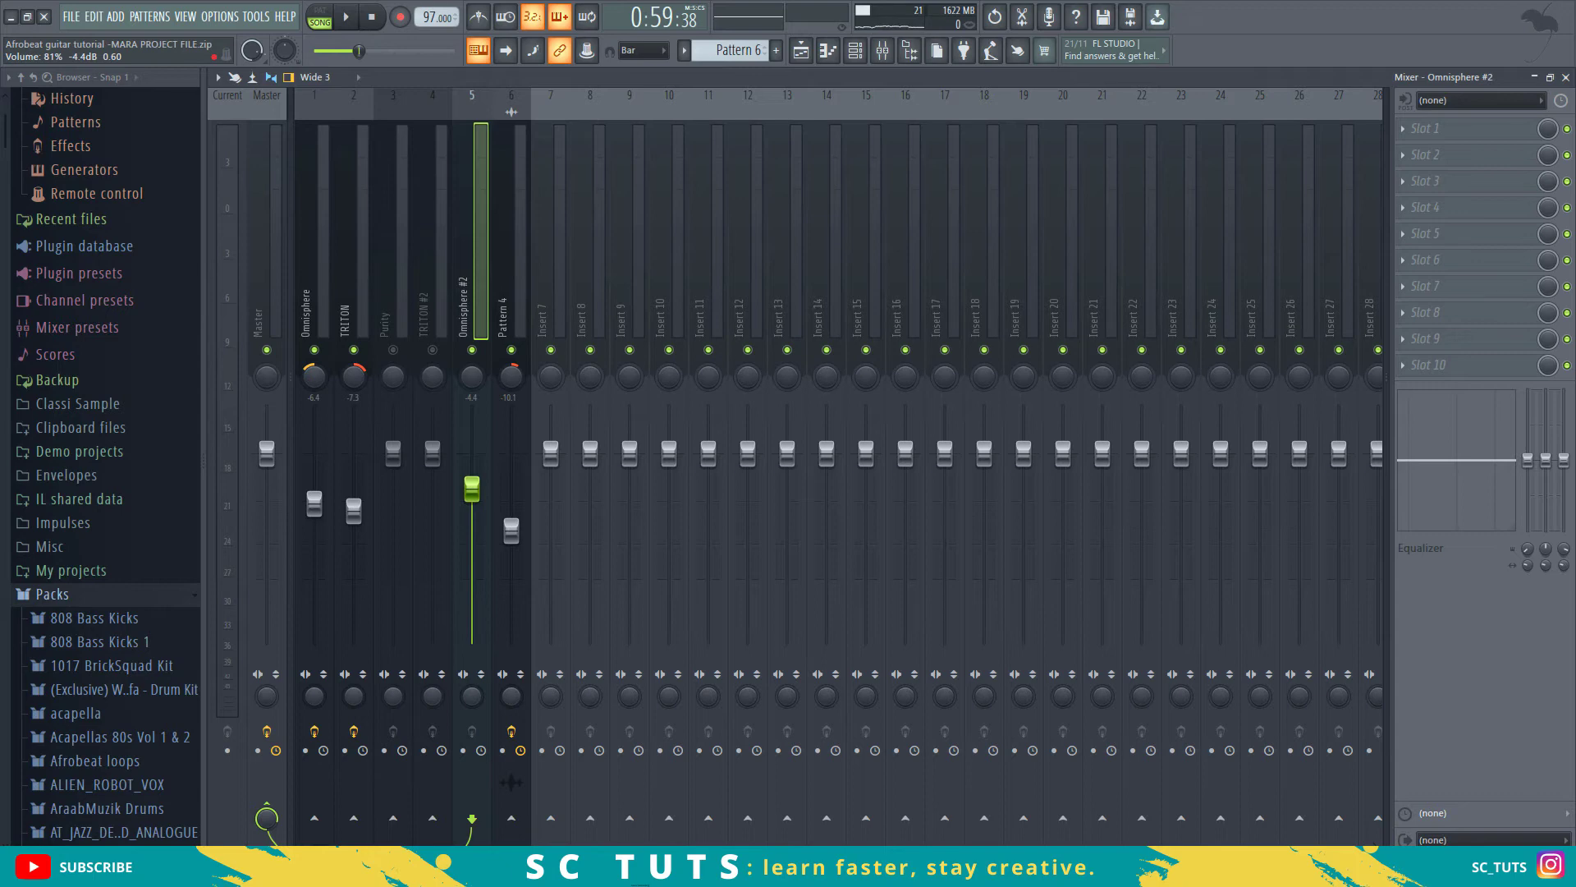
{"action": "key", "text": "space"}
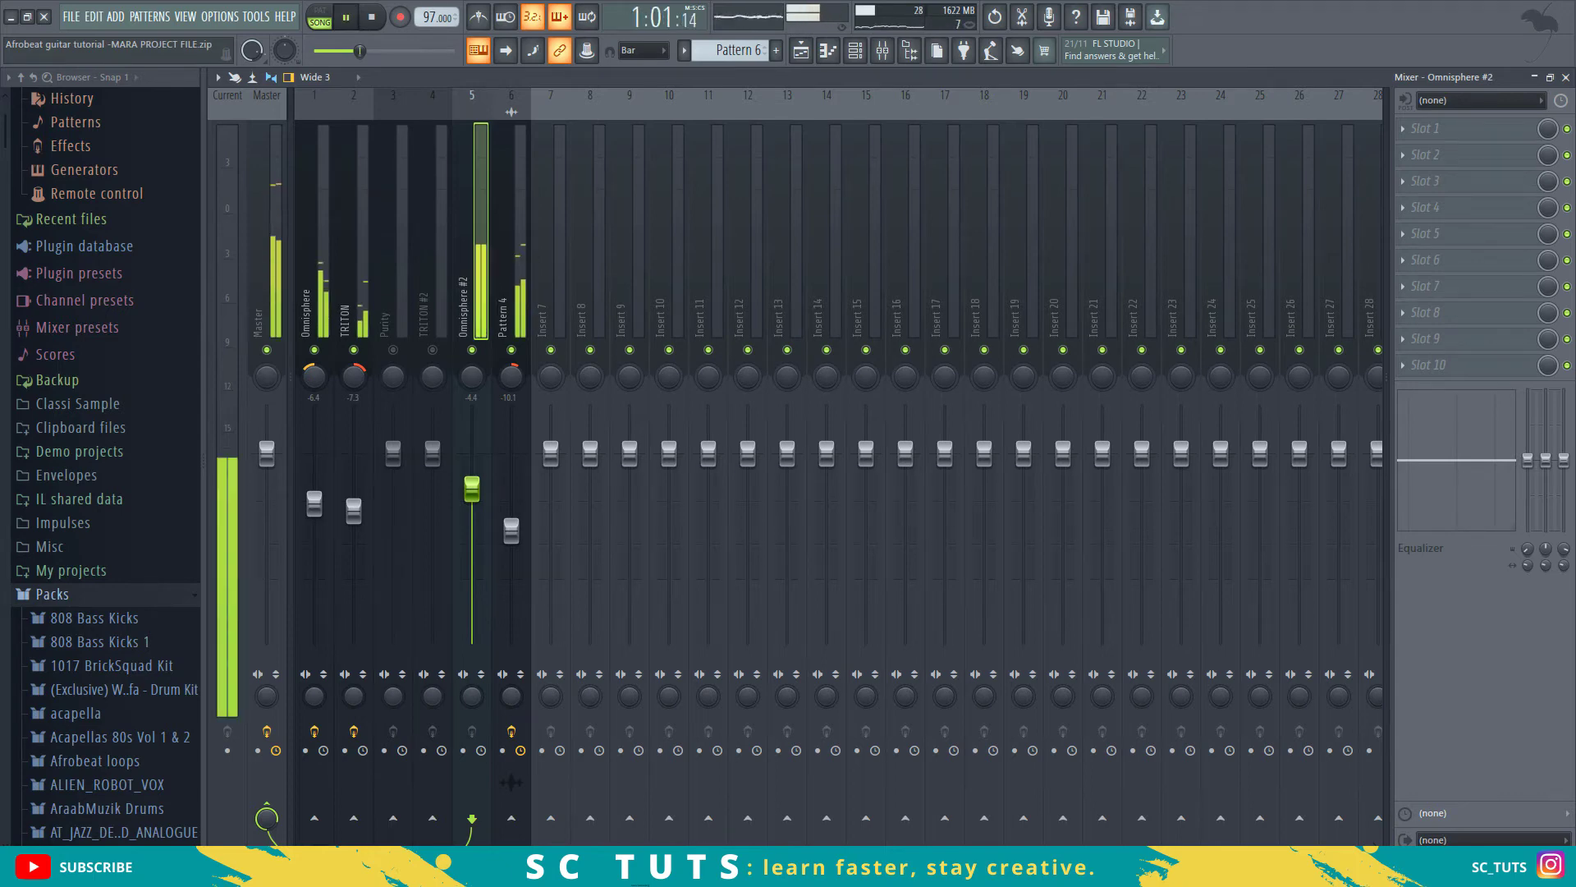
{"action": "key", "text": "space"}
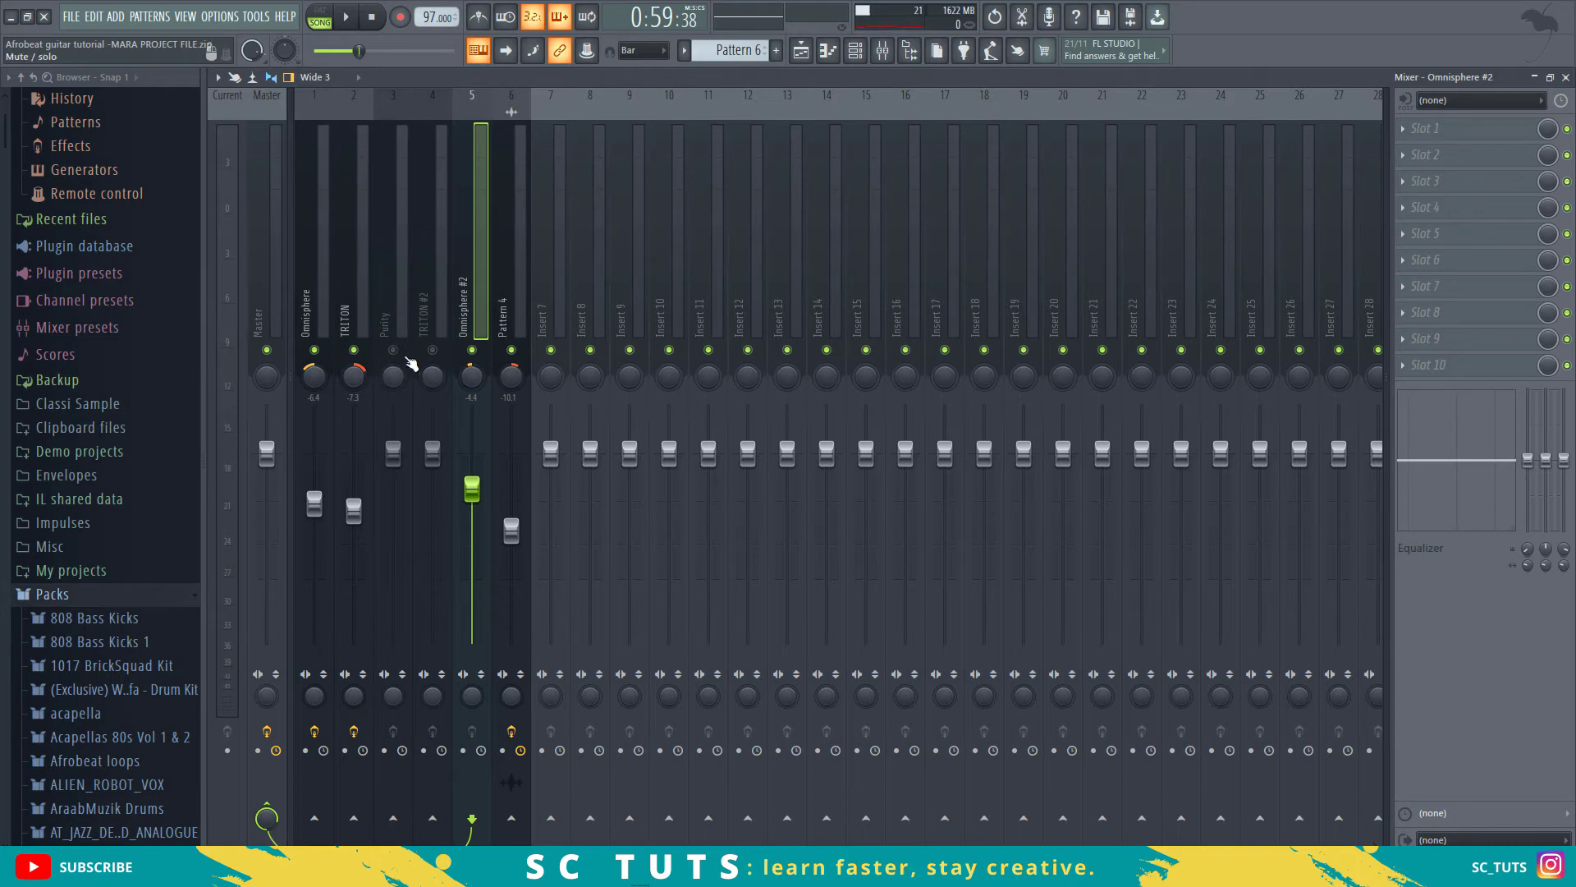
{"action": "key", "text": "space"}
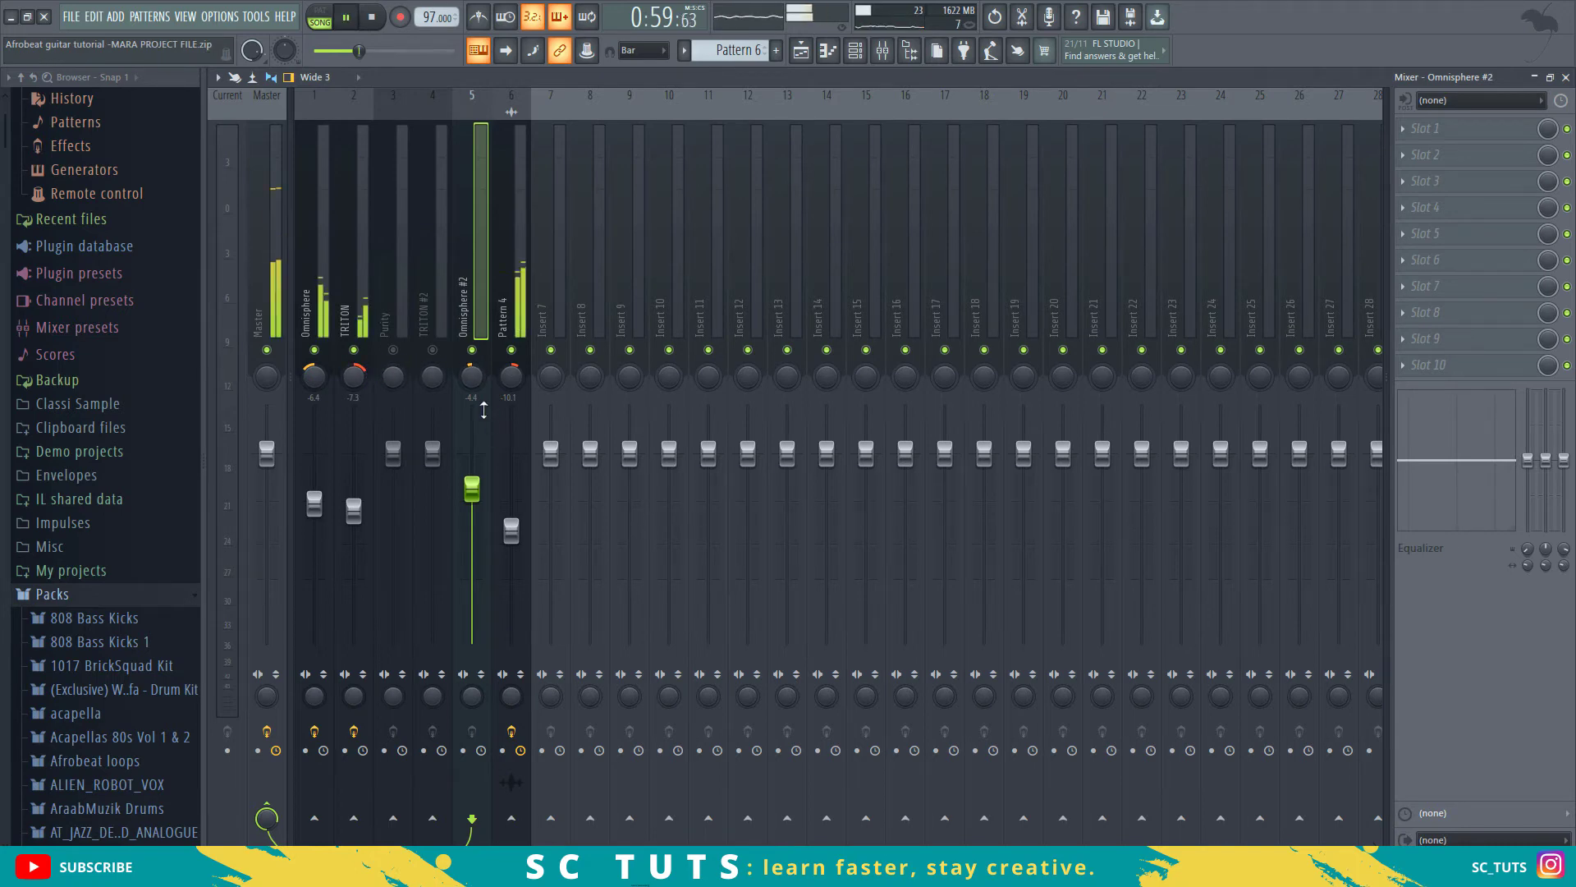
{"action": "left_click_drag", "start_coordinate": [496, 424], "coordinate": [496, 434]}
{"action": "left_click_drag", "start_coordinate": [472, 498], "coordinate": [472, 495]}
{"action": "key", "text": "space"}
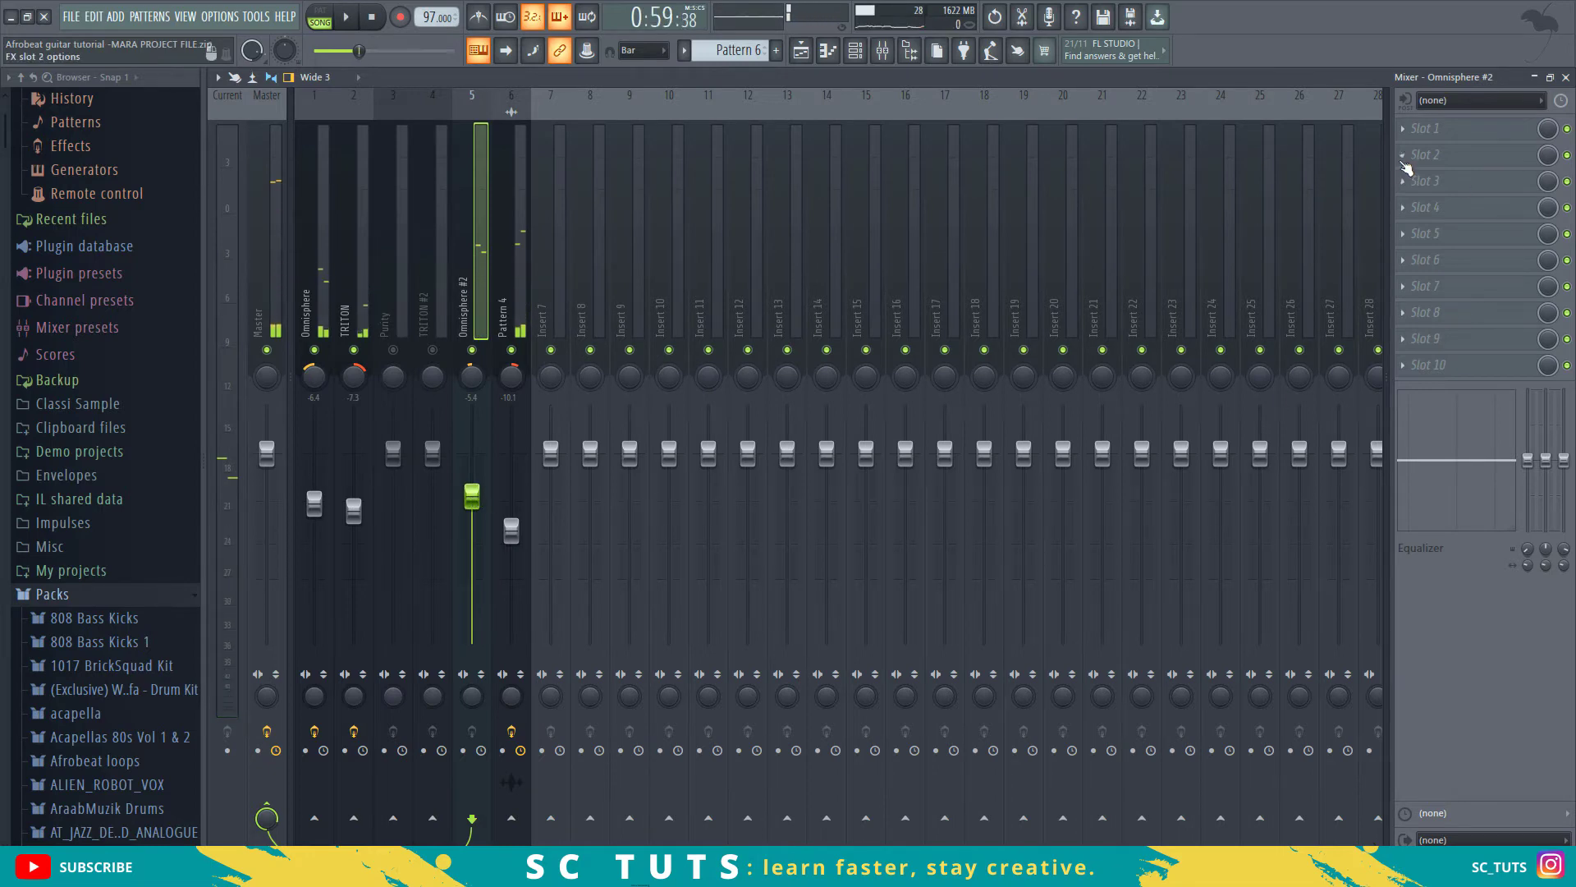
Step: Load Fruity Parametric EQ 2 in slot 1 of the Omnisphere #2 track, cut the lows with band 1 around 177 Hz and slightly boost band 6
{"action": "left_click", "coordinate": [1442, 136]}
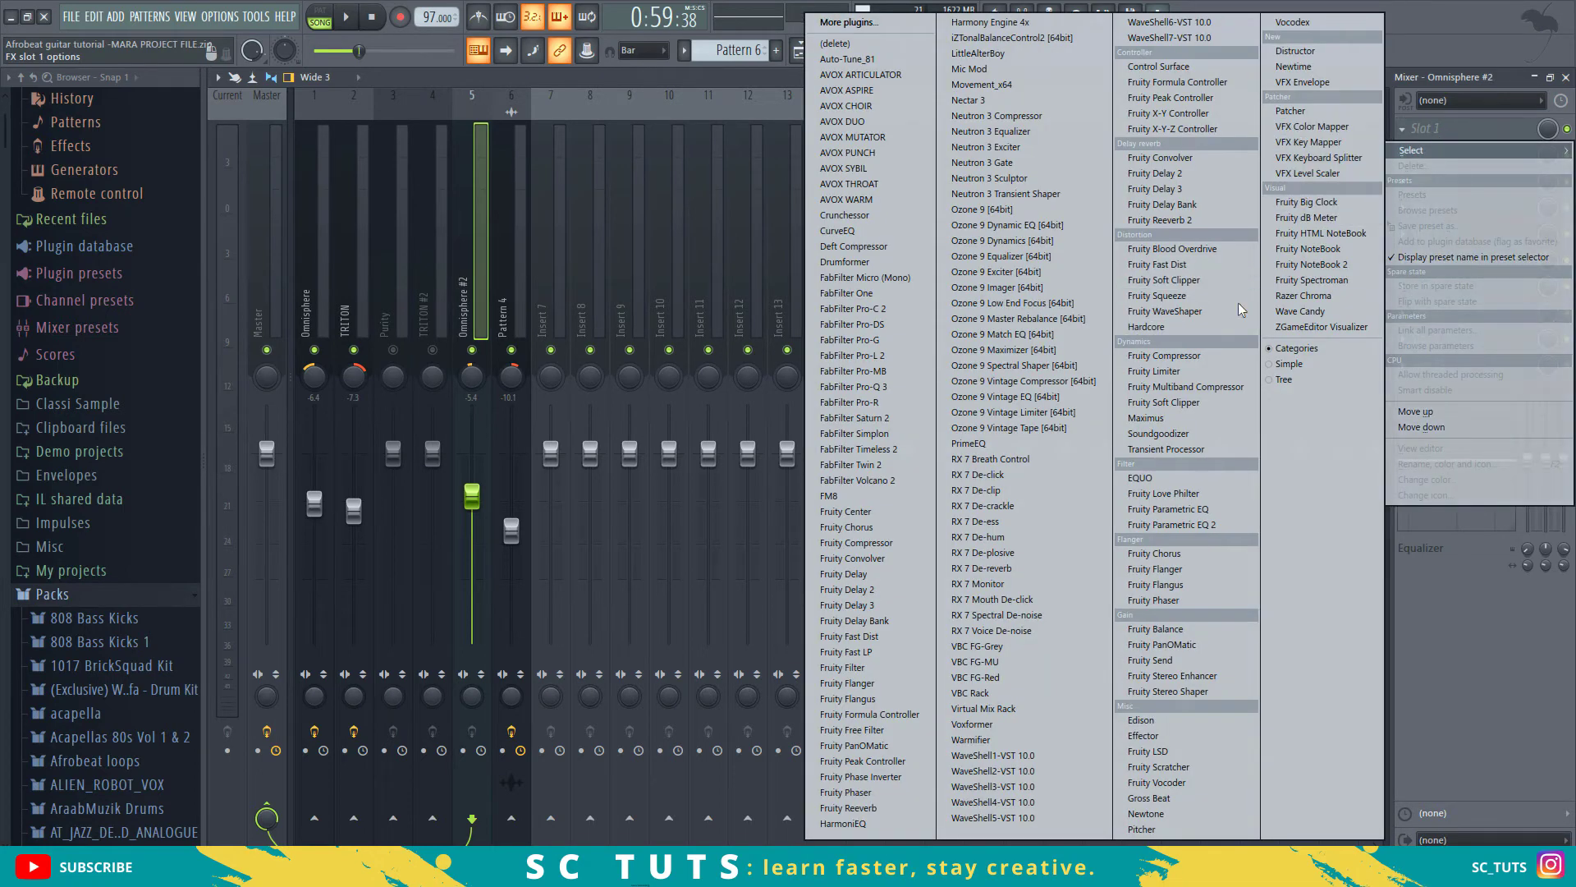
{"action": "left_click", "coordinate": [1183, 524]}
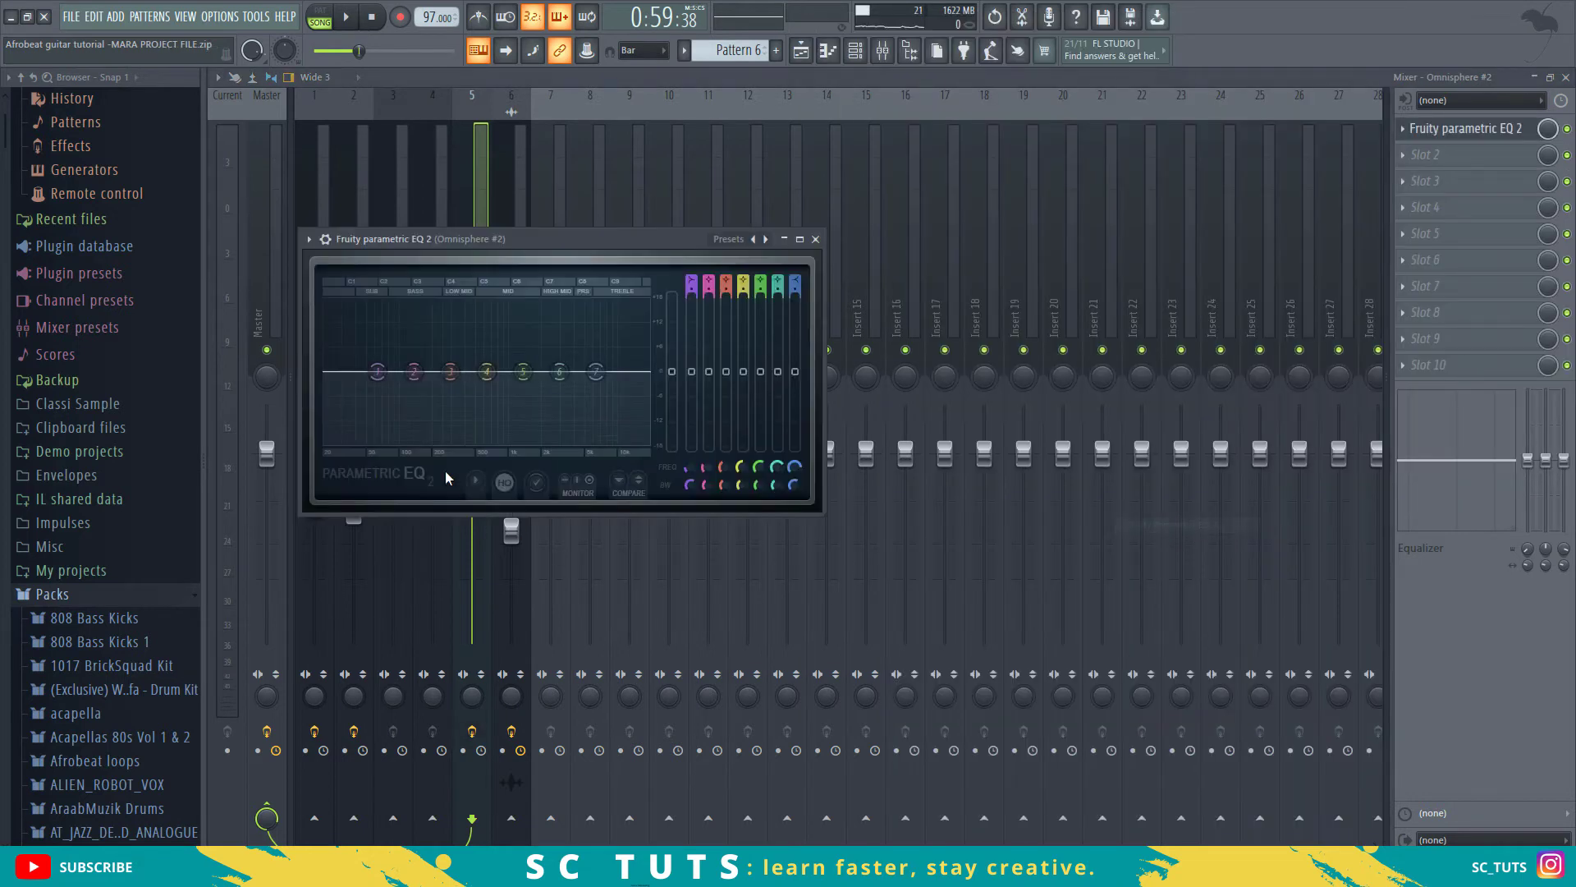
{"action": "left_click_drag", "start_coordinate": [377, 372], "coordinate": [433, 444]}
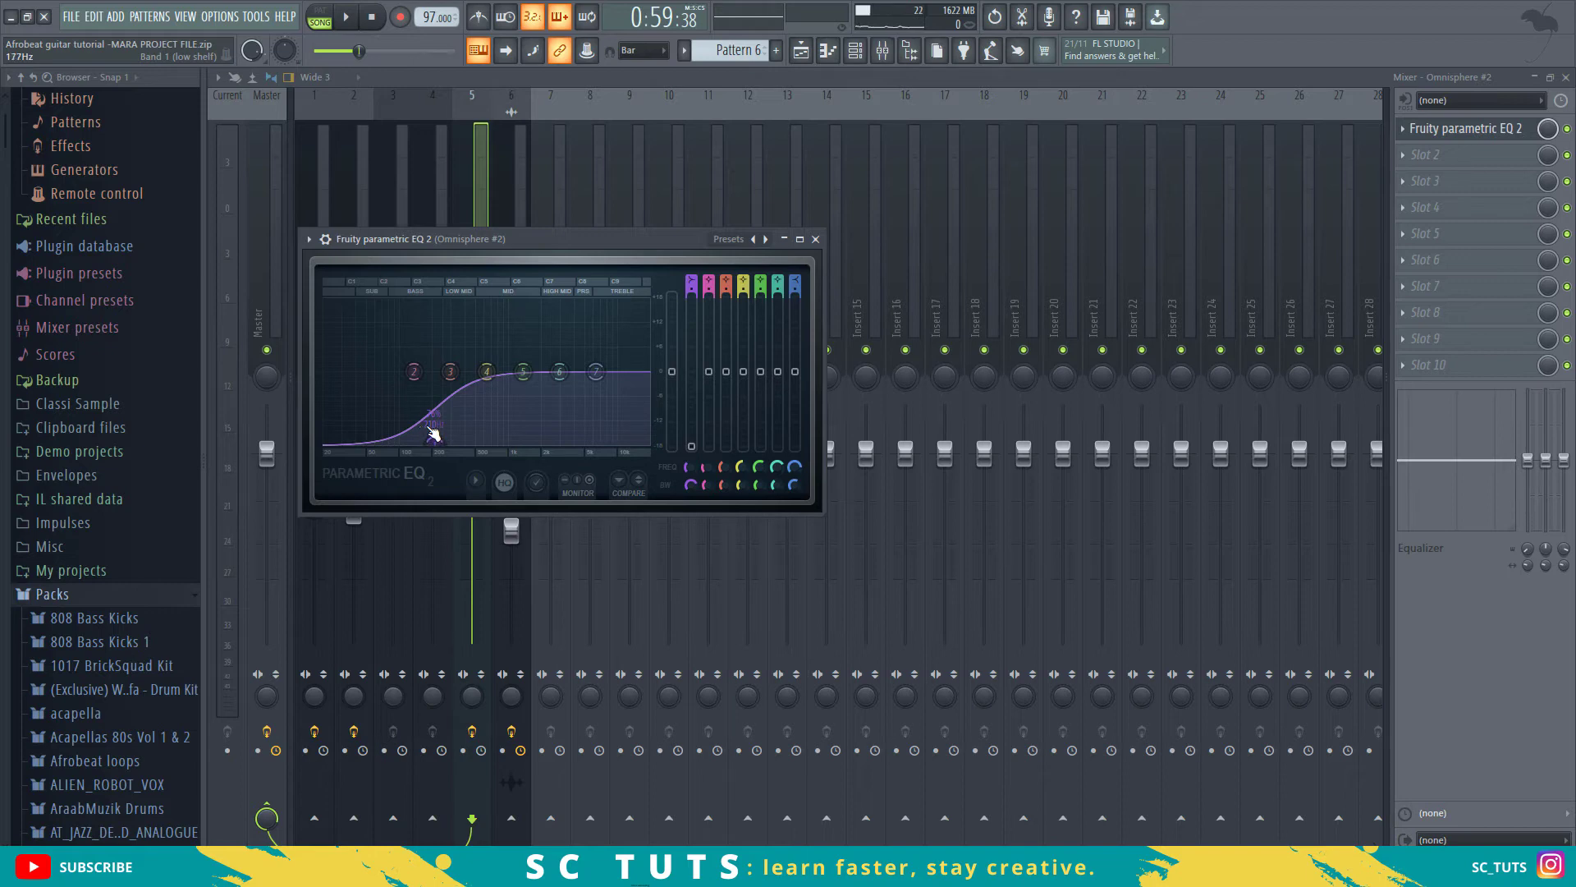
{"action": "key", "text": "space"}
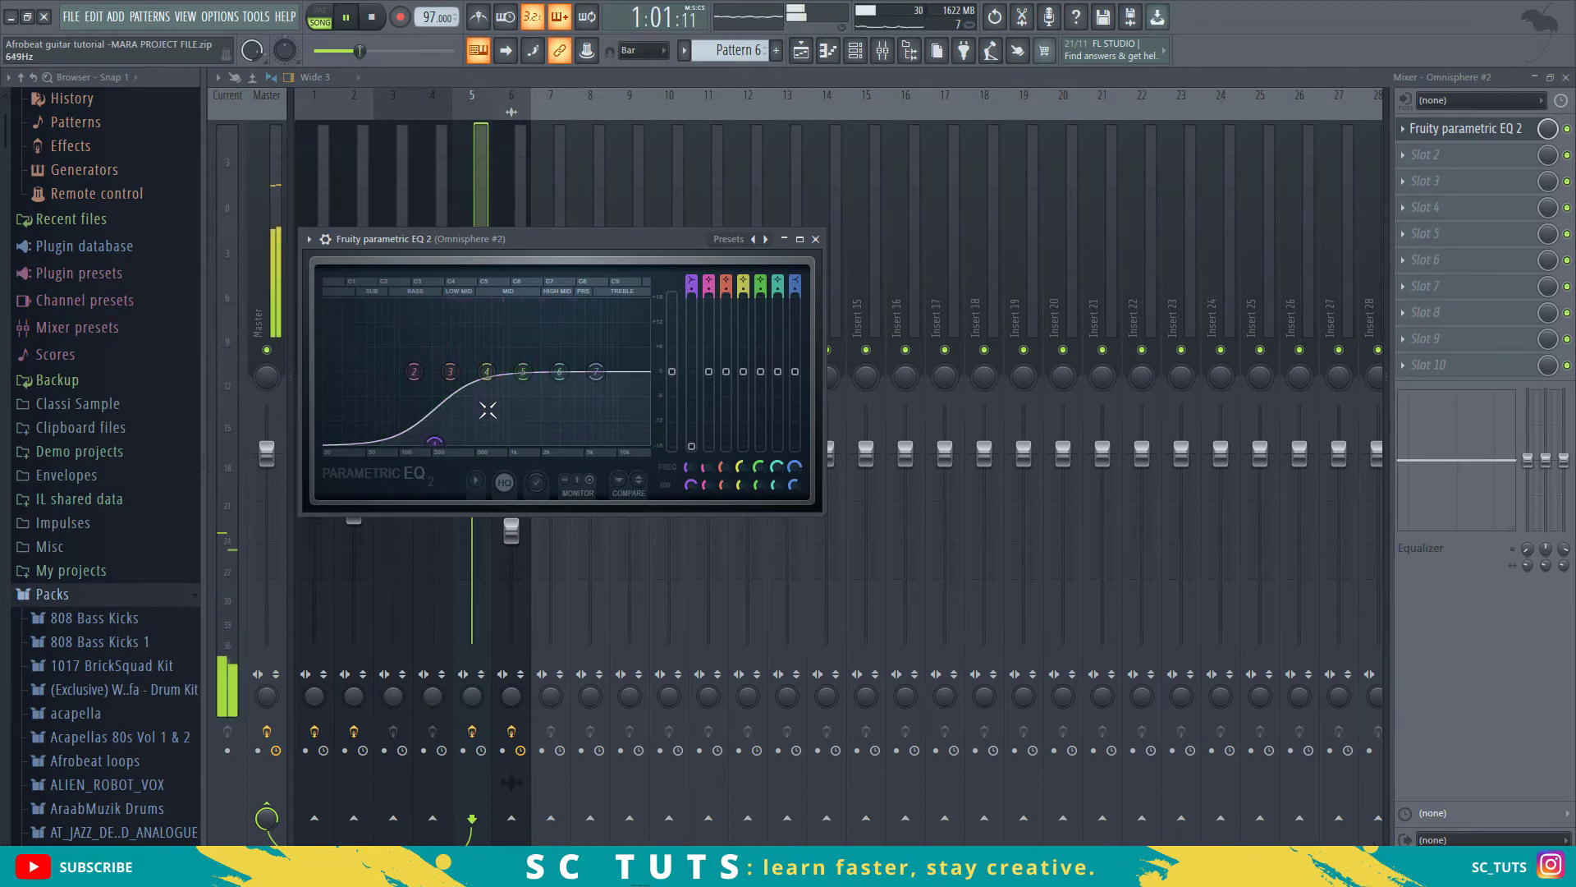
{"action": "left_click_drag", "start_coordinate": [559, 371], "coordinate": [561, 356]}
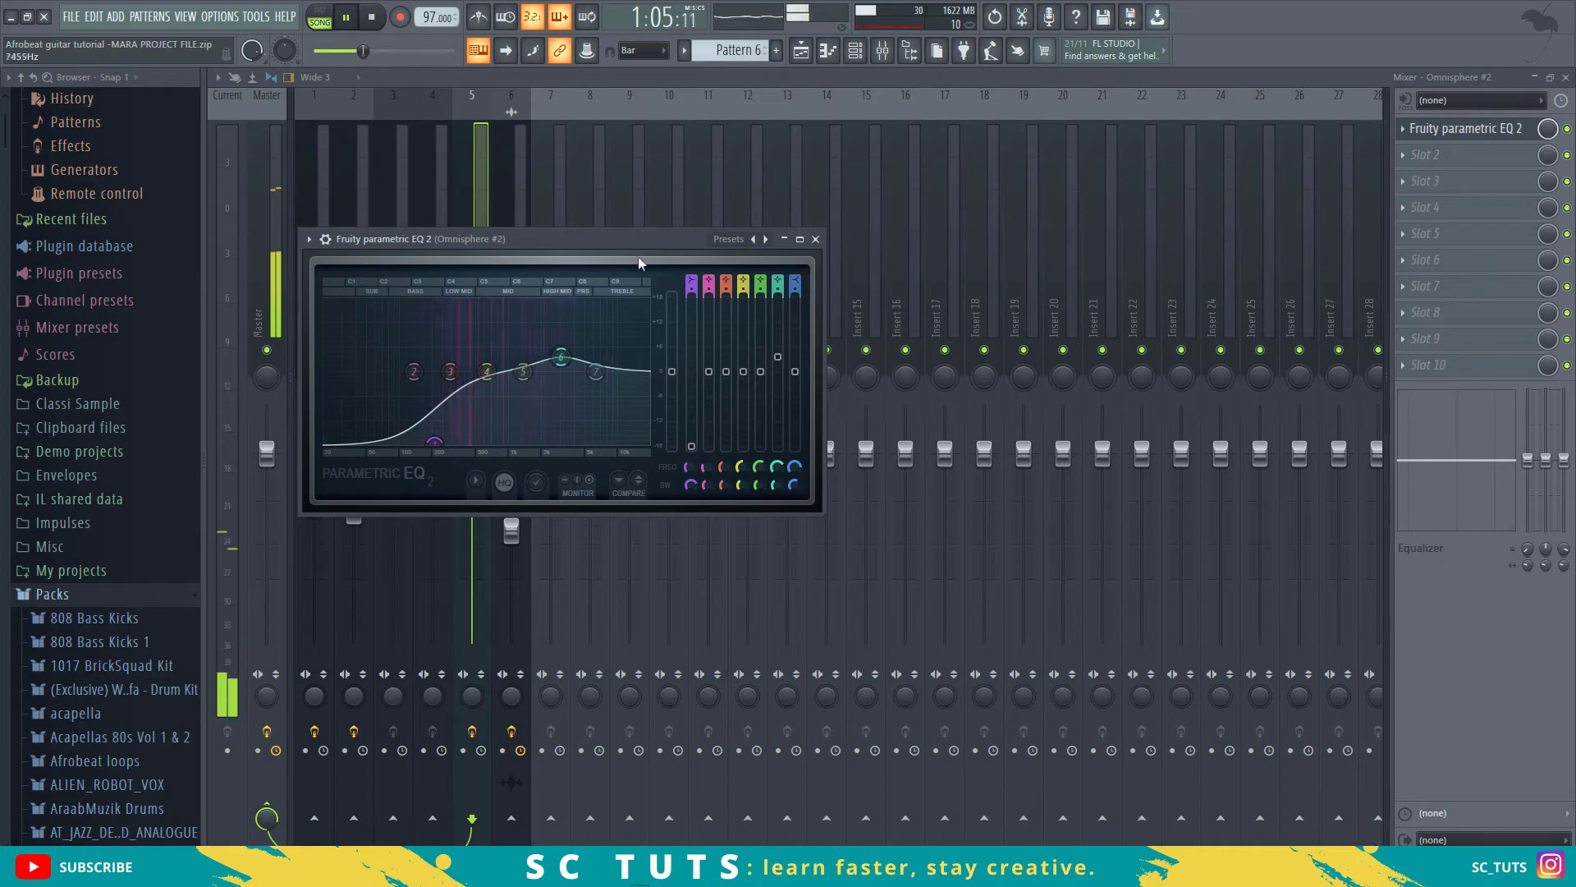
{"action": "left_click", "coordinate": [815, 239]}
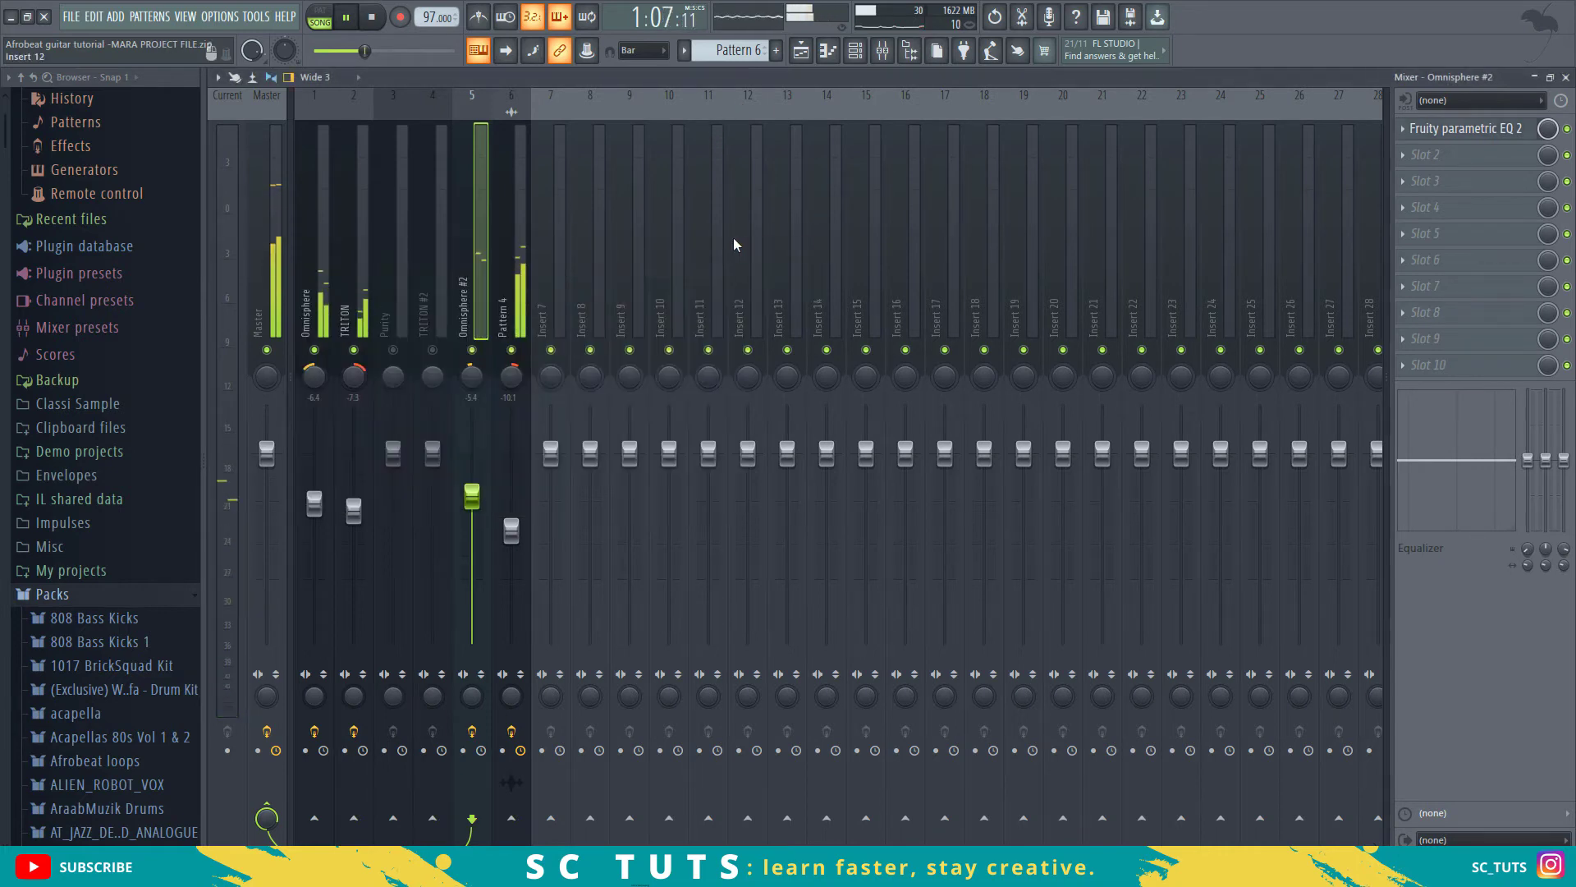
Step: Load Fruity Reeverb 2 in slot 2 of the Omnisphere #2 track, reducing wet level and decay time and raising room size and low cut
{"action": "left_click", "coordinate": [1412, 156]}
{"action": "mouse_move", "coordinate": [1412, 179]}
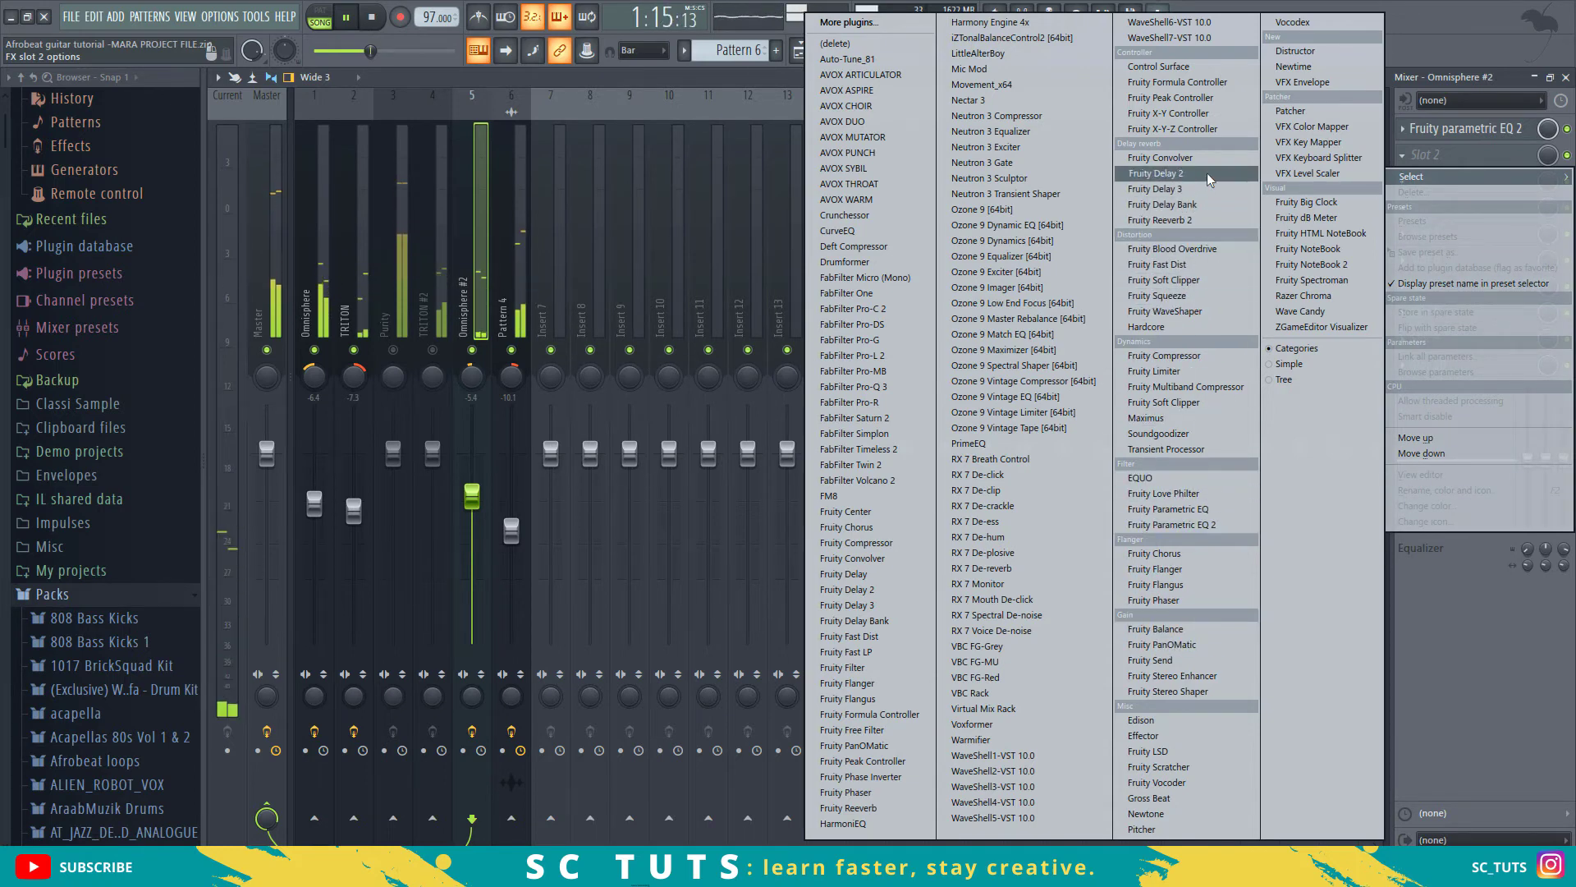
{"action": "left_click", "coordinate": [1174, 226]}
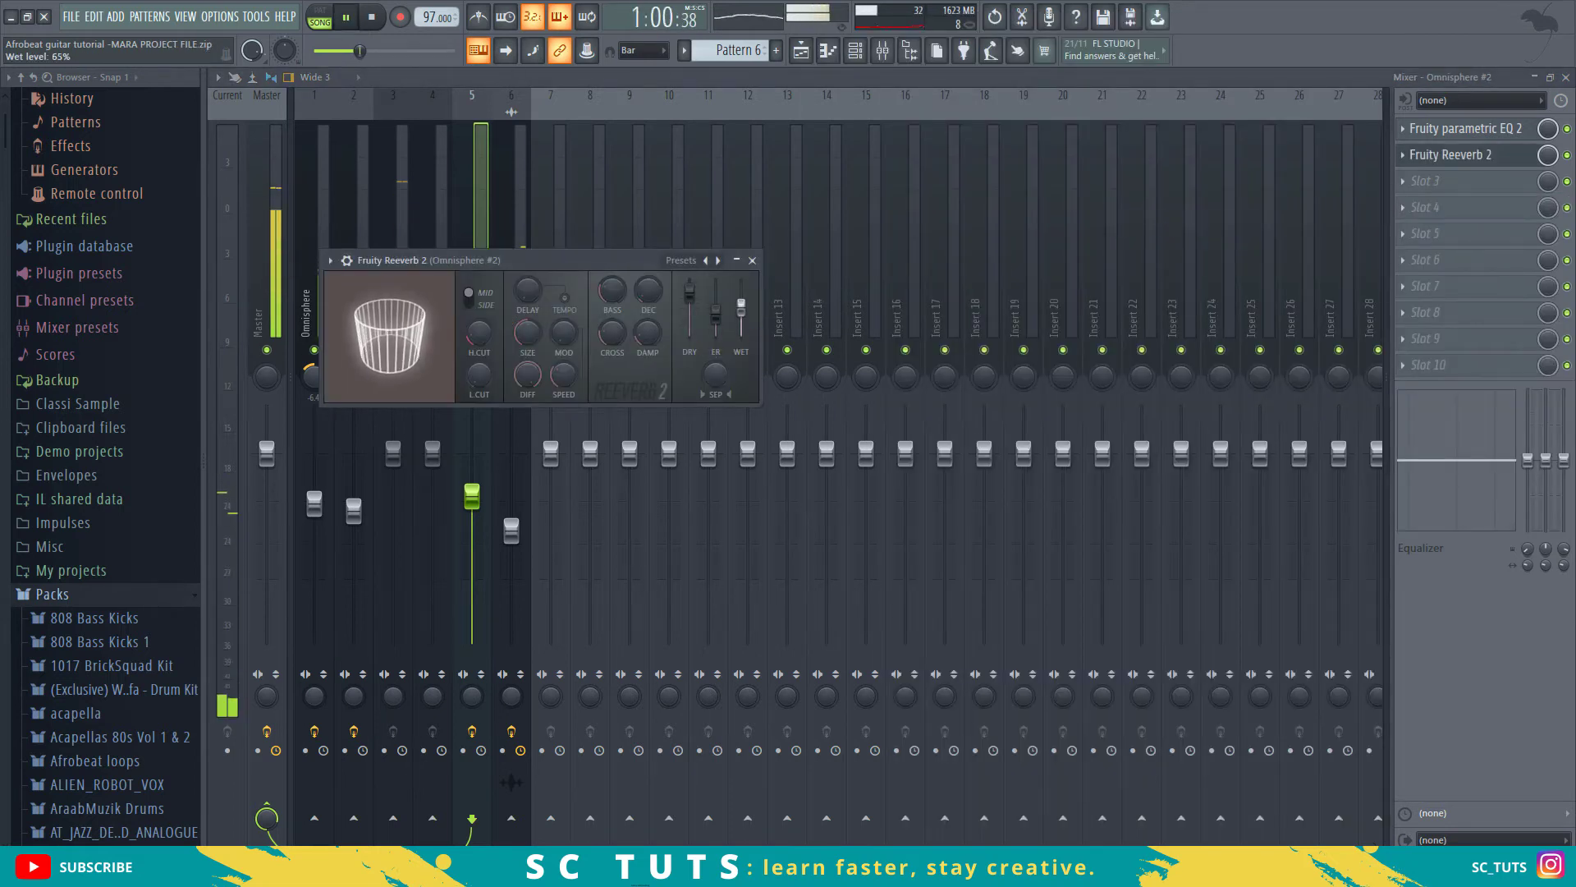
{"action": "left_click_drag", "start_coordinate": [741, 307], "coordinate": [742, 314]}
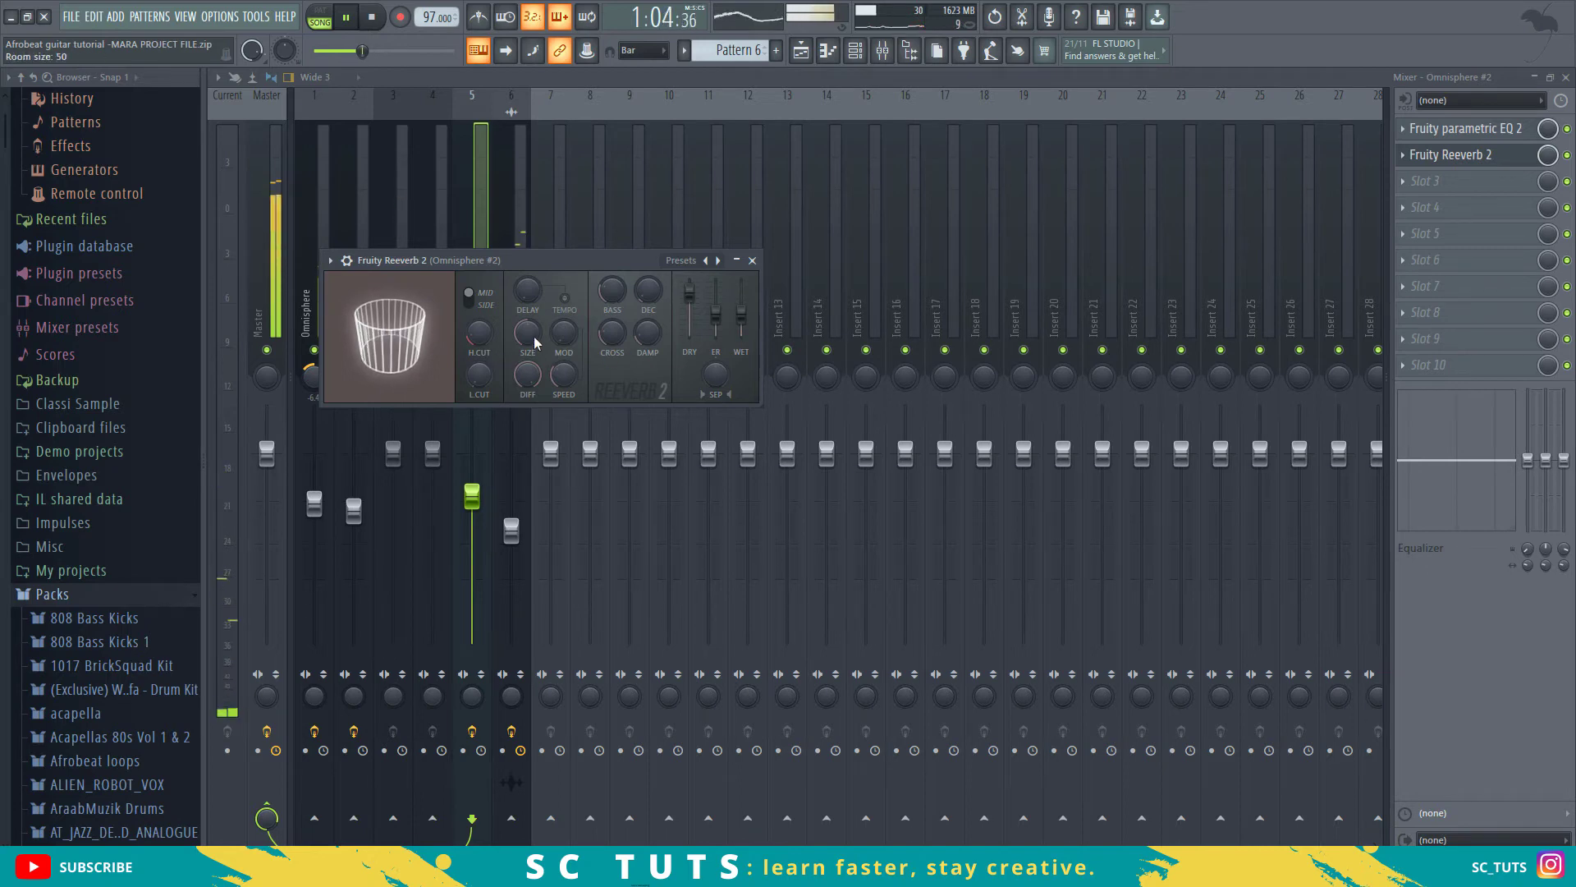
{"action": "left_click_drag", "start_coordinate": [534, 342], "coordinate": [532, 320]}
{"action": "left_click_drag", "start_coordinate": [479, 376], "coordinate": [478, 366]}
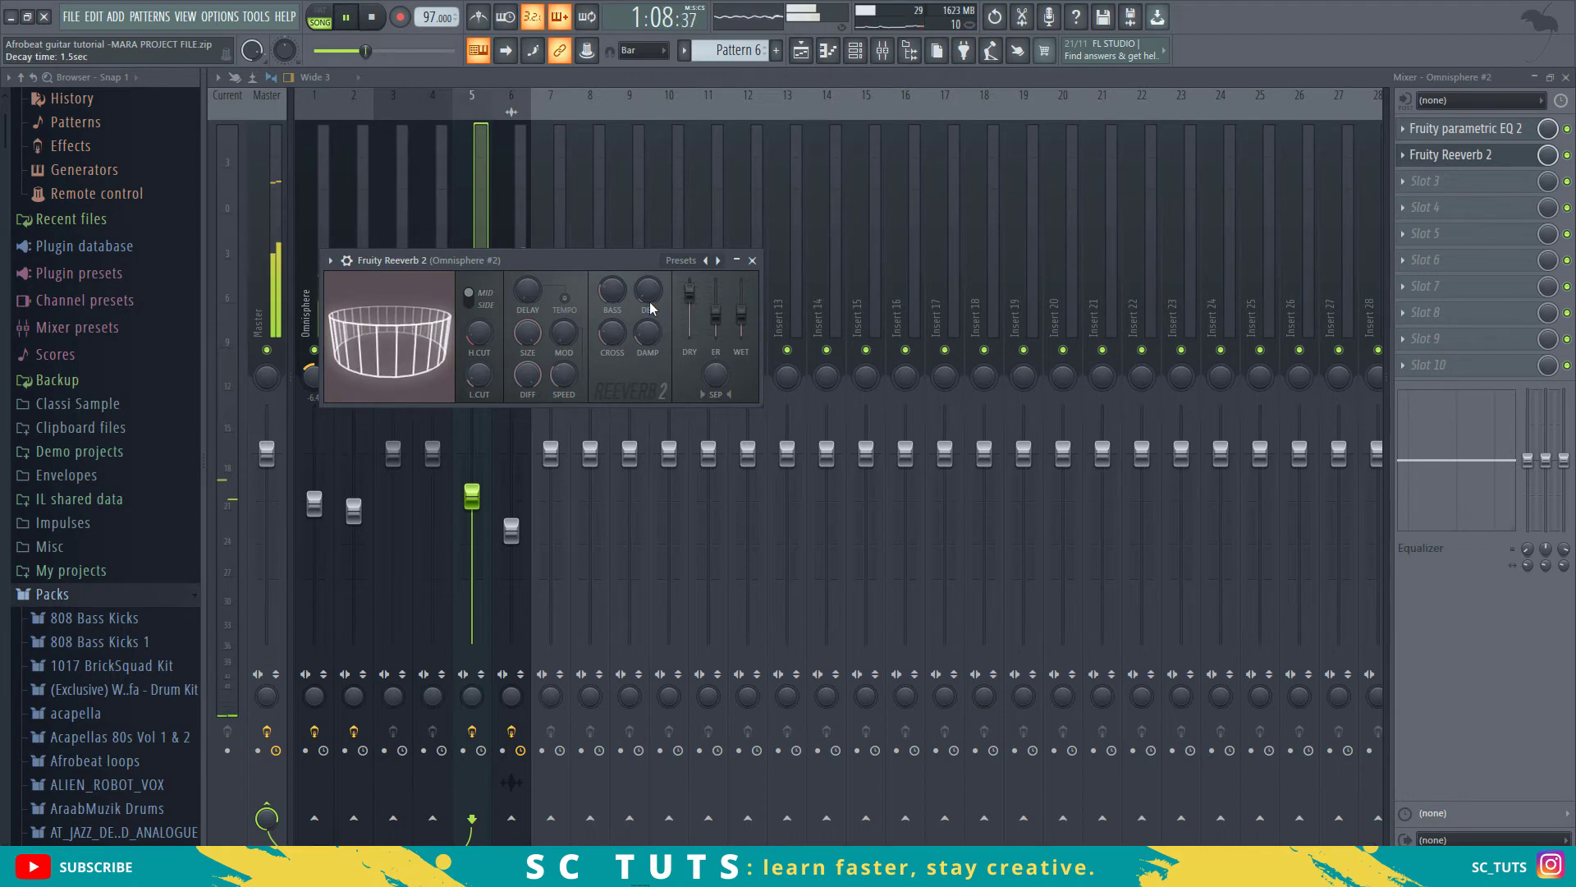
{"action": "left_click_drag", "start_coordinate": [641, 298], "coordinate": [641, 310]}
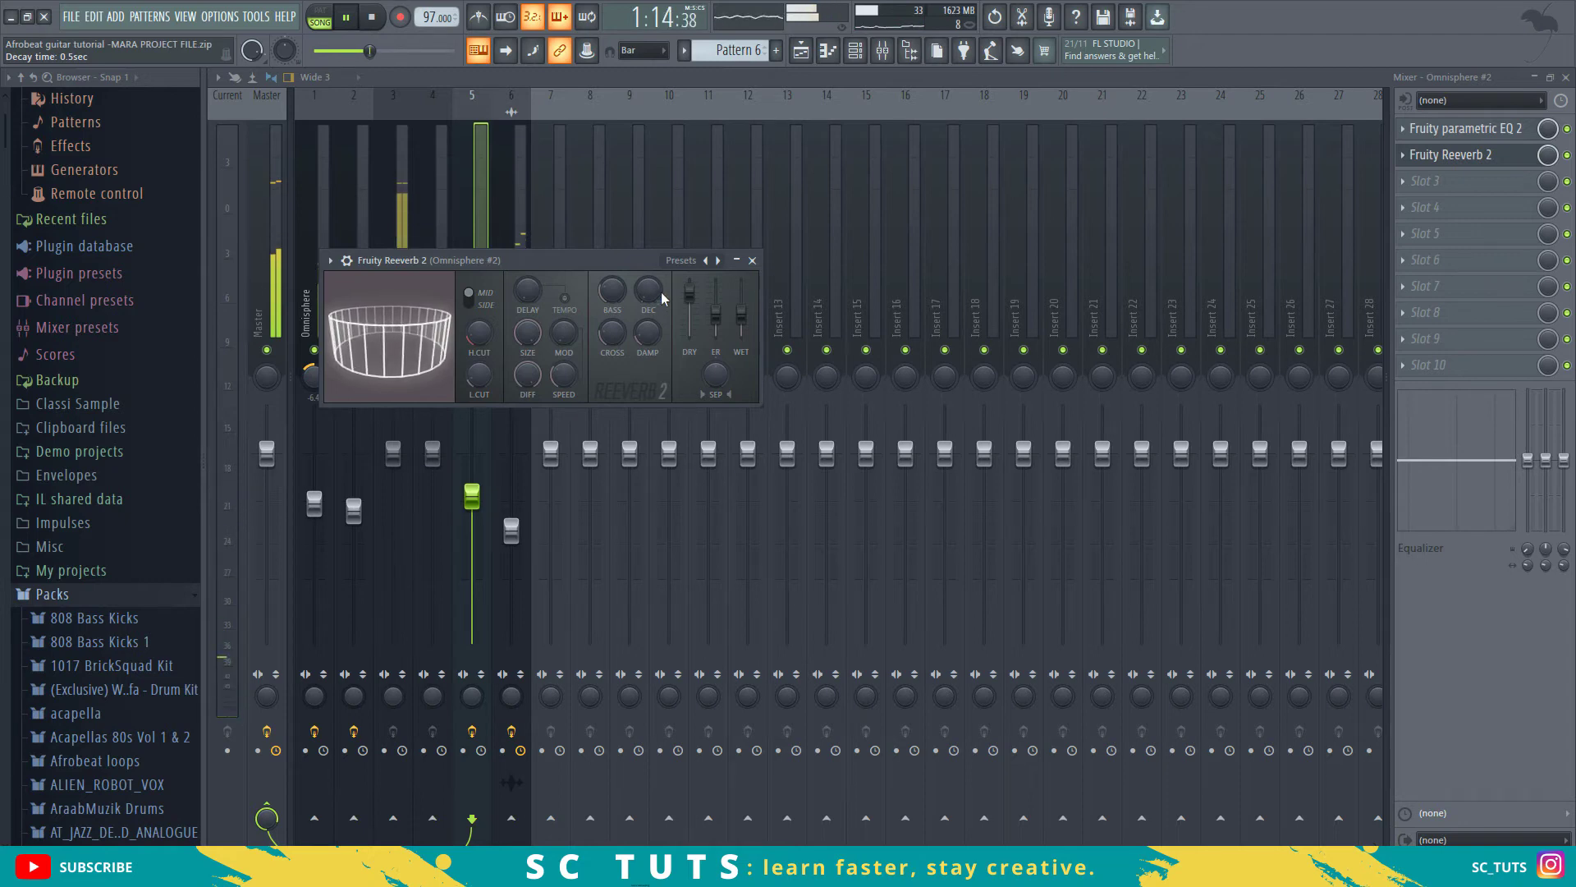
{"action": "left_click", "coordinate": [752, 260]}
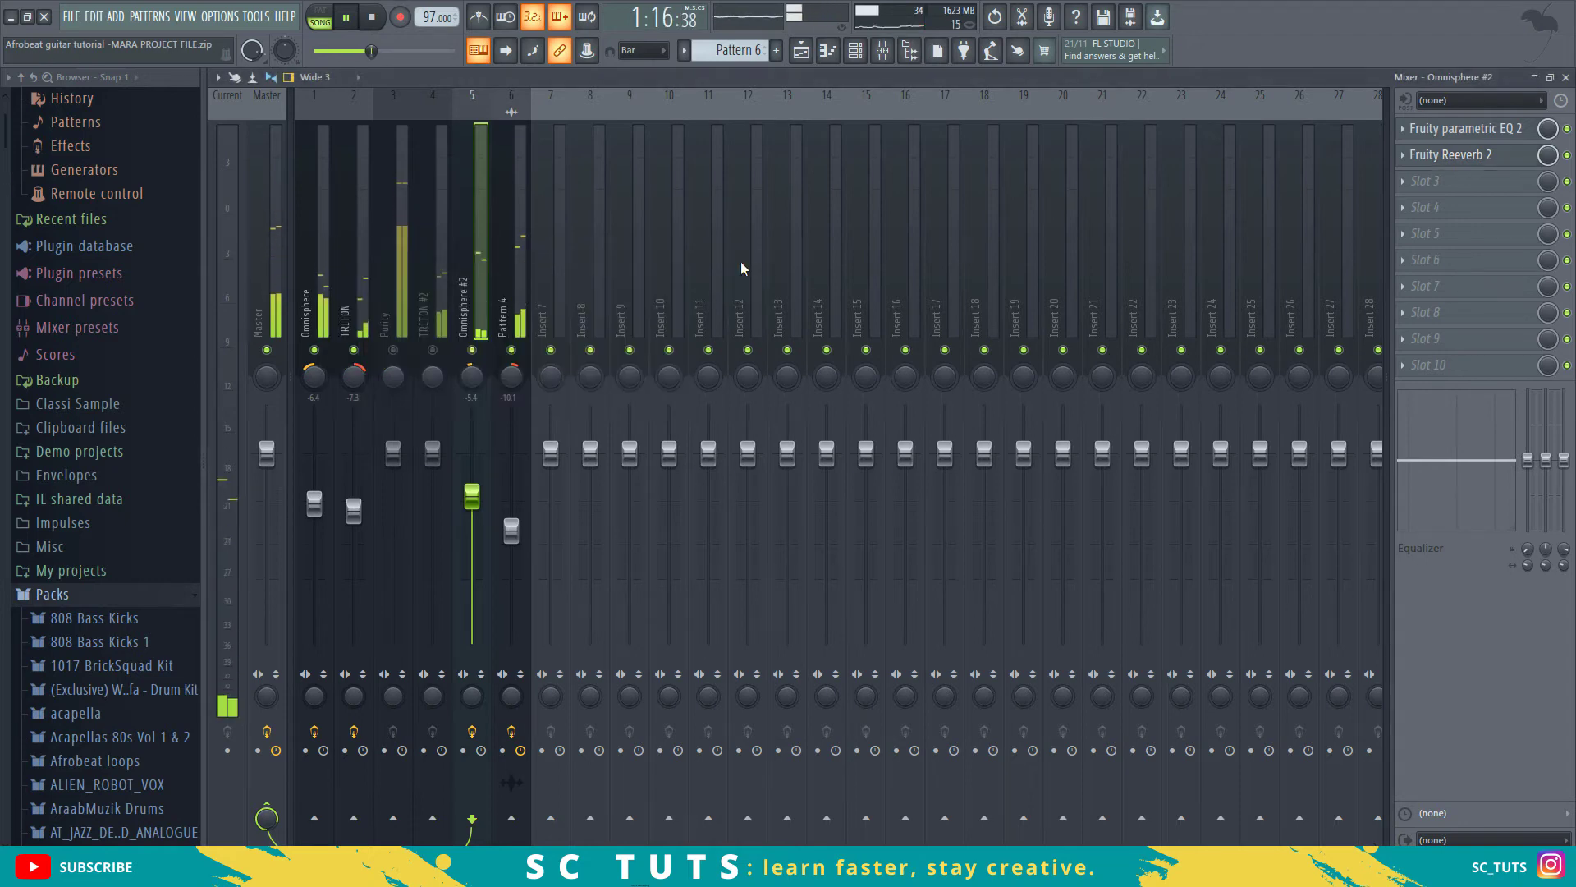
Step: Return to the playlist and play the arrangement from bar 5
{"action": "key", "text": "space"}
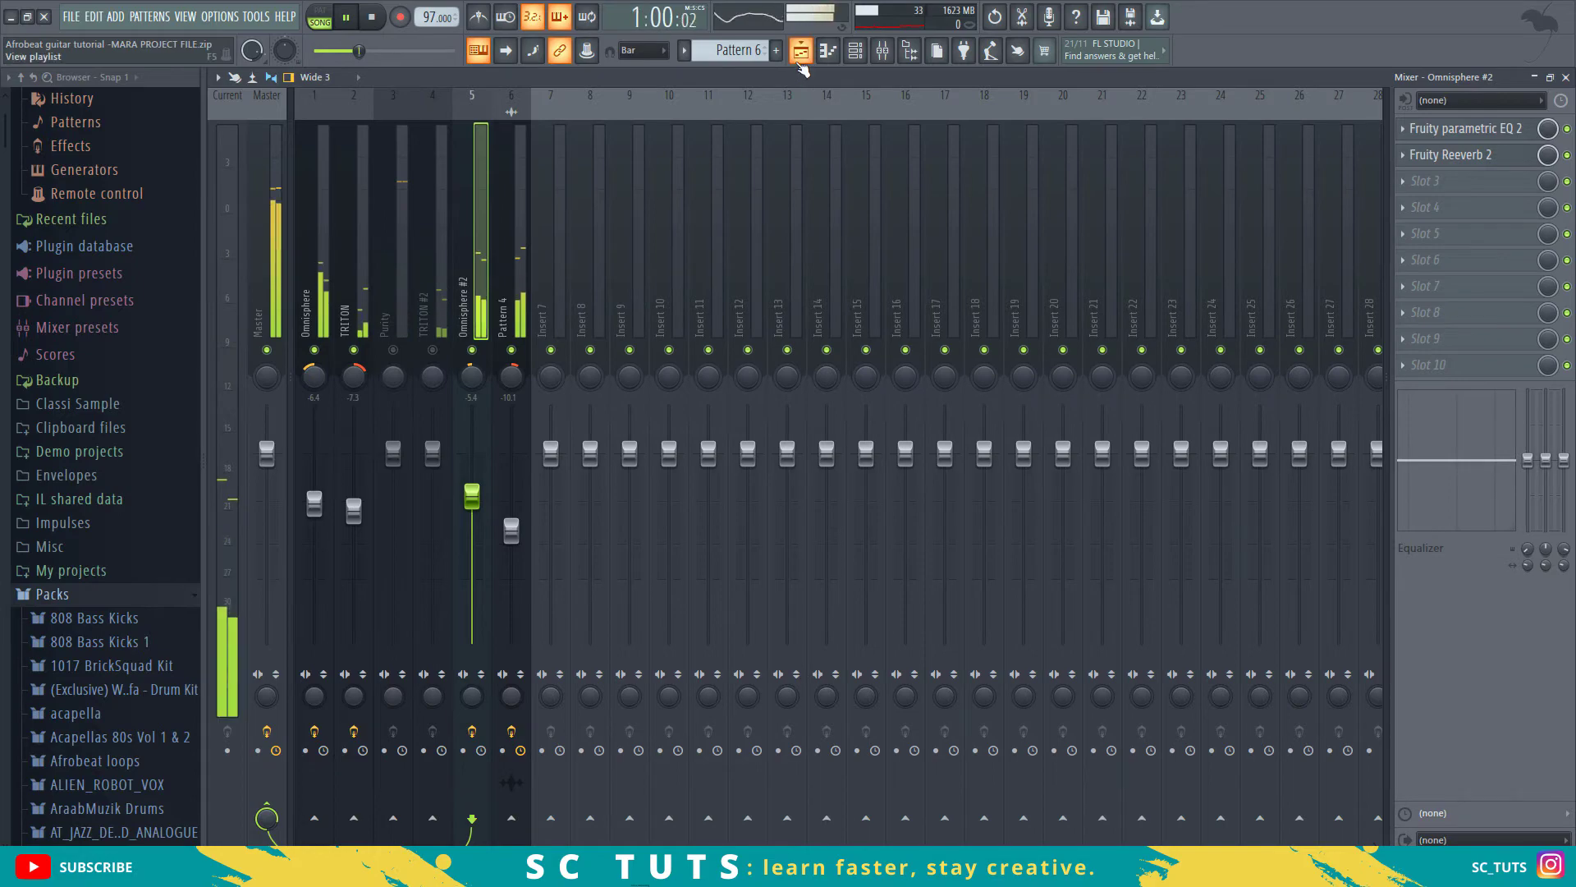
{"action": "left_click", "coordinate": [801, 51]}
{"action": "scroll", "coordinate": [826, 116], "scroll_direction": "down", "scroll_amount": 5}
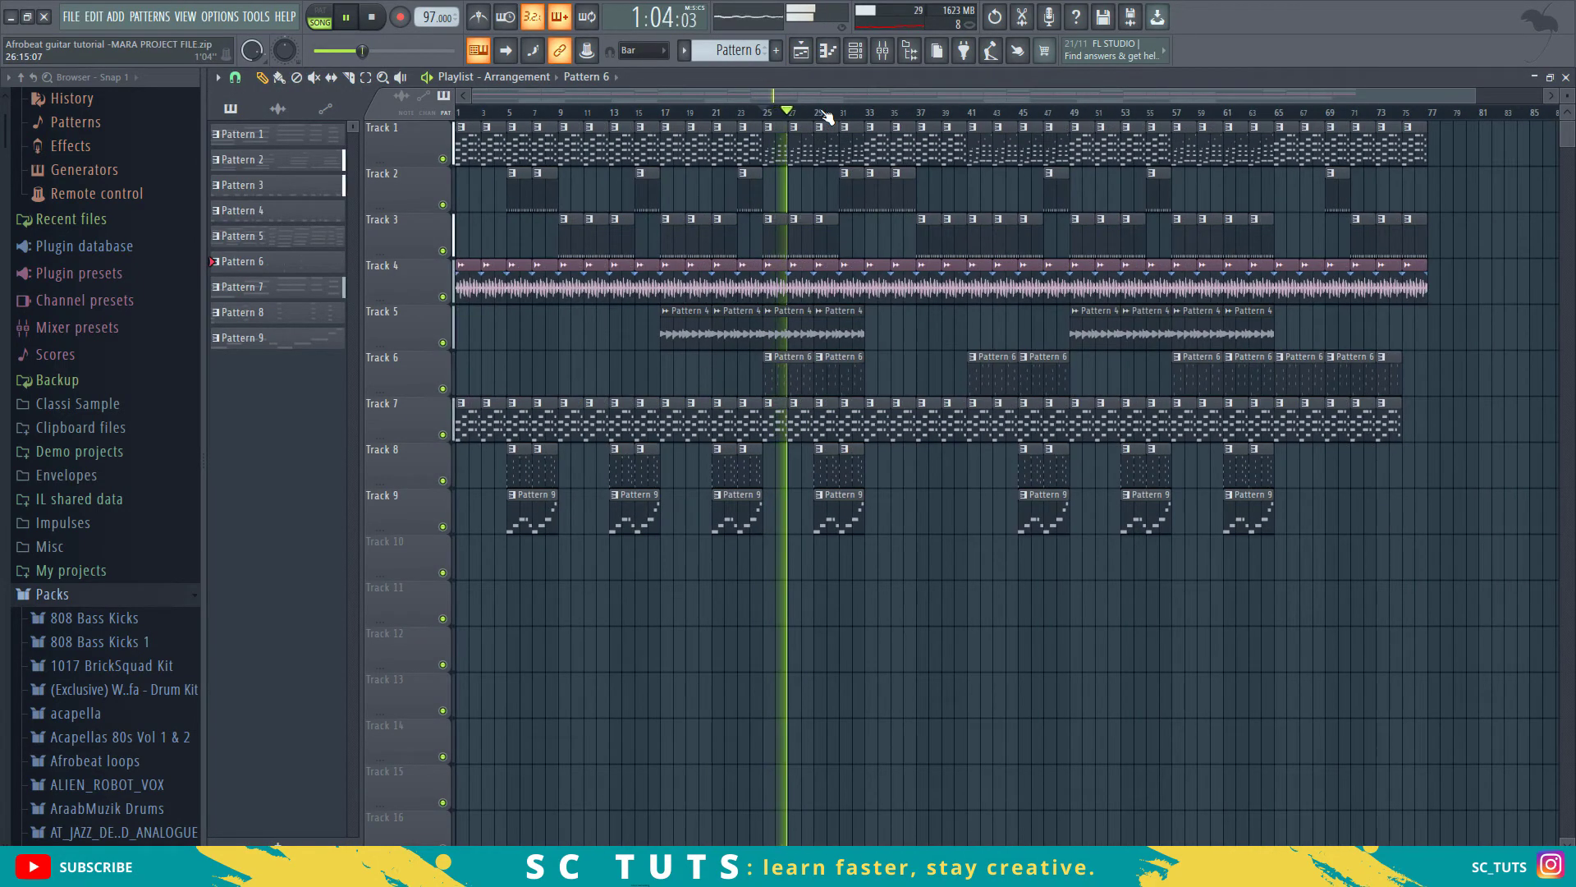
{"action": "left_click", "coordinate": [509, 116]}
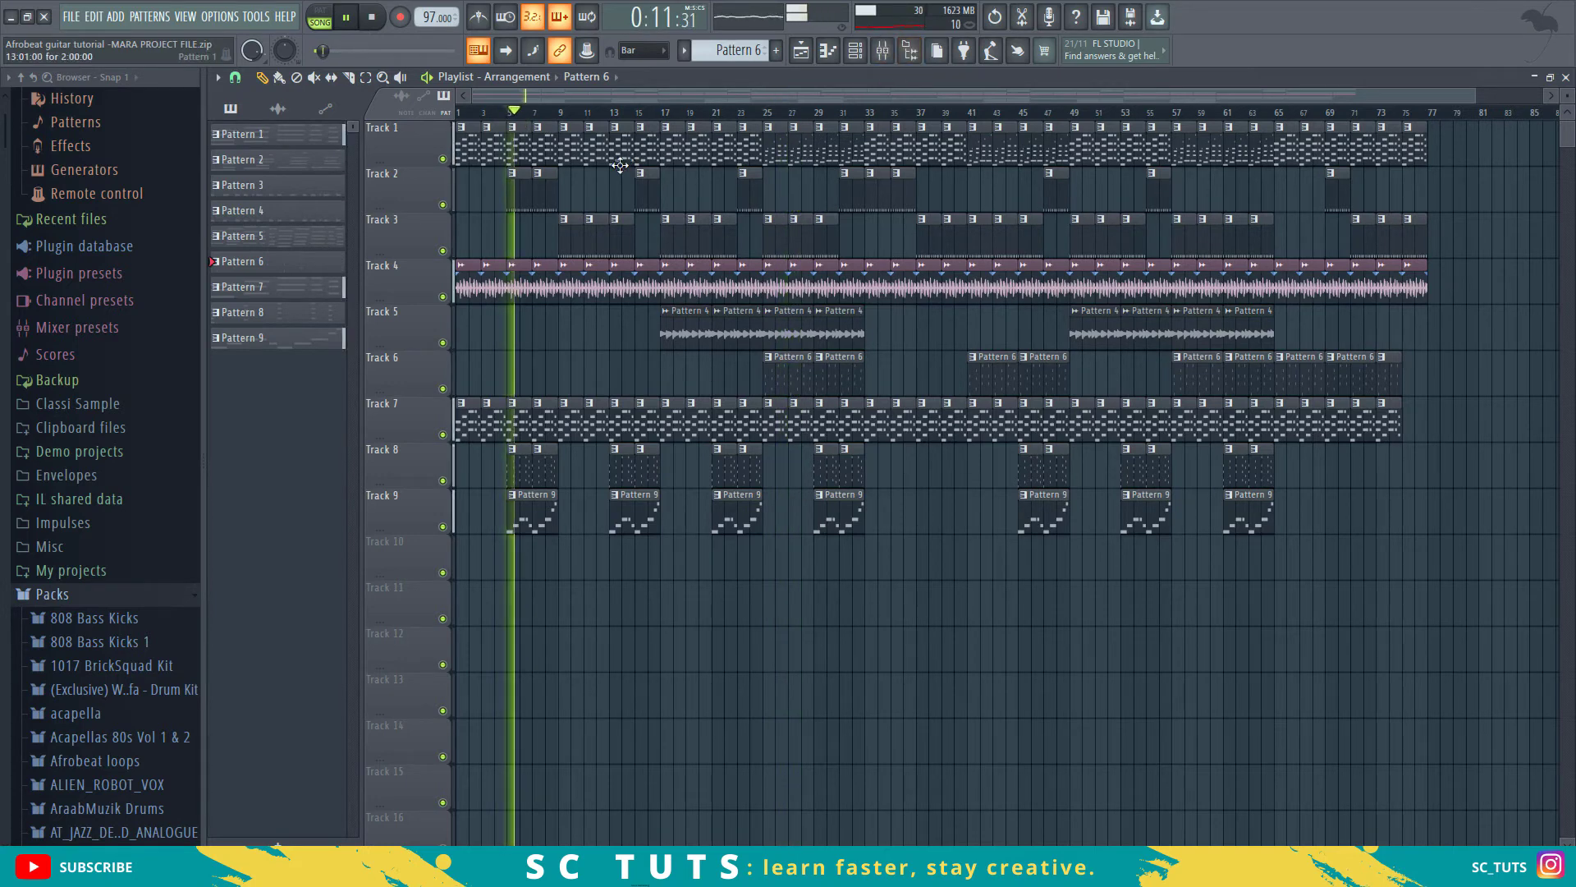
Step: Play the arrangement from bar 13, mute TRITON #2, unmute the Purity mixer track and lower Purity's volume to -3.9 dB
{"action": "key", "text": "space"}
{"action": "left_click", "coordinate": [612, 114]}
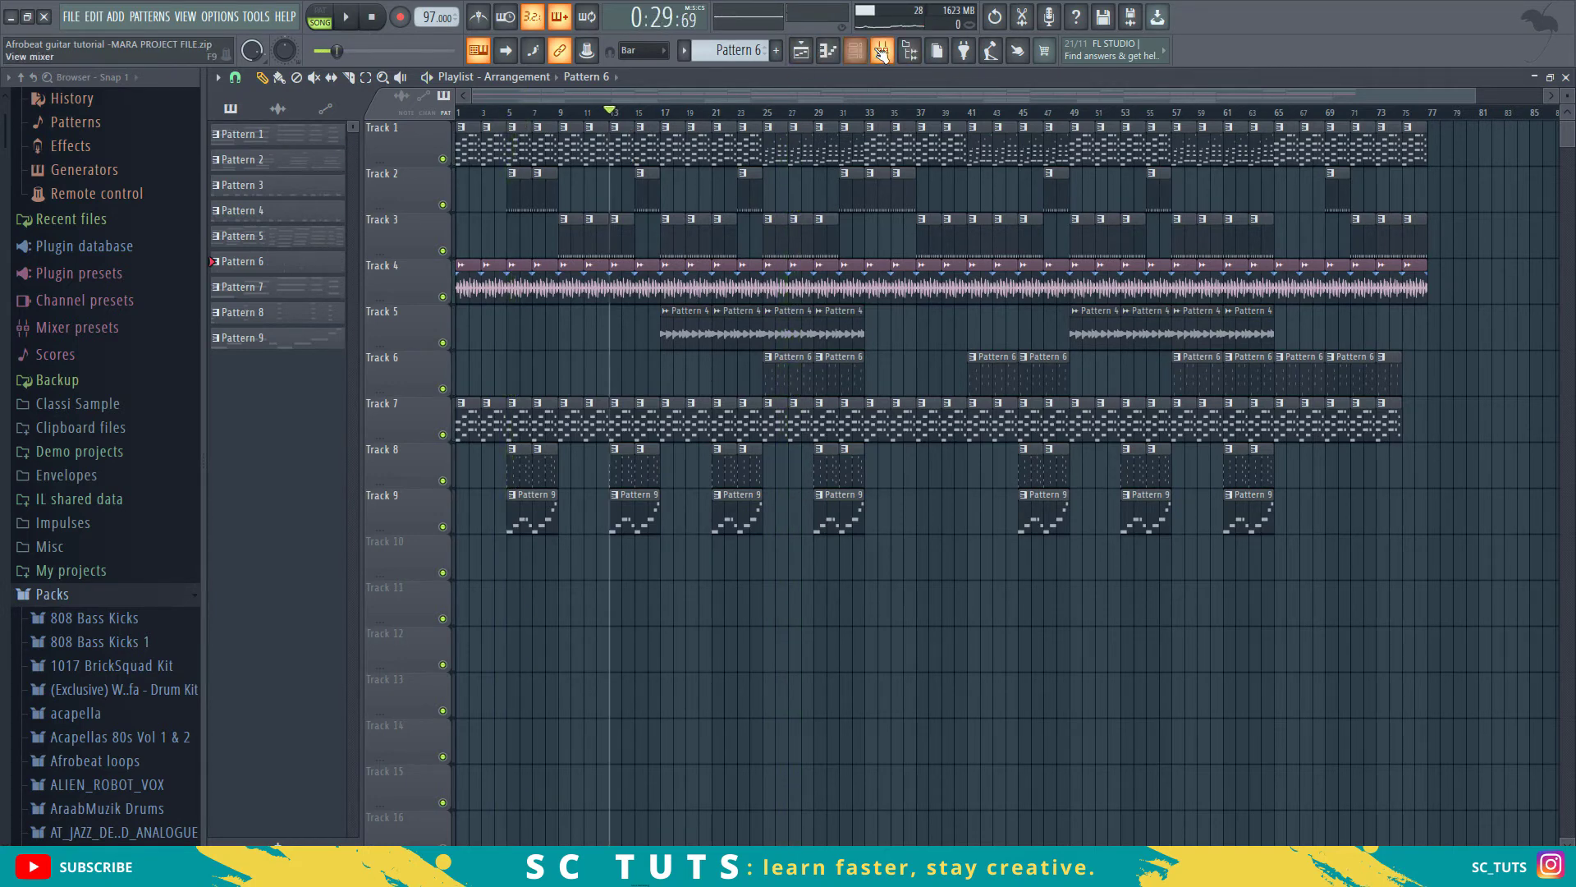
{"action": "left_click", "coordinate": [882, 51]}
{"action": "key", "text": "space"}
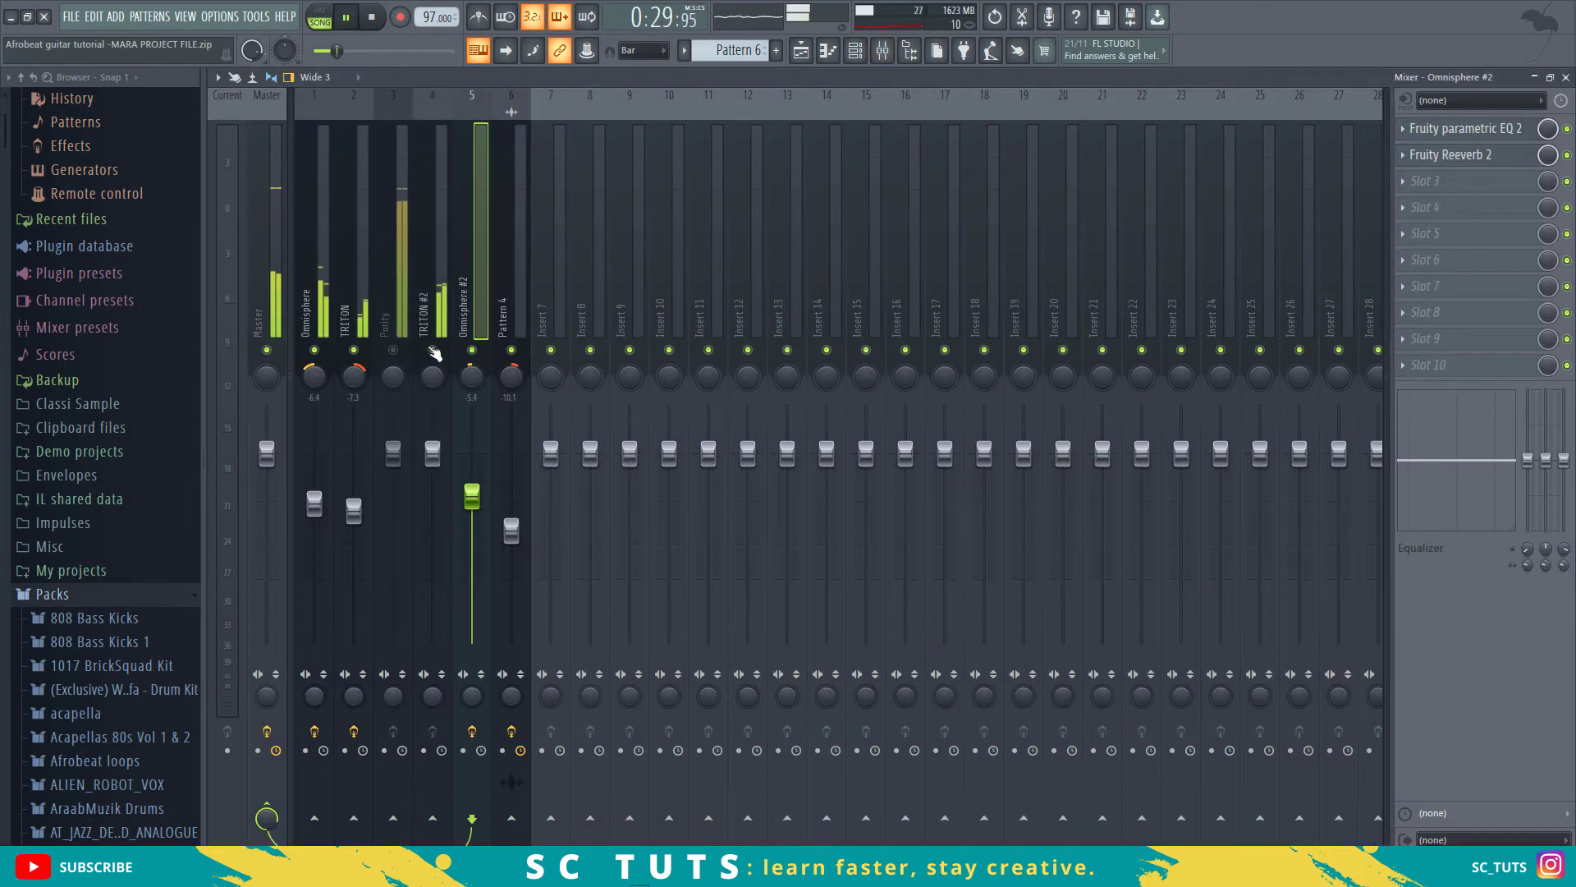
{"action": "left_click", "coordinate": [433, 349]}
{"action": "left_click", "coordinate": [393, 350]}
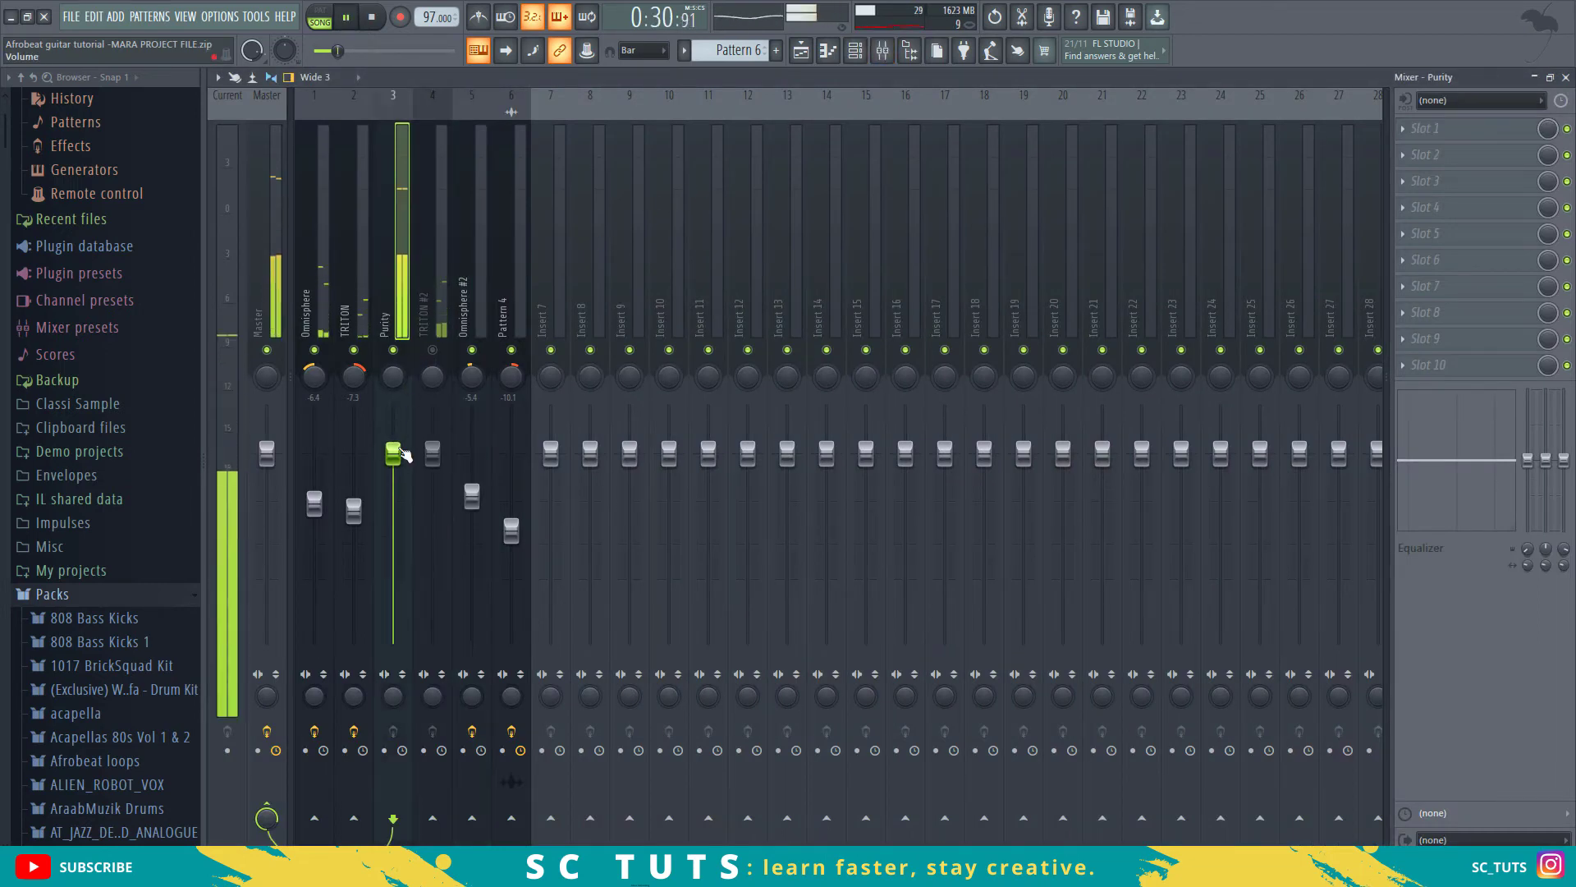
{"action": "left_click_drag", "start_coordinate": [405, 453], "coordinate": [405, 486]}
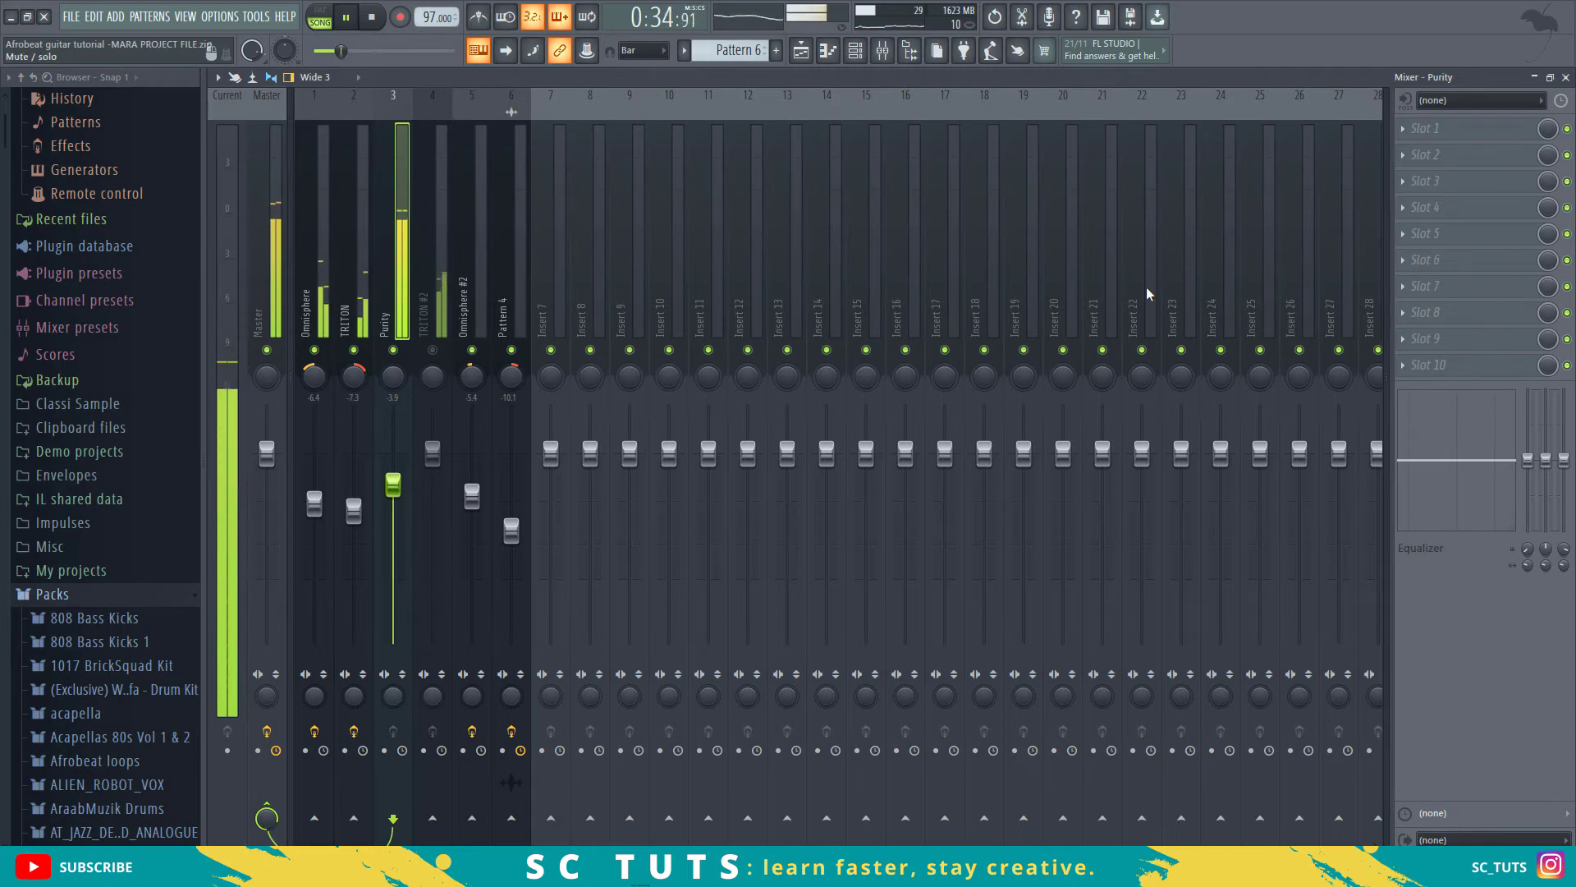
Step: Load Fruity Parametric EQ 2 in slot 1 of the Purity track and pull band 1 down to cut the lows
{"action": "left_click", "coordinate": [1425, 129]}
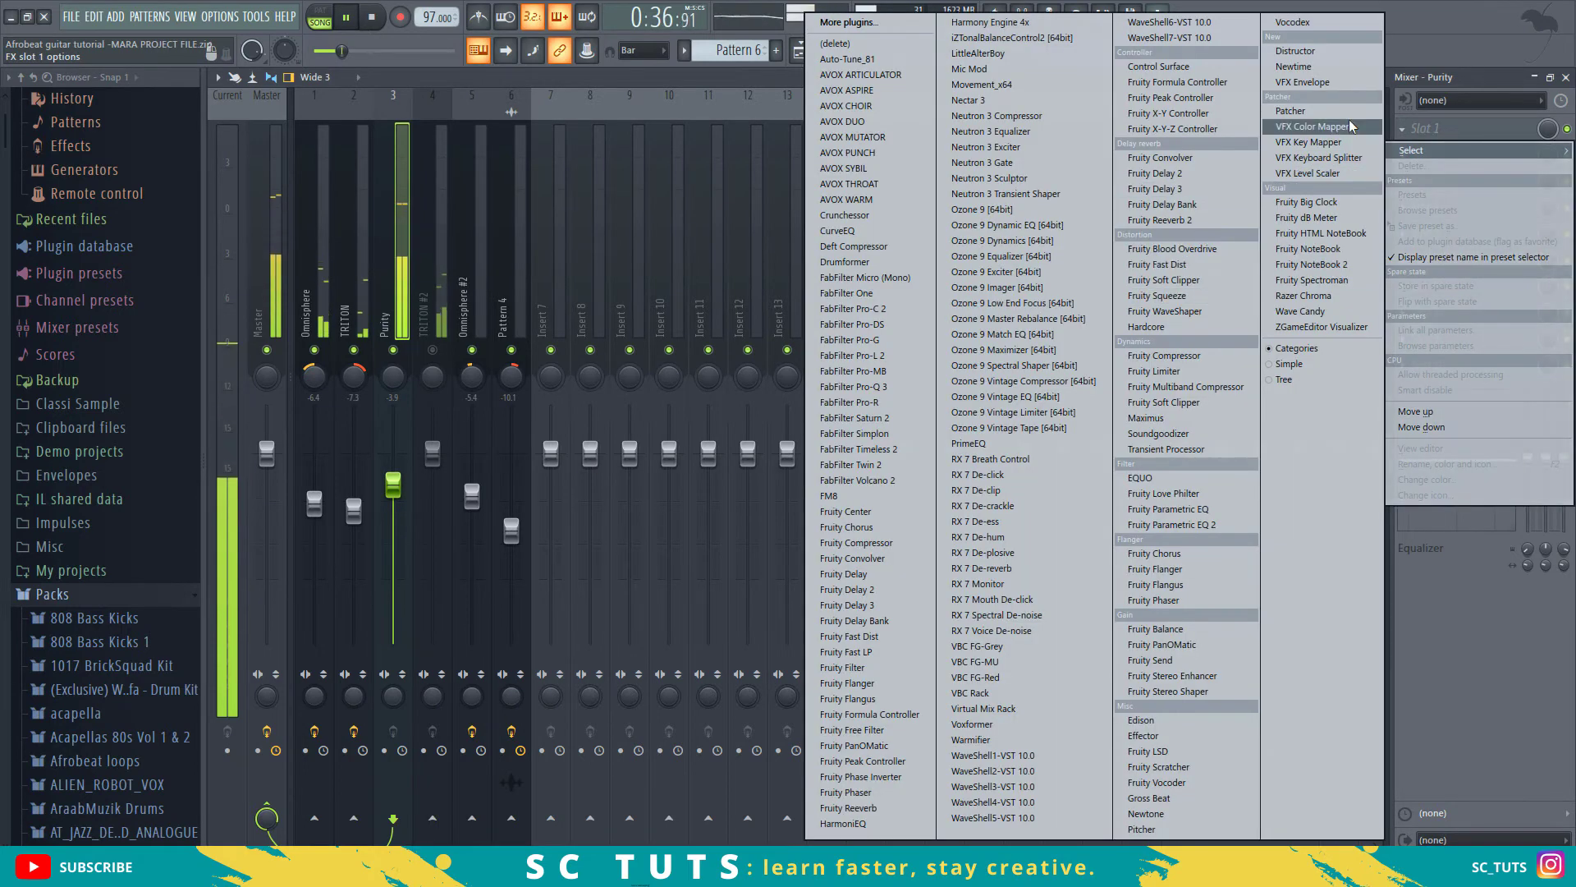
{"action": "left_click", "coordinate": [1227, 526]}
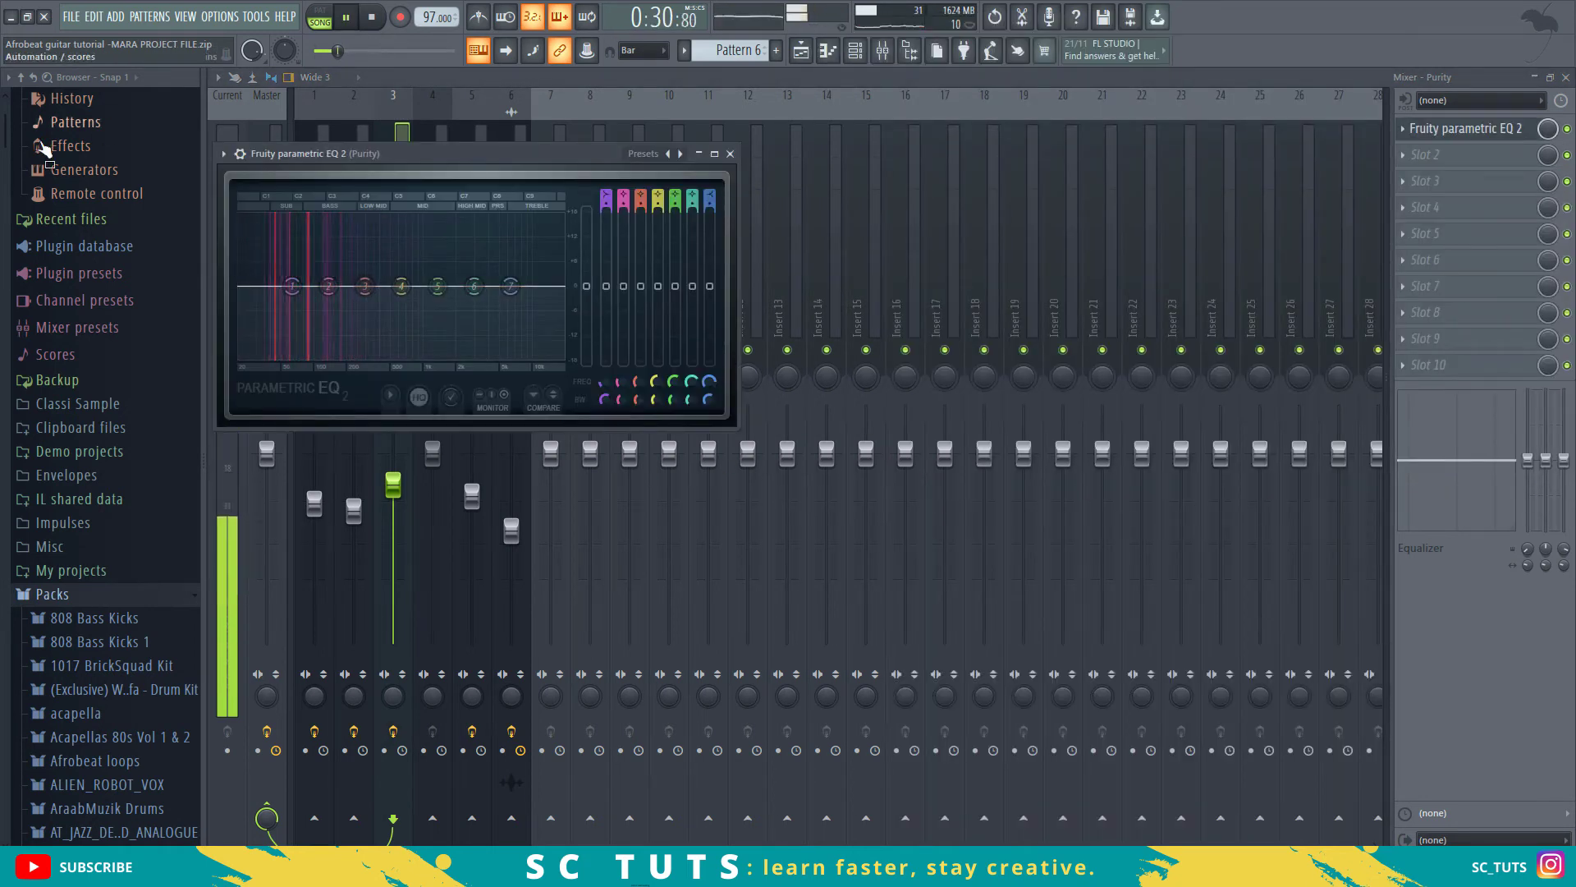
{"action": "left_click_drag", "start_coordinate": [291, 285], "coordinate": [250, 354]}
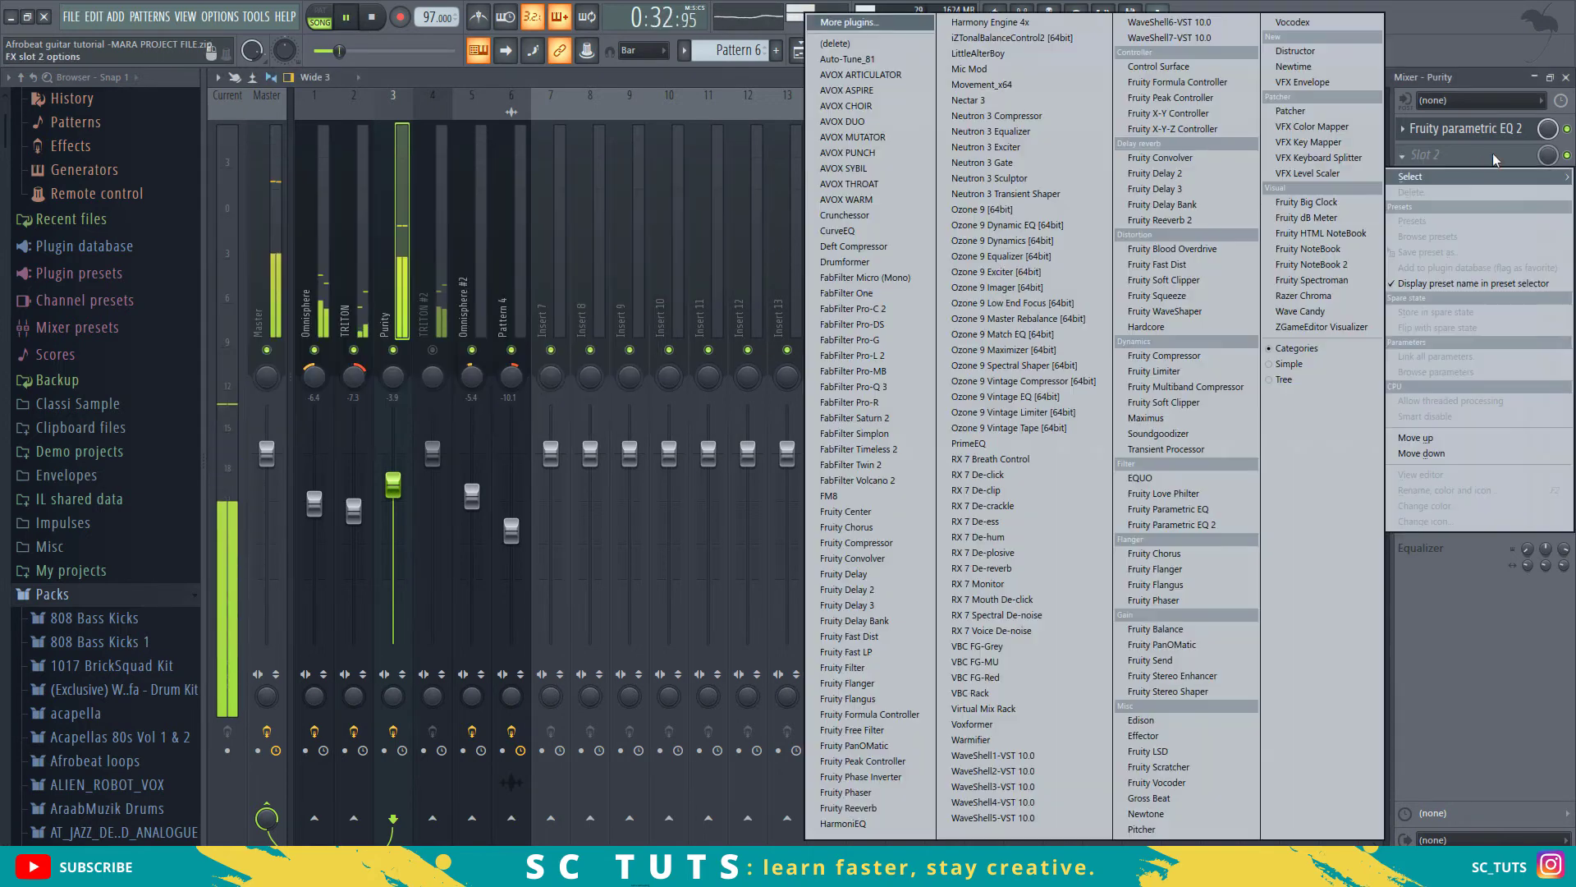
Step: Load Fruity Fast Dist in slot 2 of the Purity track and set its mix level to 43%, checking it in playback
{"action": "left_click", "coordinate": [1522, 175]}
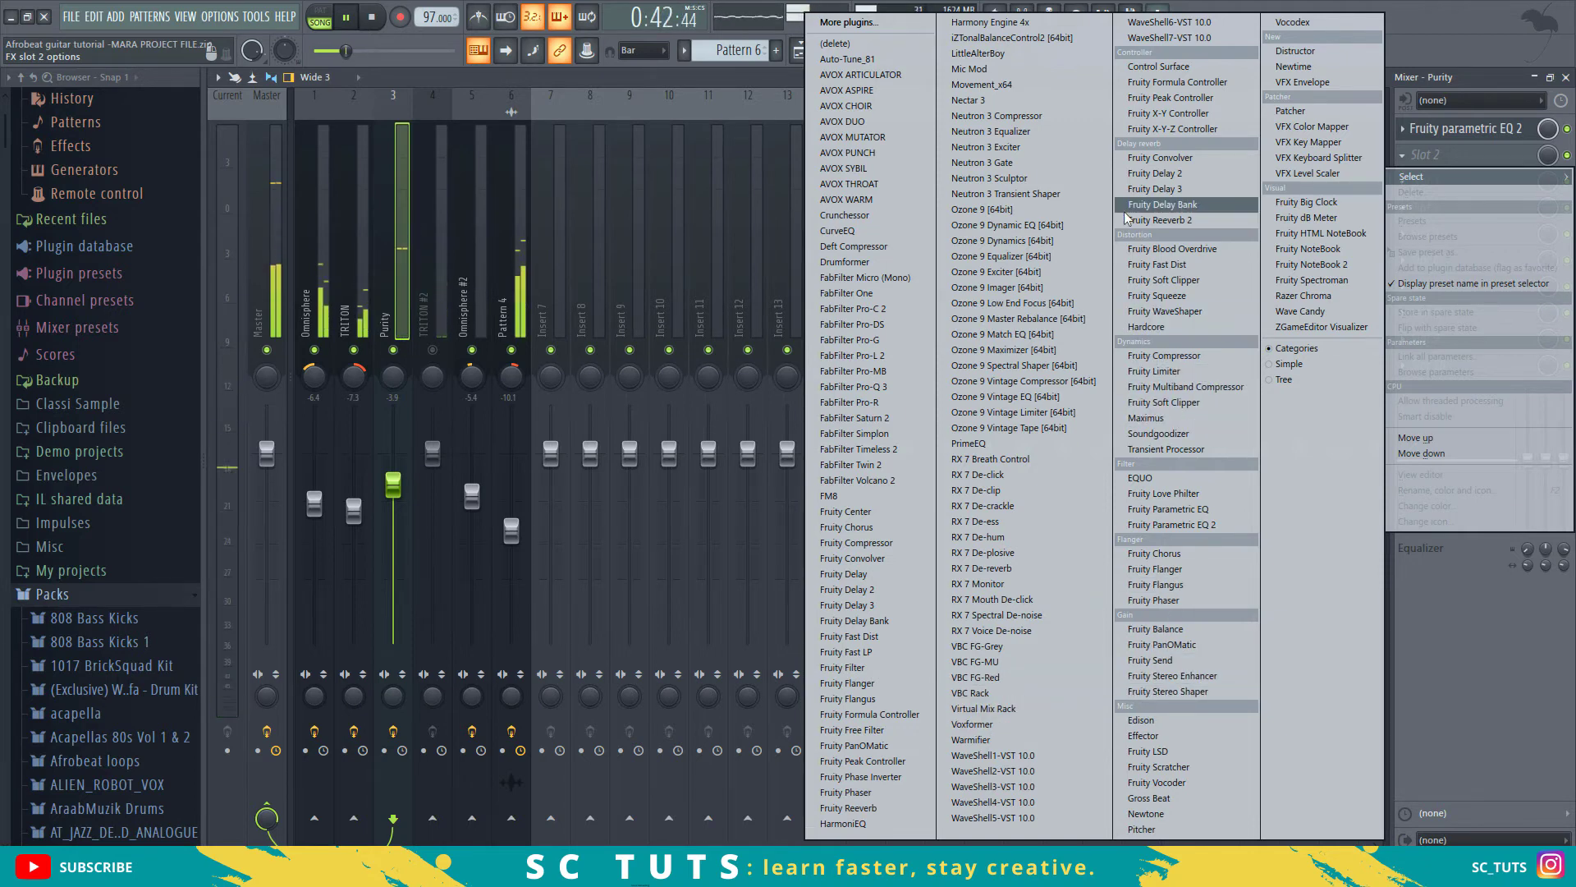
{"action": "left_click", "coordinate": [1156, 265]}
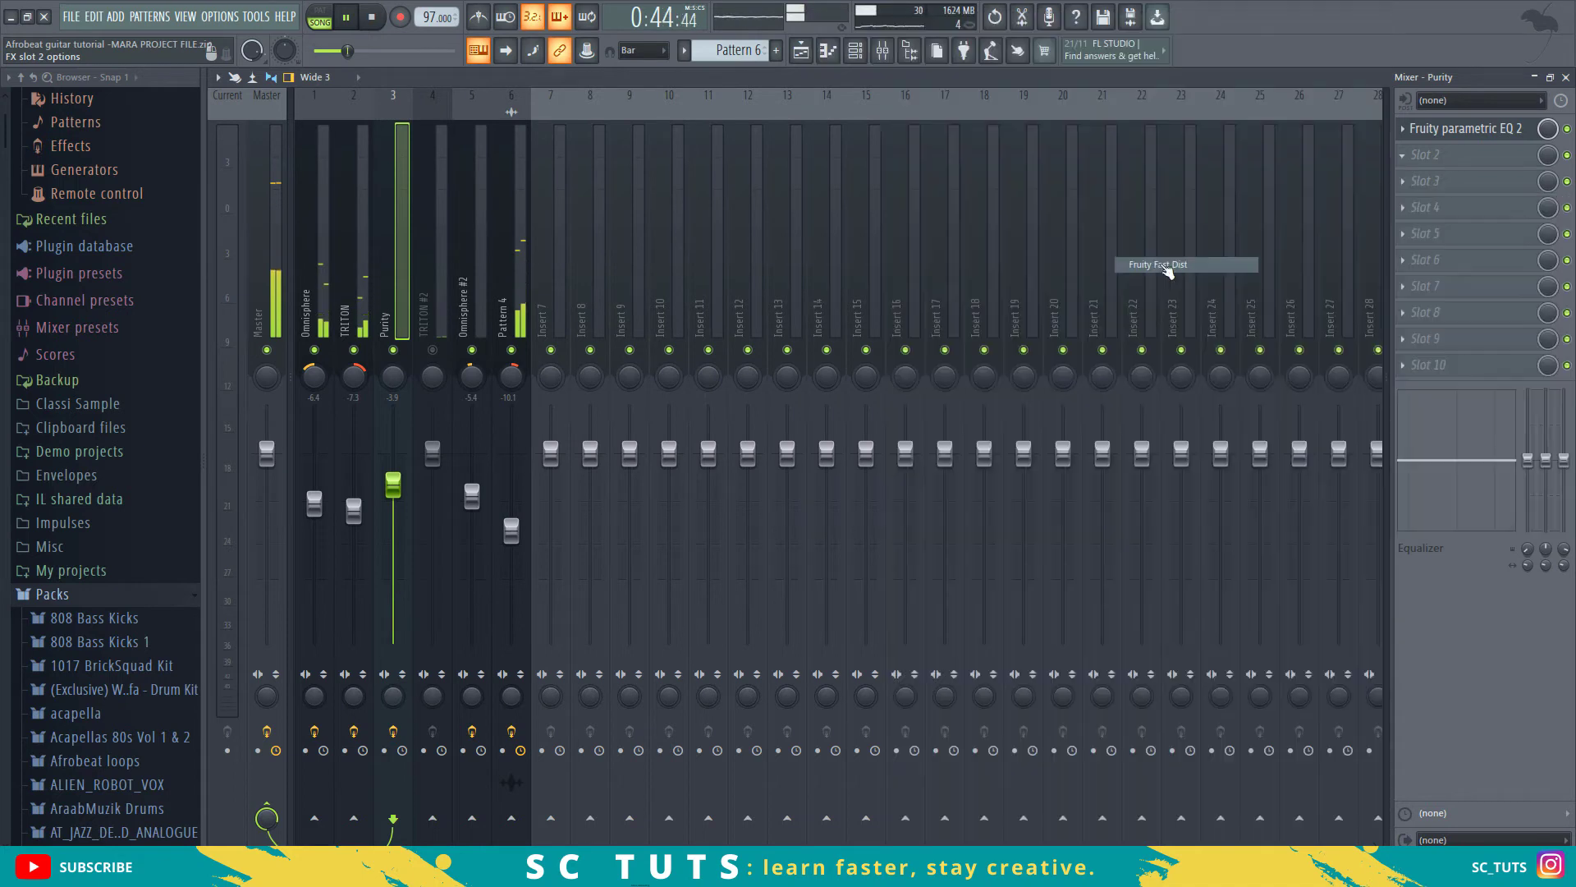
{"action": "key", "text": "space"}
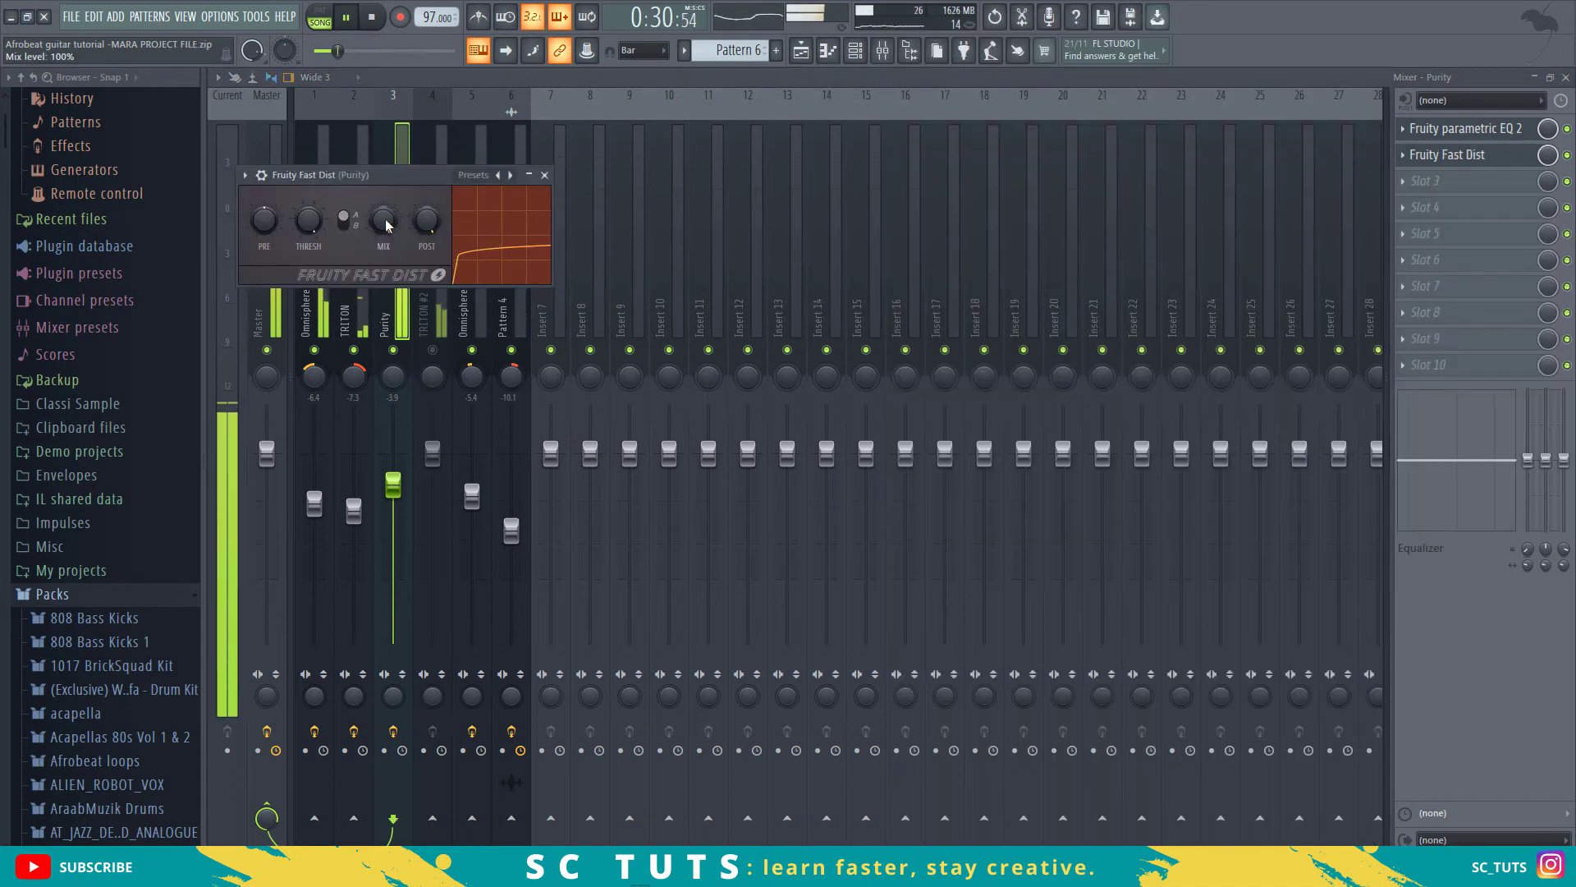
{"action": "key", "text": "space"}
{"action": "left_click_drag", "start_coordinate": [386, 224], "coordinate": [386, 239]}
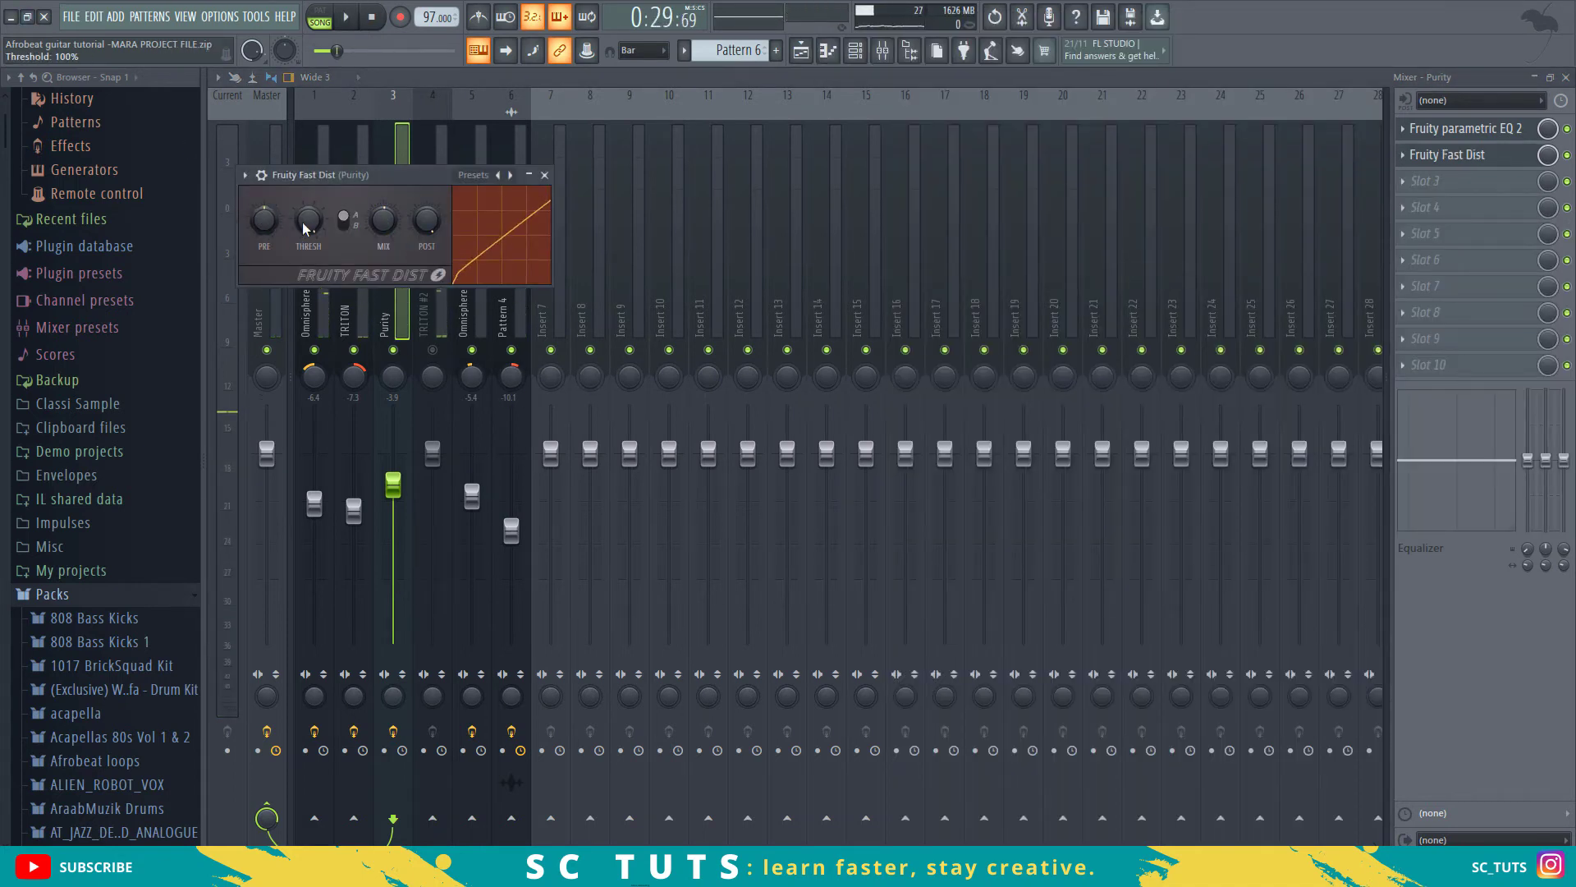
{"action": "key", "text": "space"}
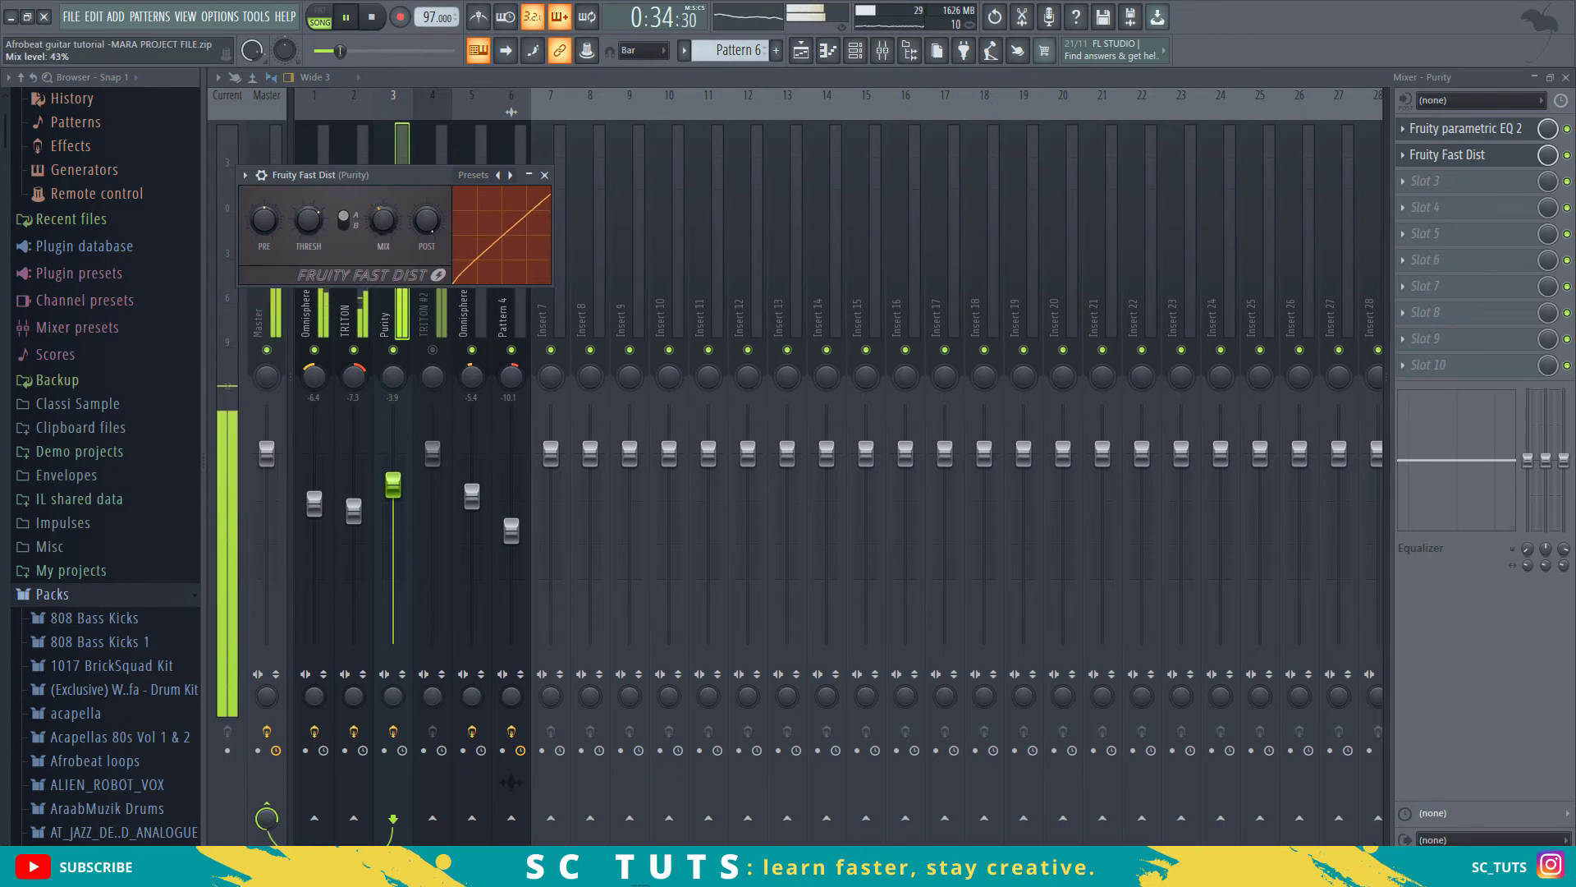
{"action": "left_click", "coordinate": [544, 175]}
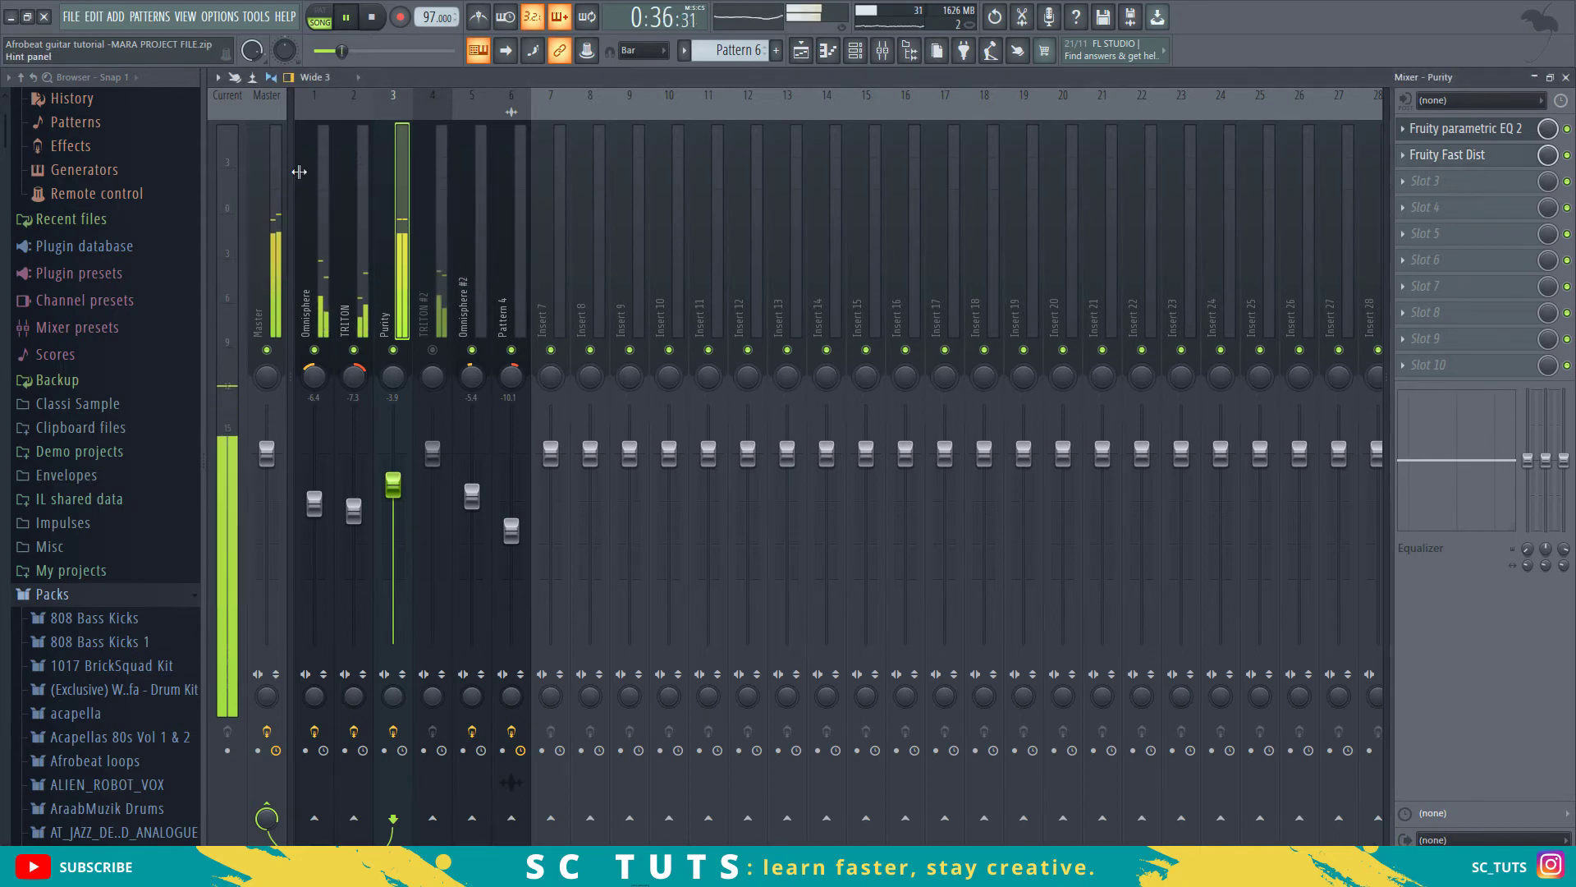
Step: Unmute the TRITON #2 mixer track, pan it to the right and lower its volume to -4.7 dB while listening in playback
{"action": "key", "text": "space"}
{"action": "left_click", "coordinate": [437, 319]}
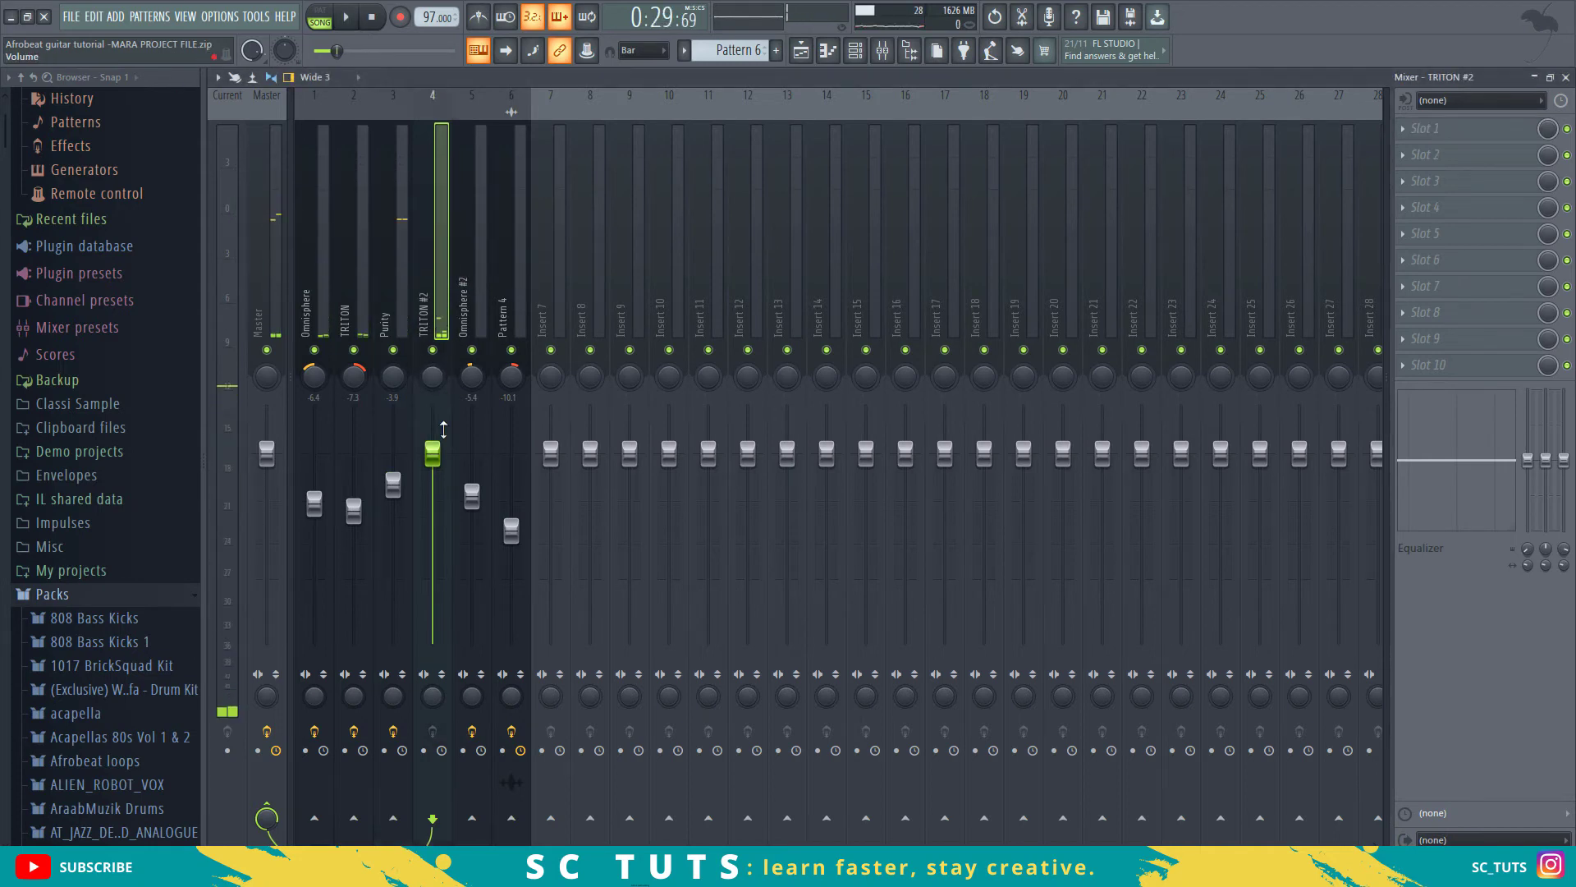
{"action": "key", "text": "space"}
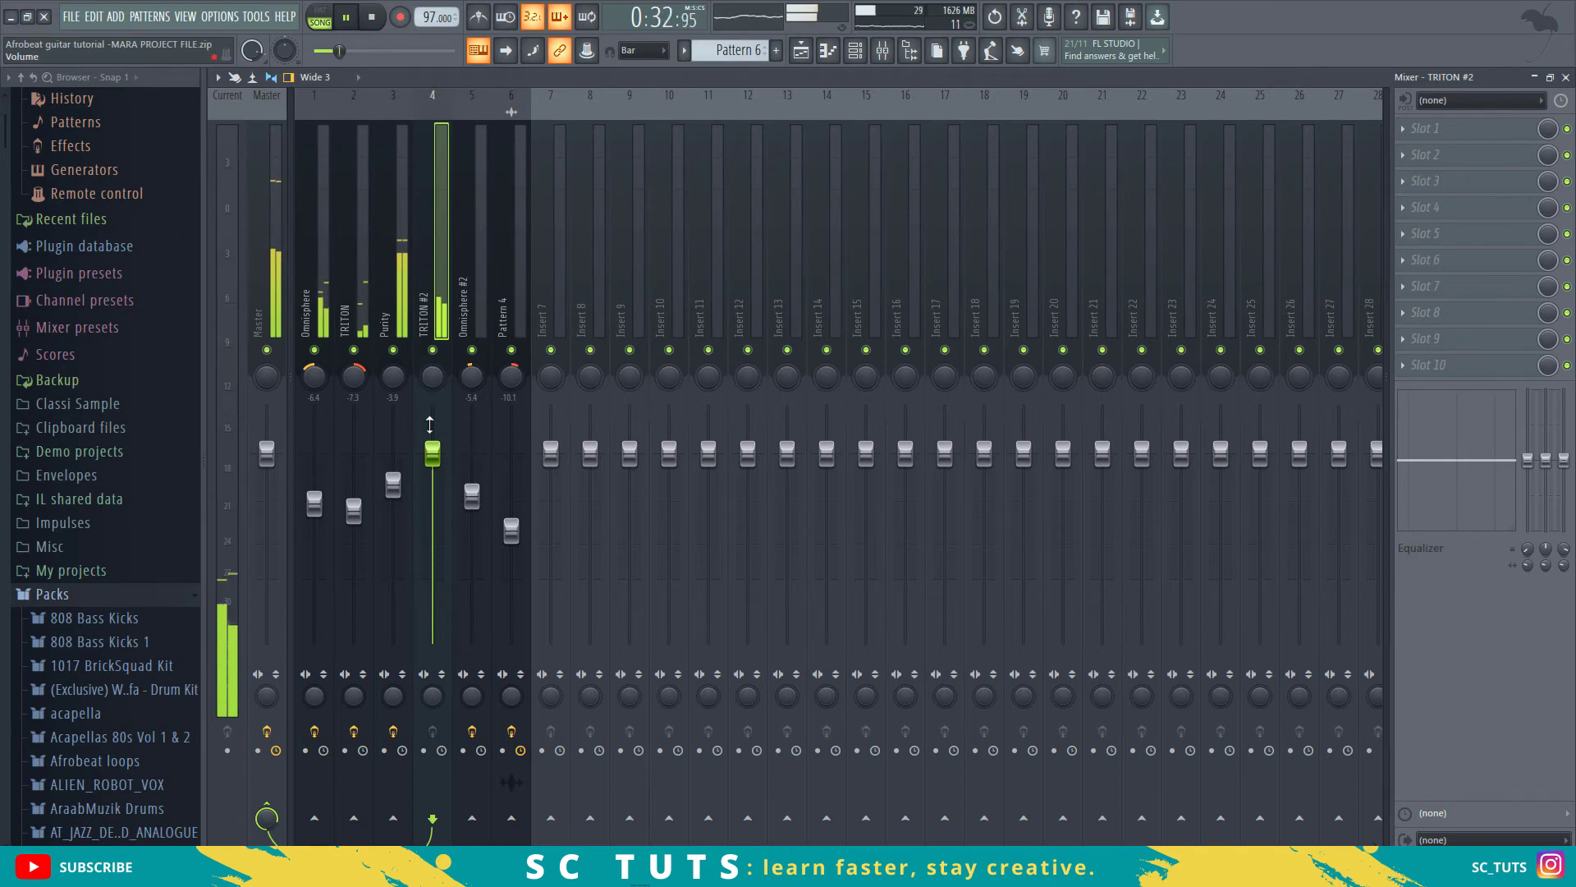
{"action": "key", "text": "space"}
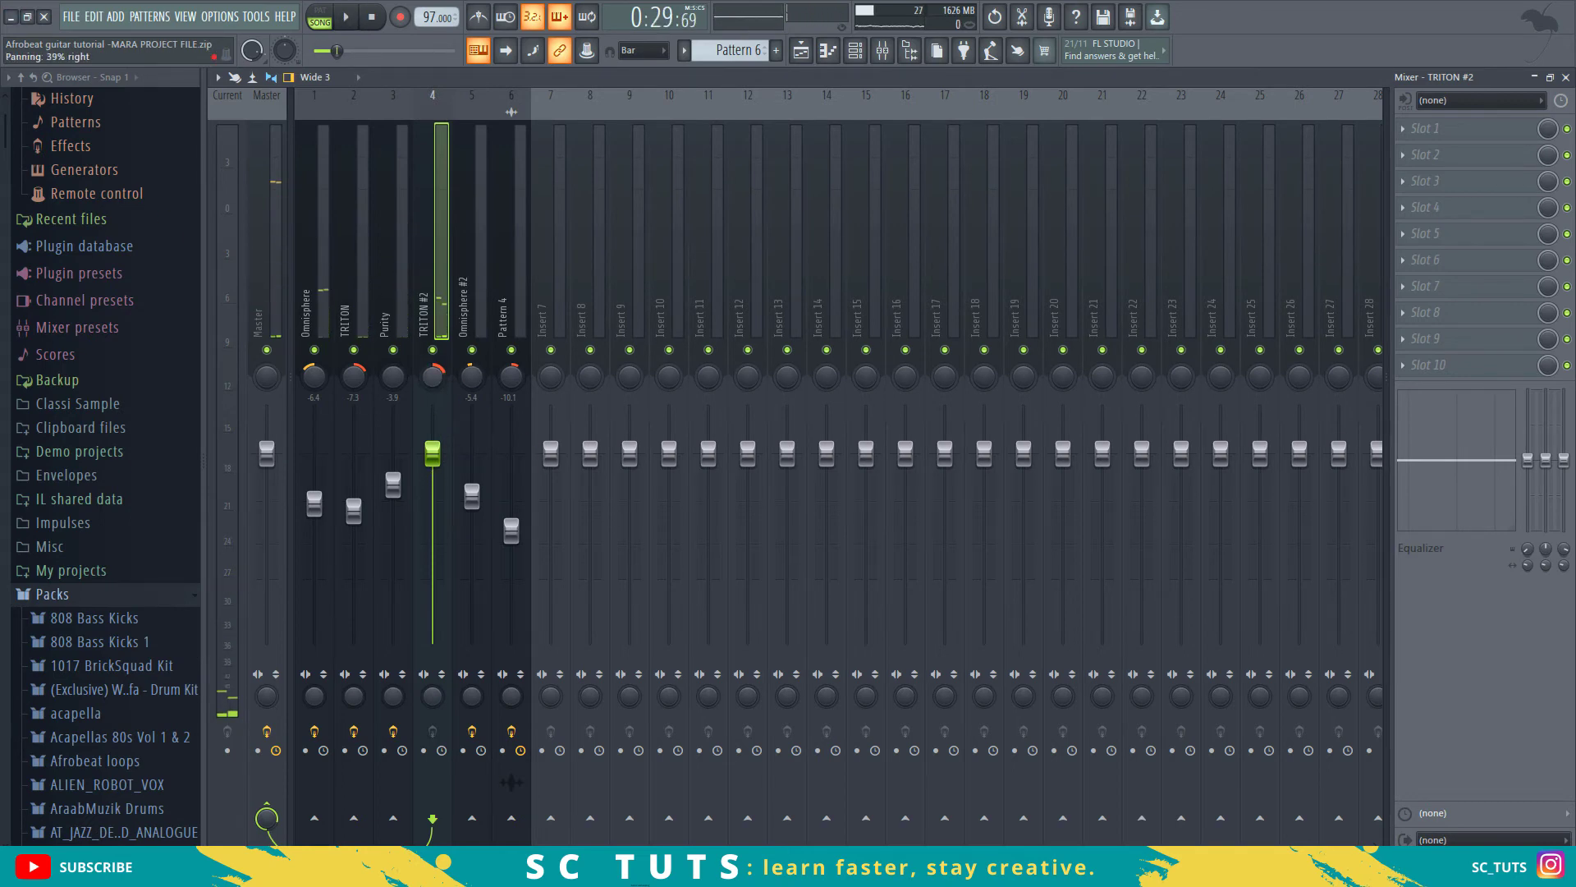
{"action": "key", "text": "space"}
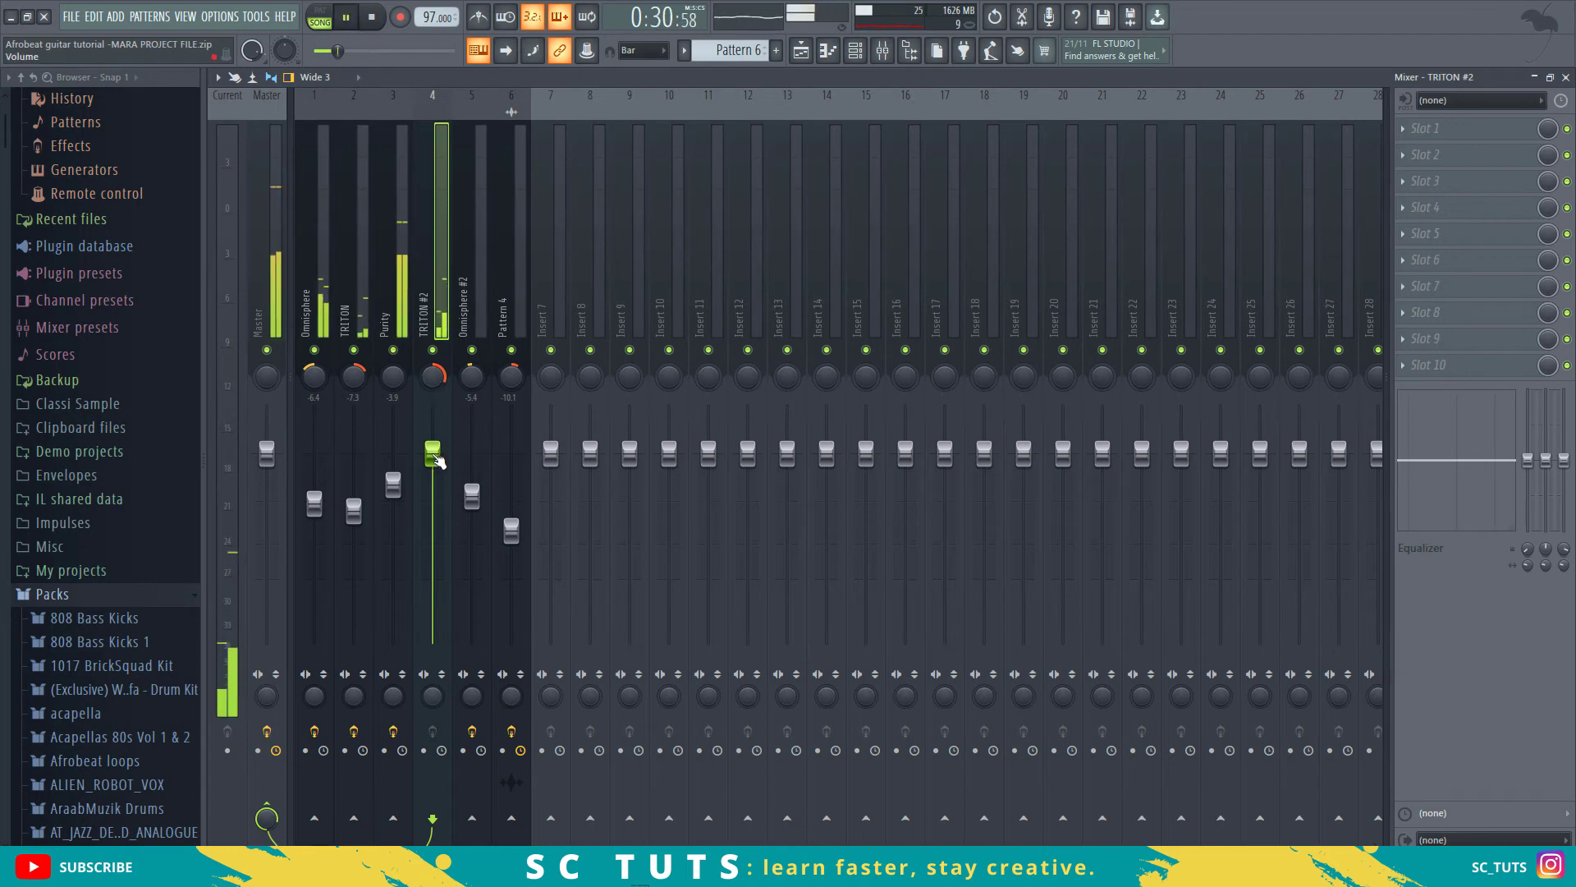
{"action": "left_click_drag", "start_coordinate": [437, 460], "coordinate": [437, 514]}
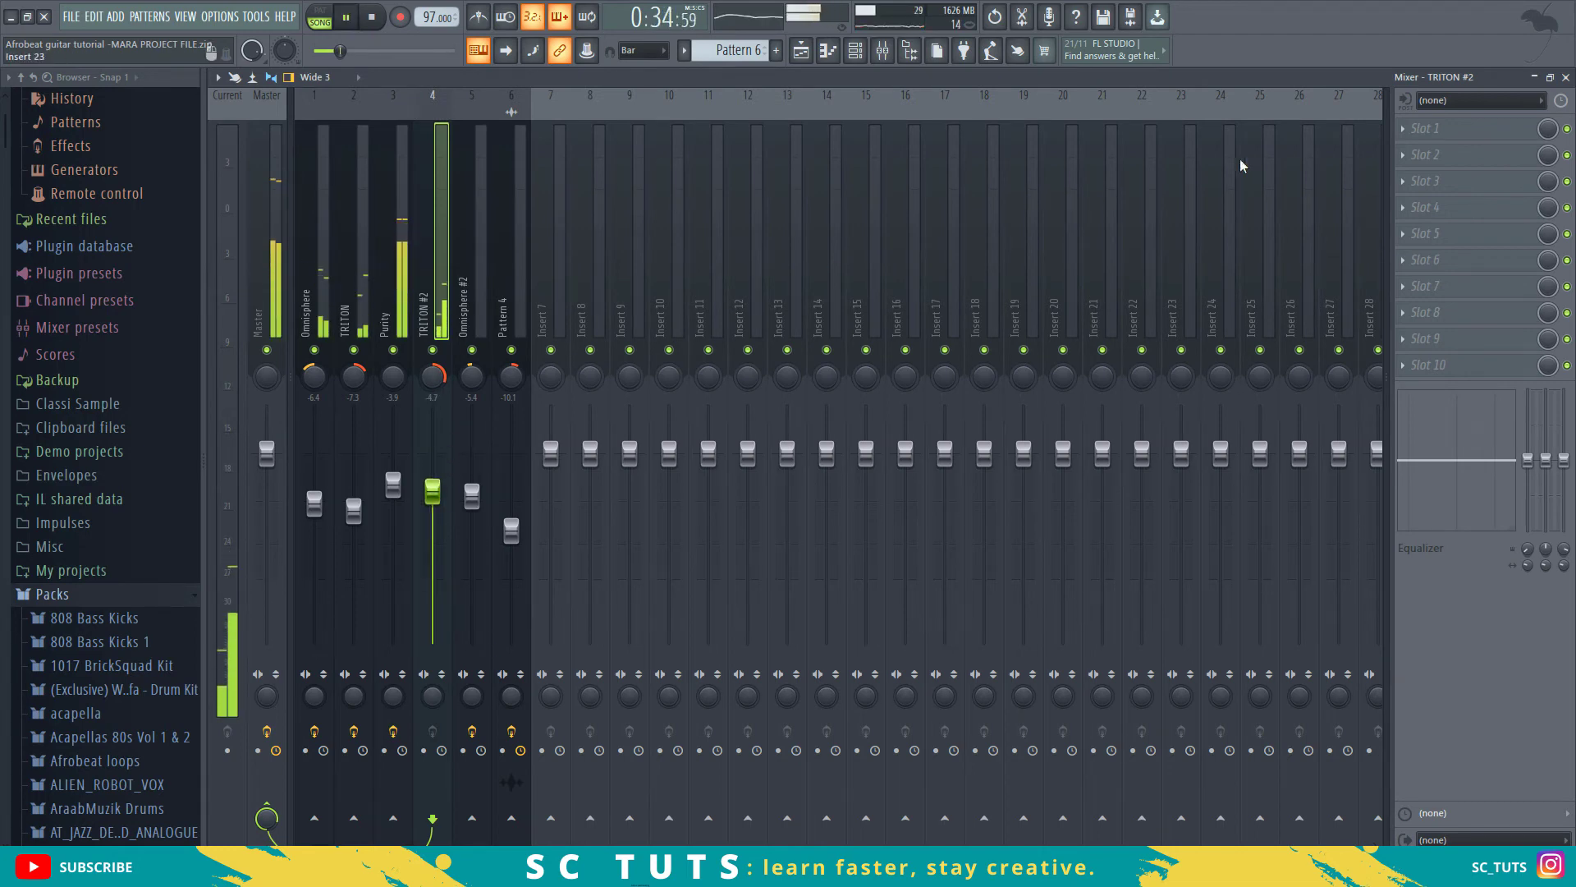
Step: Load Fruity Parametric EQ 2 in slot 1 of the TRITON #2 track and make band 1 a high pass around 155 Hz
{"action": "left_click", "coordinate": [1428, 135]}
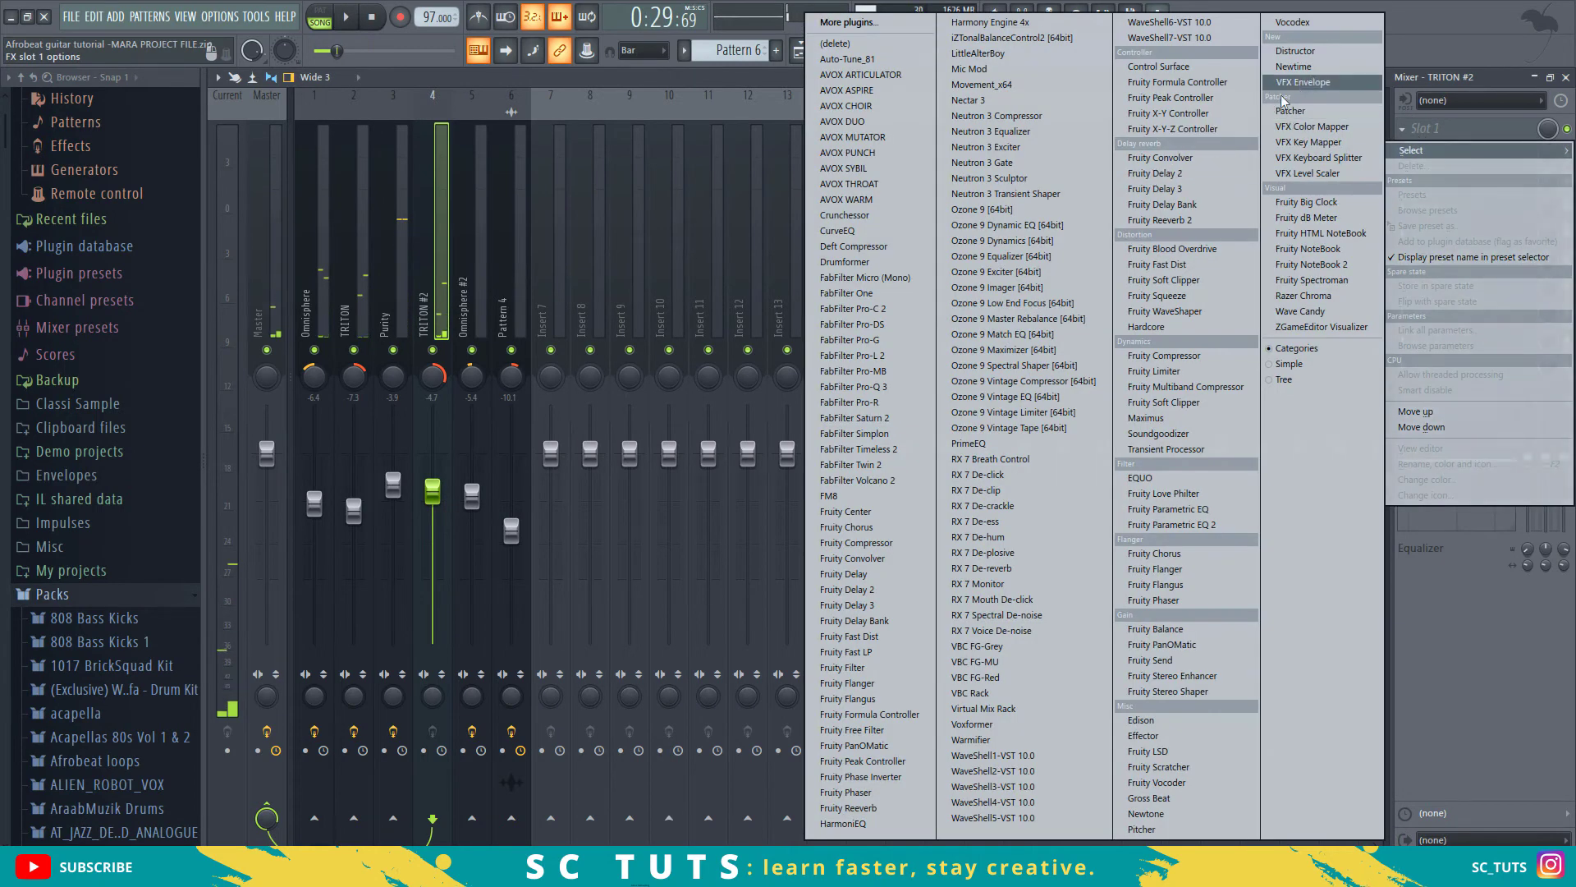
{"action": "left_click", "coordinate": [1191, 526]}
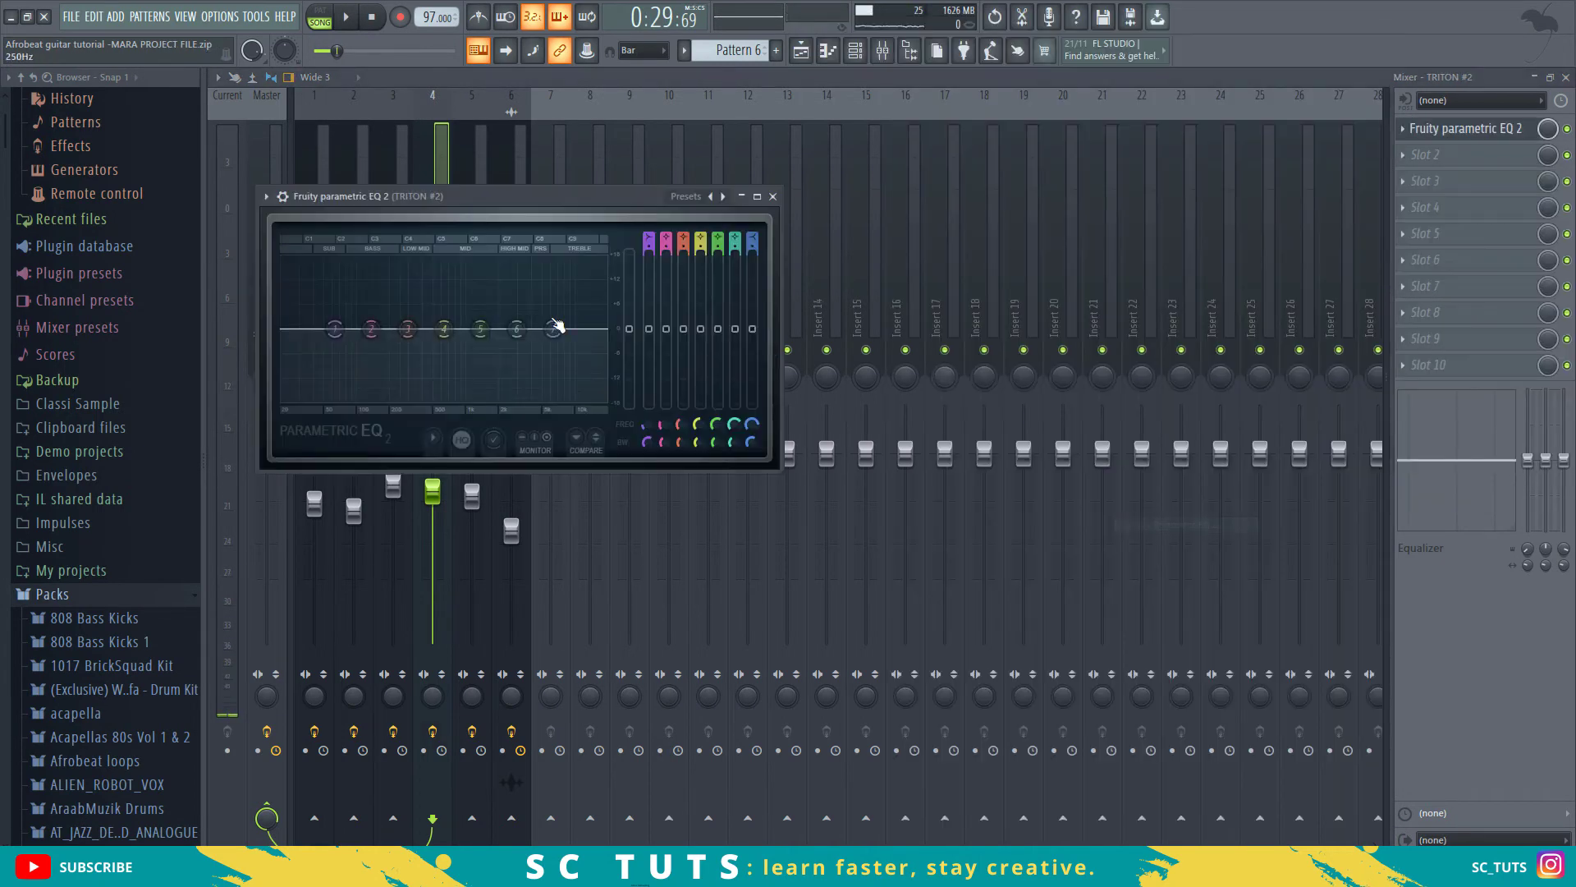
{"action": "left_click_drag", "start_coordinate": [561, 204], "coordinate": [819, 199]}
{"action": "key", "text": "space"}
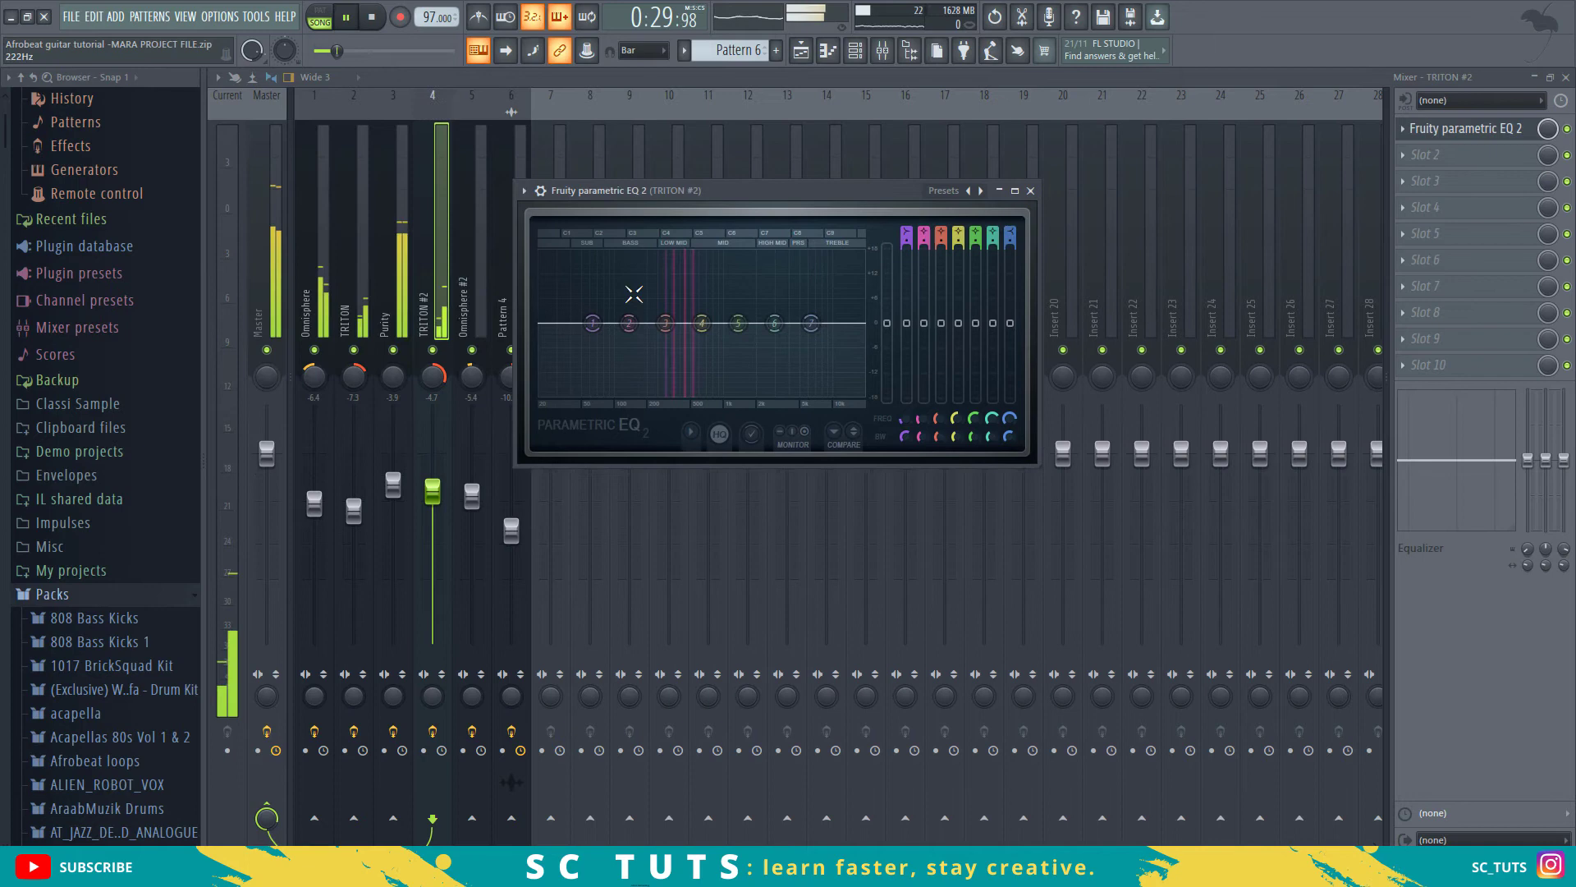
{"action": "right_click", "coordinate": [593, 324]}
{"action": "mouse_move", "coordinate": [640, 381]}
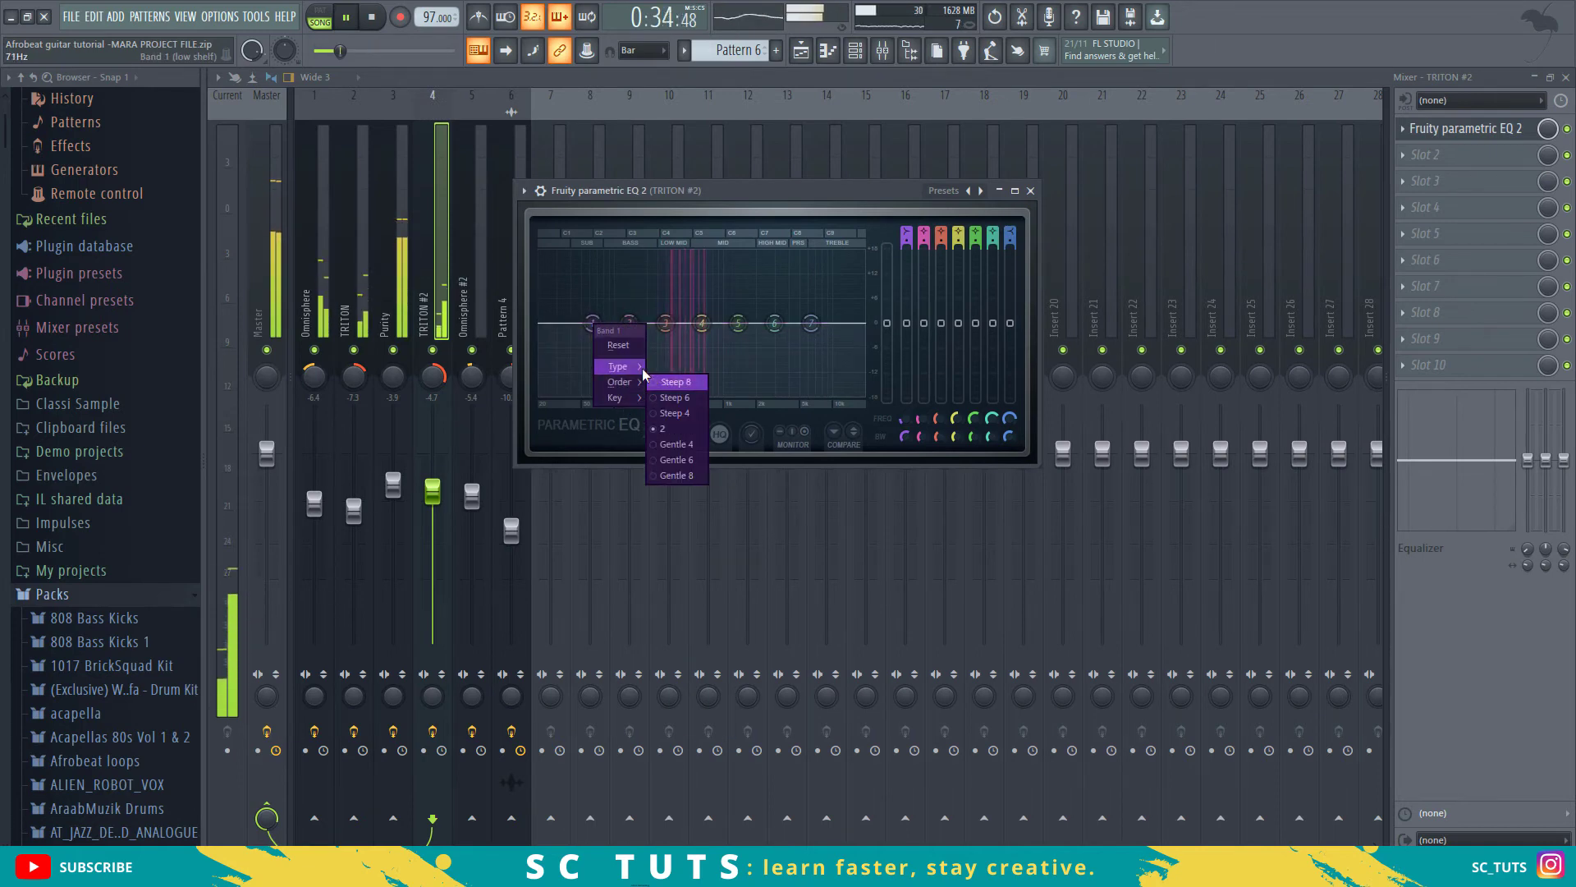
{"action": "left_click", "coordinate": [645, 415]}
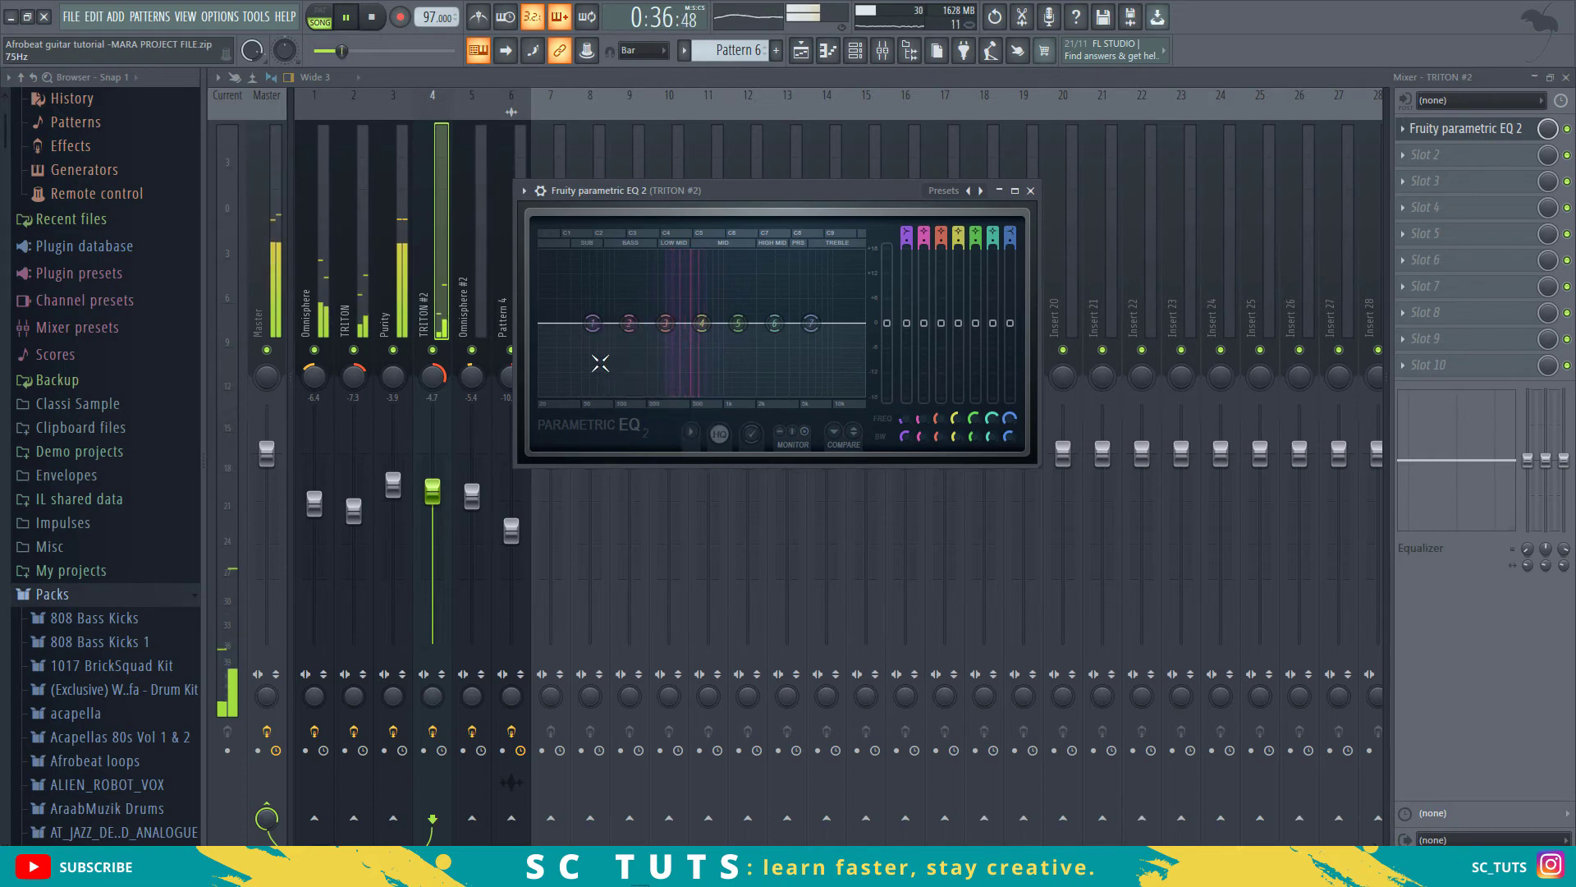
{"action": "right_click", "coordinate": [592, 322]}
{"action": "mouse_move", "coordinate": [622, 366]}
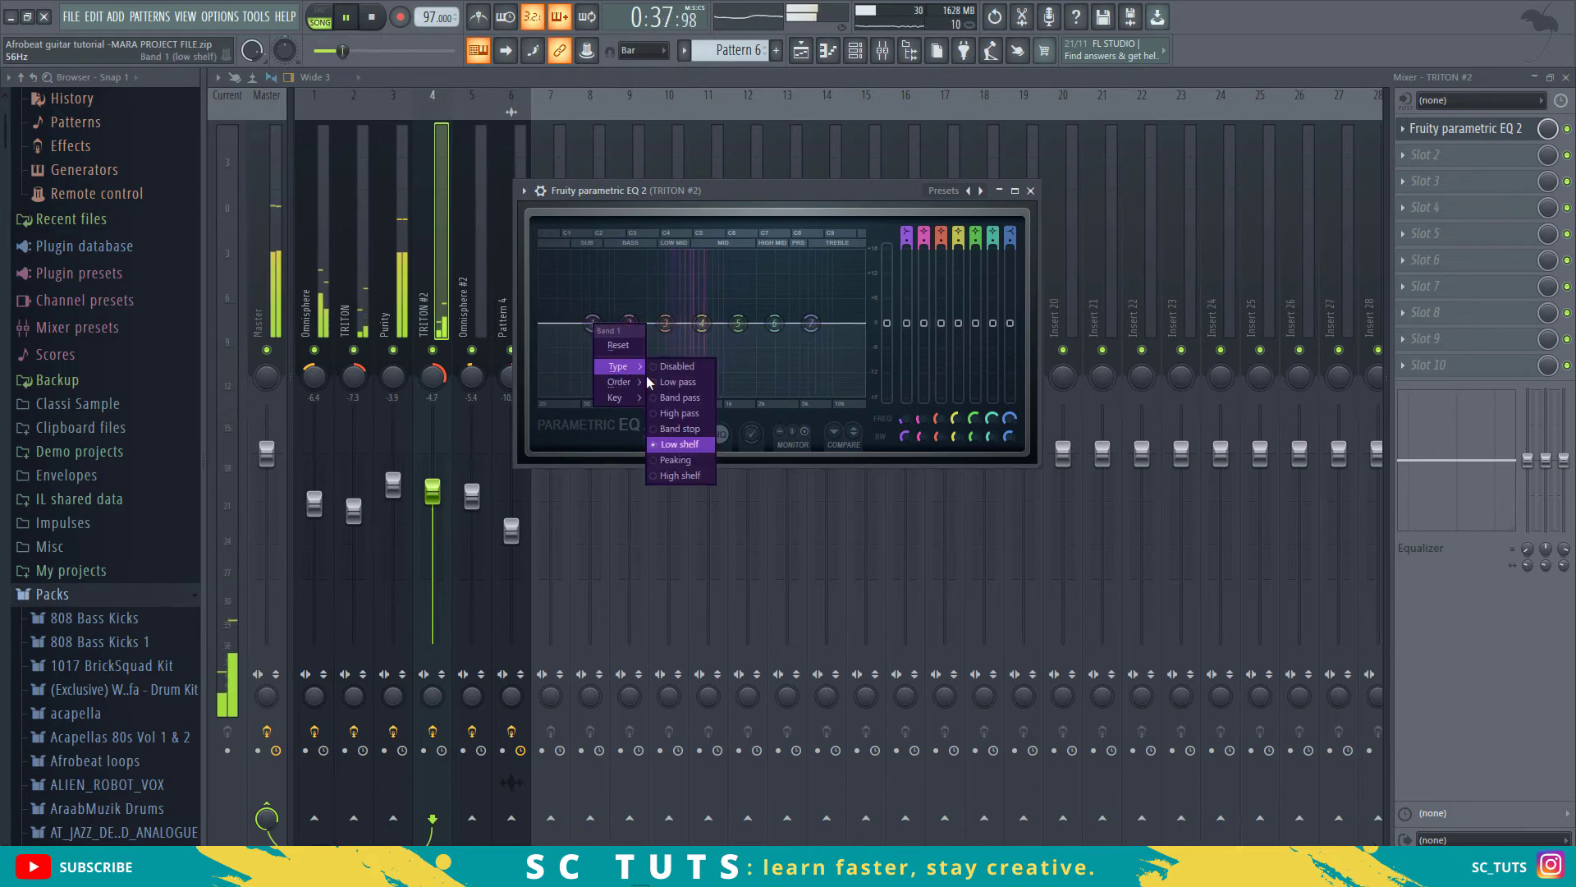
{"action": "left_click", "coordinate": [683, 415]}
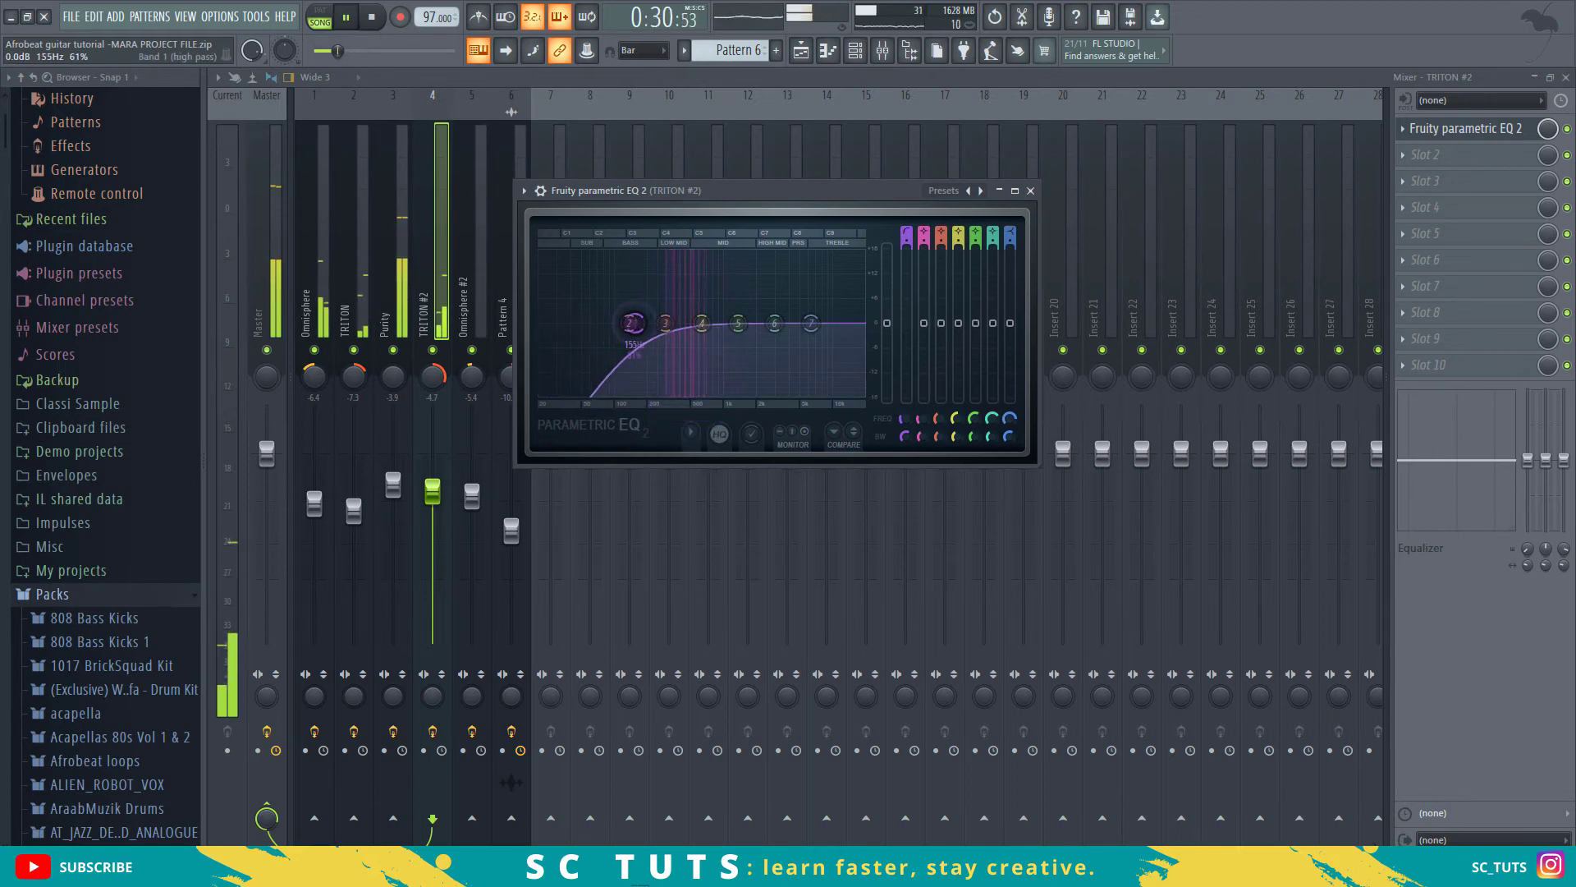
{"action": "left_click", "coordinate": [1029, 191]}
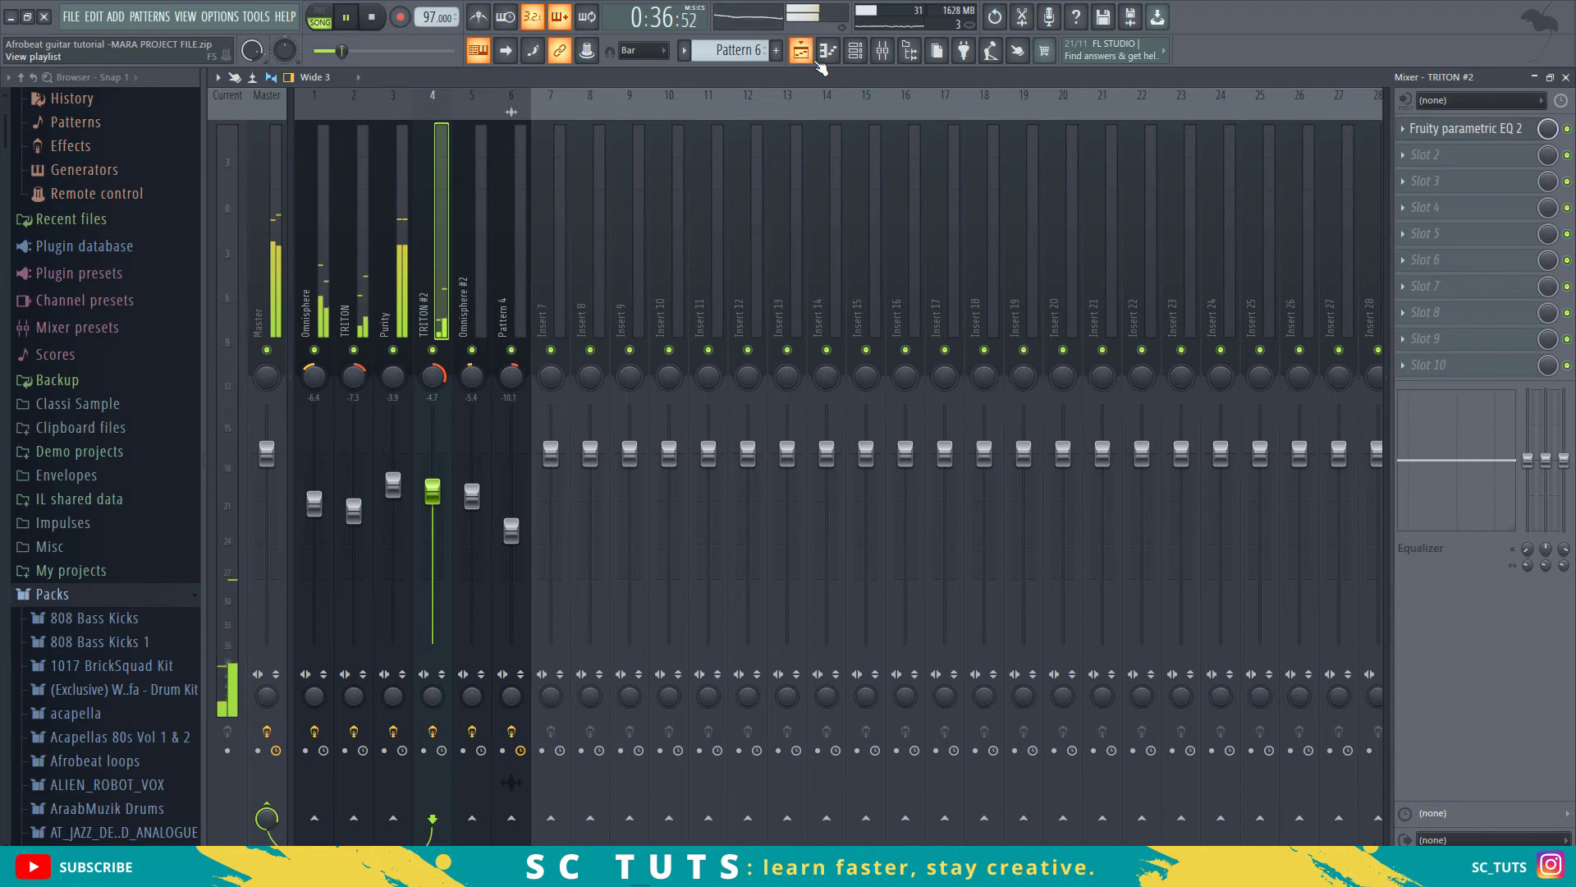
Step: Return to the playlist, listen to the mixed arrangement and stop playback
{"action": "key", "text": "F5"}
{"action": "scroll", "coordinate": [730, 115], "scroll_direction": "down", "scroll_amount": 1}
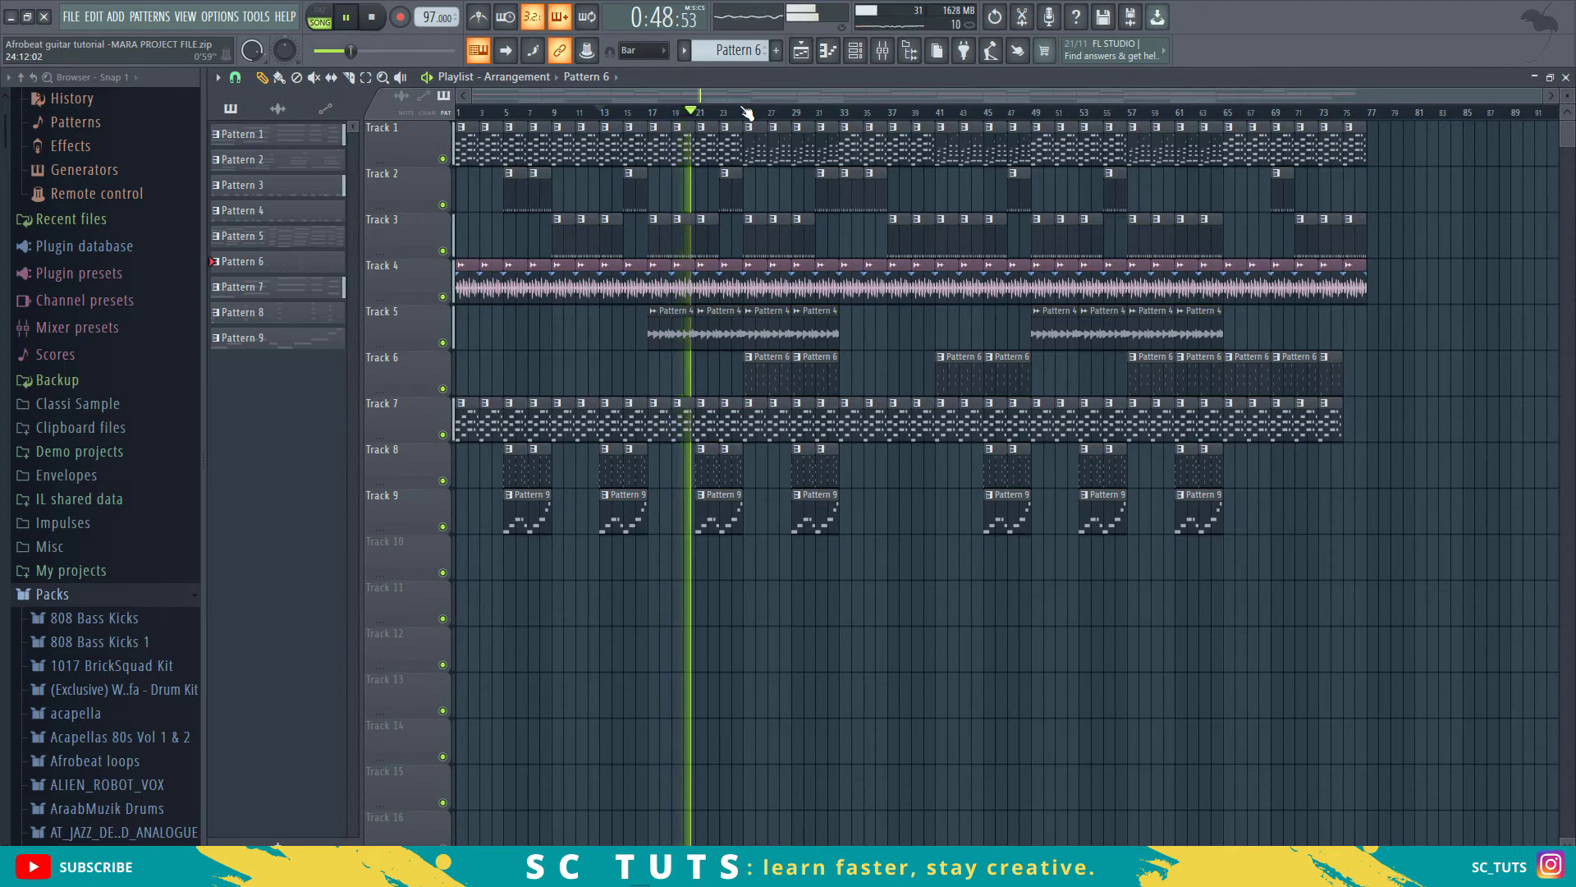
{"action": "key", "text": "space"}
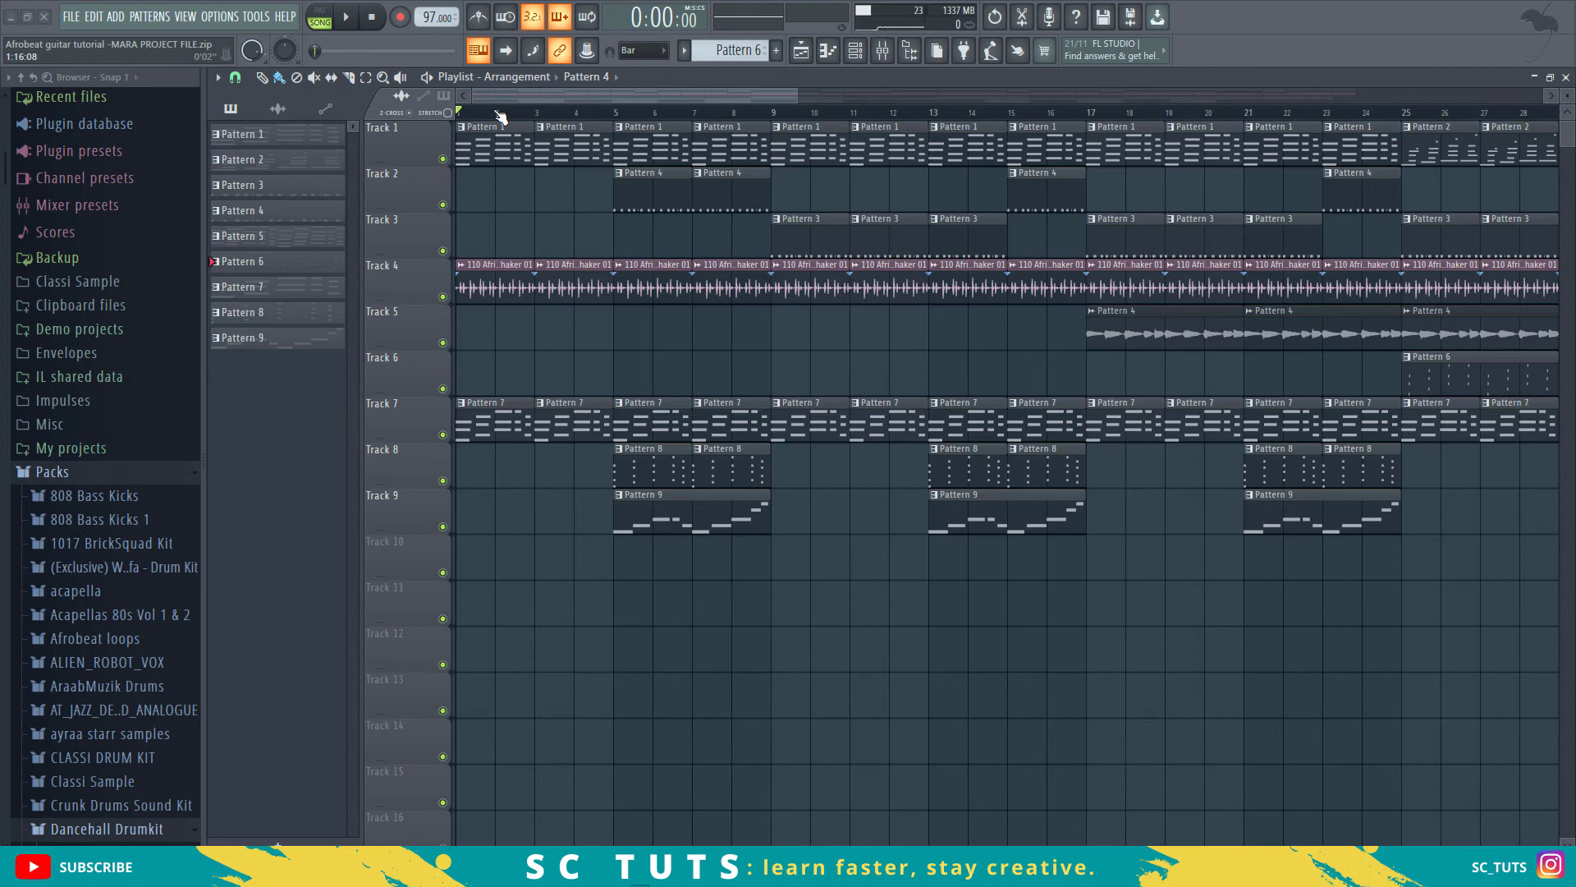
Step: Play the full arrangement from bar 1 and review all of its tracks in the playlist
{"action": "key", "text": "space"}
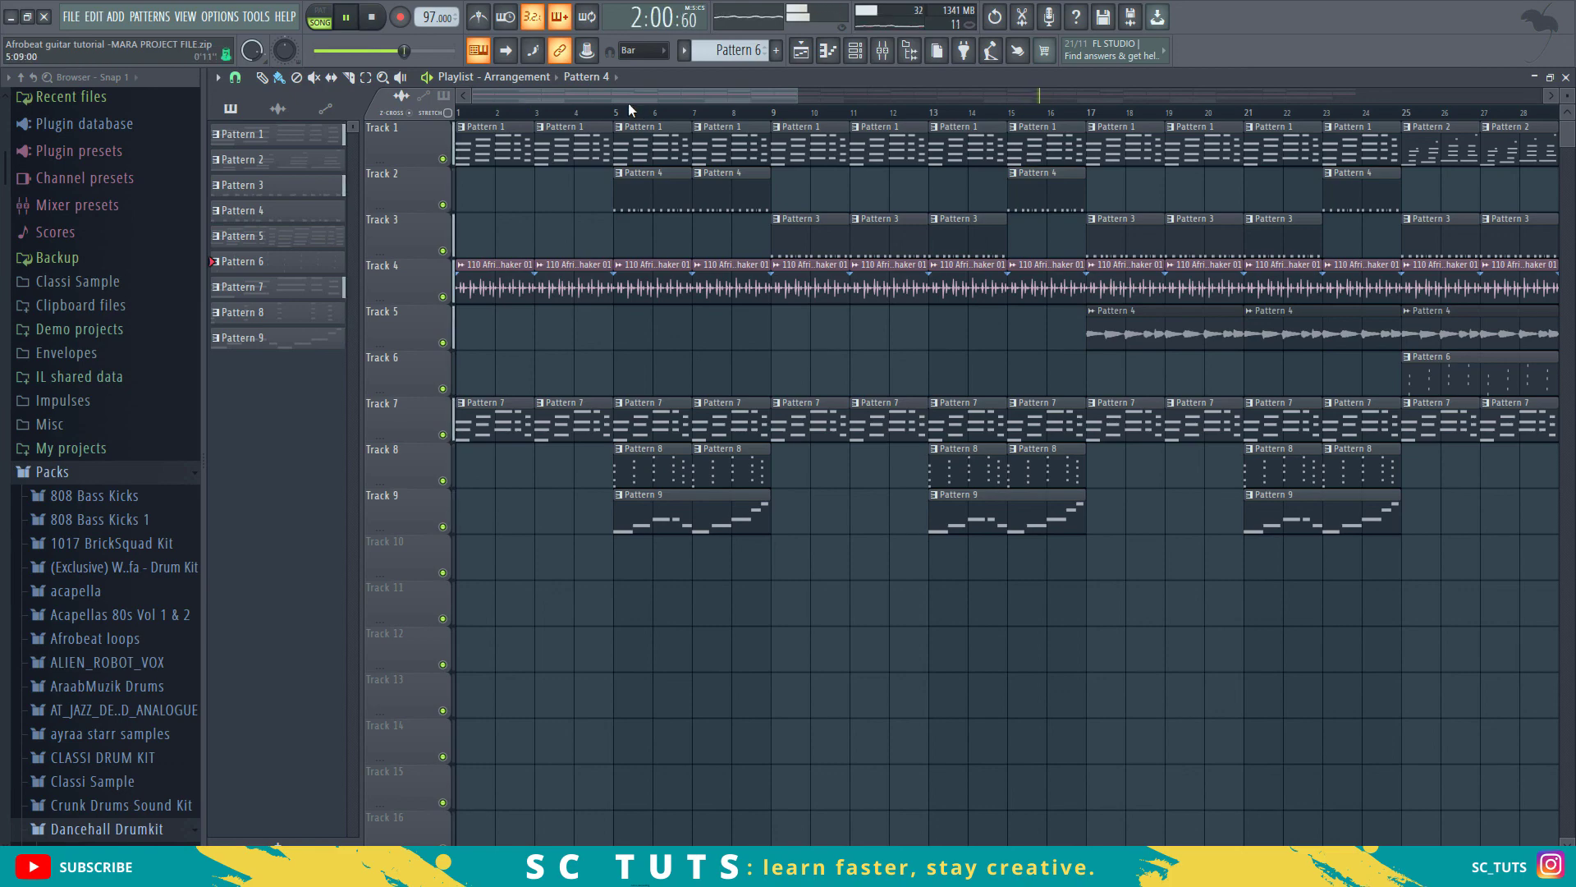
{"action": "scroll", "coordinate": [631, 106], "scroll_direction": "down", "scroll_amount": 6}
{"action": "scroll", "coordinate": [633, 121], "scroll_direction": "down", "scroll_amount": 1}
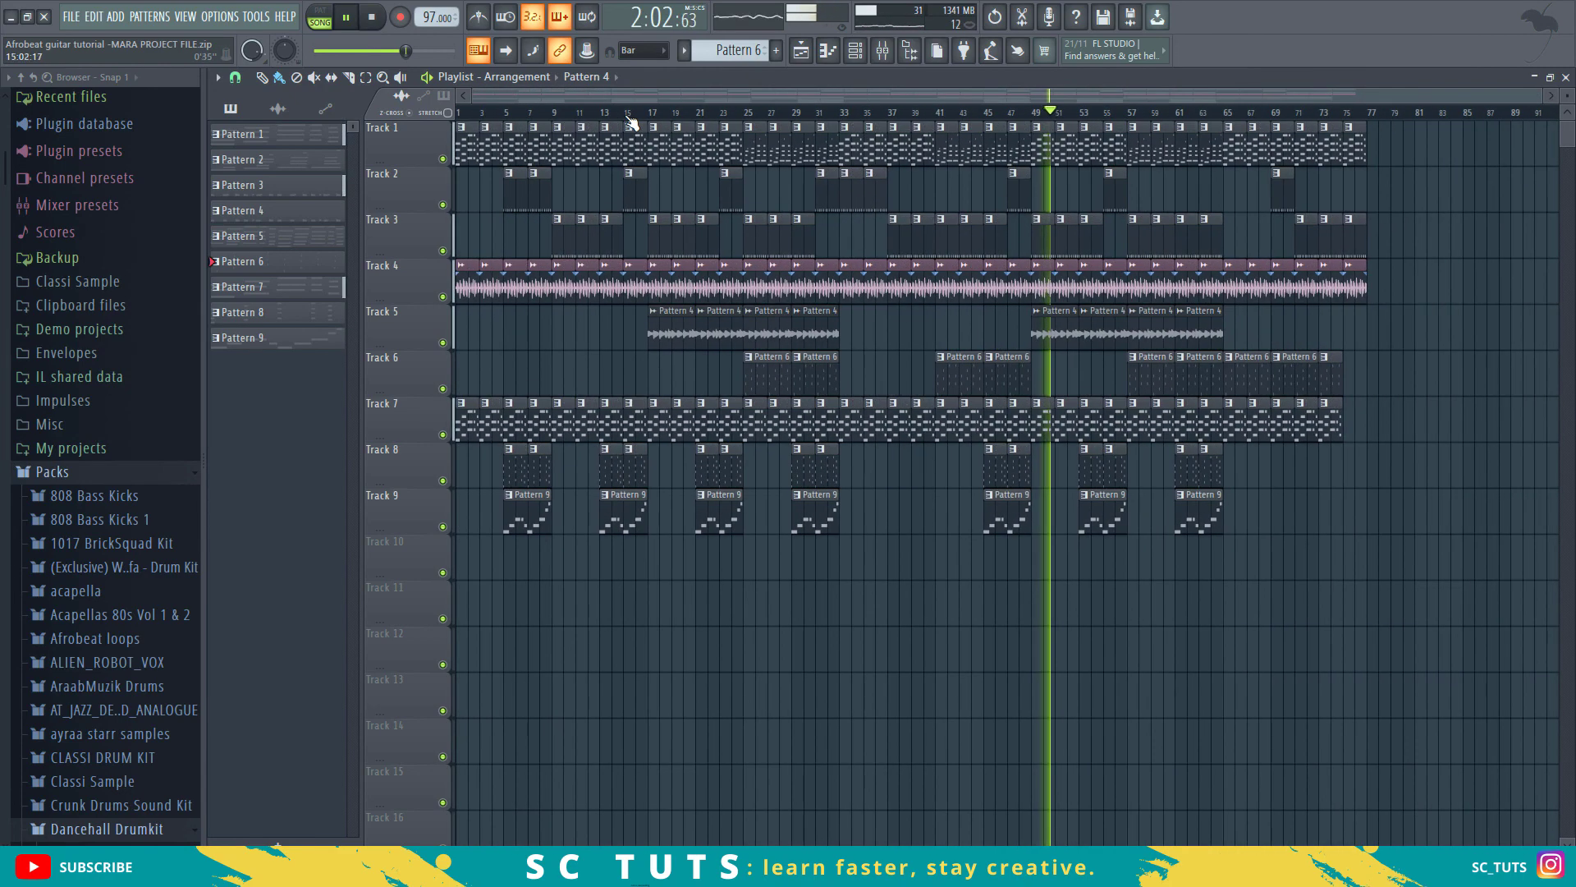